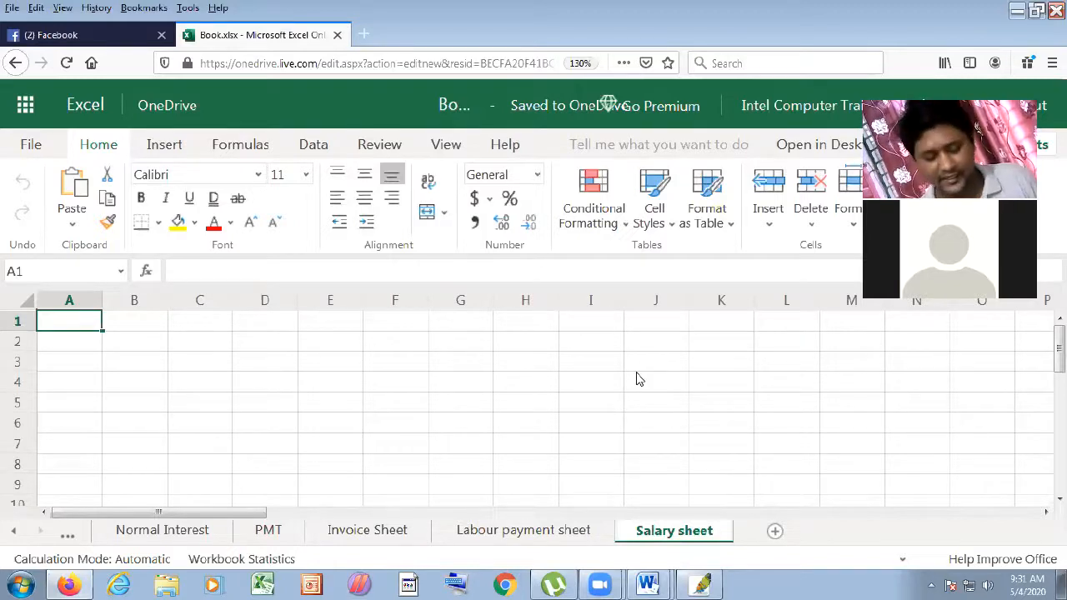
- Enter 'Basic salary' in A1 and widen column A to fit it
text(Basi)
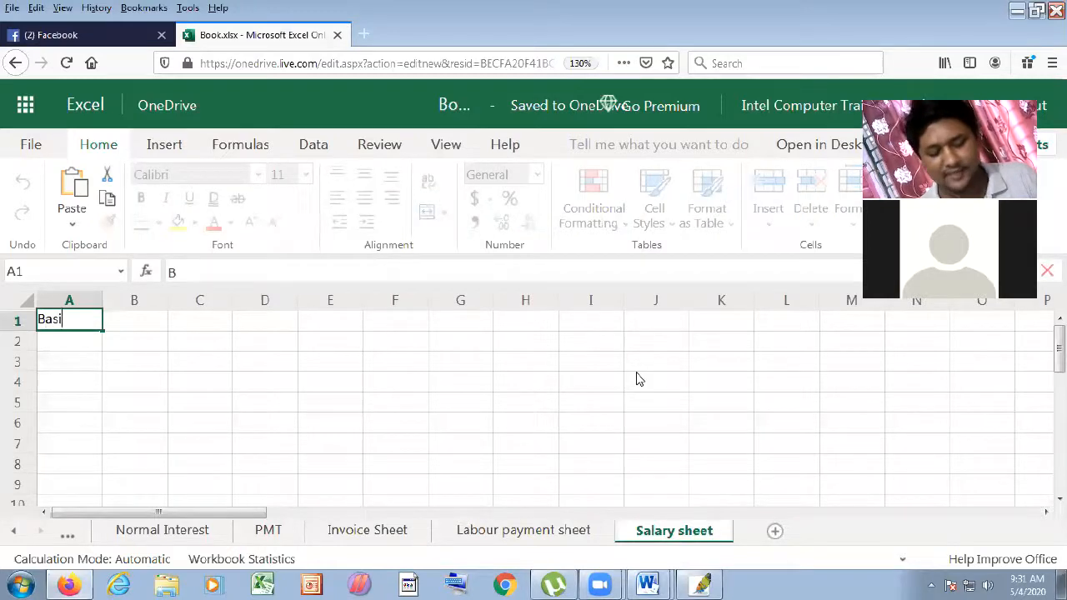
text(c)
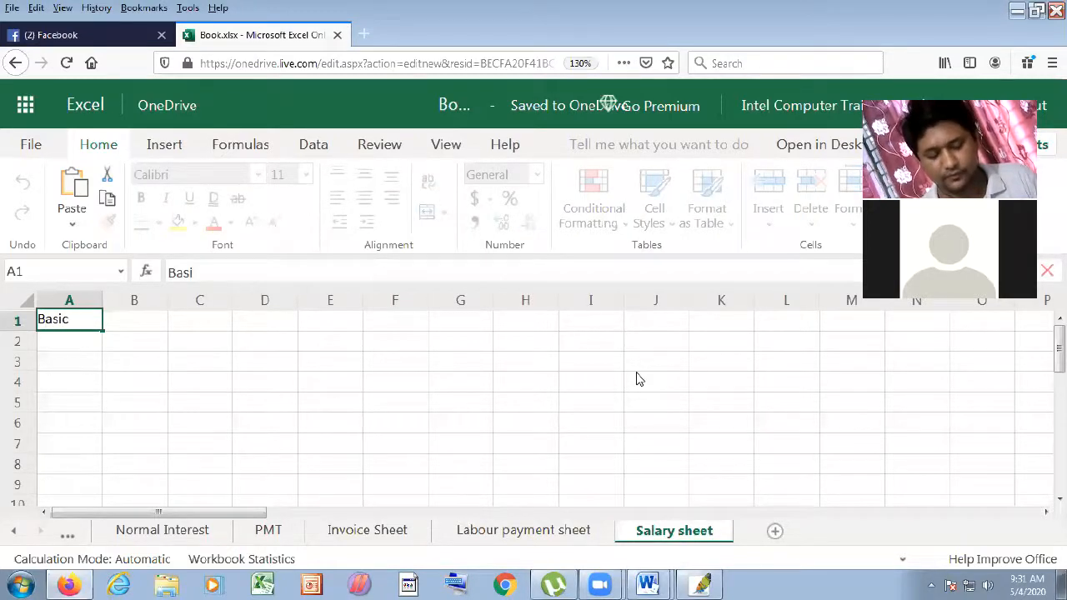
text( salary)
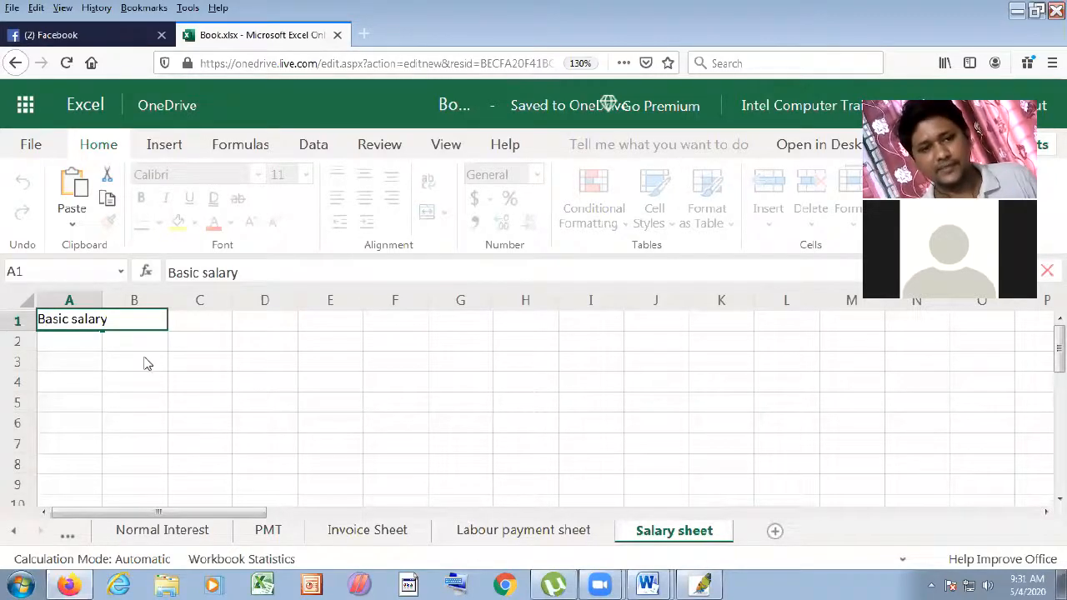
click(199, 381)
drag(102, 300, 126, 302)
click(121, 332)
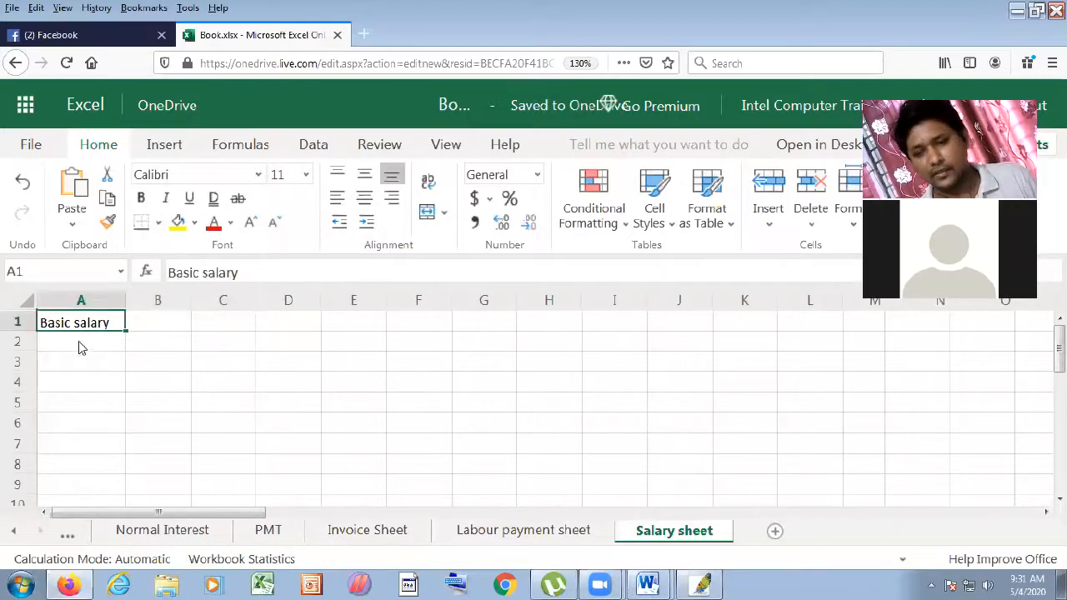
- Insert a new column A headed 'Title' before Basic salary
right_click(78, 301)
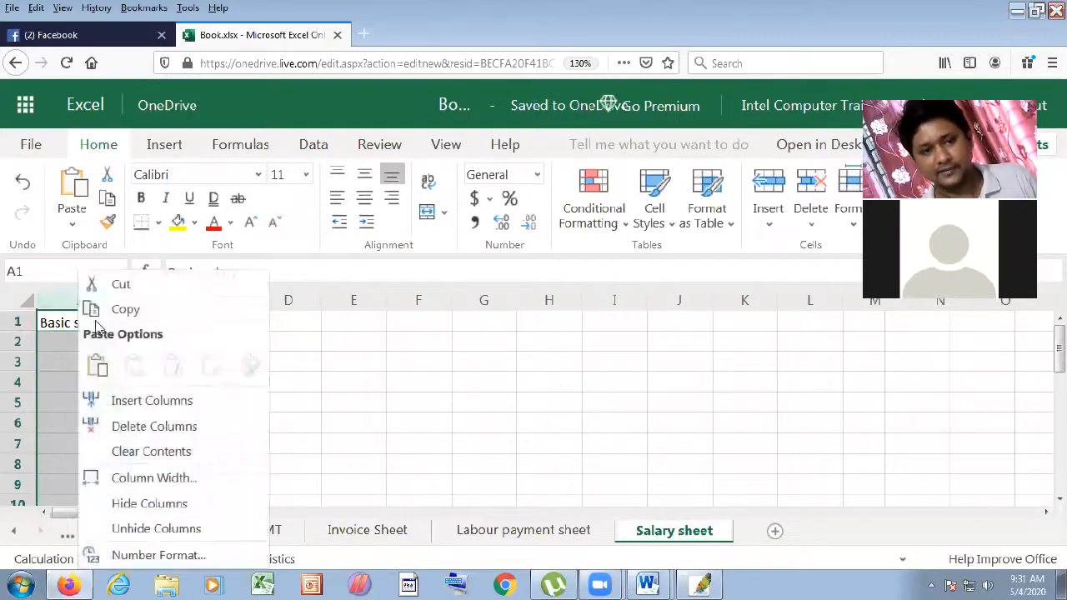
click(116, 400)
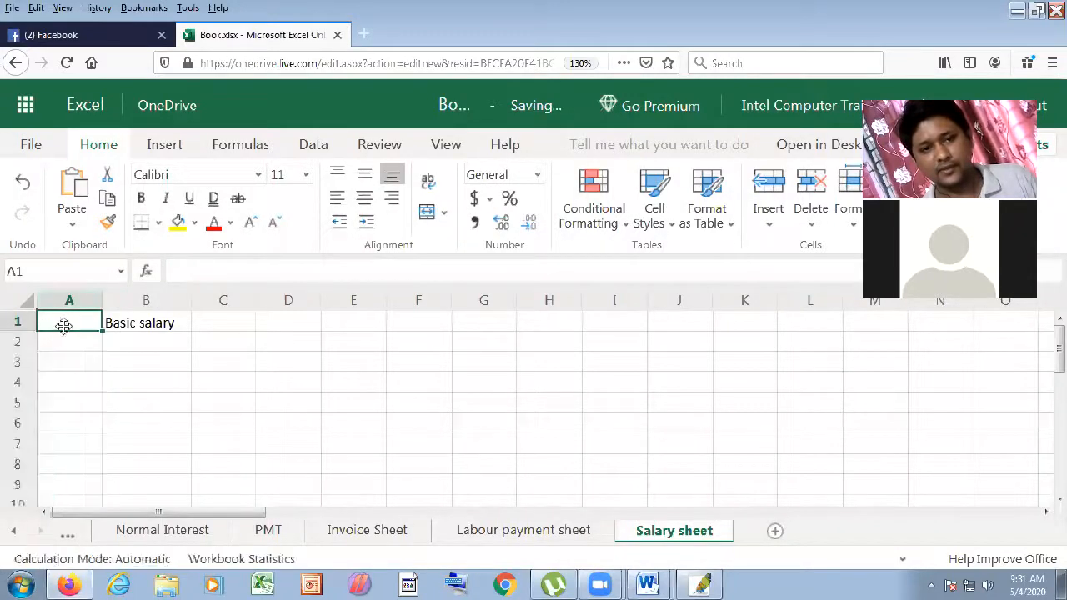
text(Title)
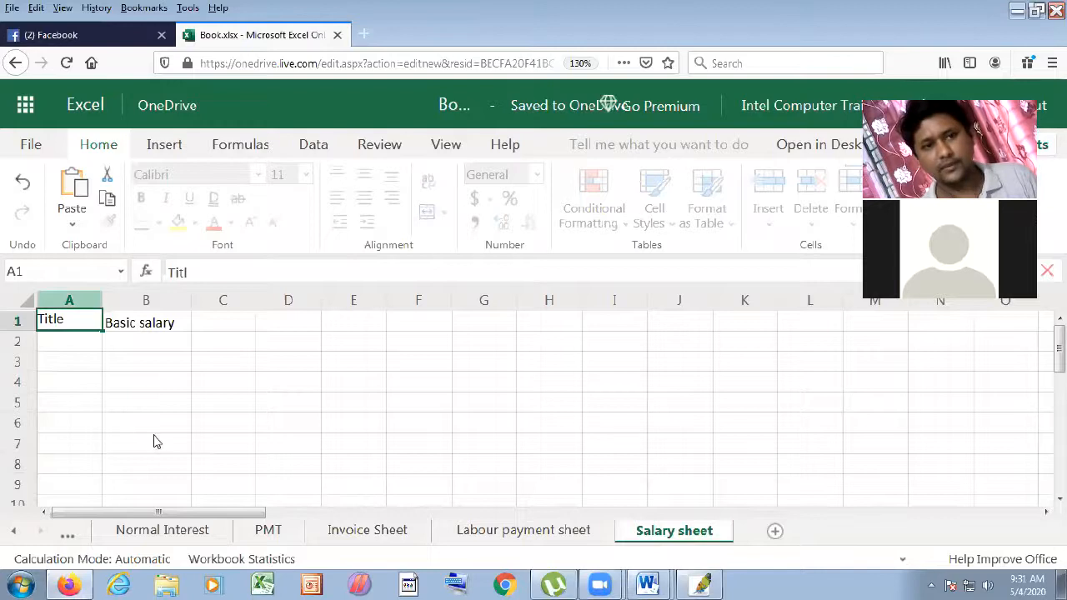
click(138, 409)
- Insert another new column A headed 'Name' before Title
click(57, 305)
right_click(57, 305)
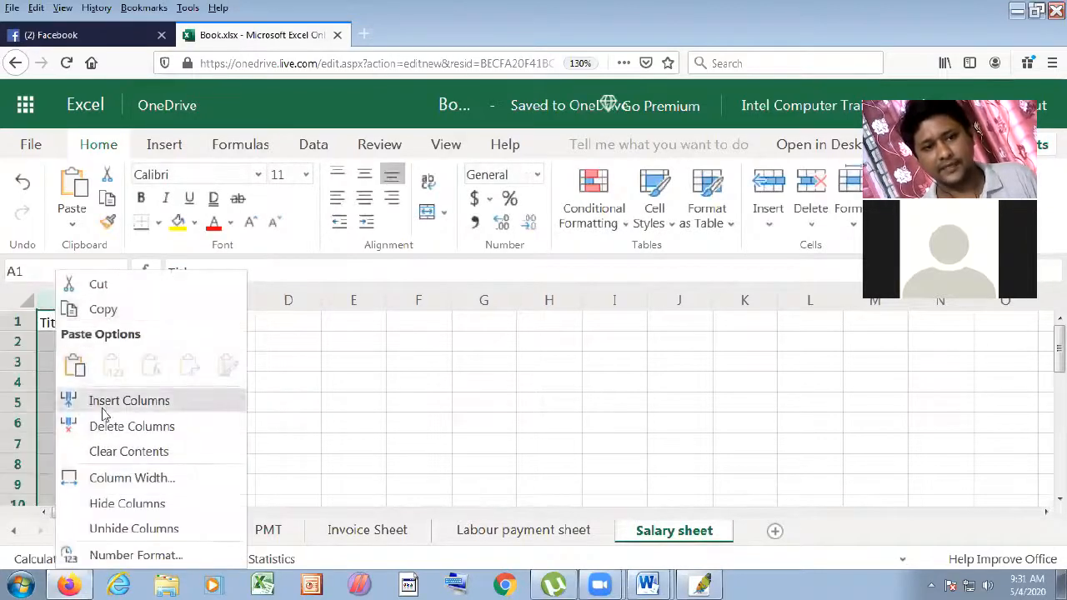
click(100, 399)
click(87, 321)
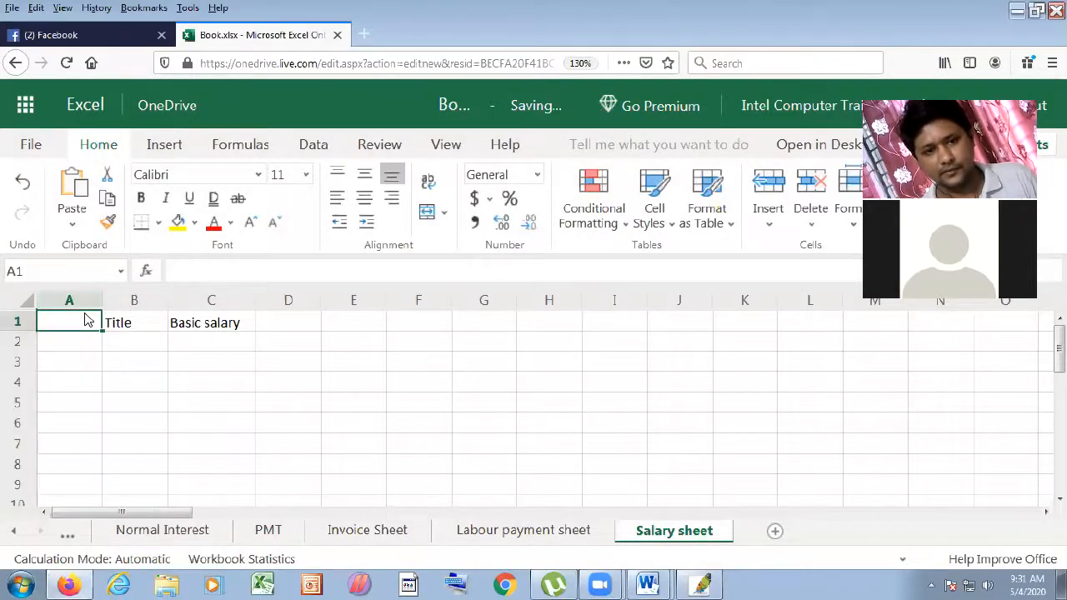
text(Name)
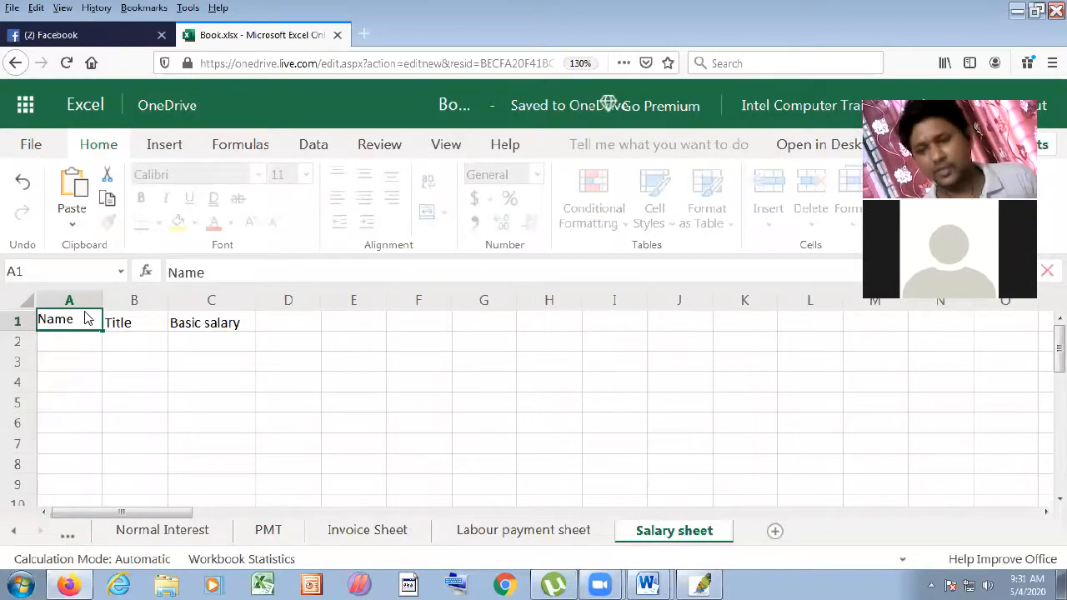
click(133, 381)
- Insert one more column A headed 'Sl no' before Name
right_click(83, 306)
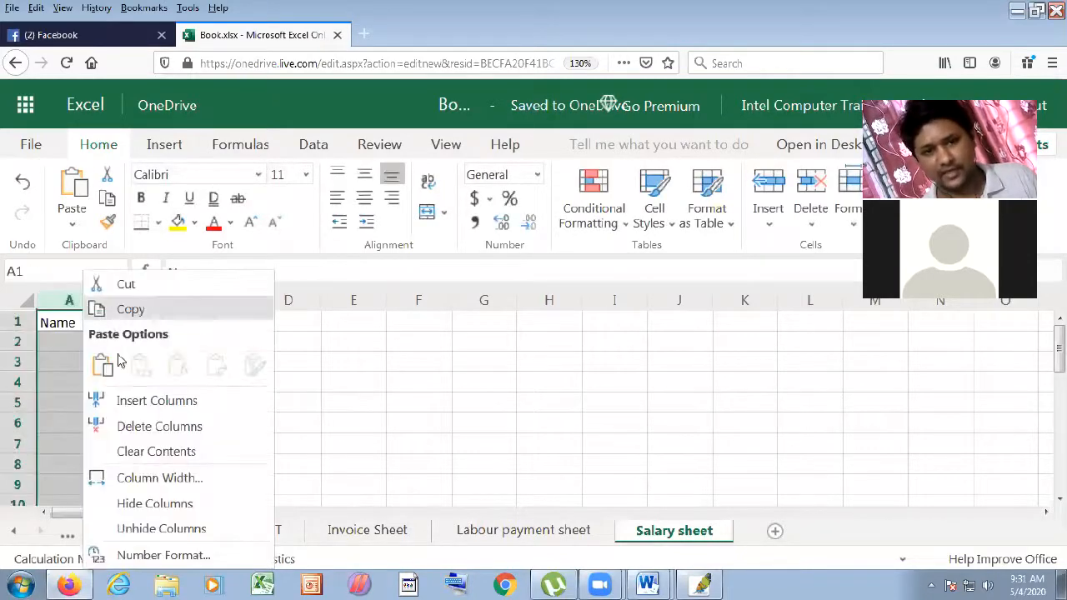
click(133, 402)
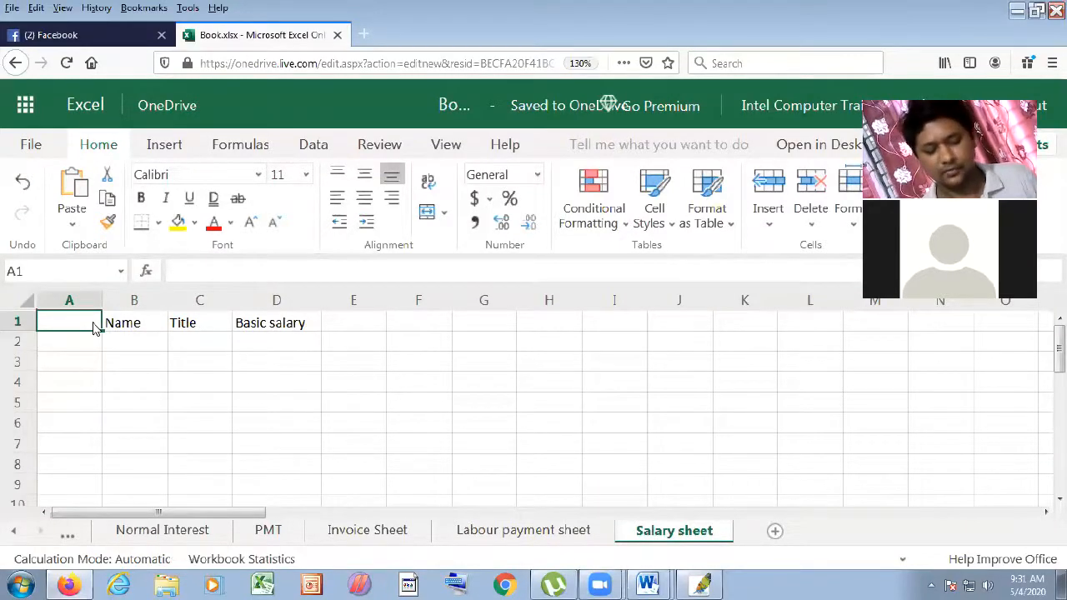
text(Sl no)
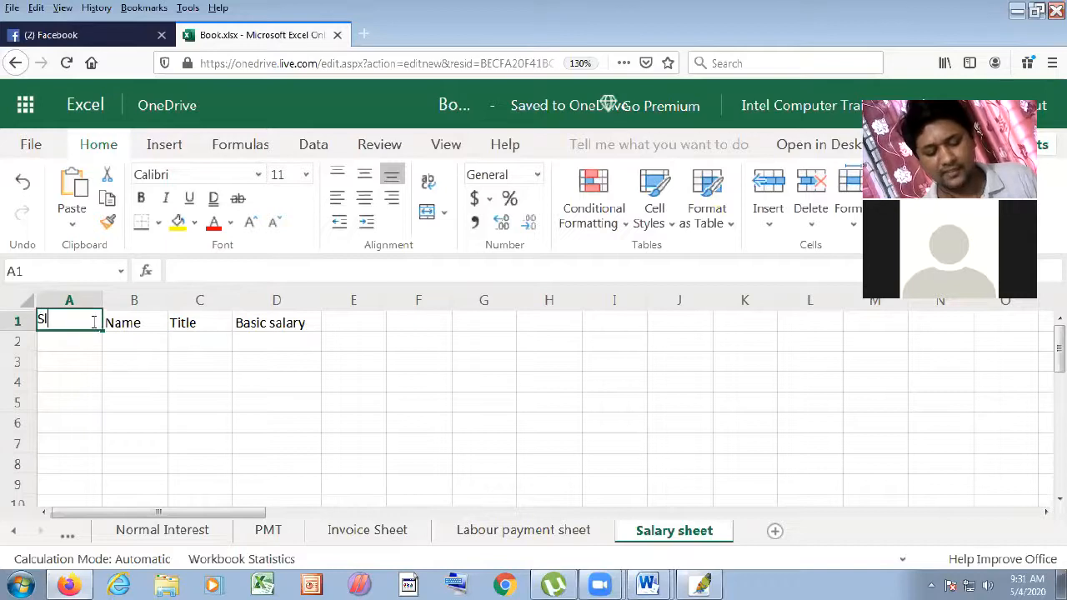
drag(100, 358, 100, 375)
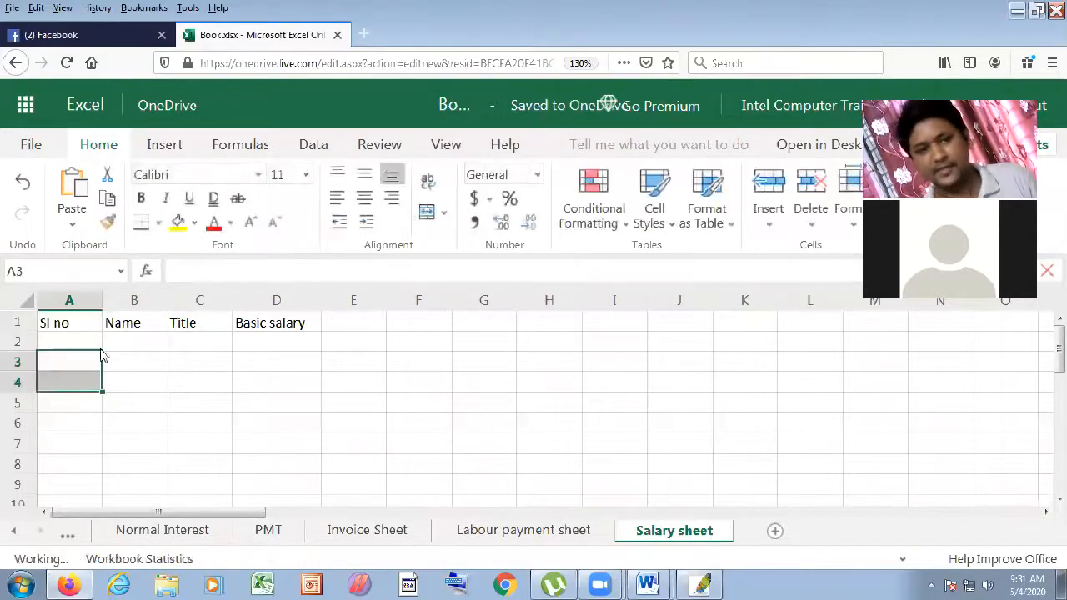
click(62, 342)
click(132, 337)
click(78, 328)
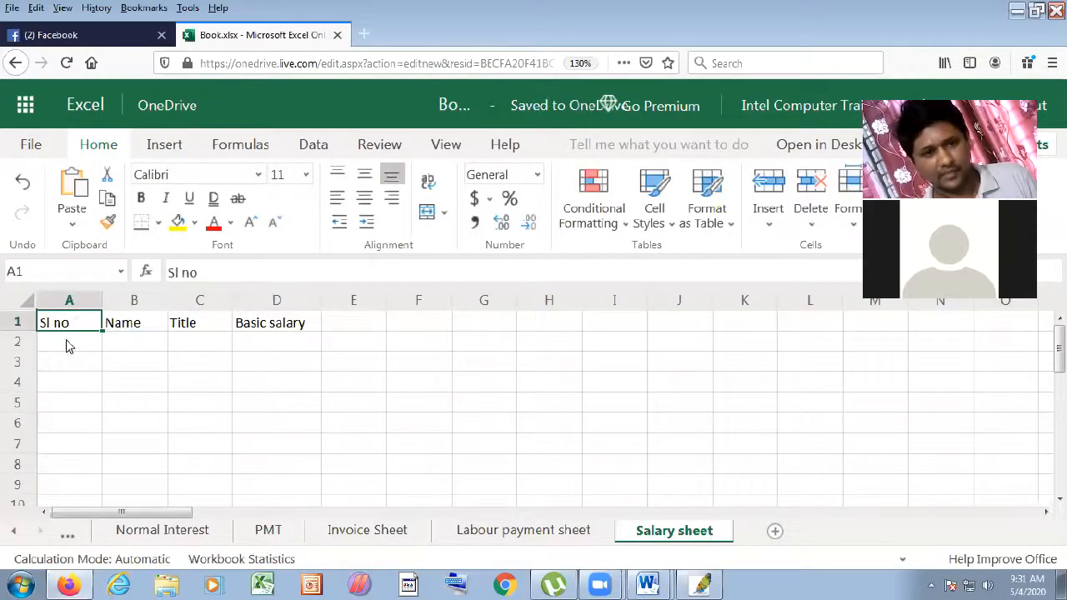
click(67, 343)
- Enter serial 1 in A2 and the employee's name in B2, widening column B
text(1)
click(127, 348)
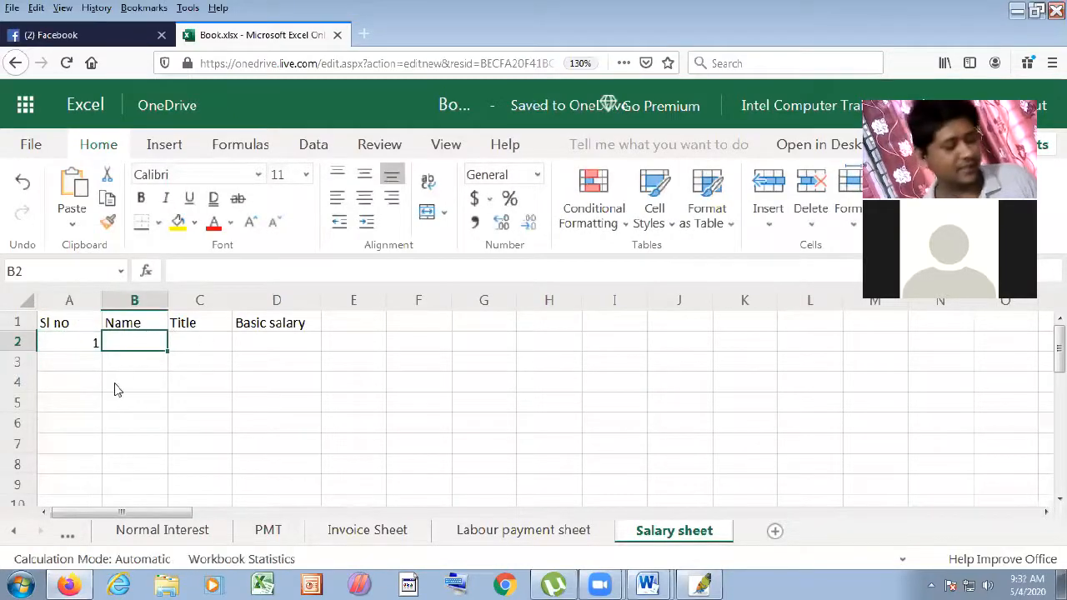
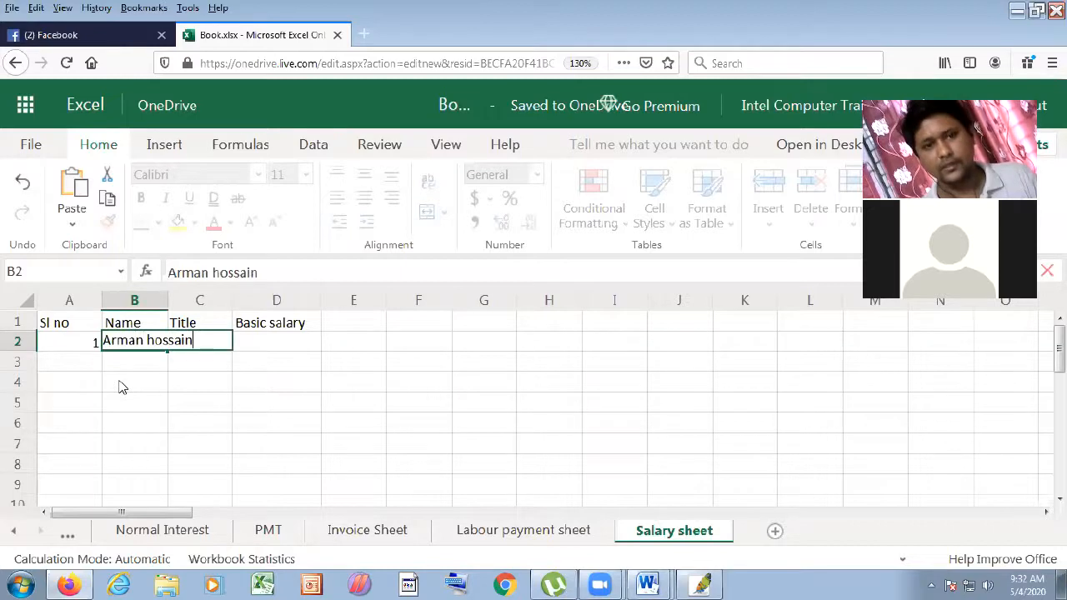
click(208, 425)
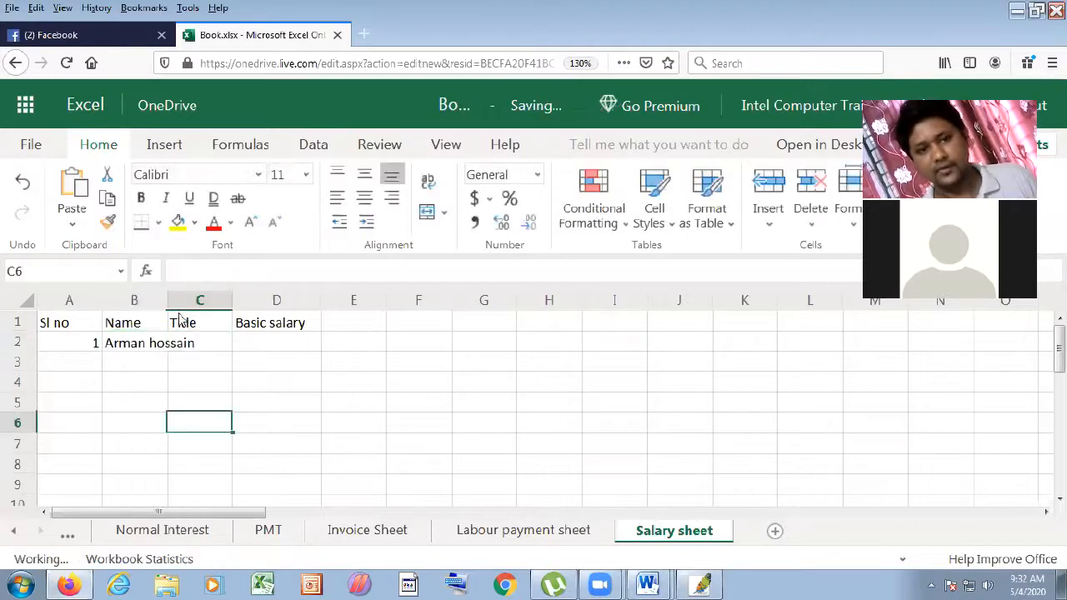
drag(167, 302, 204, 306)
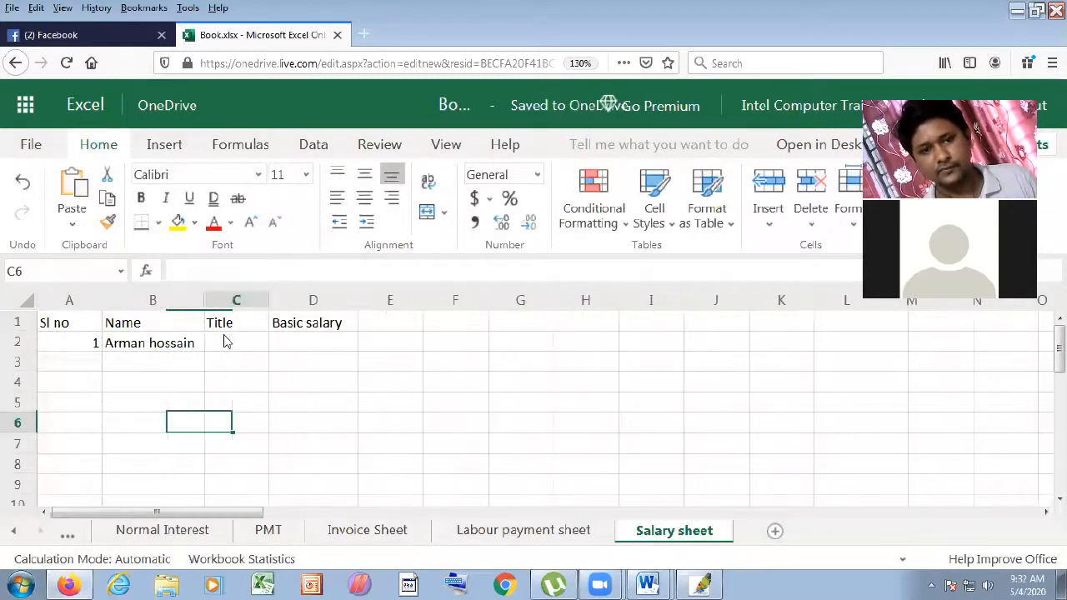
- Enter title Manager in C2 and basic salary 10000 in D2
click(224, 342)
text(Manager)
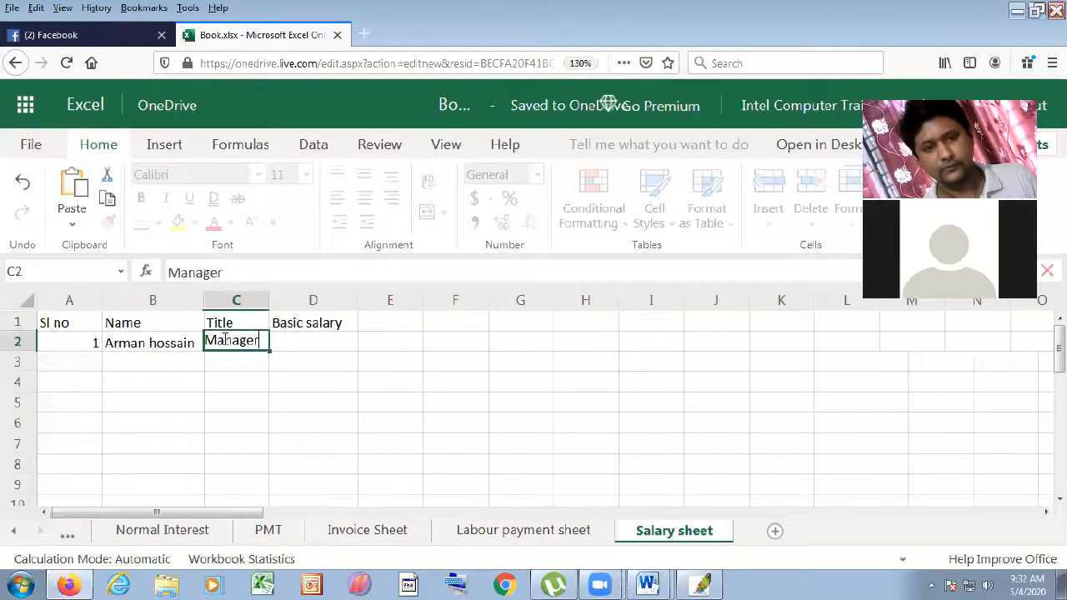
click(433, 383)
click(316, 345)
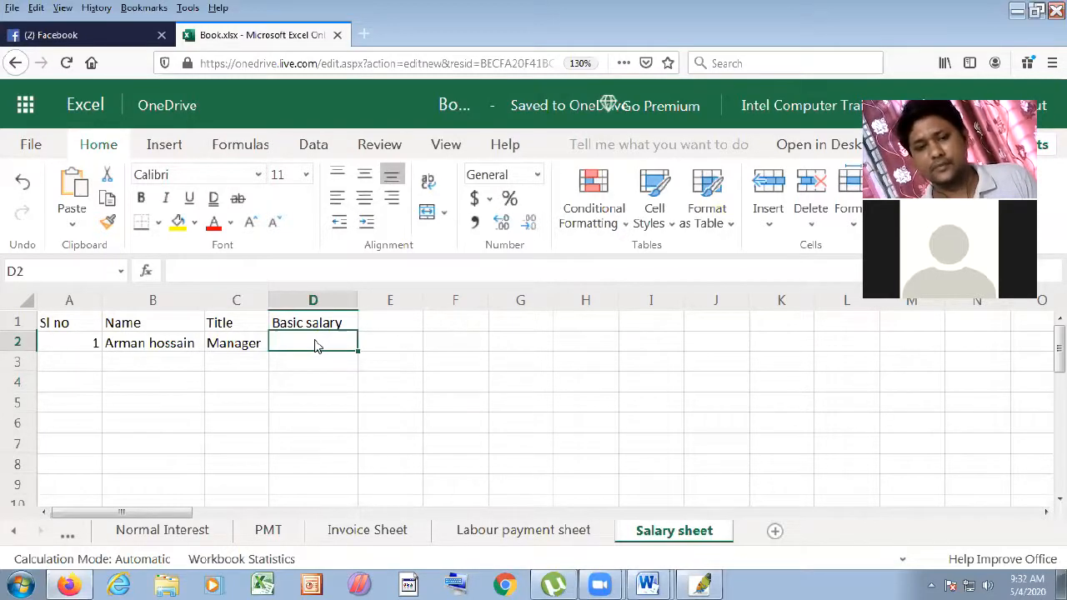
text(1)
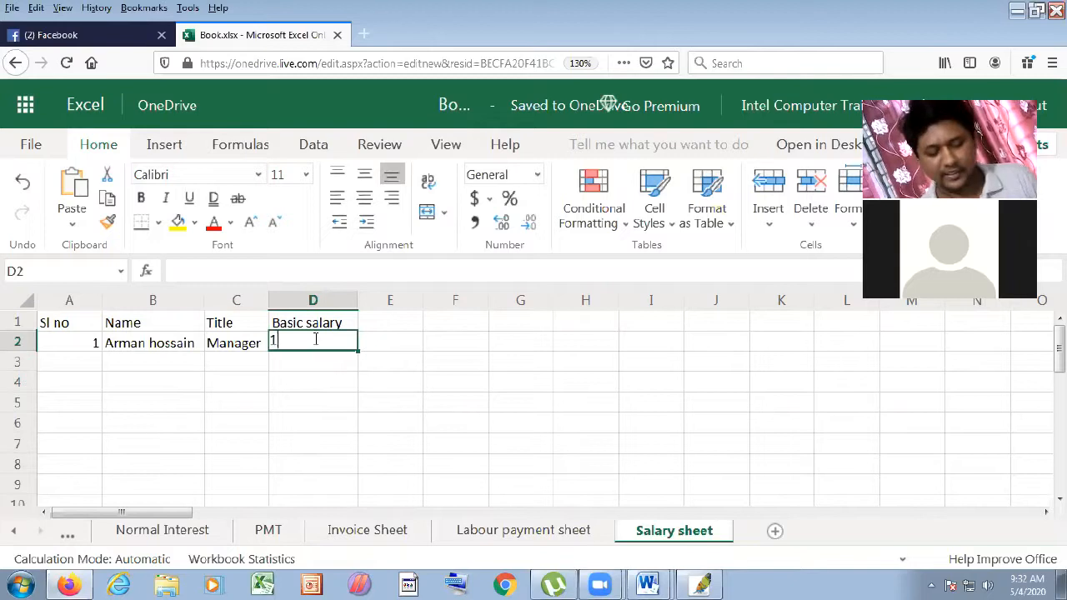
text(0000)
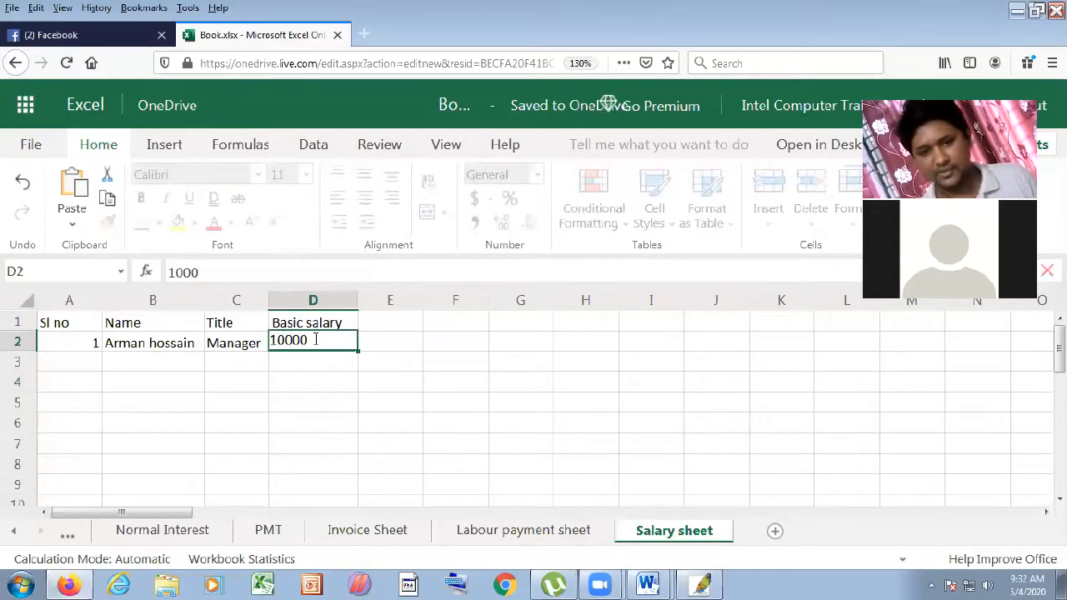
click(317, 367)
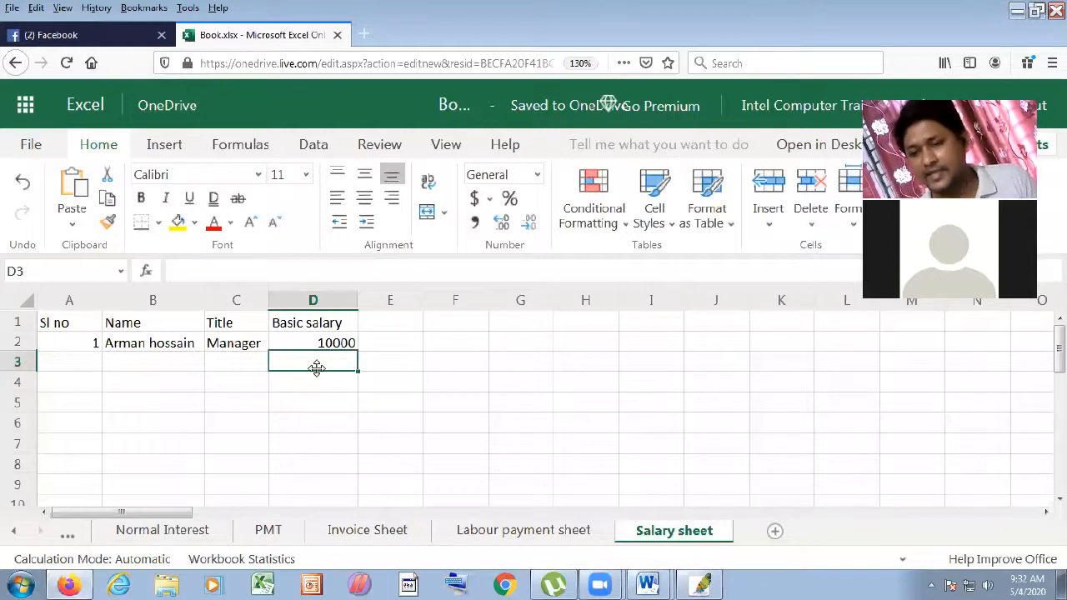
- Add the header 'House Rent' in E1 and widen column E
click(381, 328)
text(House )
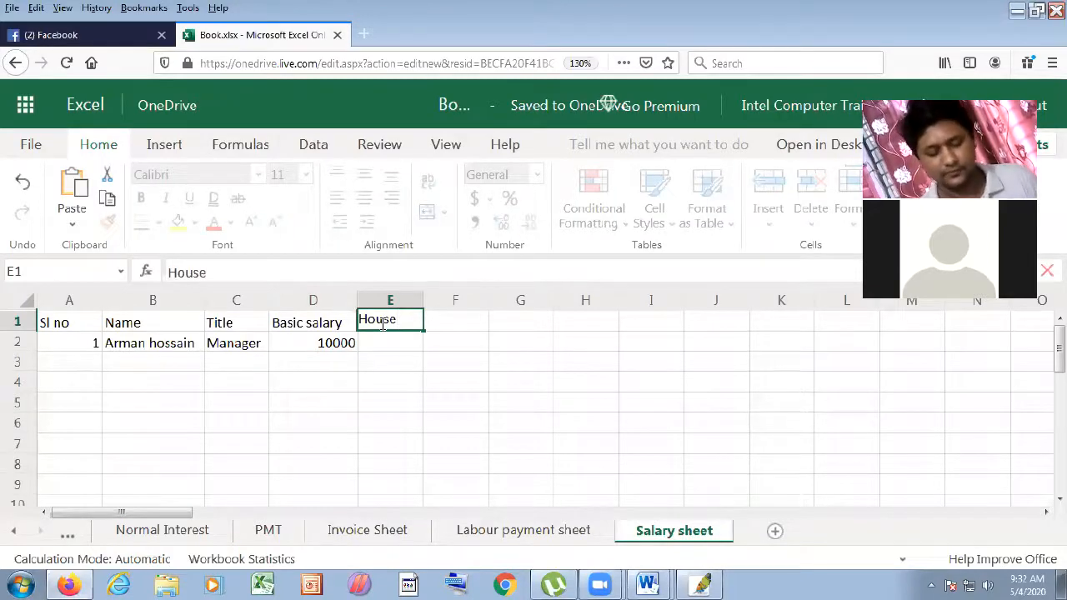
text(Rent)
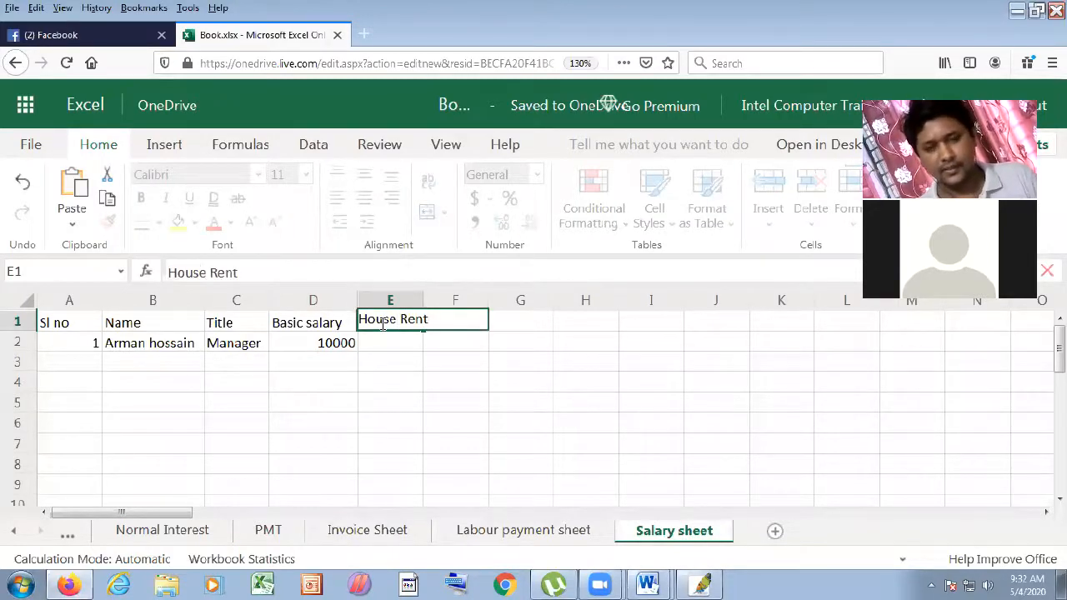
click(494, 369)
drag(423, 300, 448, 301)
- Add the headers Medical, O.T.H and O.T.P in F1, G1 and H1
click(471, 327)
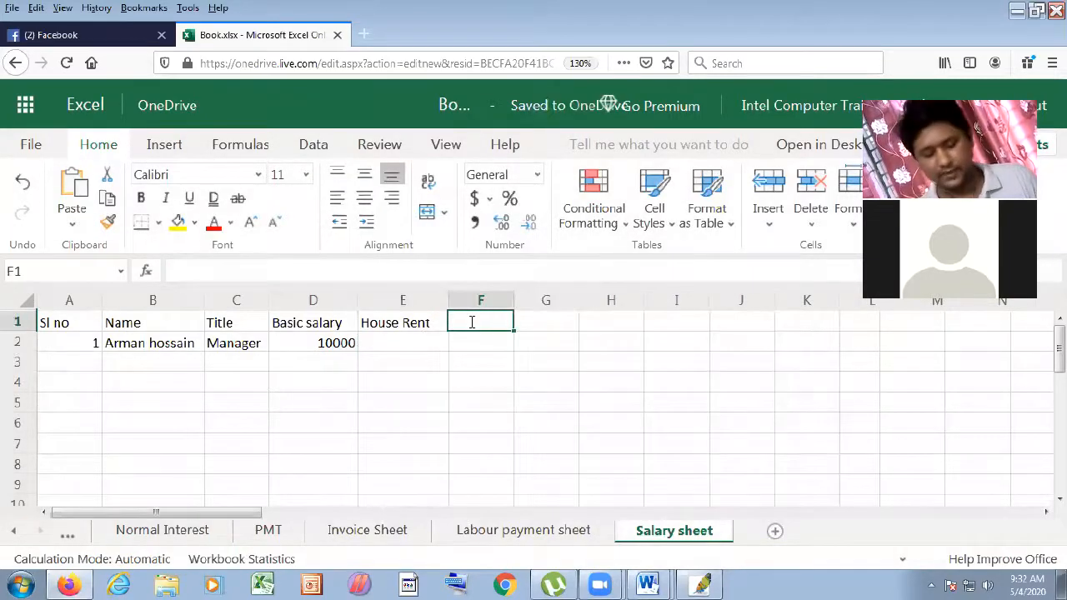
text(Me)
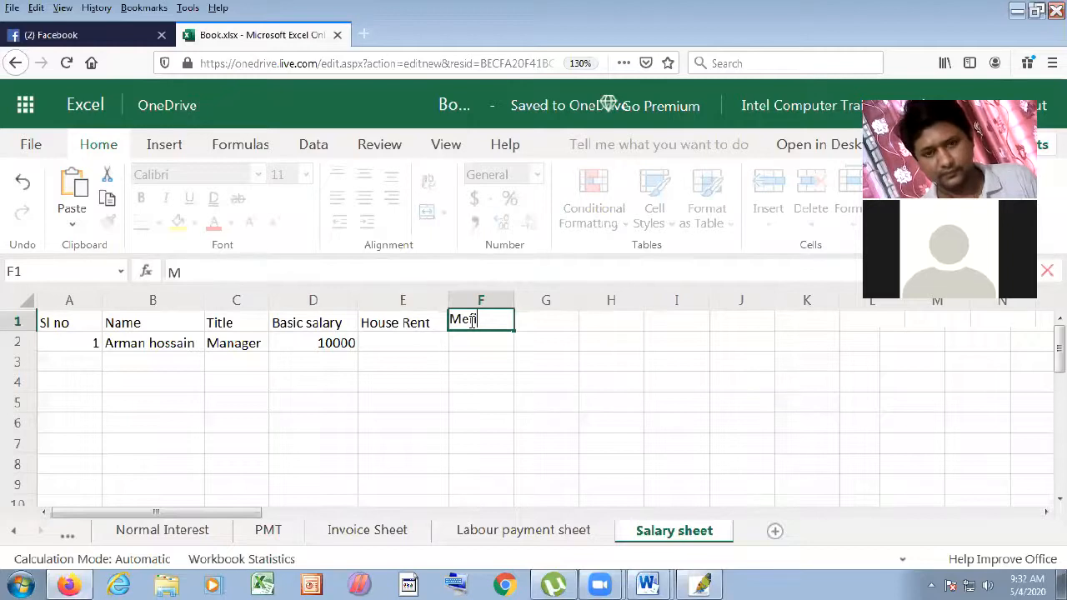
text(fi)
key(BackSpace)
key(BackSpace)
text(dical)
click(552, 367)
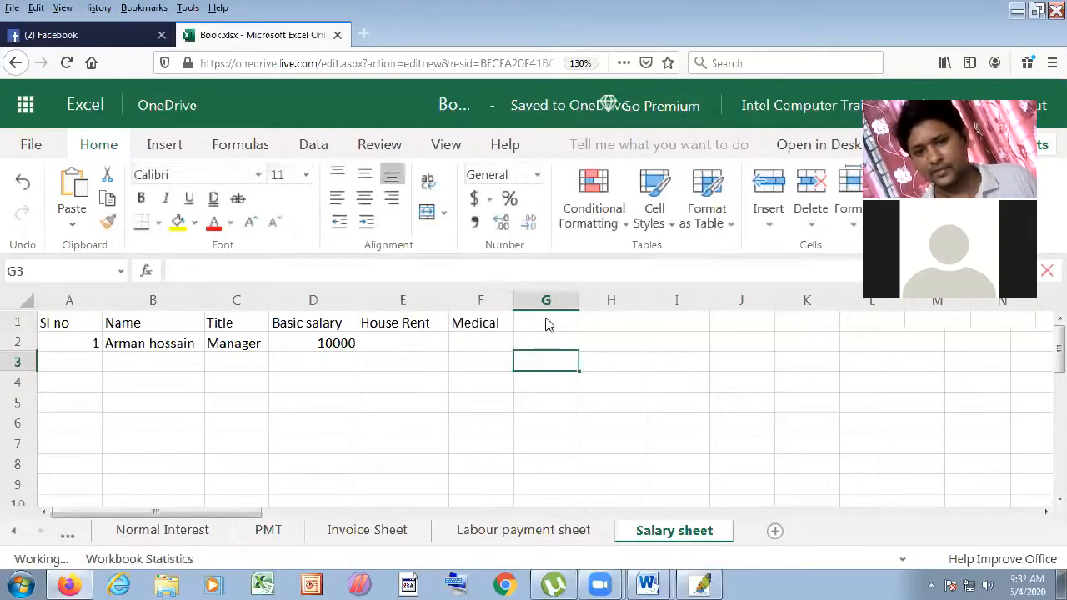
click(546, 325)
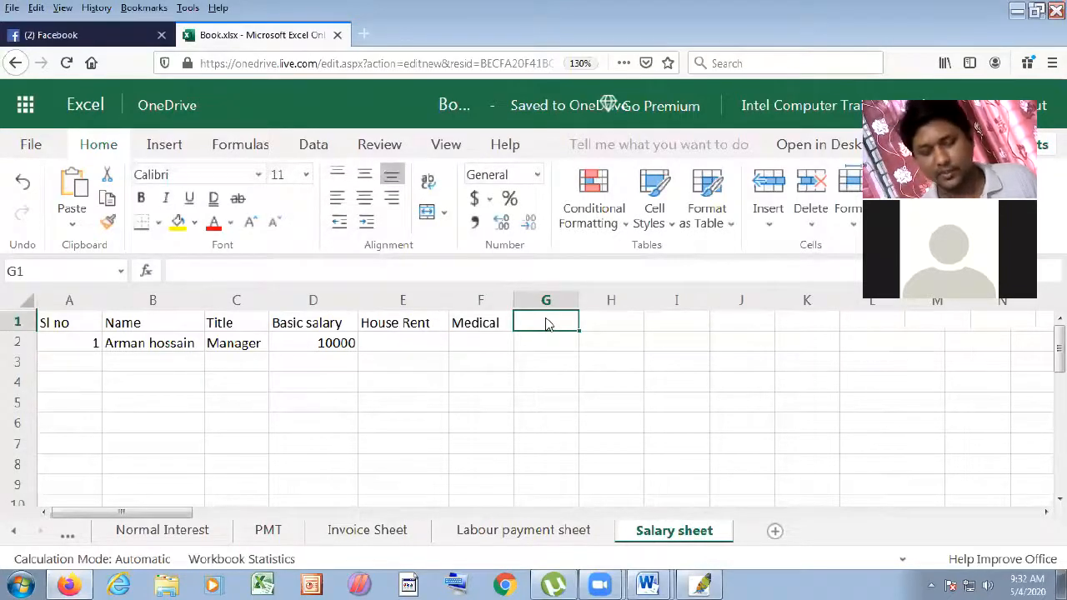
text(O.T.H)
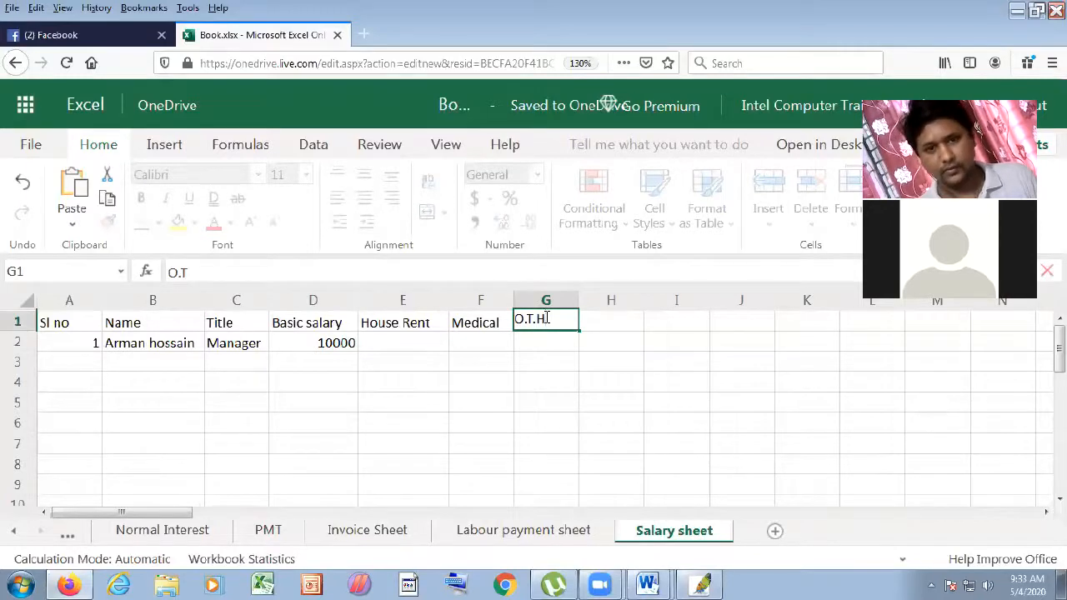
key(Return)
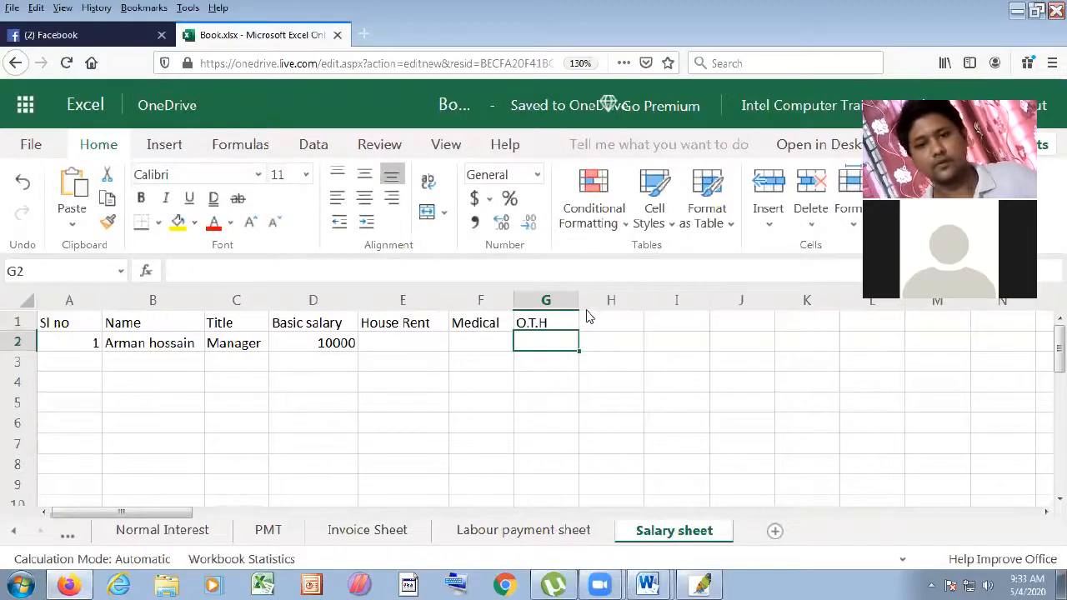
click(604, 317)
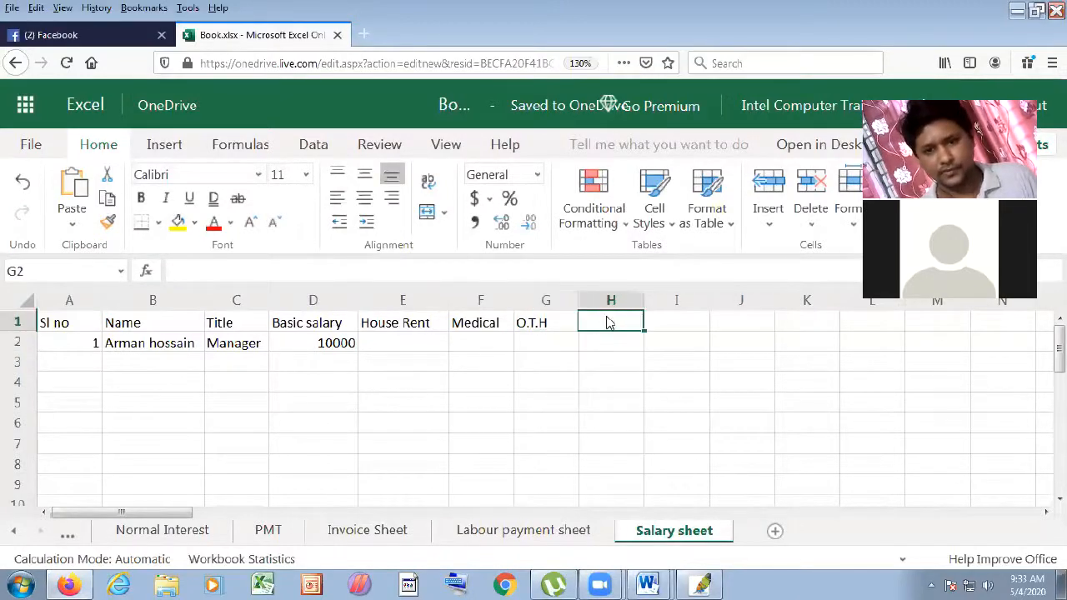
text(O.T)
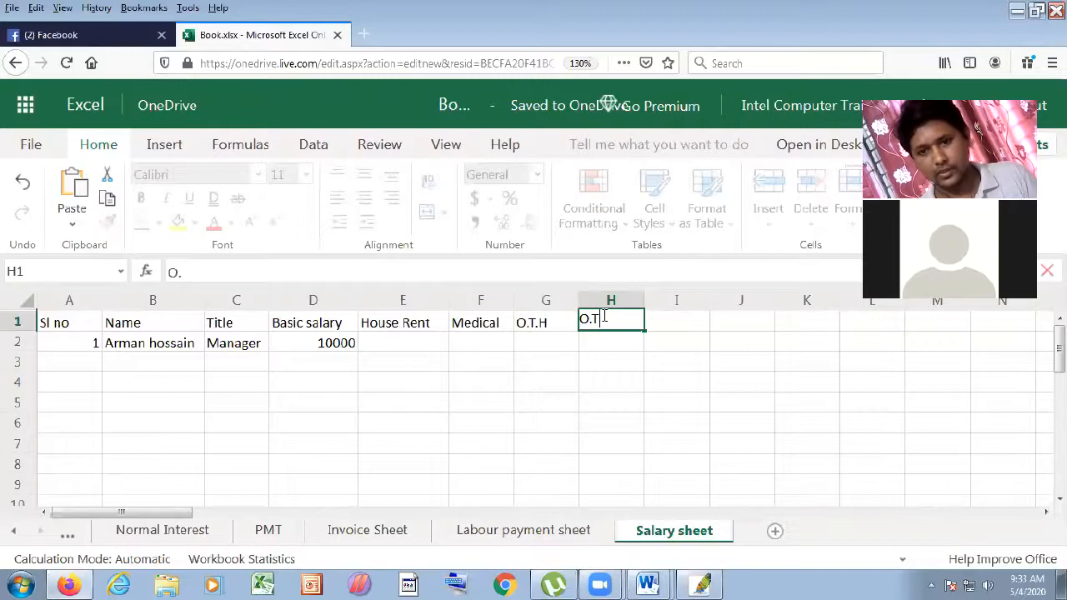
text(.P)
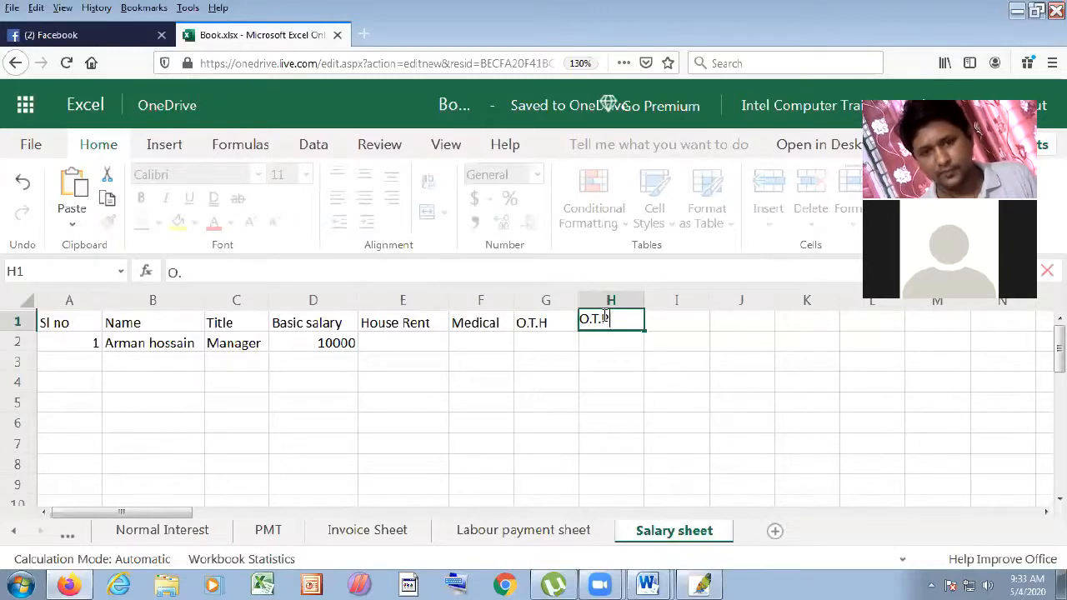
click(534, 377)
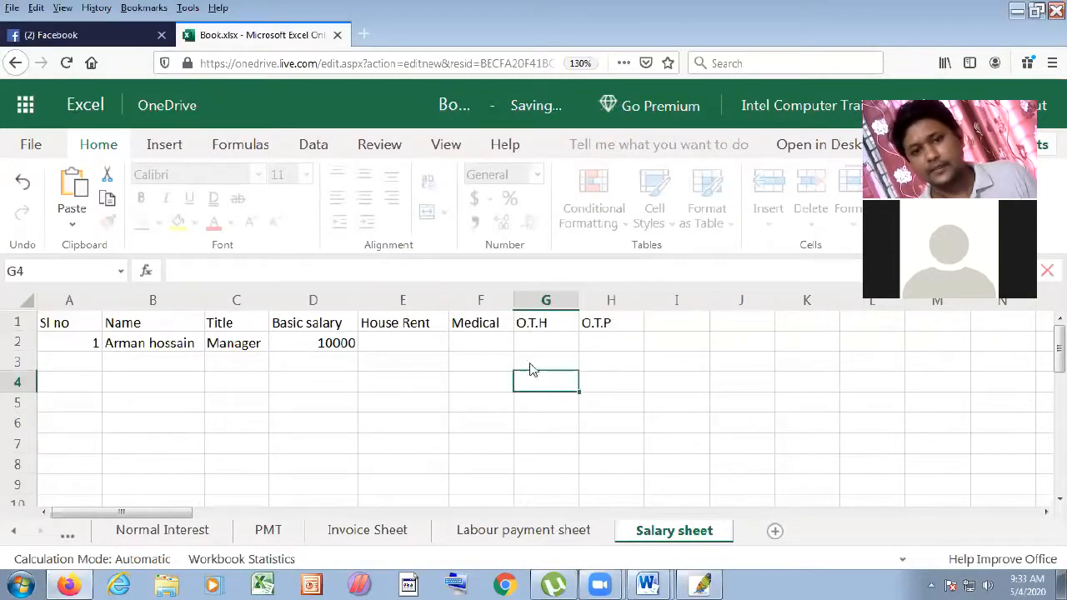
click(419, 345)
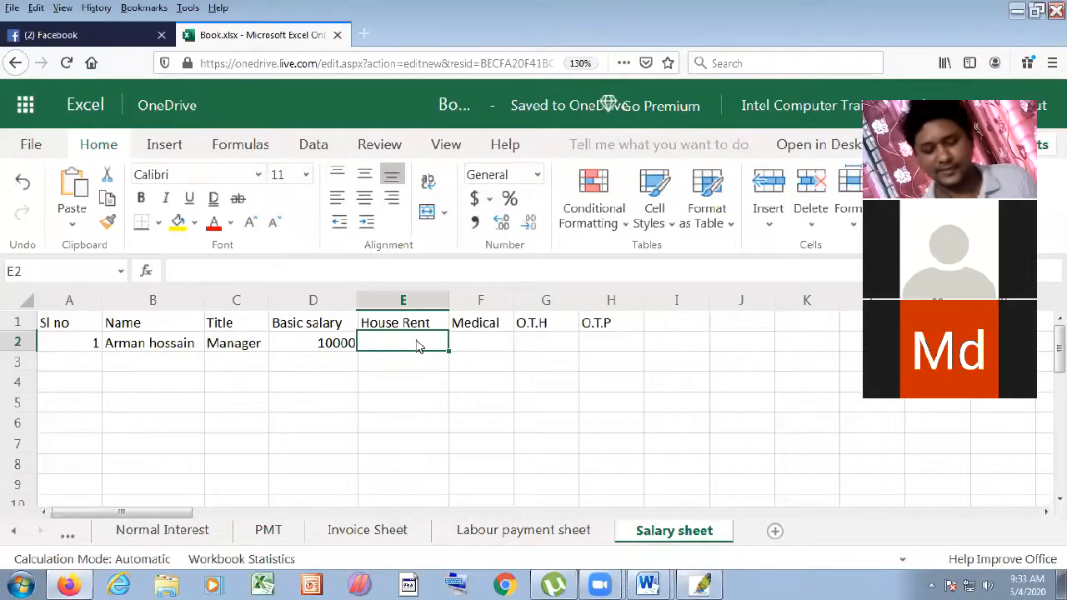
- Enter =D2*40% in E2 so House Rent shows 4000
text(=)
click(322, 343)
text(*50%)
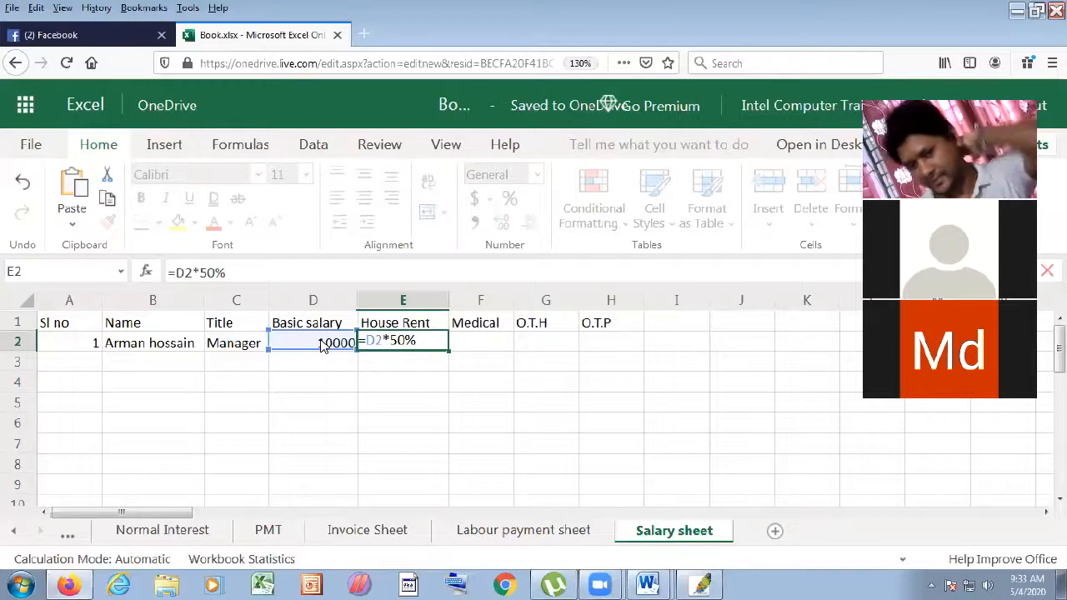
click(397, 340)
key(BackSpace)
text(4)
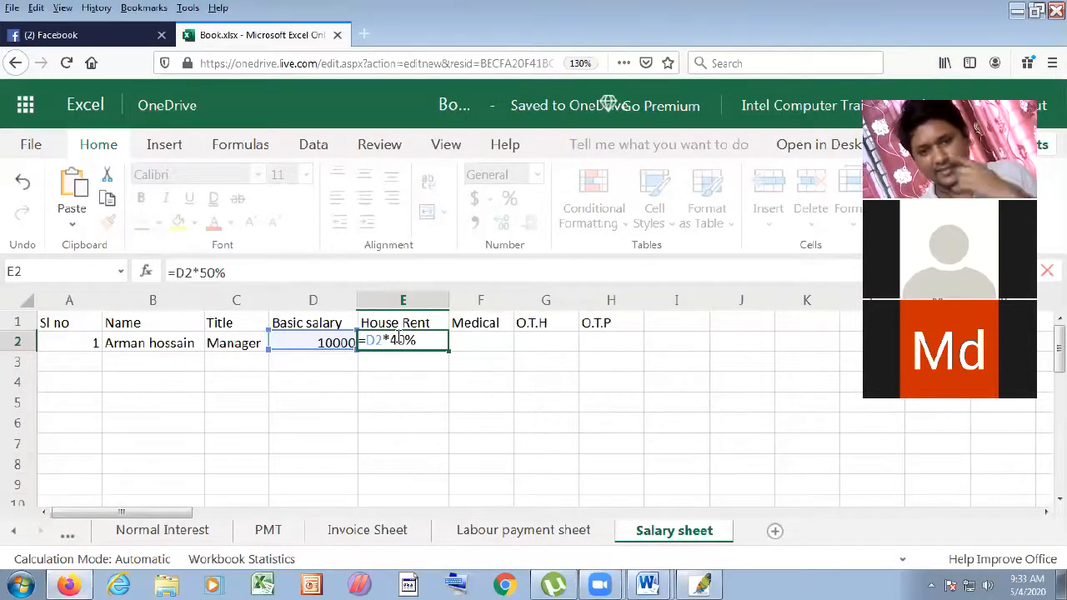
key(Return)
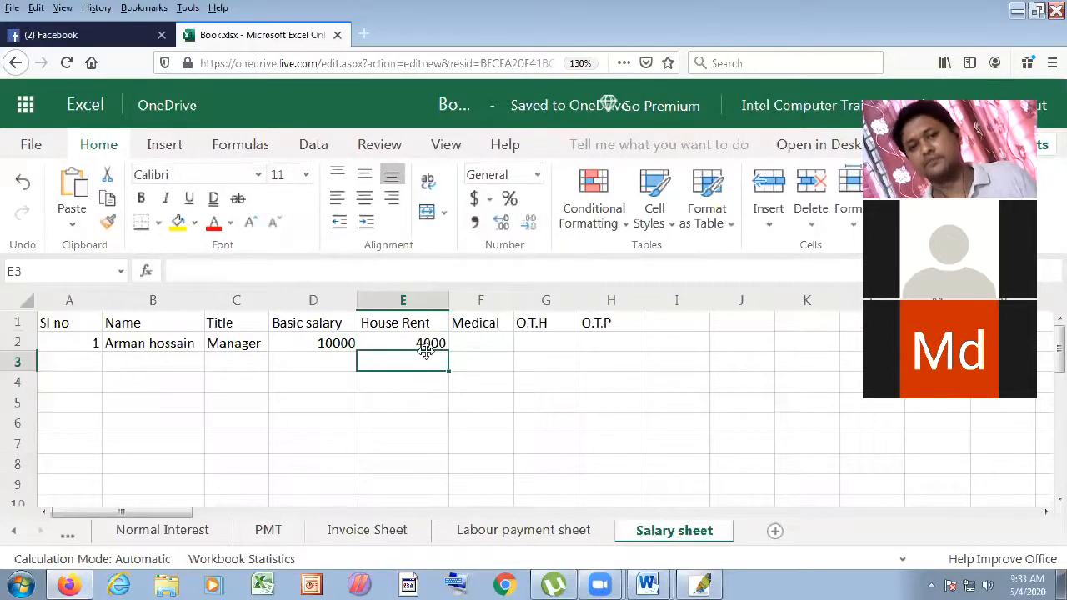
click(428, 344)
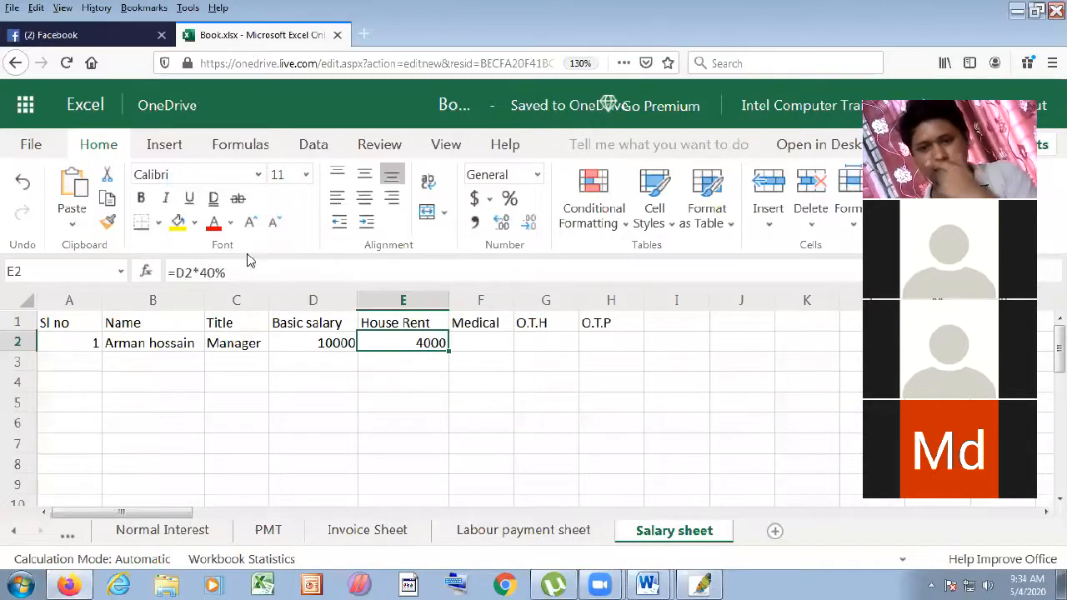
- Enter 1000 under Medical in F2 and 70 under O.T.H in G2
click(503, 348)
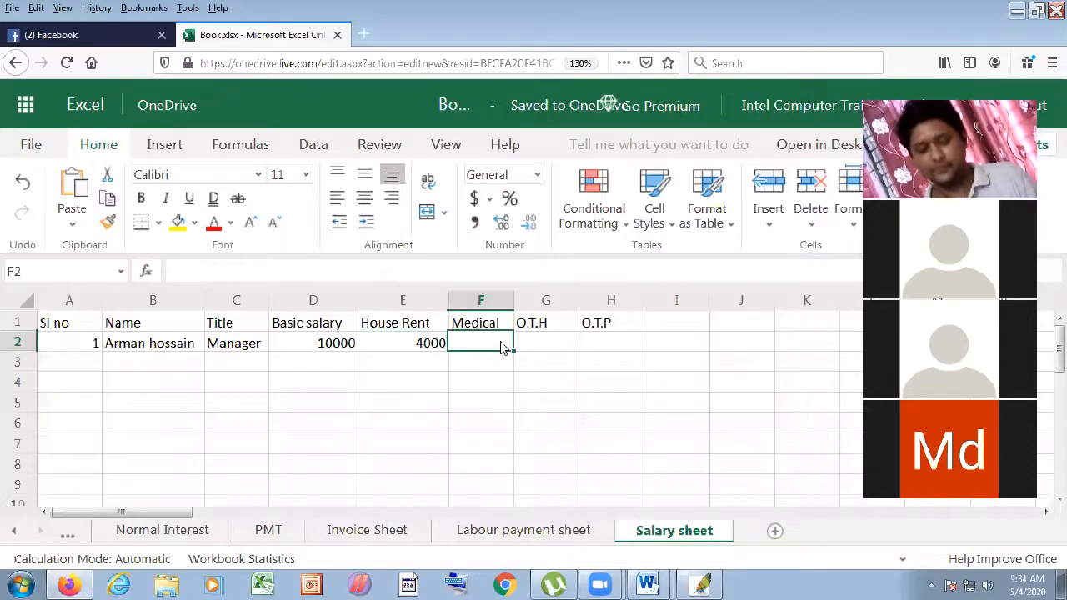
text(1000)
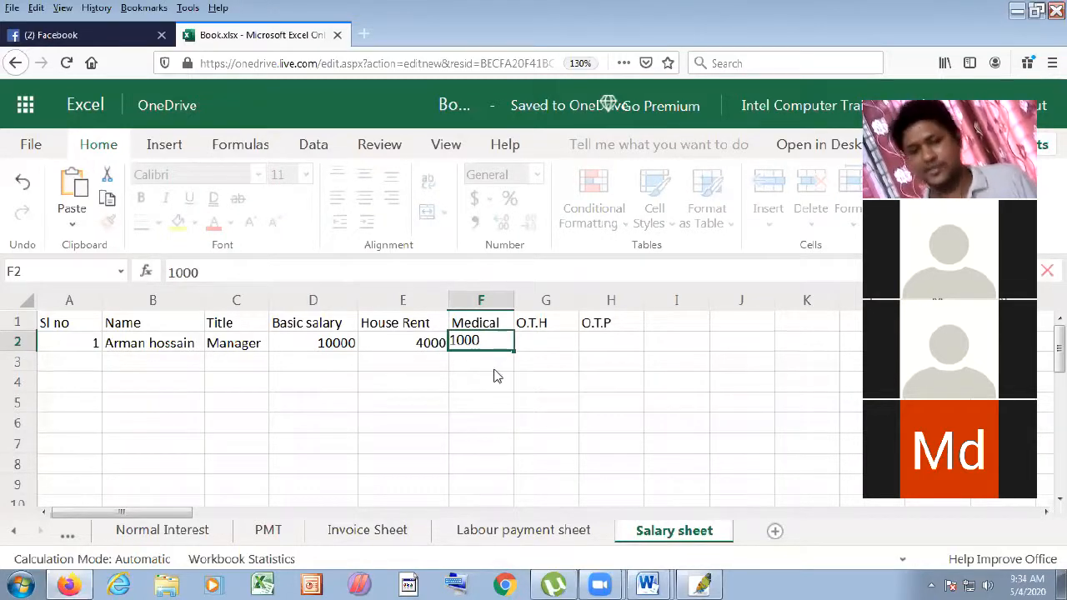
click(540, 370)
click(543, 338)
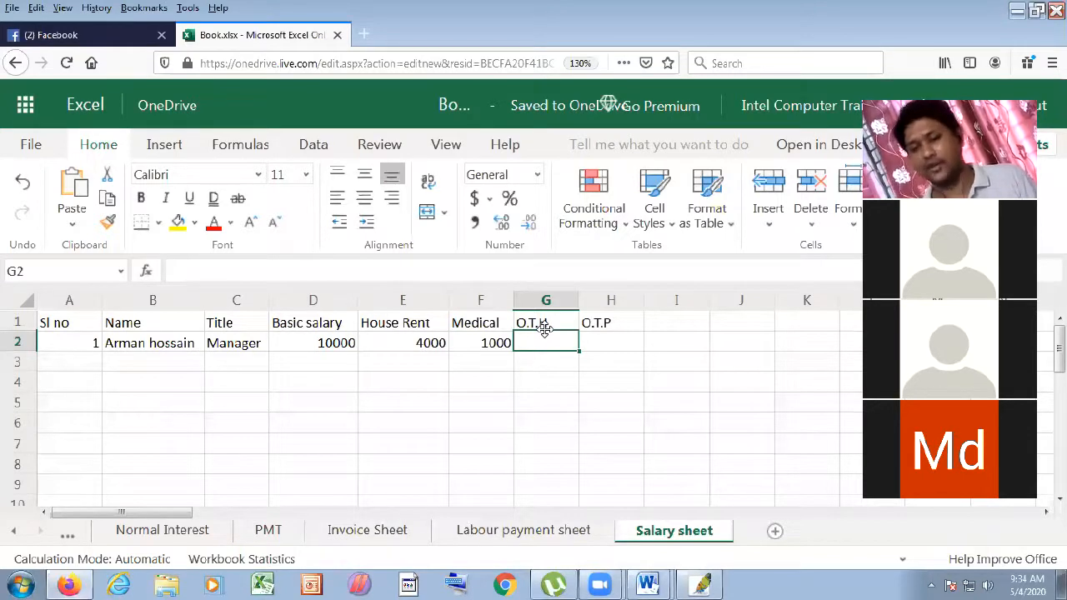
text(70)
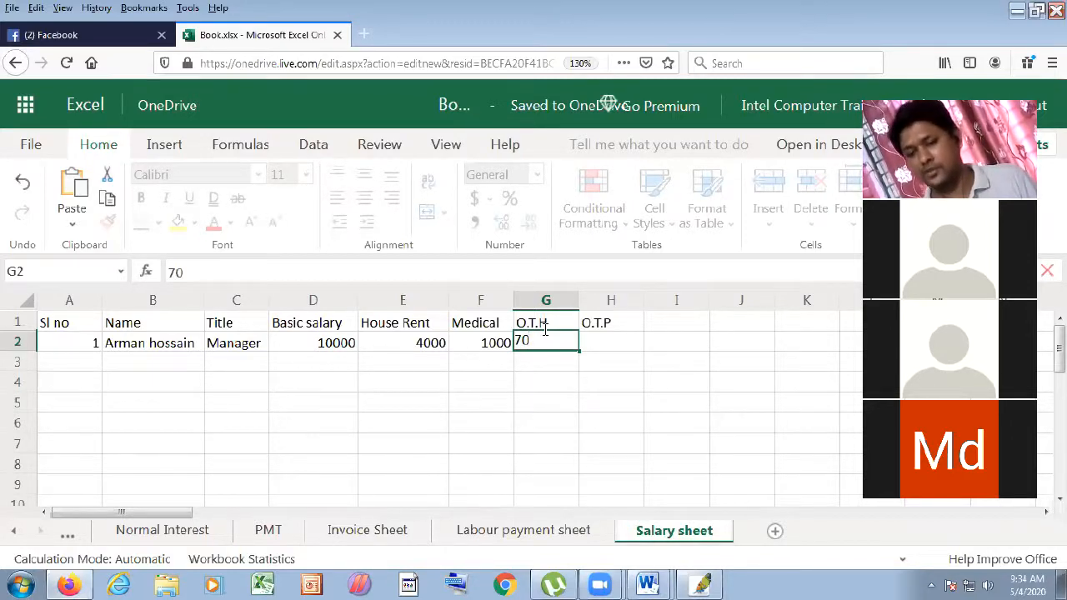
click(567, 367)
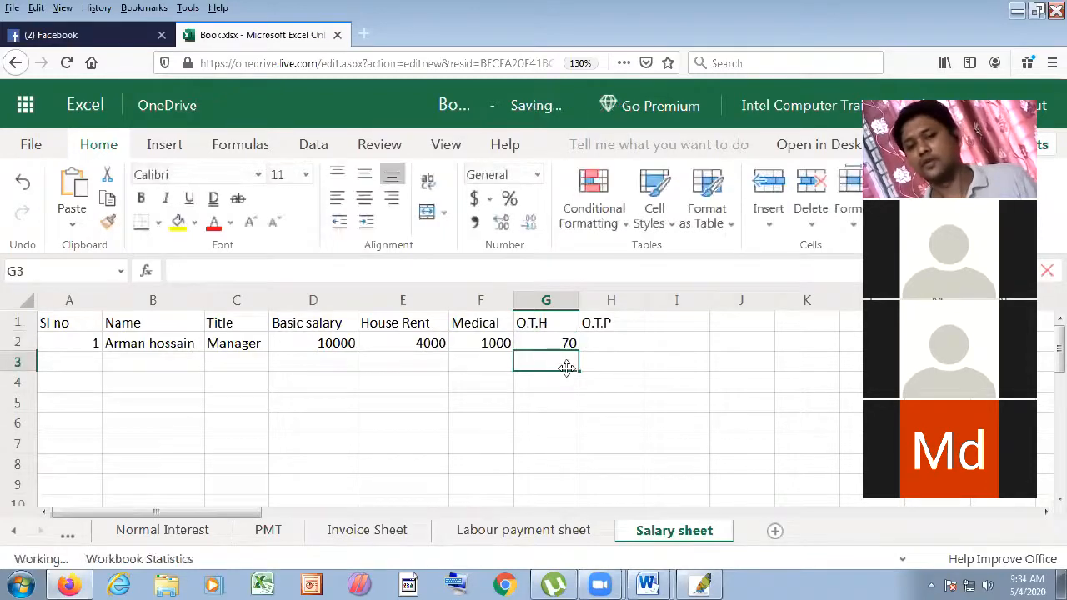
- Enter the formula =D2/26 in H2, giving 384.6154
click(605, 347)
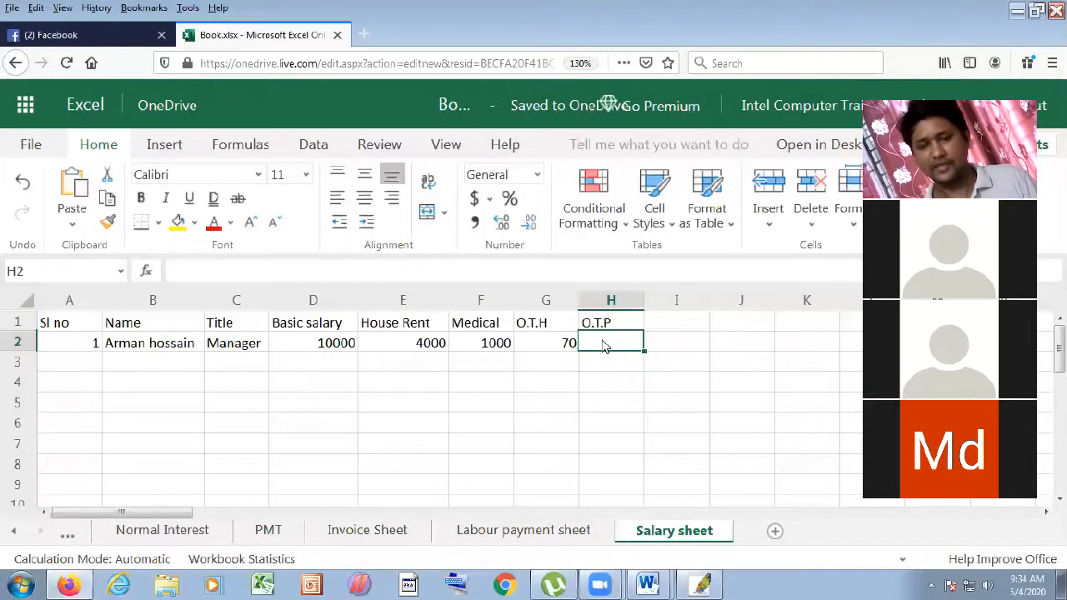
text(=)
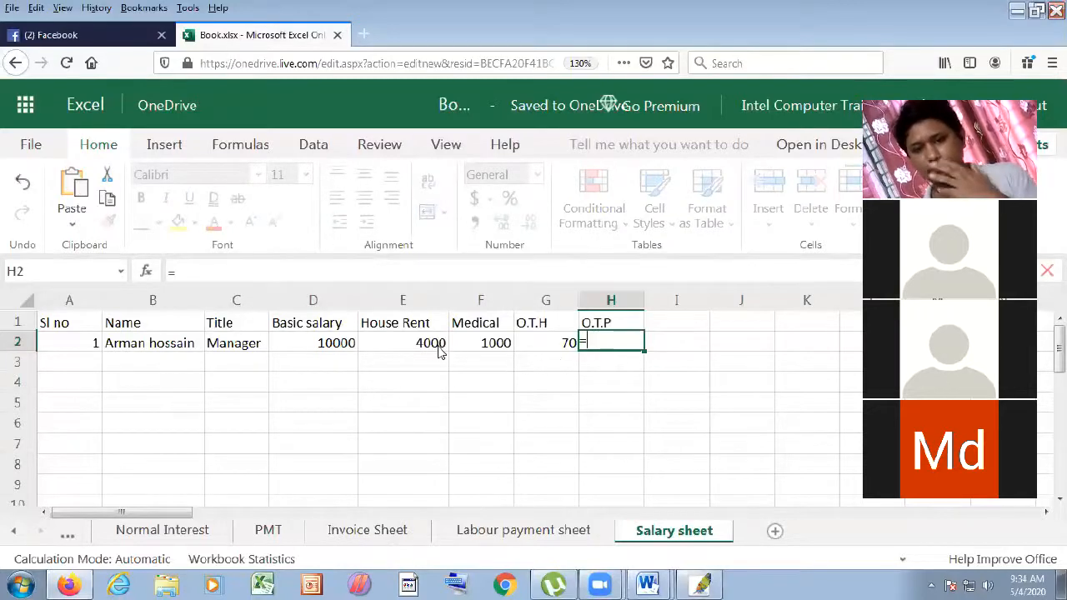
click(338, 347)
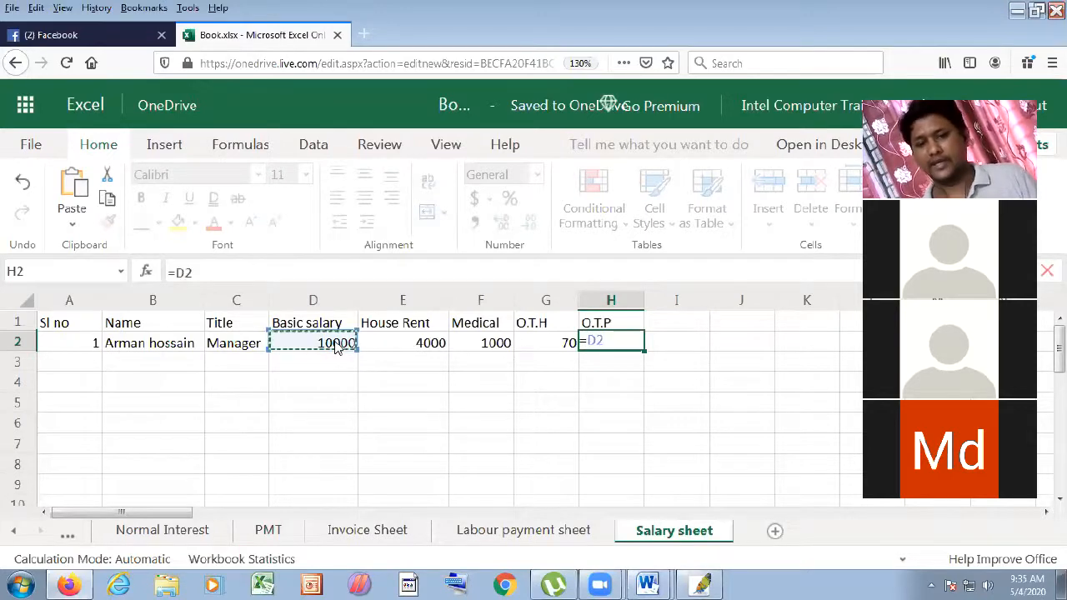
text(/)
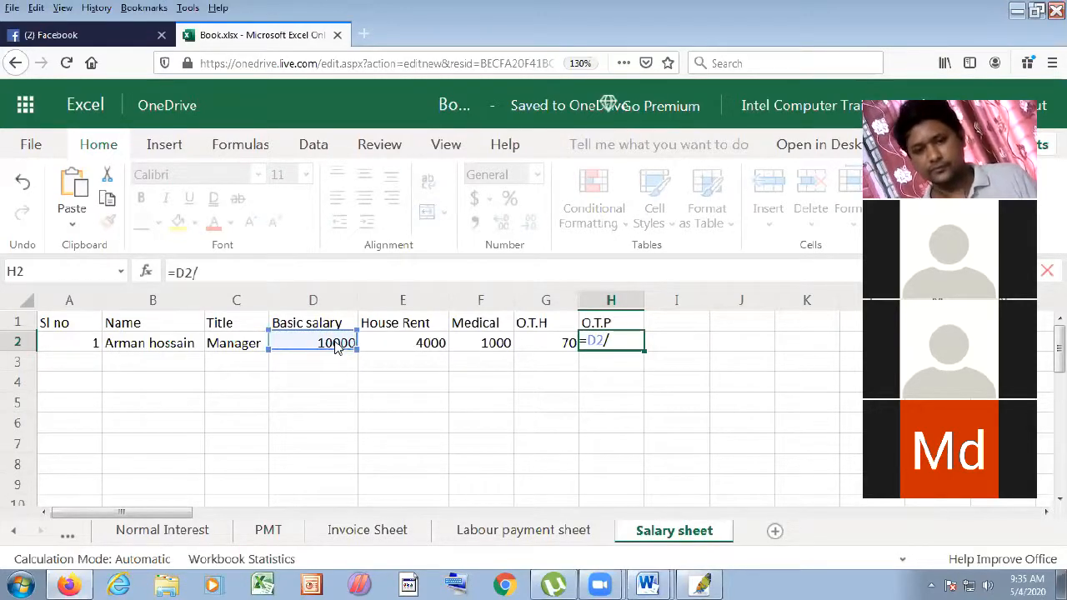
click(559, 348)
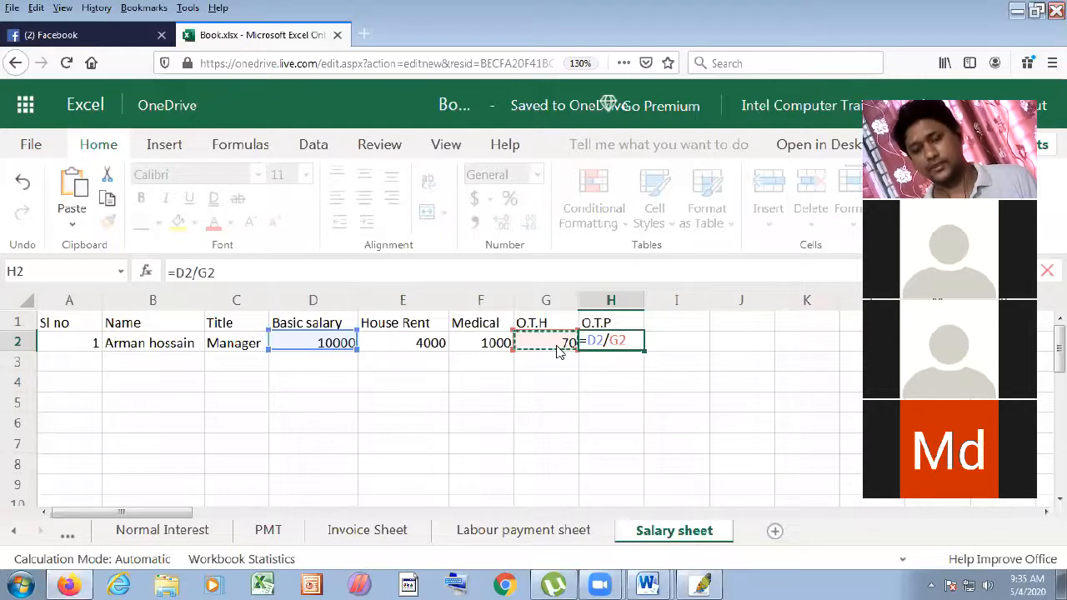
key(BackSpace)
key(BackSpace)
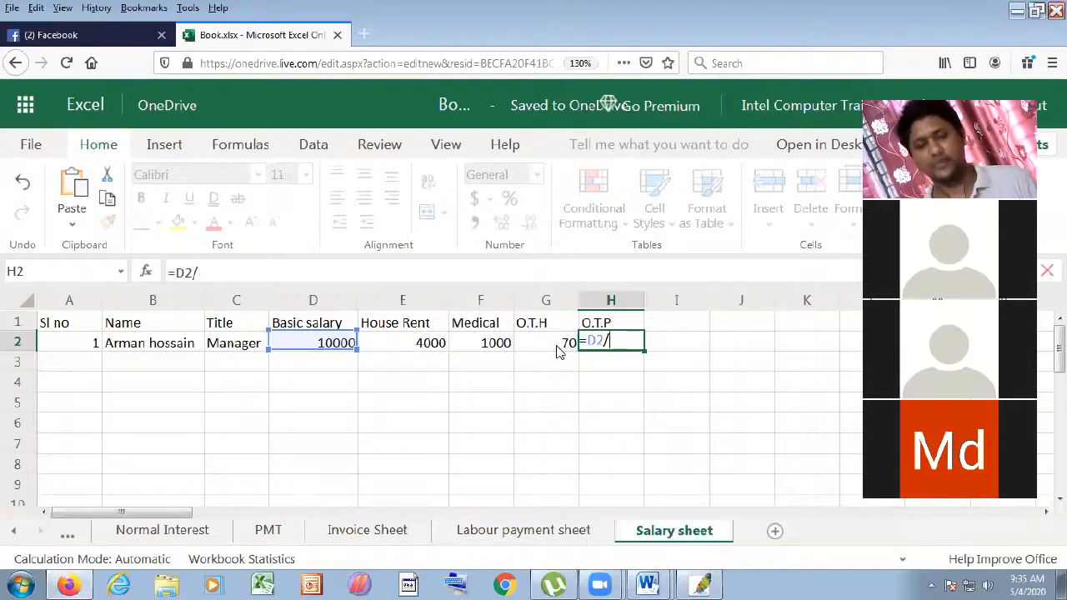
text(26)
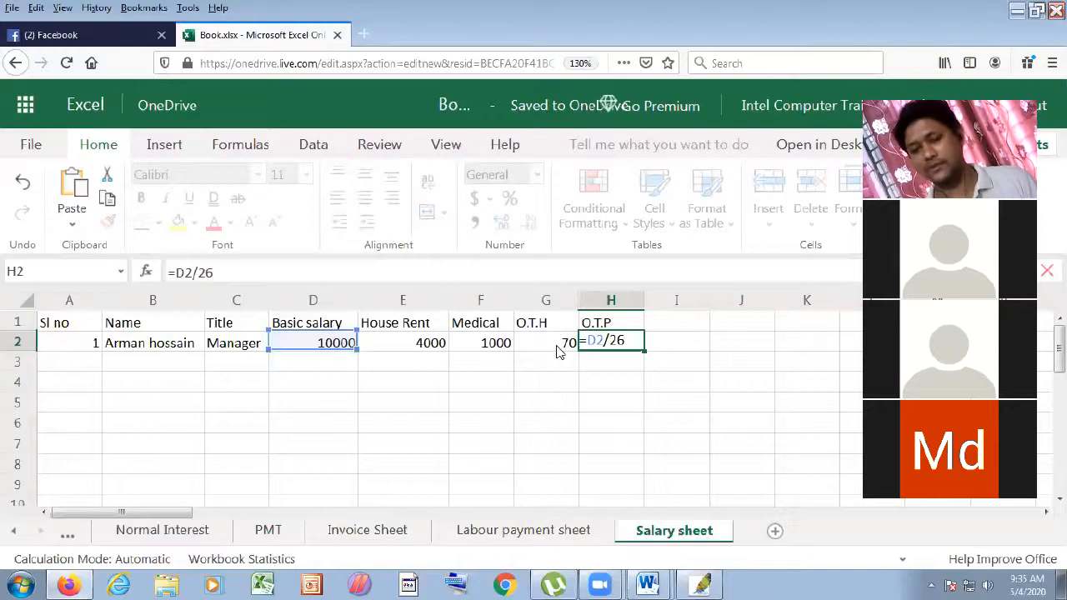
key(Return)
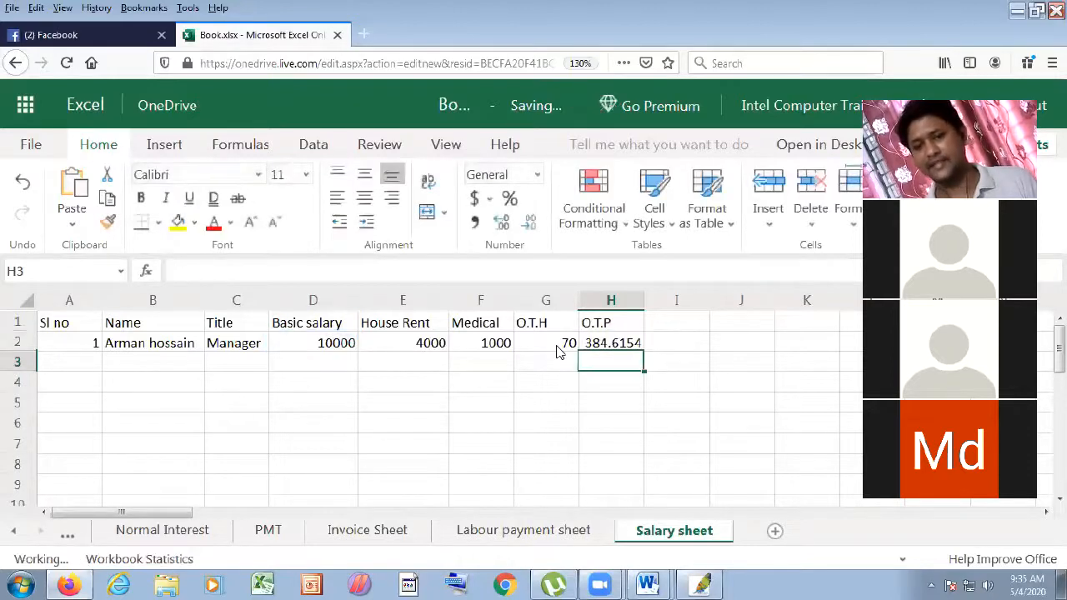
- Extend H2's formula to =D2/26/8 to get an hourly rate
click(613, 343)
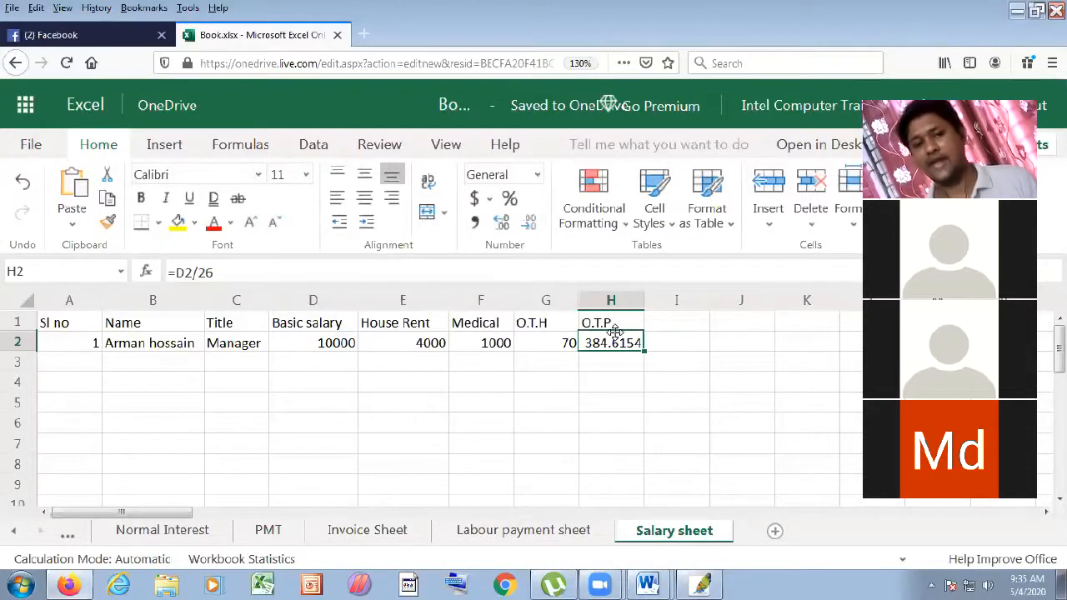
click(295, 270)
text(/8)
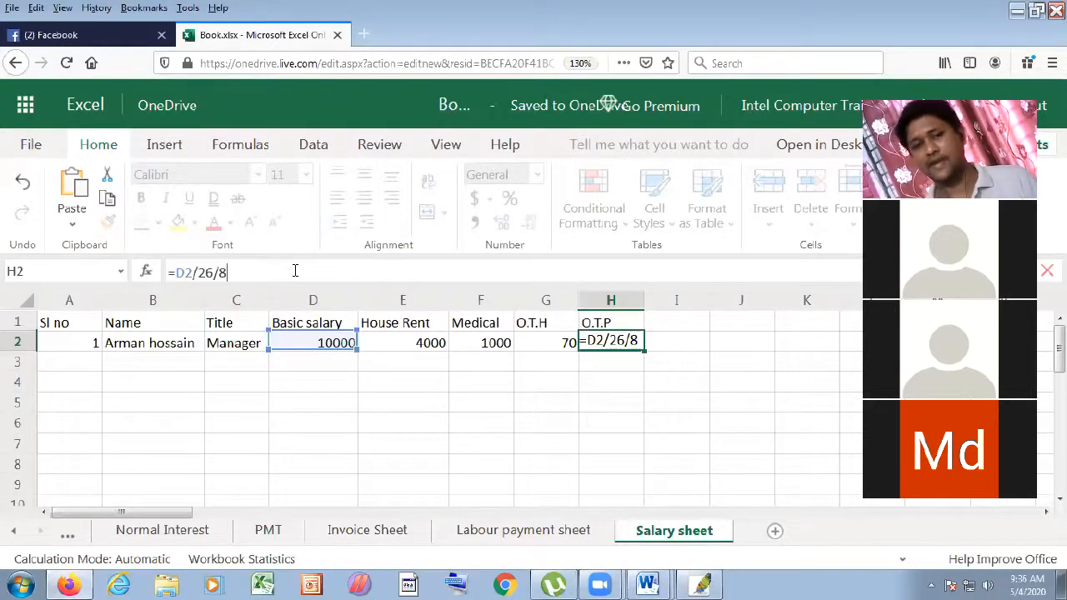
text(\)
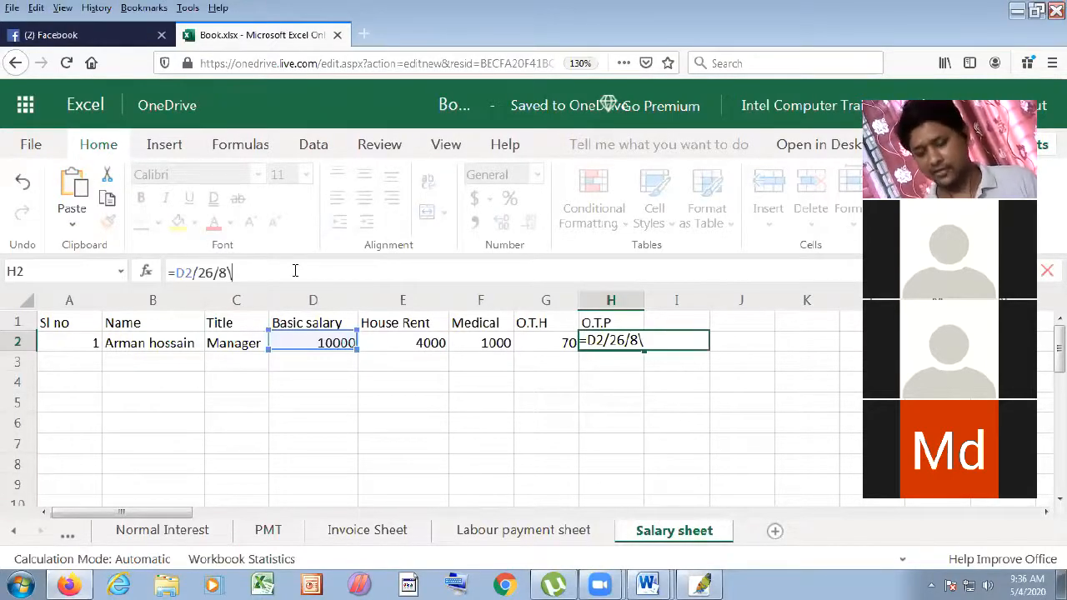
key(Return)
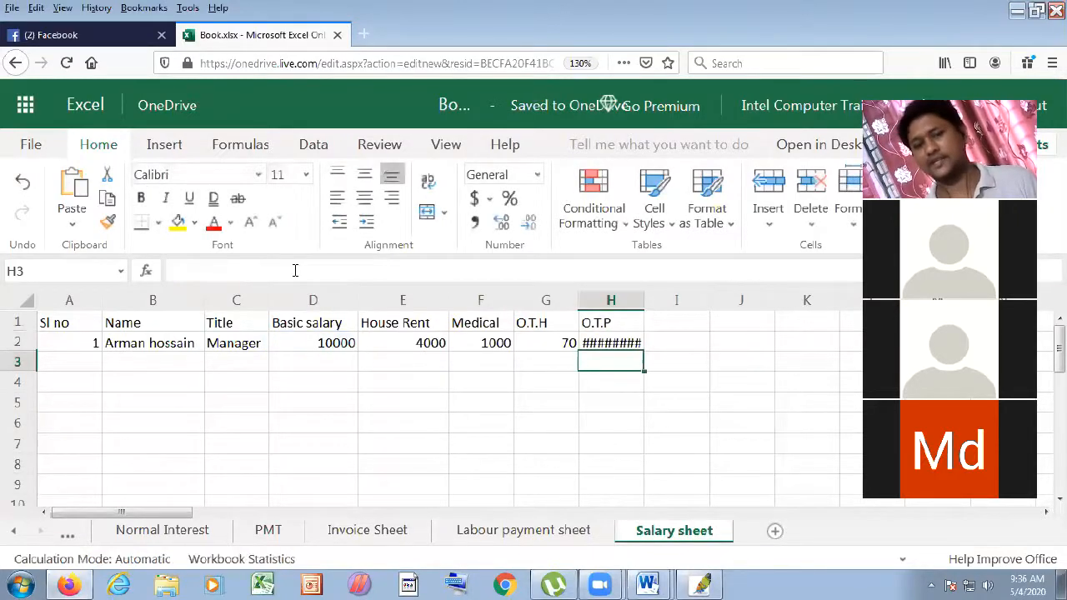
click(610, 342)
- Decrease H2's decimal places so it shows the whole number 48
click(530, 224)
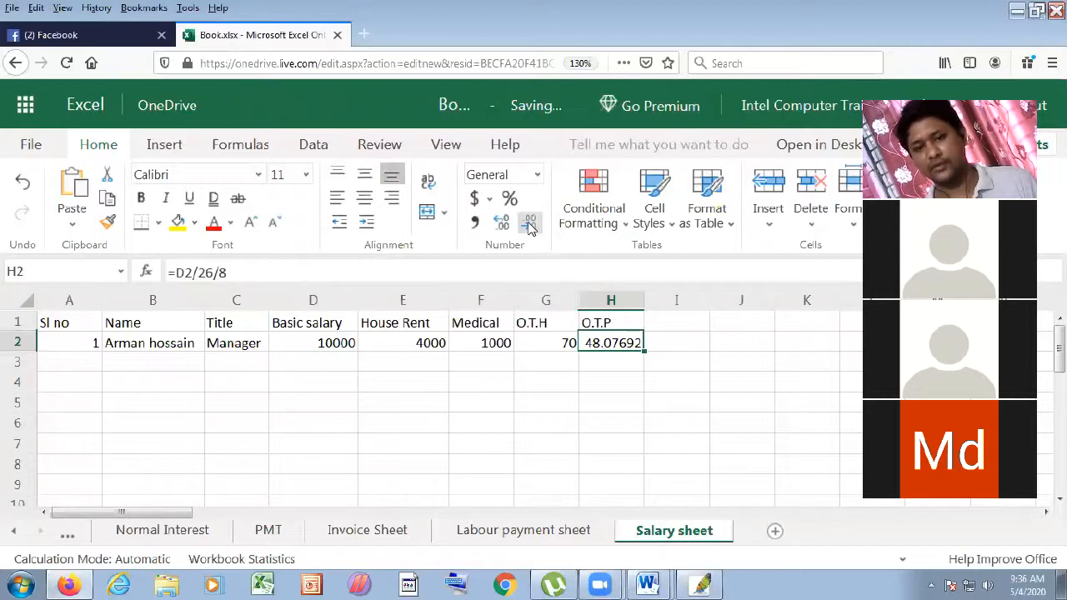
click(529, 223)
click(529, 224)
click(529, 223)
click(529, 223)
click(626, 386)
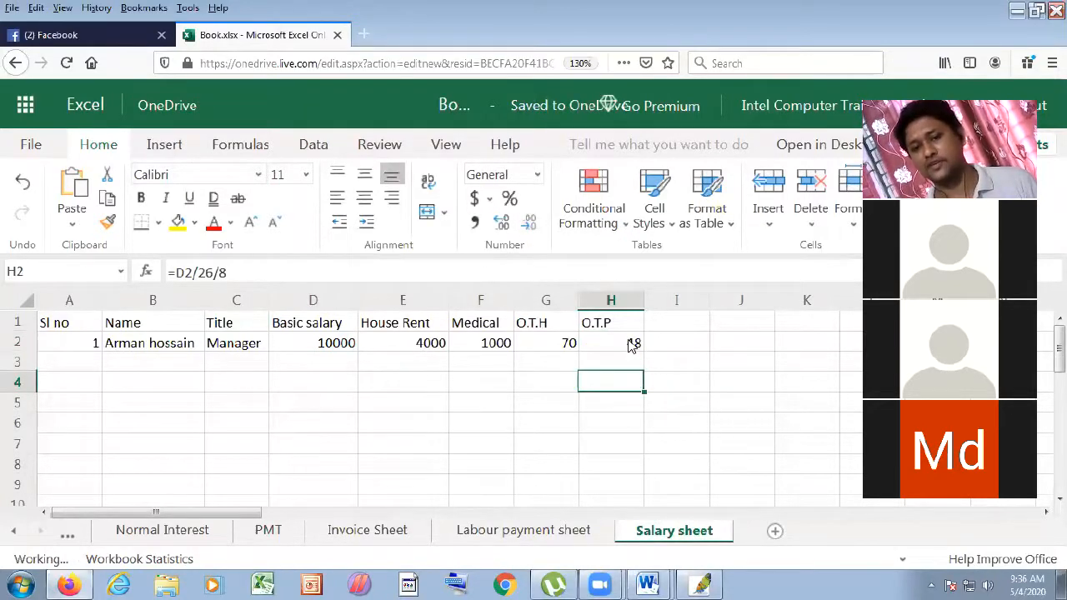
click(632, 346)
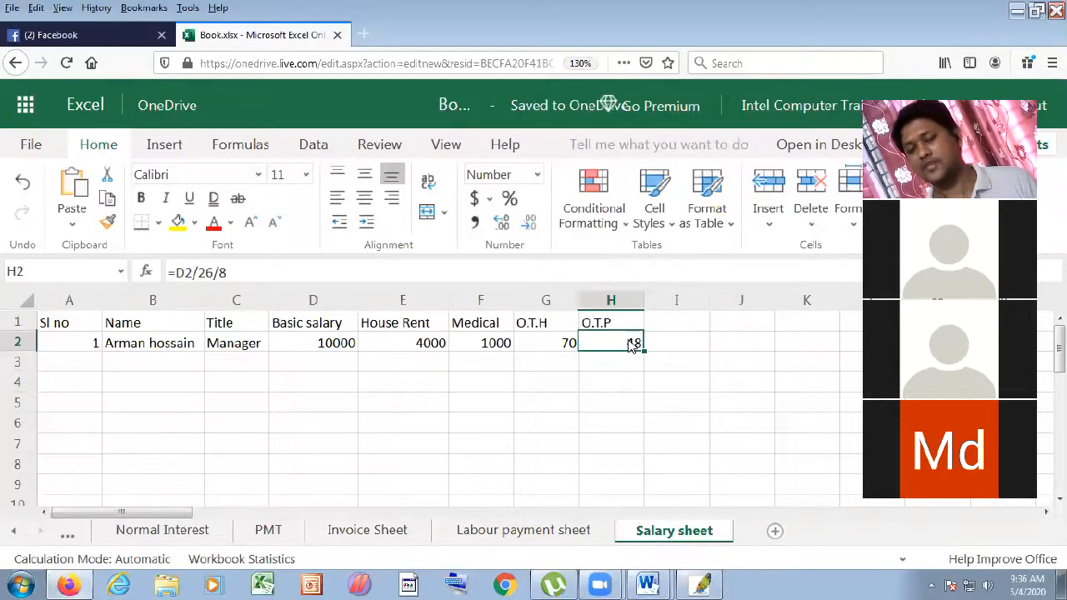
click(273, 274)
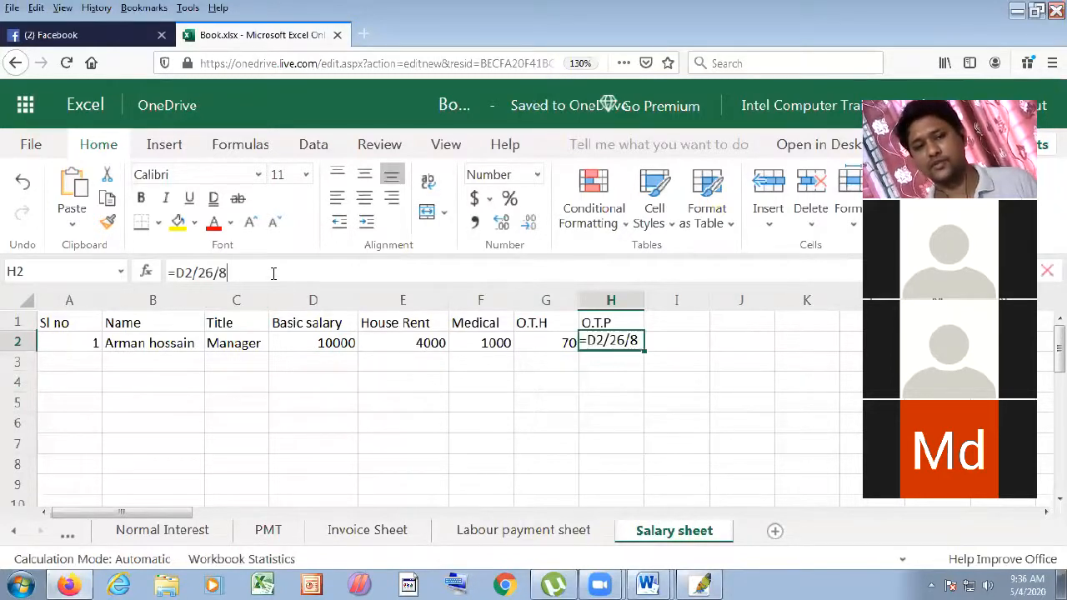
- Change H2's formula to =(D2/26/8)*G2, showing 3365
text(*)
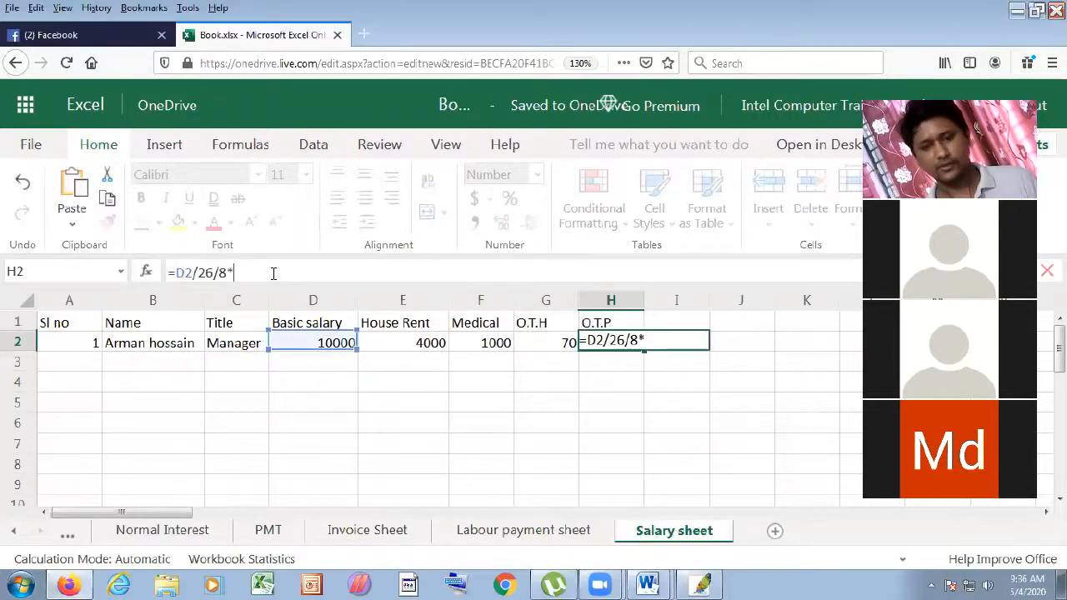
click(572, 349)
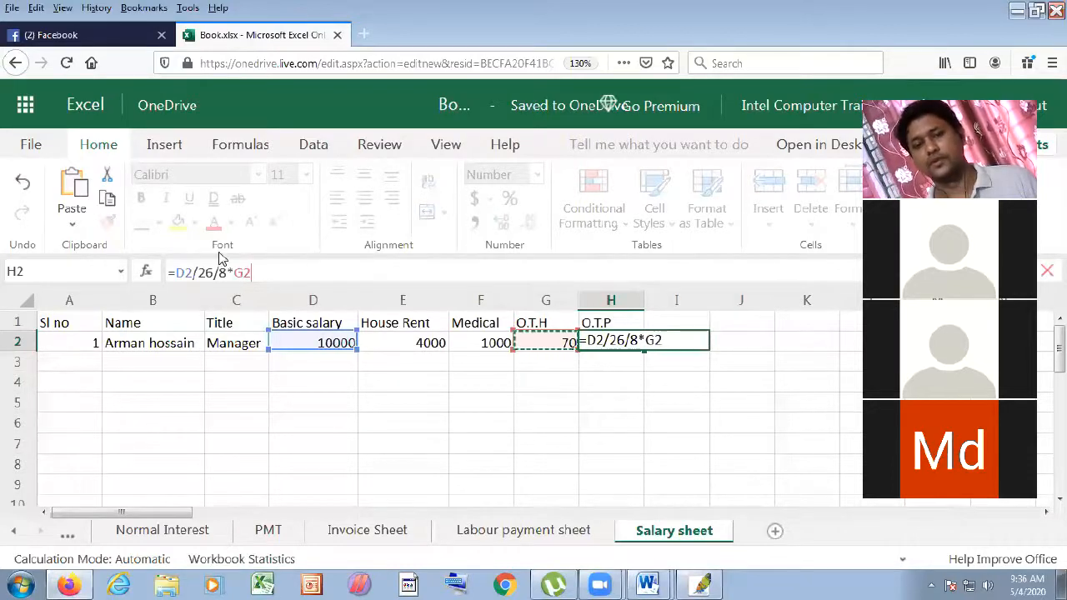
click(179, 275)
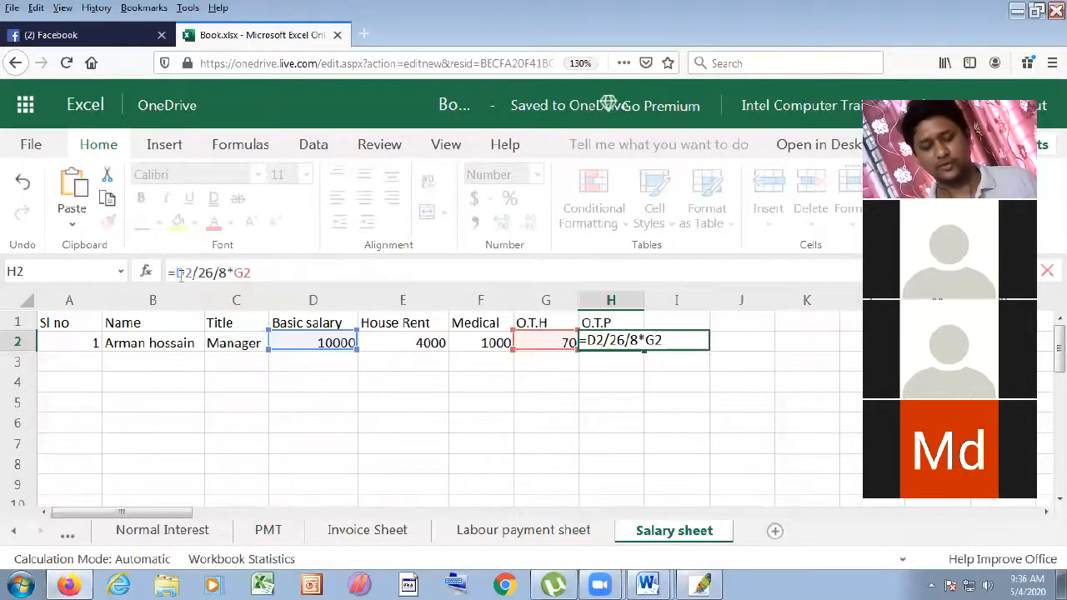
text(()
click(231, 273)
text())
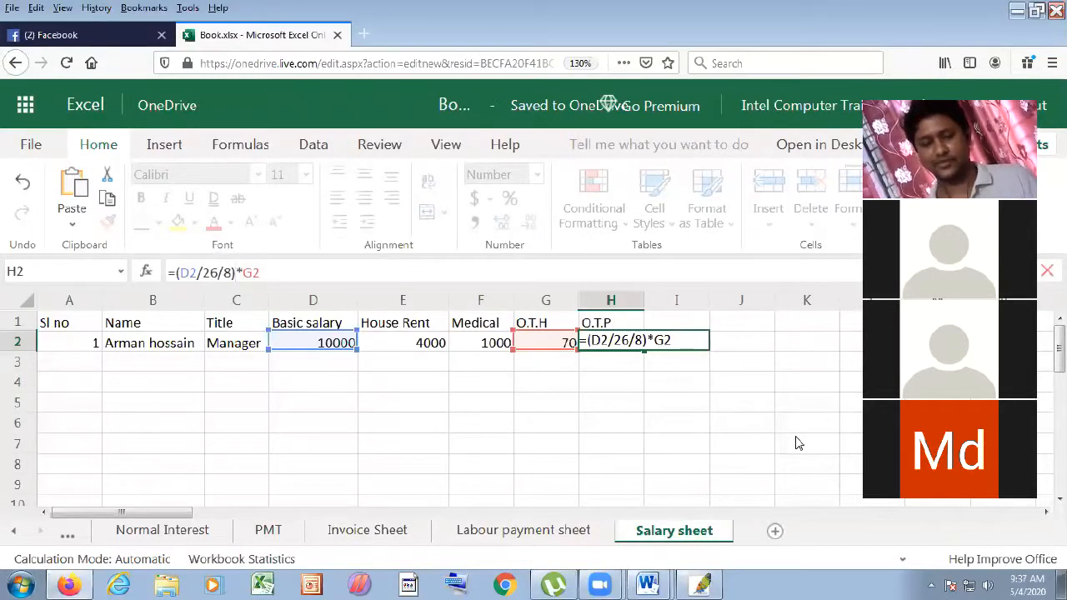
key(Return)
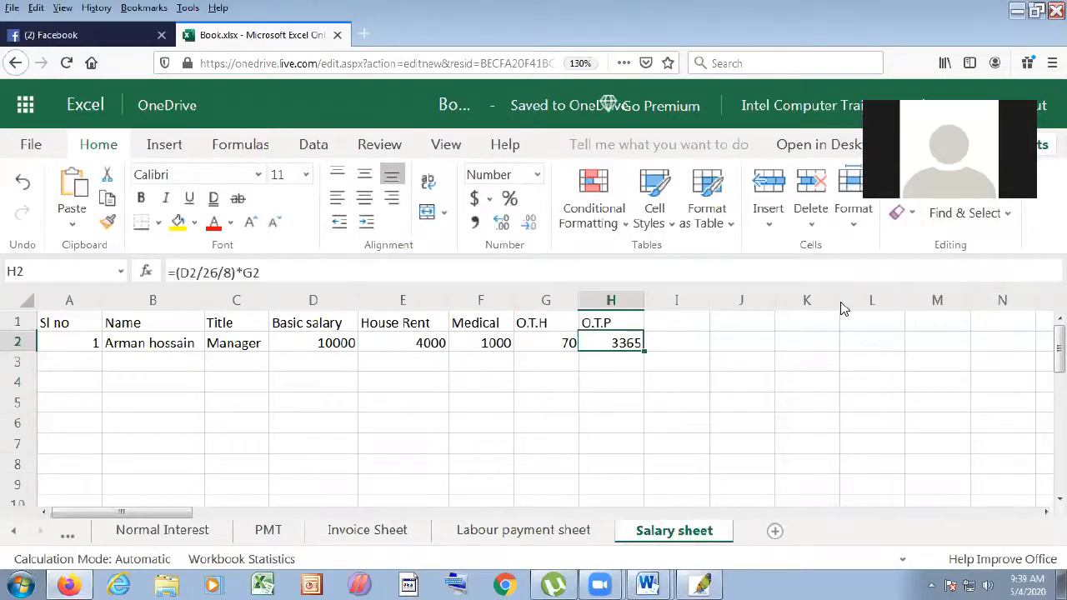
- Try overtime hours of 60 and then 63 in G2
click(538, 349)
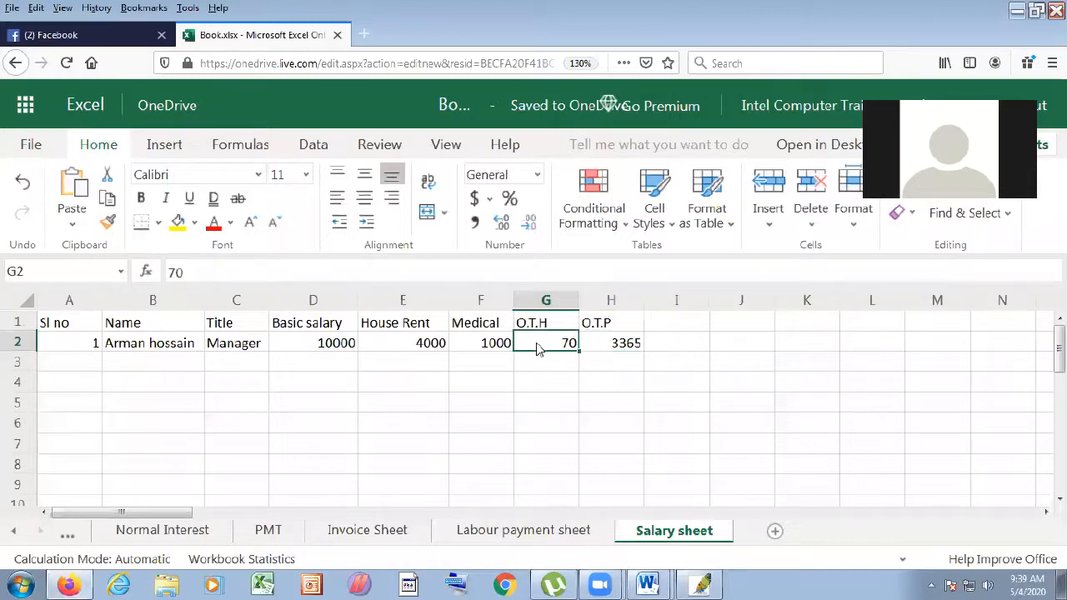
text(6)
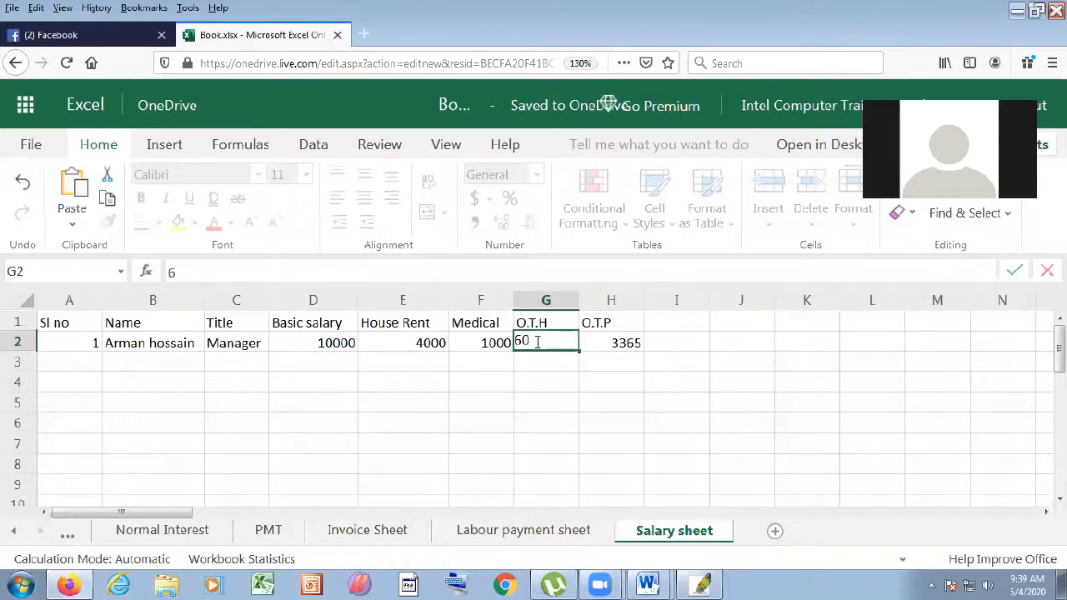
text(0)
key(Return)
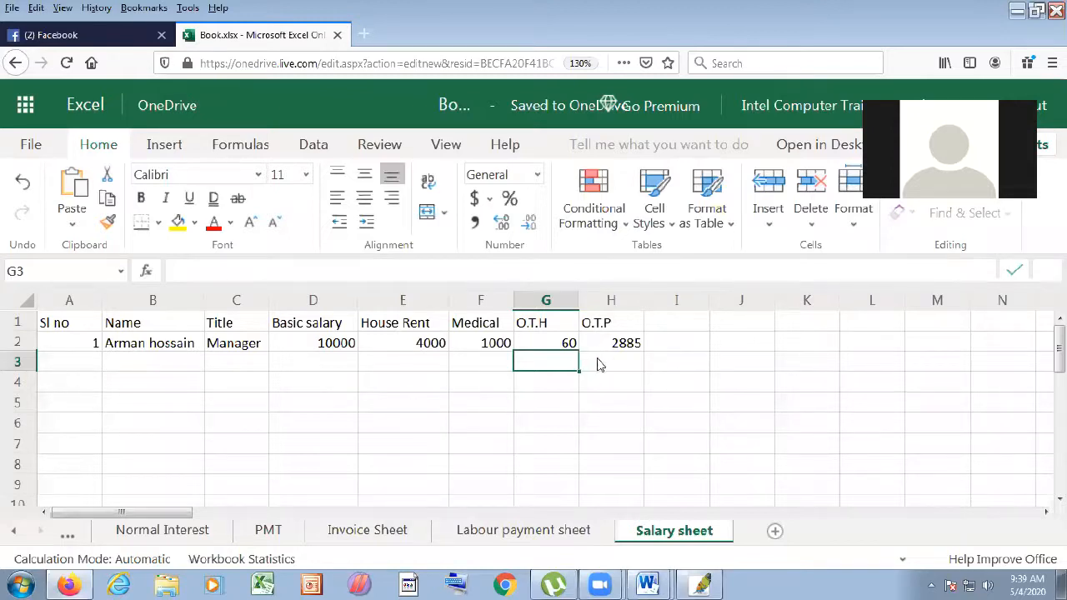
click(567, 347)
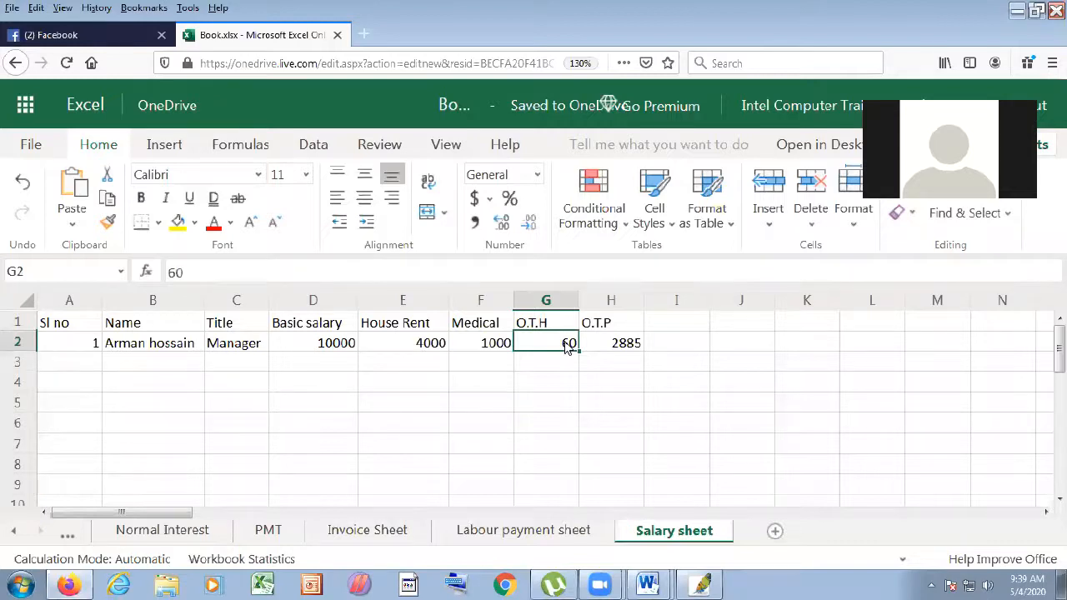
text(63)
key(Return)
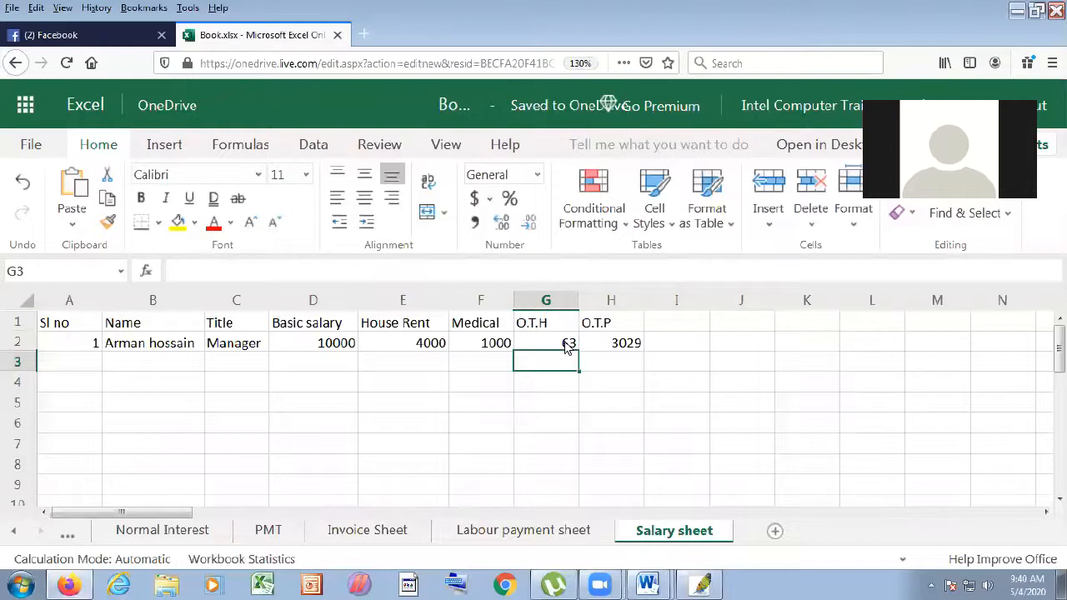
- Change G2's overtime hours to 5, then finally 57, recalculating O.T.P to 2740
click(573, 350)
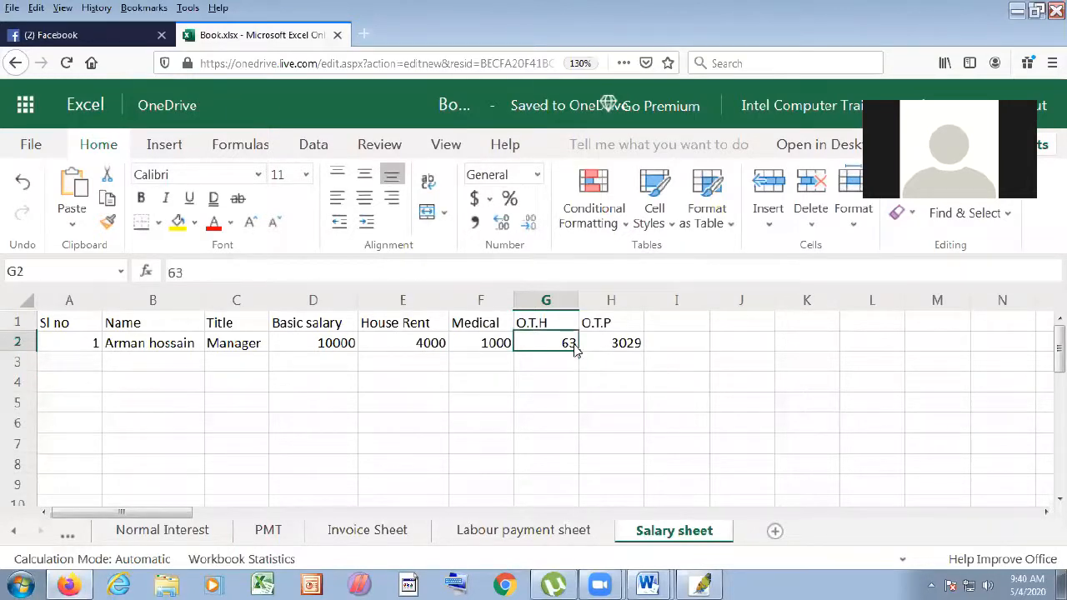
text(7)
key(BackSpace)
text(50)
key(BackSpace)
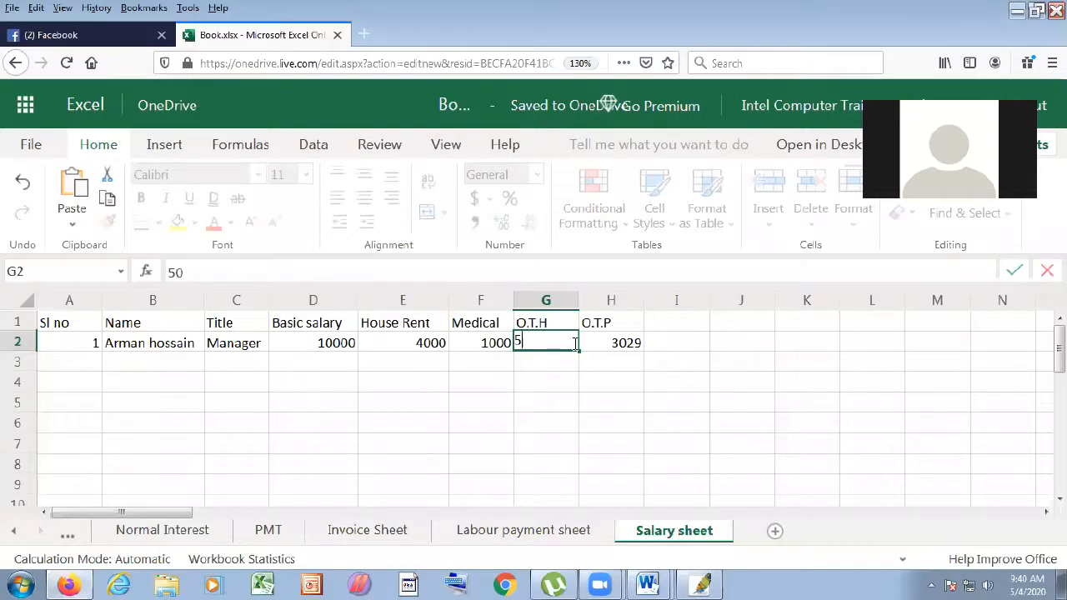
key(Return)
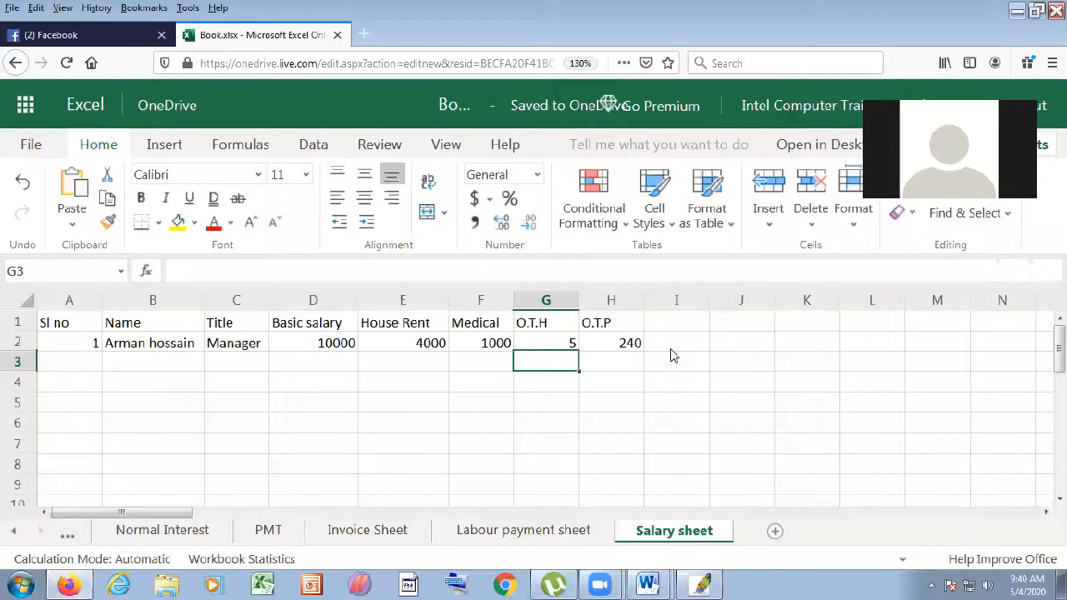
click(574, 345)
text(57)
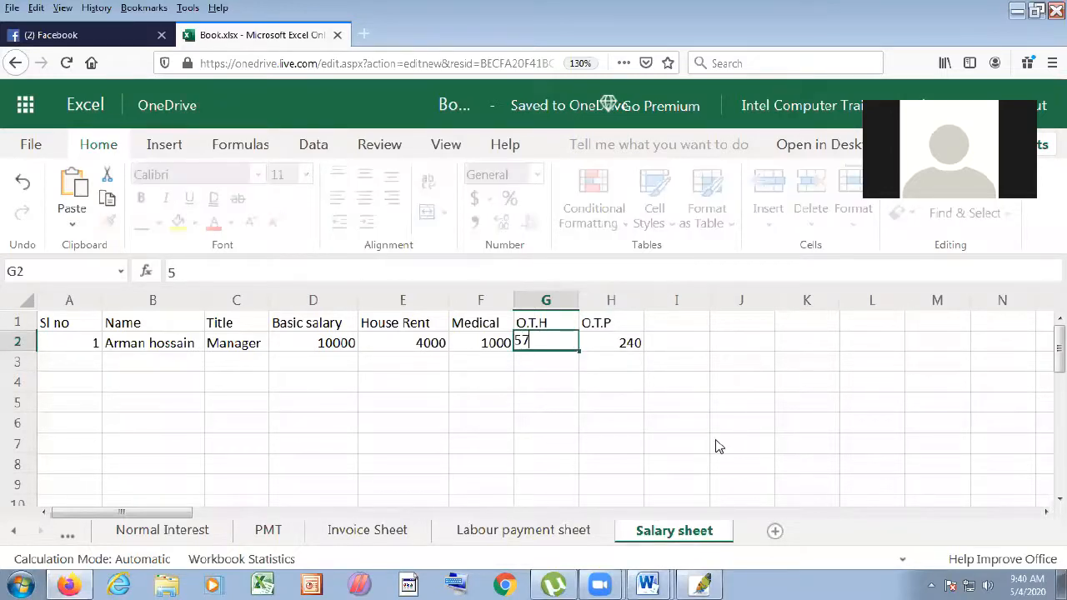
click(714, 444)
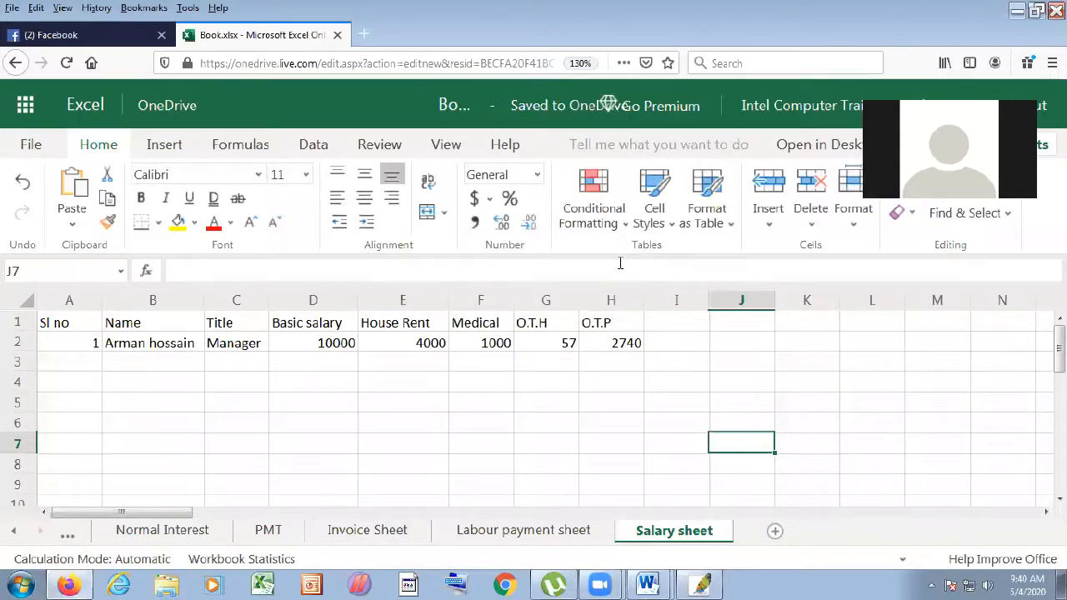
click(671, 325)
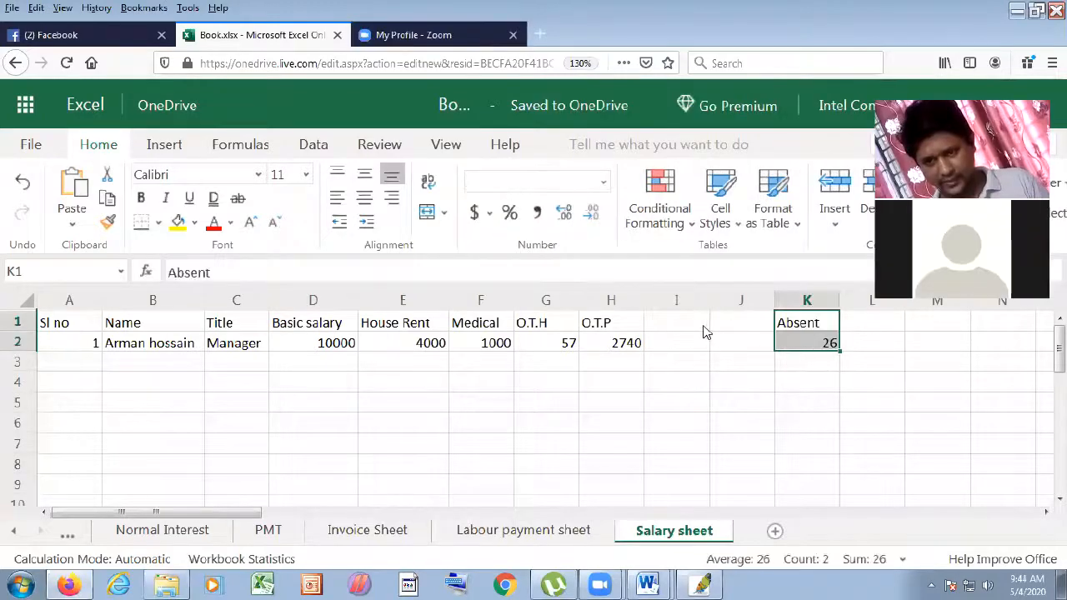
- Add the 'Attendence' heading in I1 with 26 in I2, widening column I
click(703, 329)
text(A)
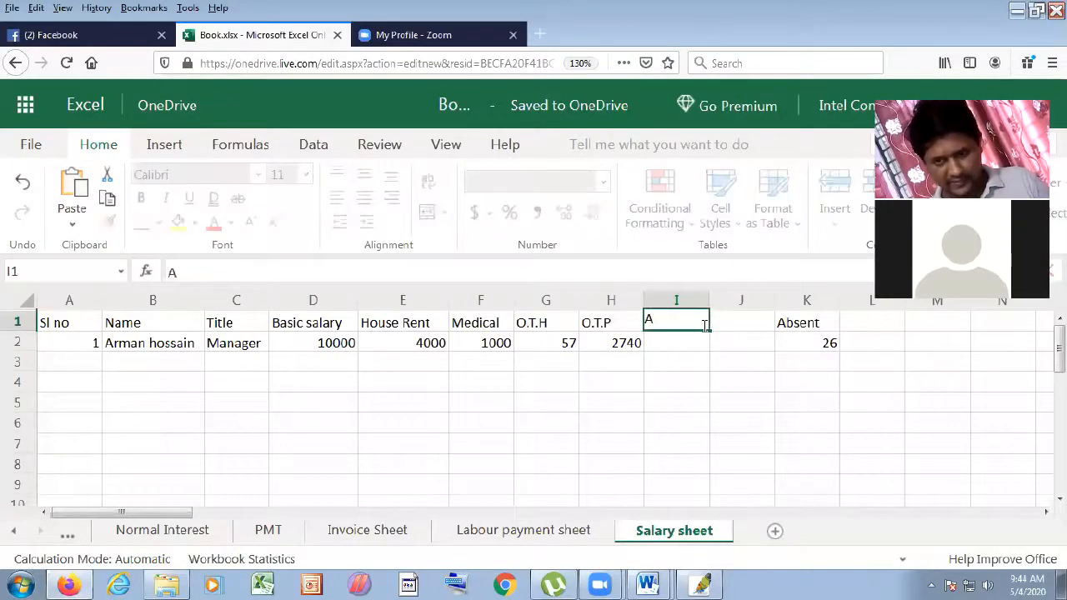
text(tte)
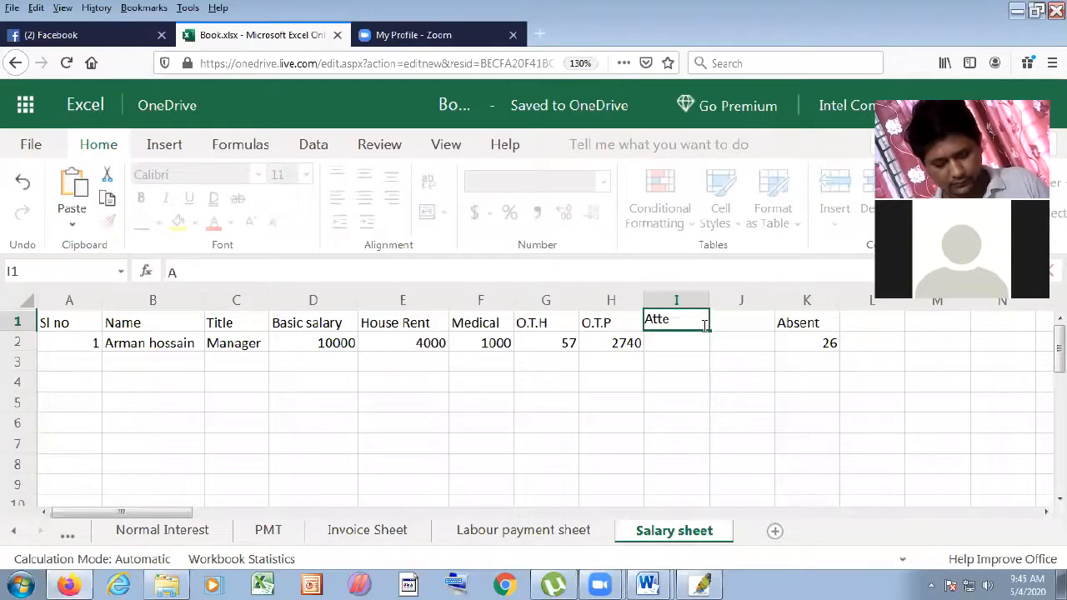
text(ndense)
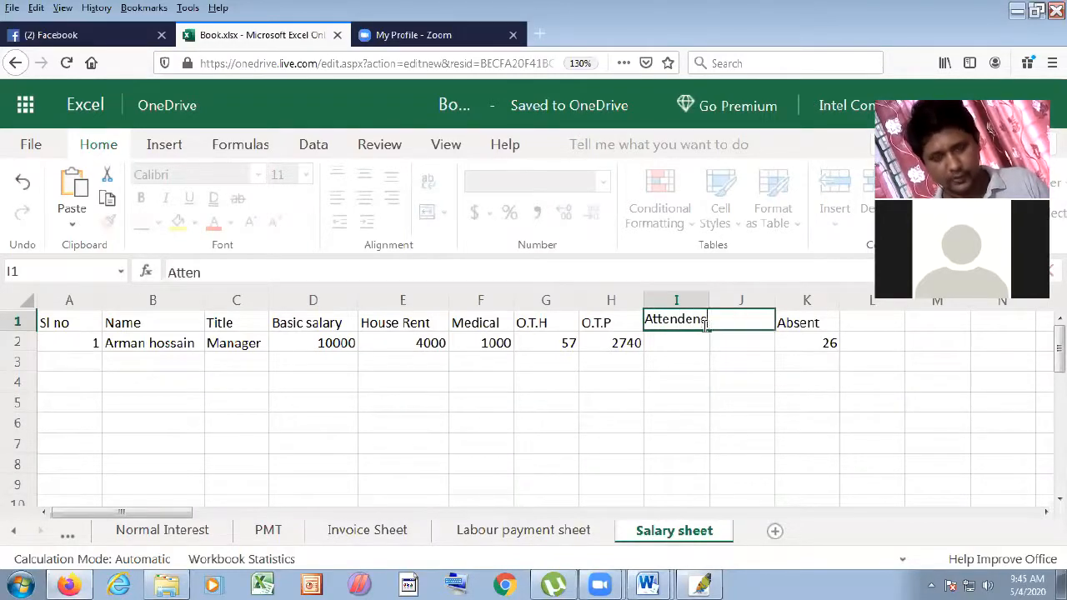
click(699, 397)
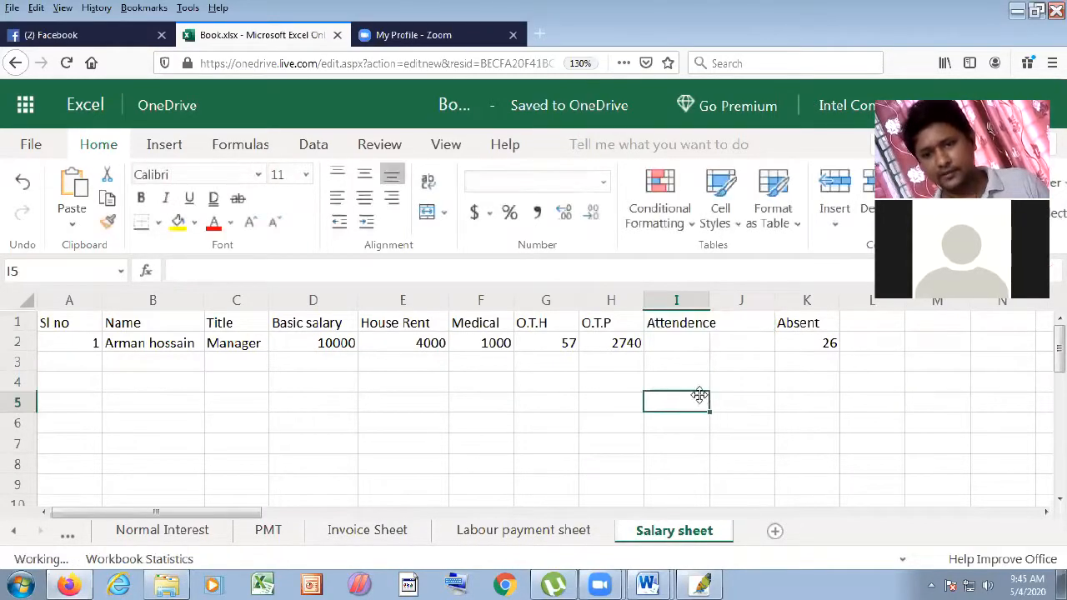
click(699, 345)
text(26)
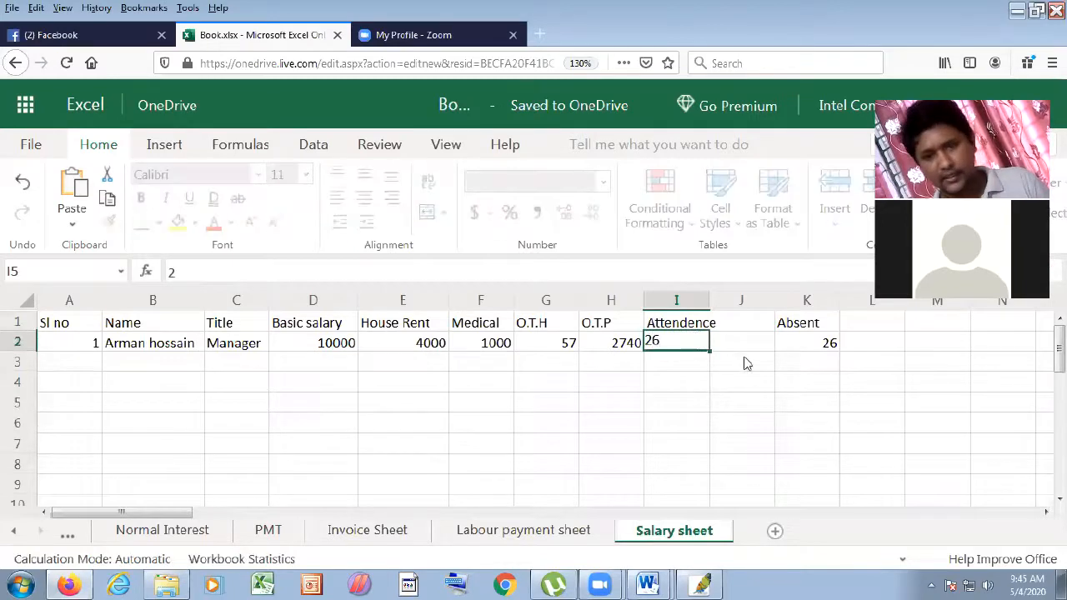
click(744, 362)
drag(709, 300, 727, 304)
click(737, 321)
- Enter the heading A.Bonus in J1, between Attendence and Absent
text(A)
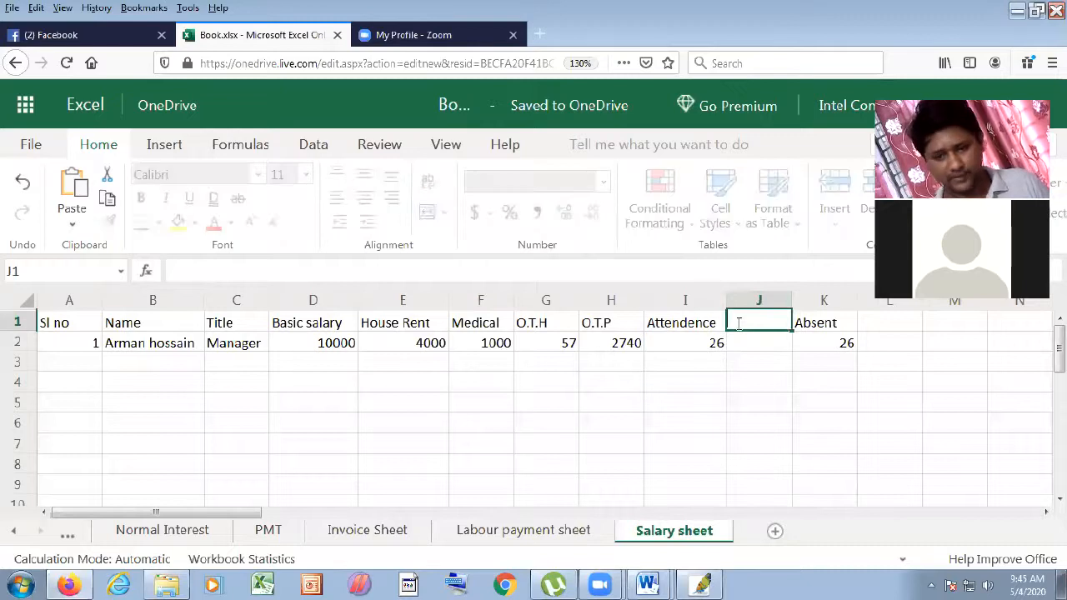
text(.Bonus)
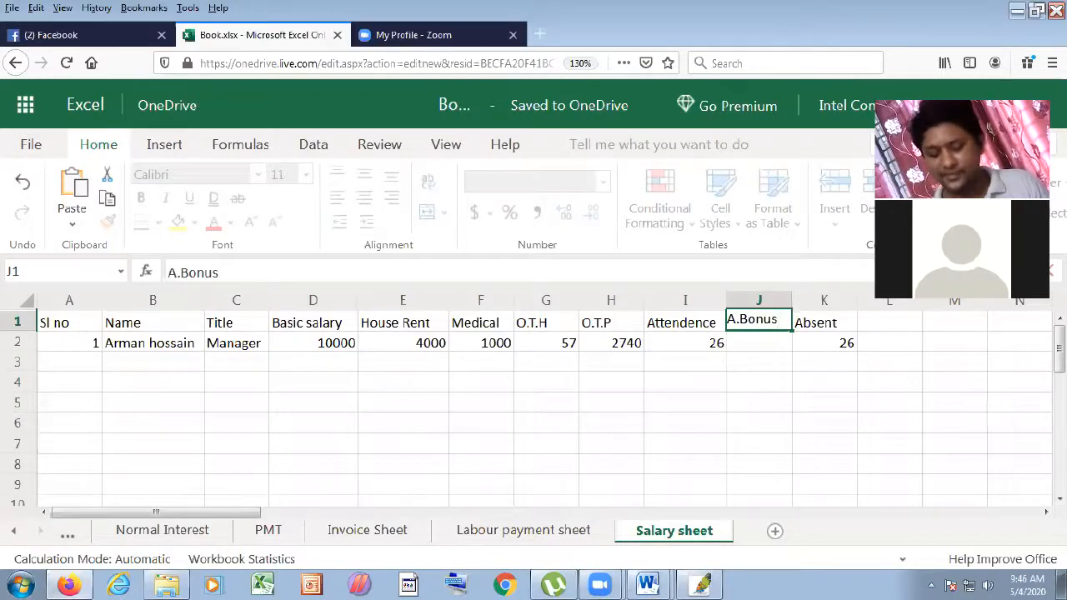
key(Return)
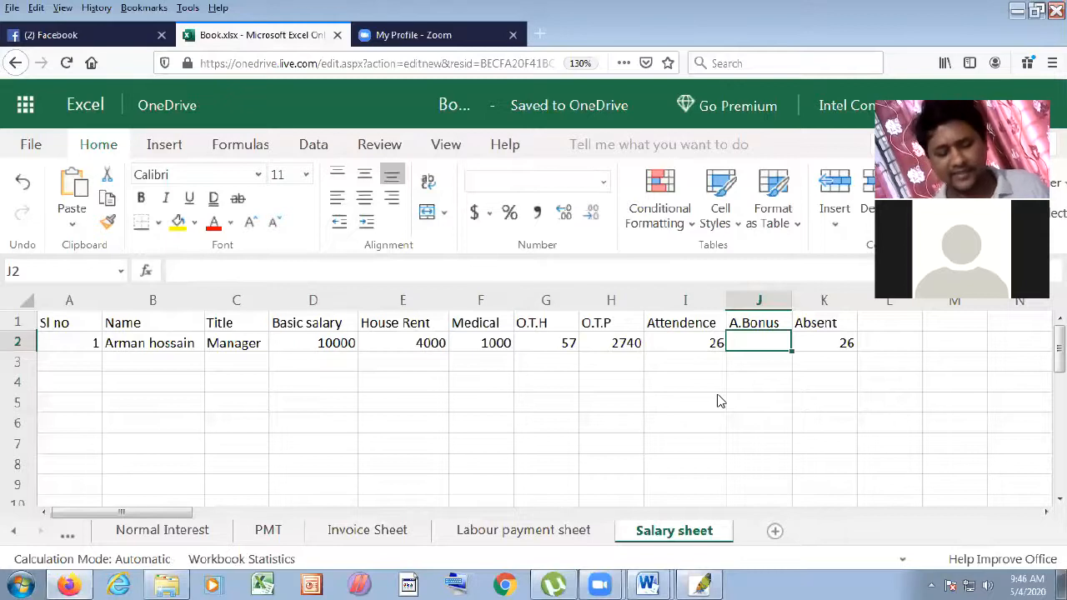
- Enter a fixed attendance bonus of 1000 in J2
text(1000)
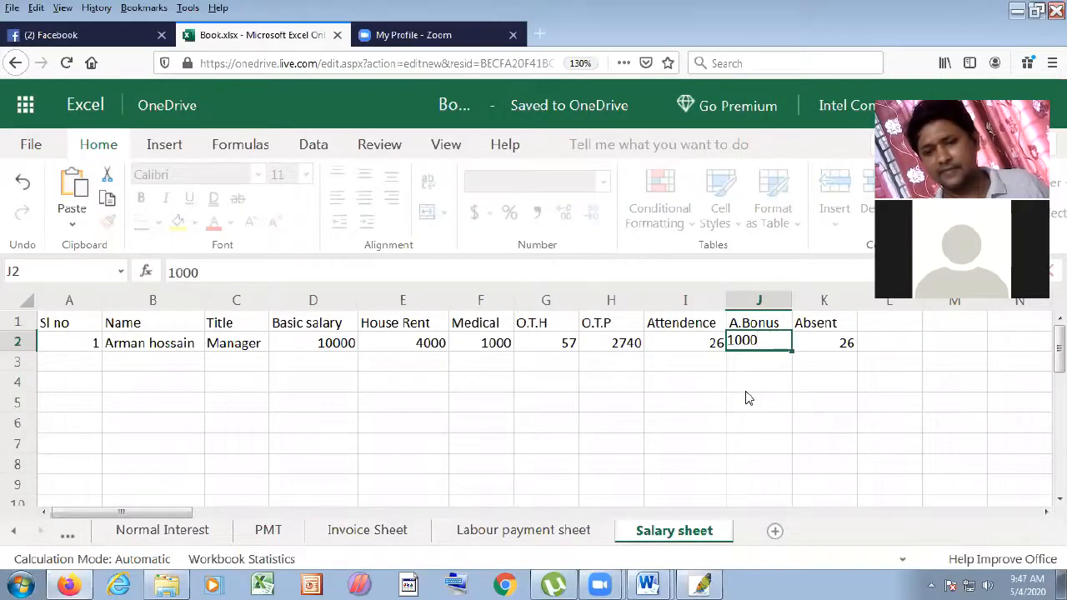
click(748, 397)
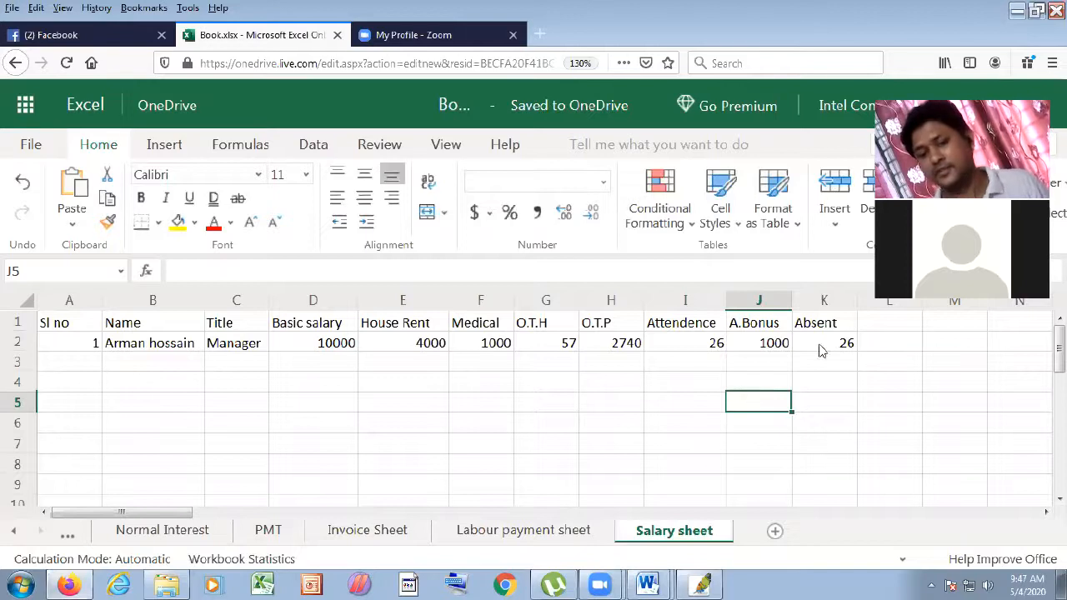
click(771, 342)
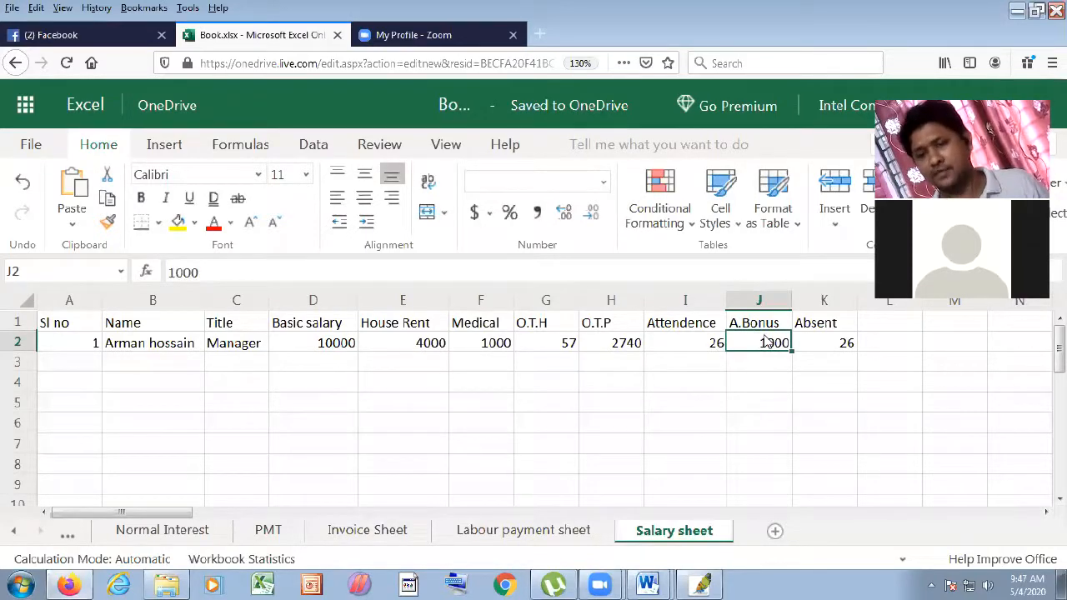
- Replace J2 with =IF(I2>25,1000,0) so the bonus depends on attendance
text(=)
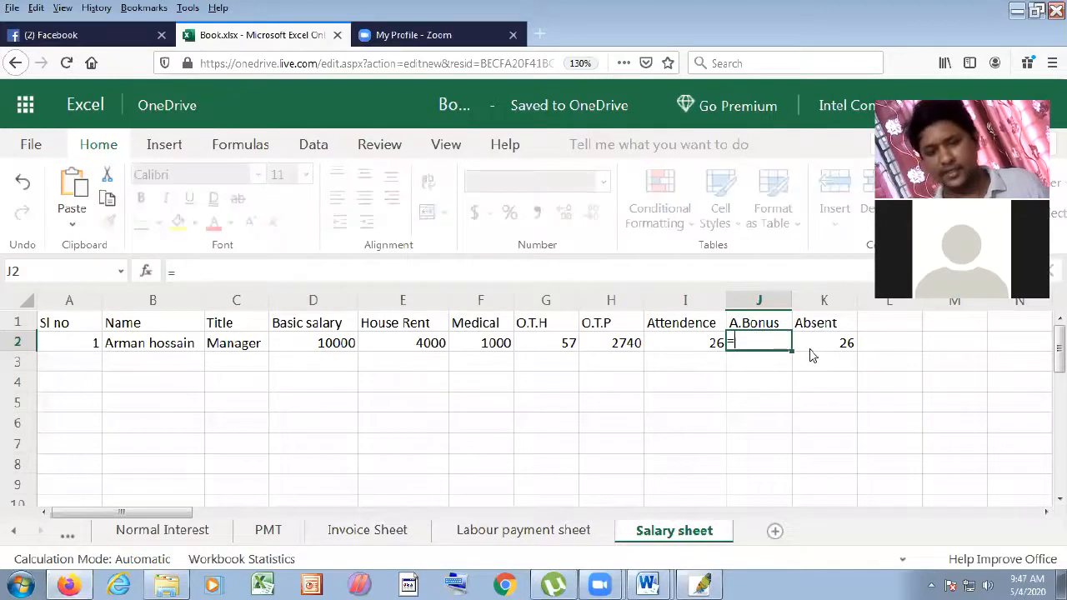
click(705, 343)
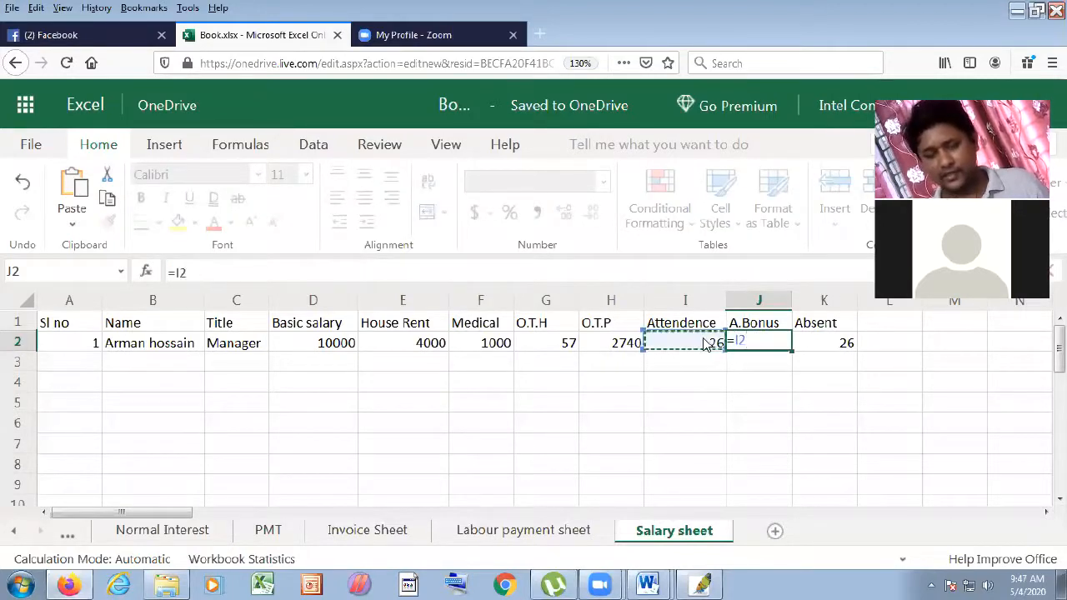
key(BackSpace)
key(BackSpace)
text(if()
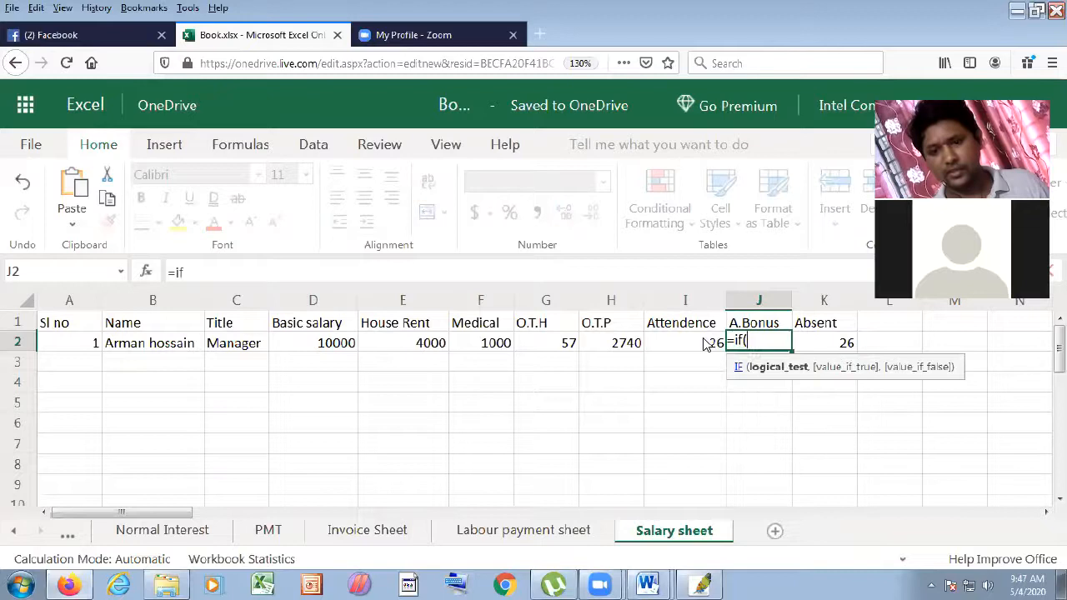
click(704, 343)
text(=)
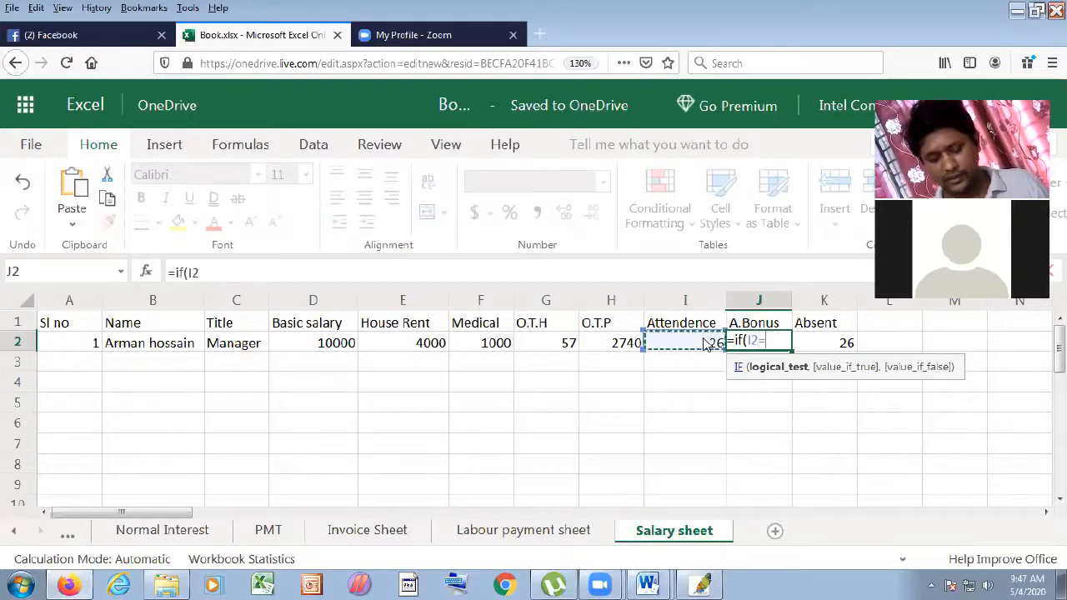
text(>)
key(BackSpace)
key(BackSpace)
text(>25)
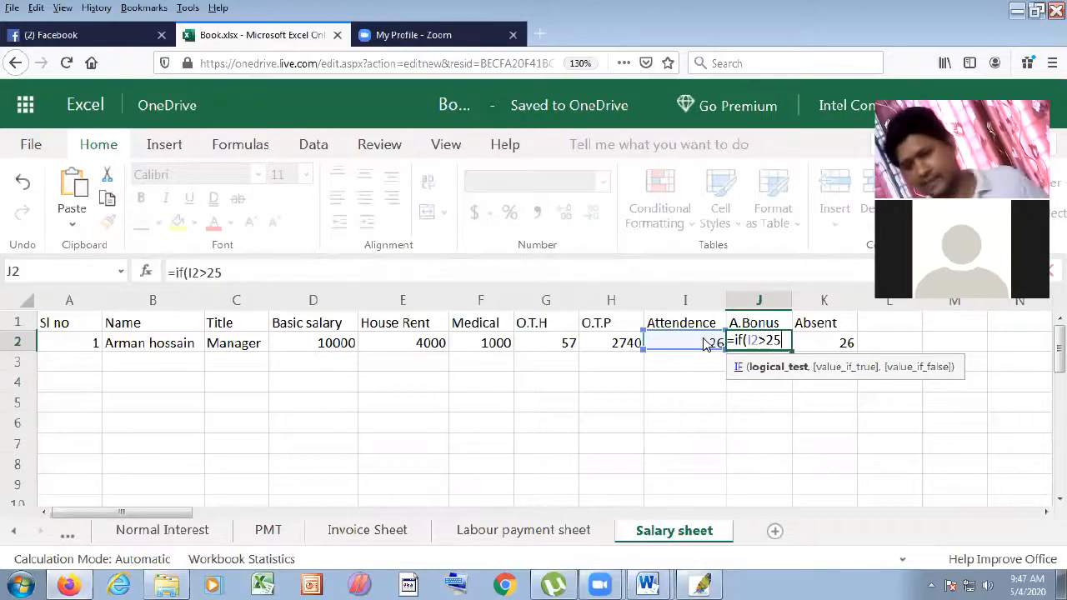
text(,1000)
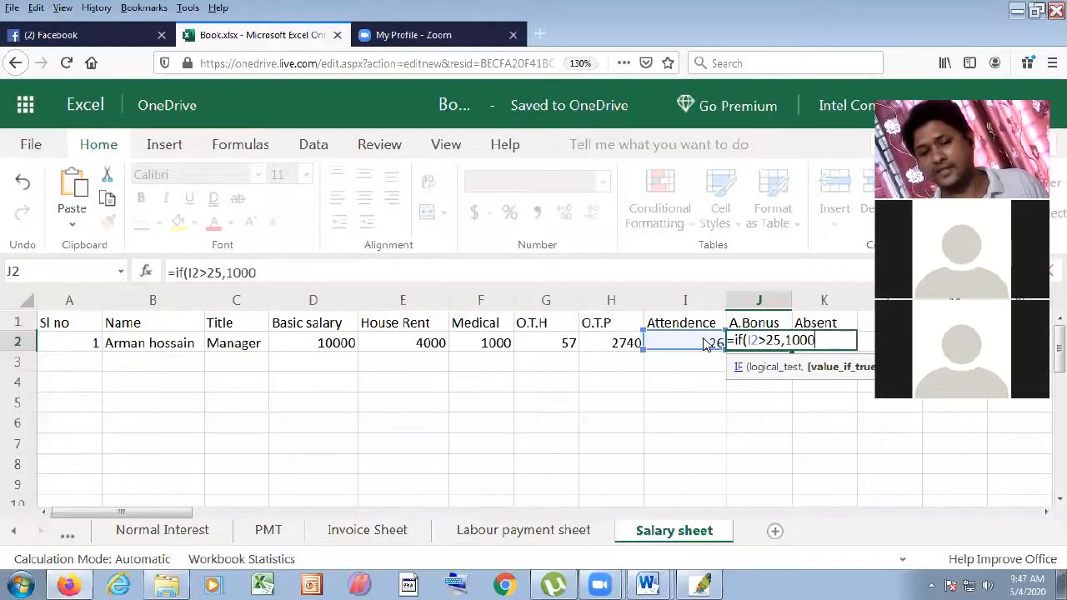
text(,0))
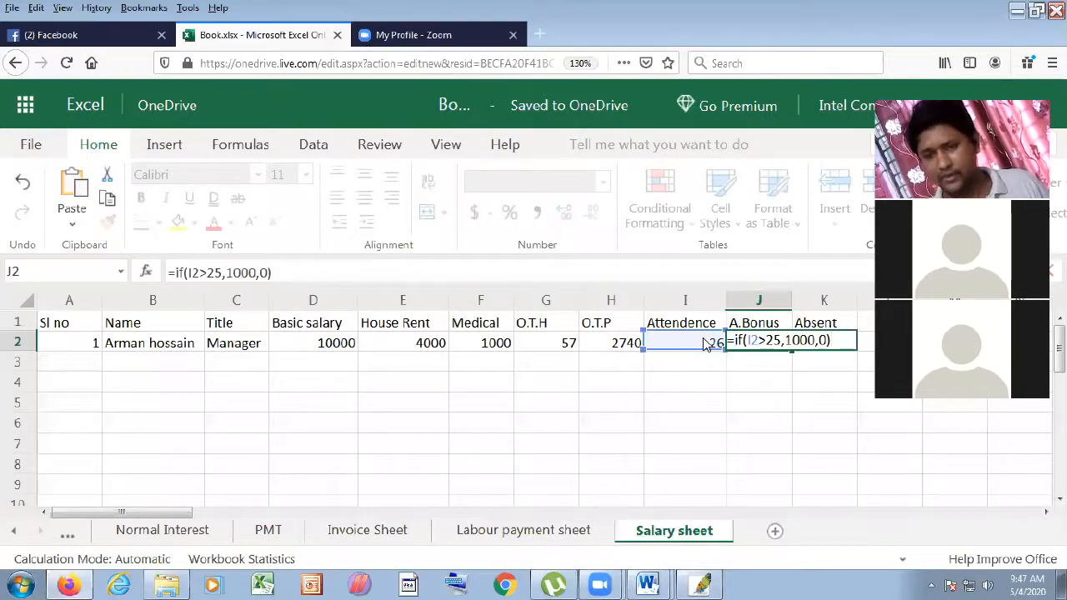
key(Return)
click(757, 343)
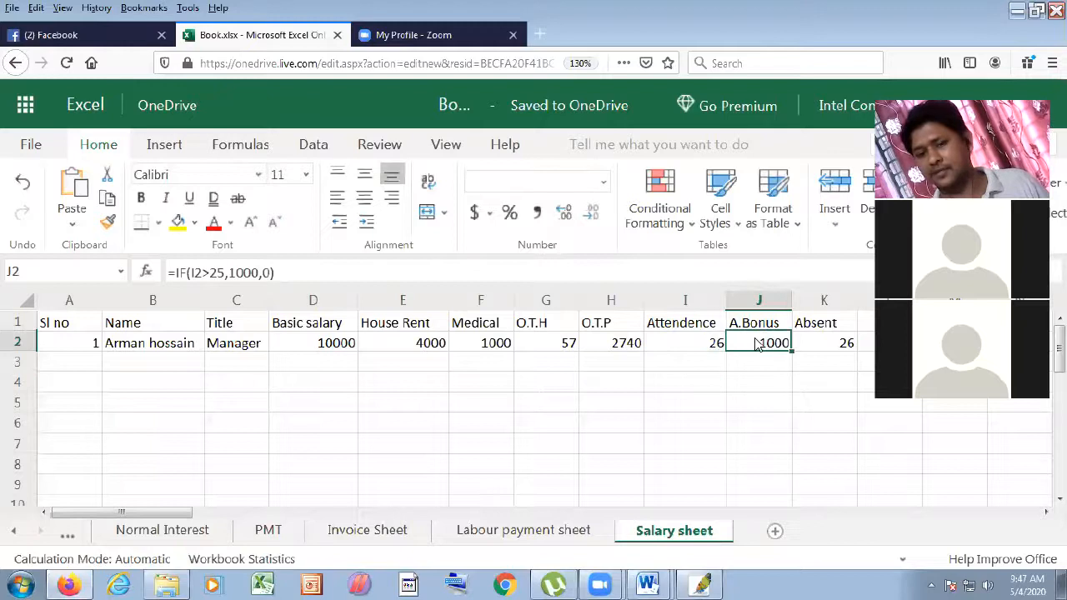
click(827, 347)
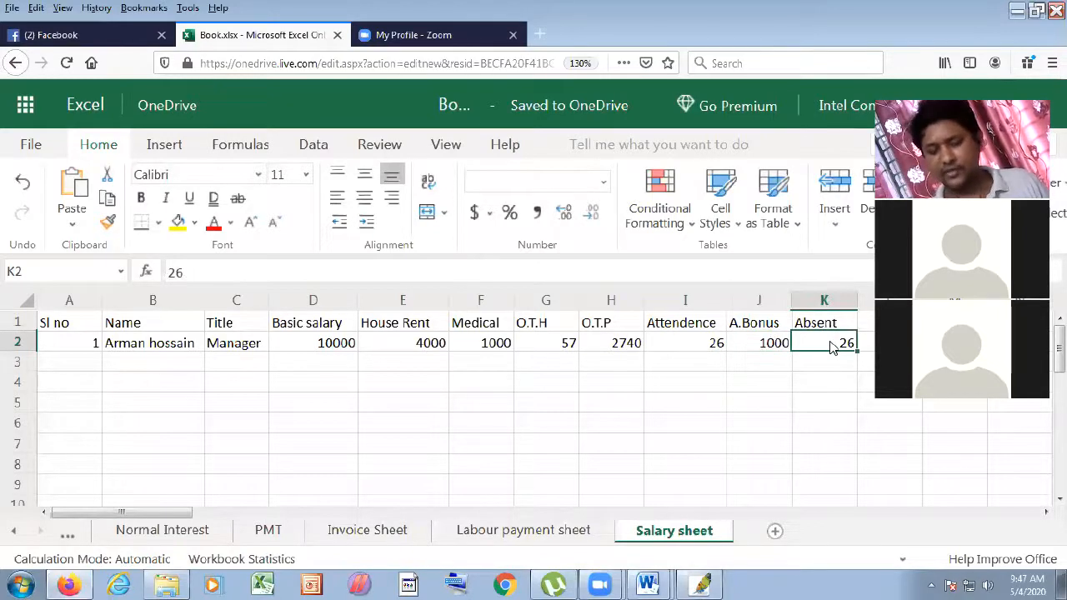
- Enter =26-I2 in K2 to compute absent days
text(=)
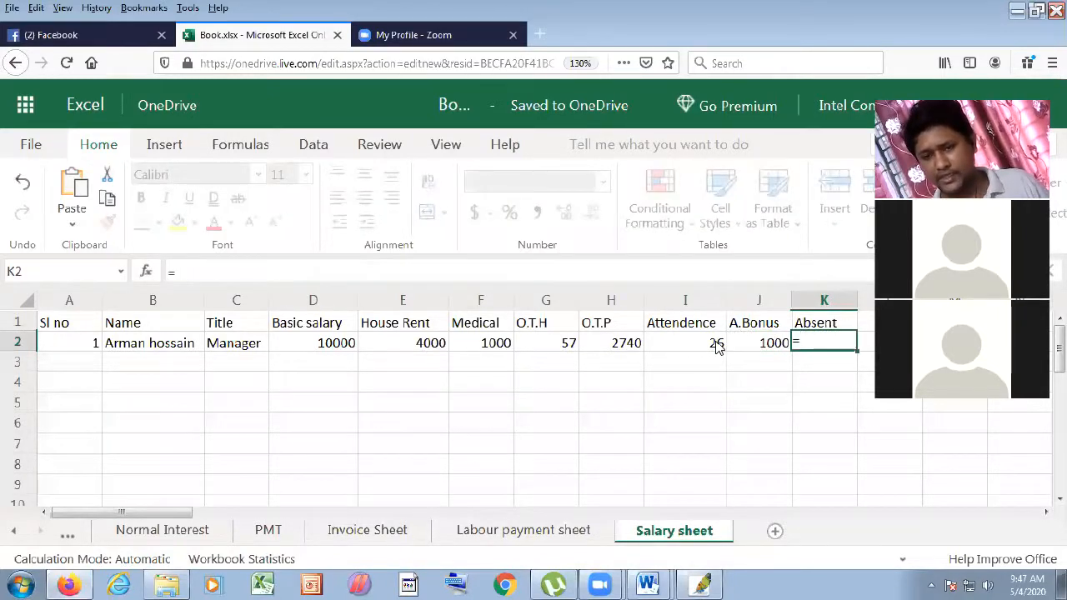
text(26-)
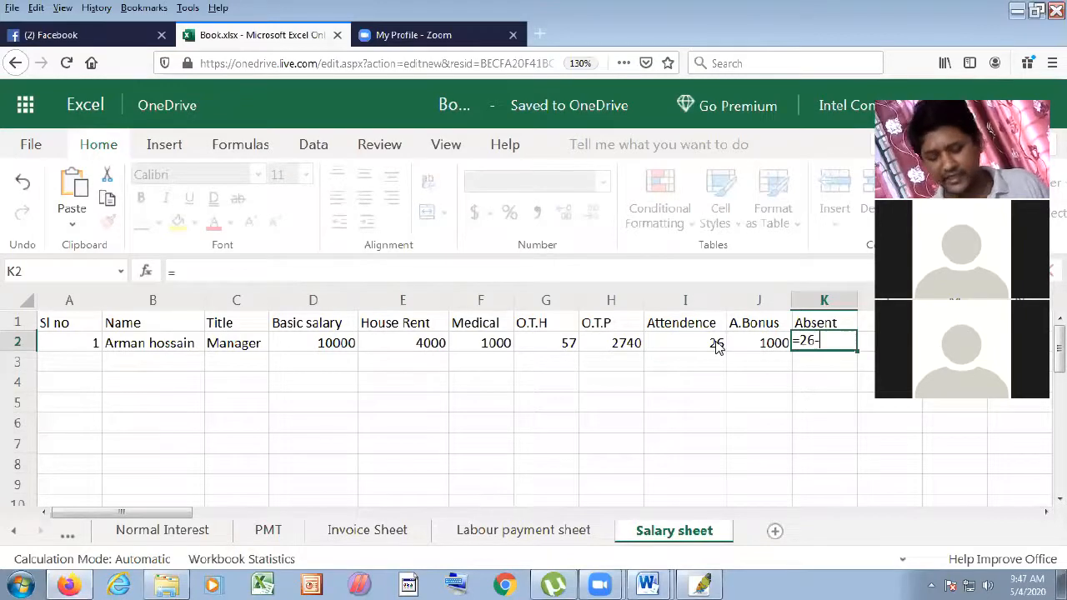
click(716, 347)
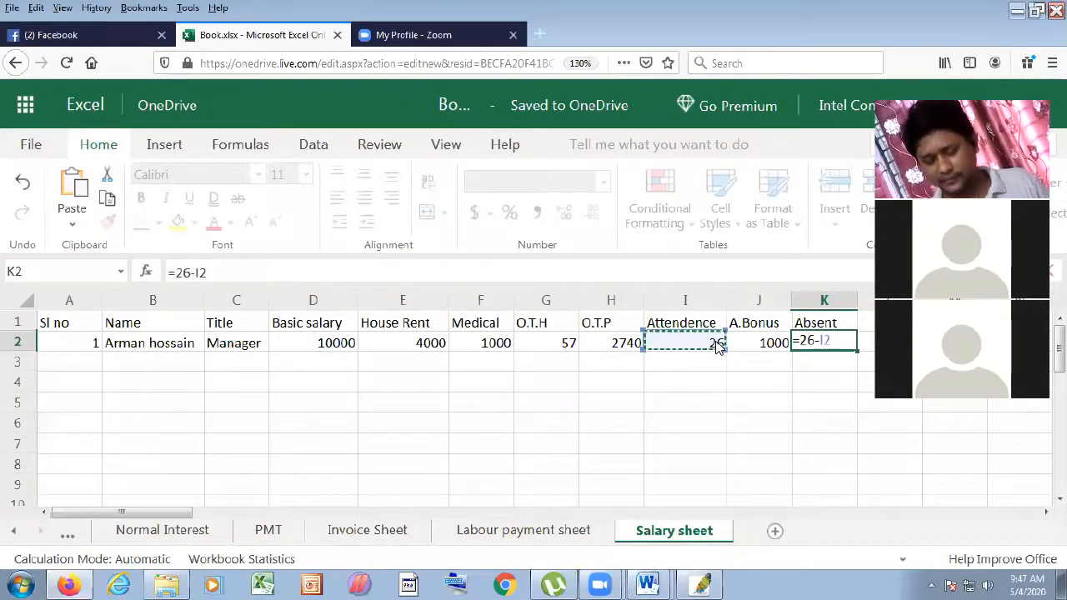
key(Return)
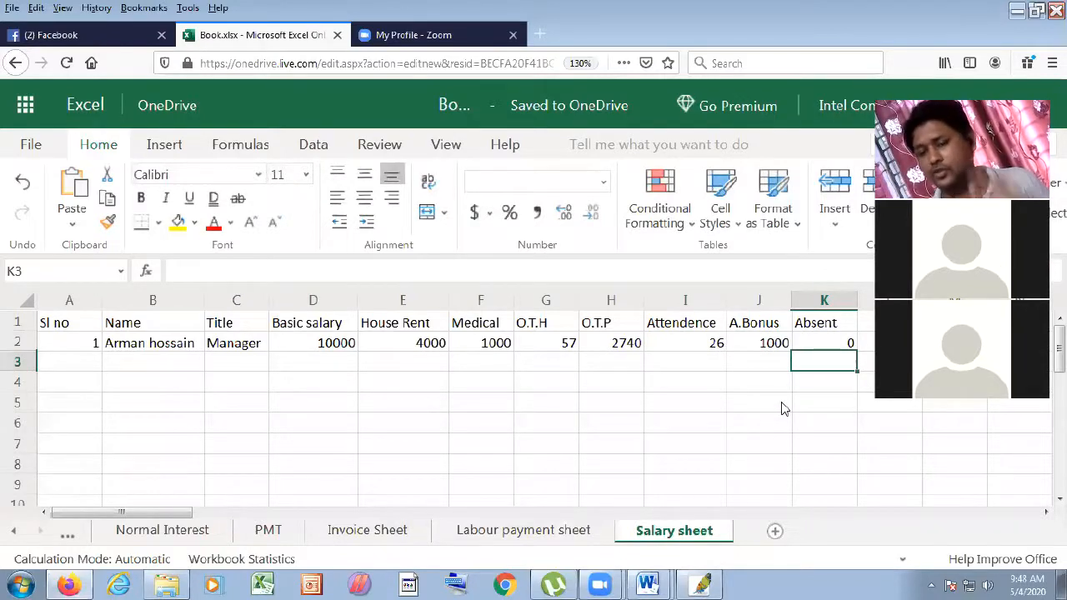
- Change the attendance in I2 to 24
click(721, 342)
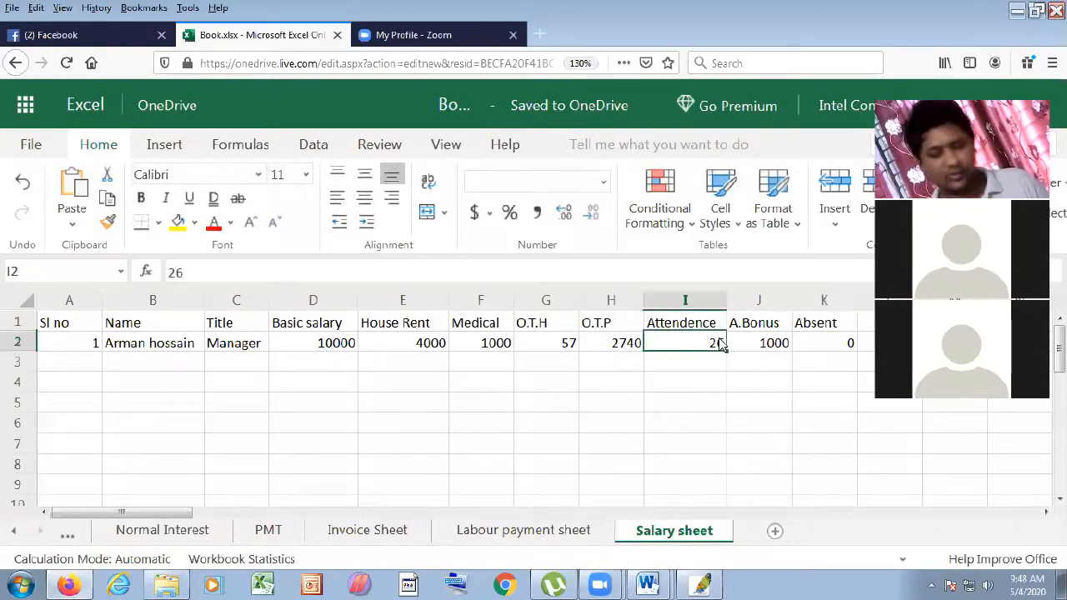
text(24)
click(788, 404)
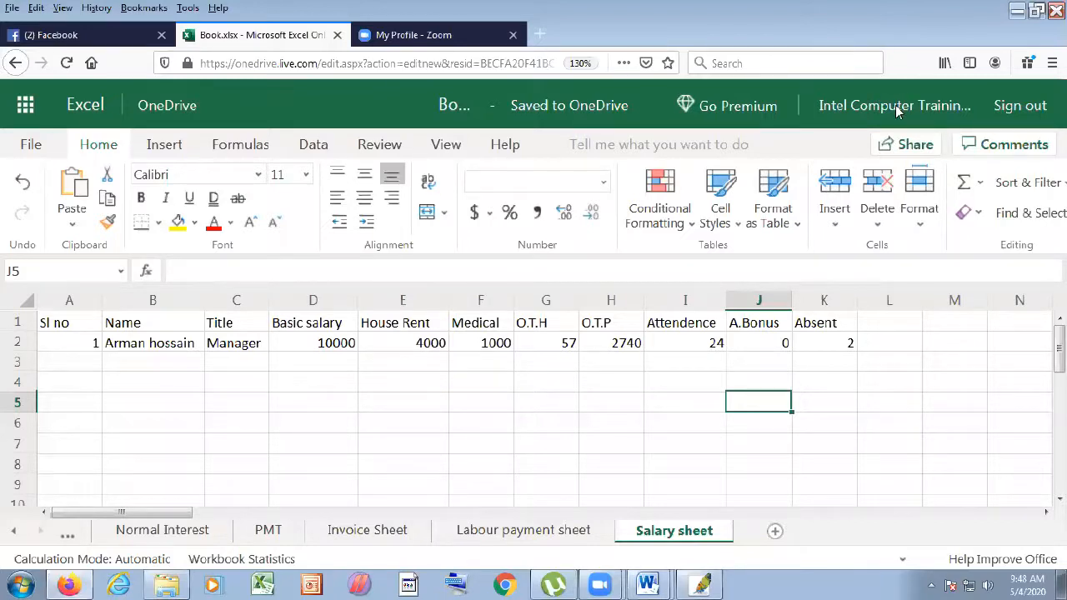
- Add the heading Absent Deduct in L1
click(876, 342)
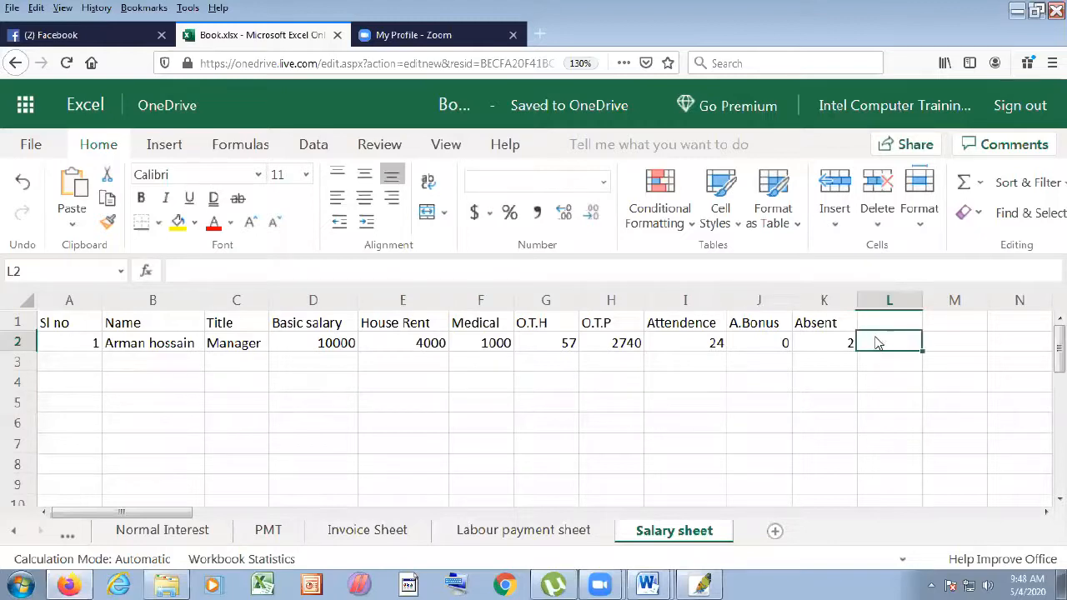
click(890, 325)
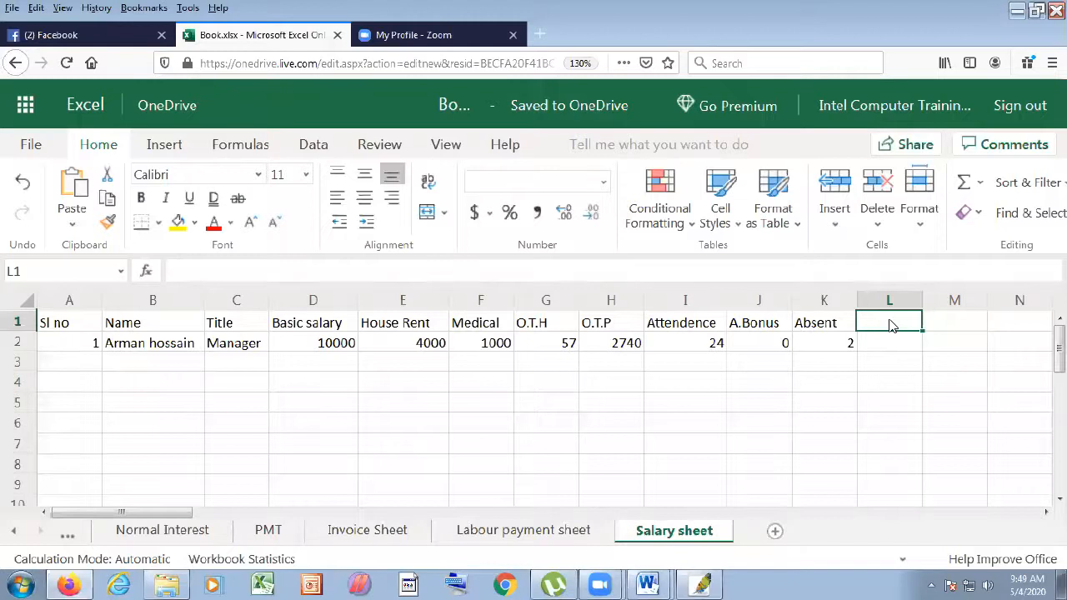
text(A)
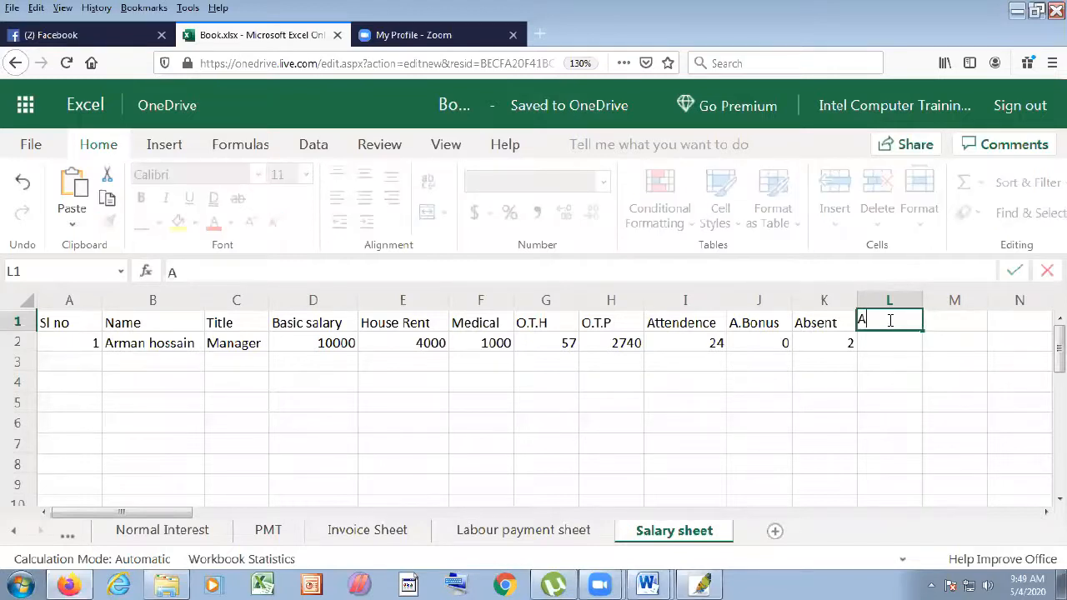
text(bsent)
click(892, 345)
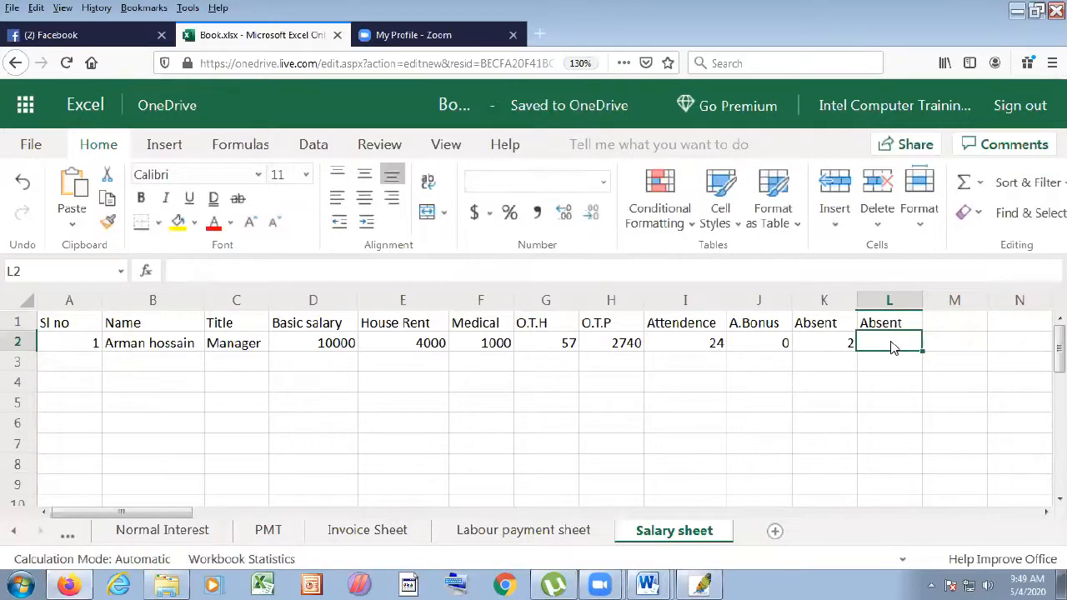
click(895, 332)
double_click(905, 325)
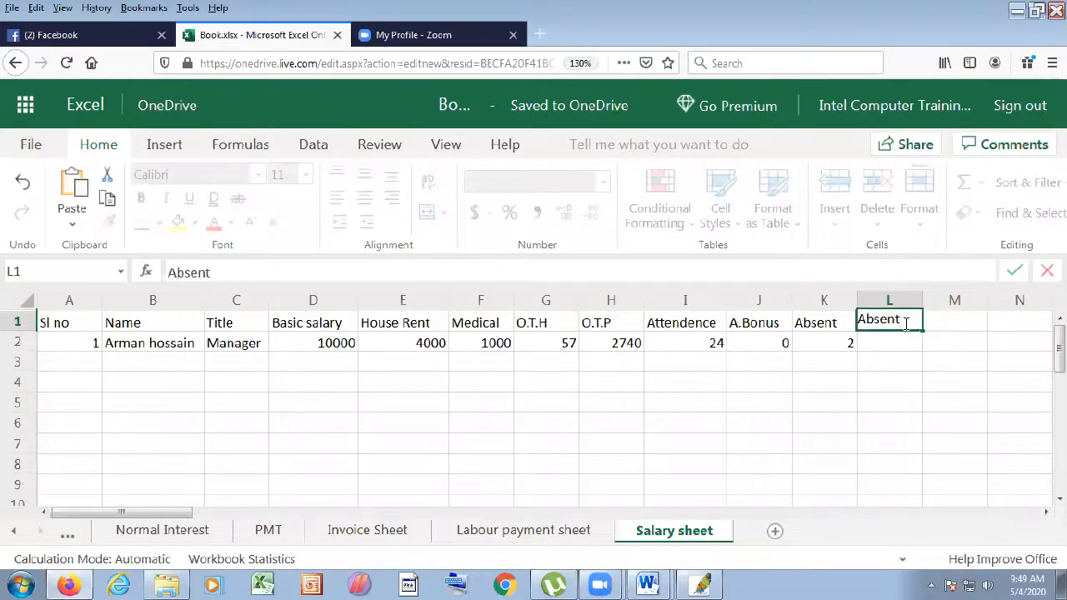
text(Deduct)
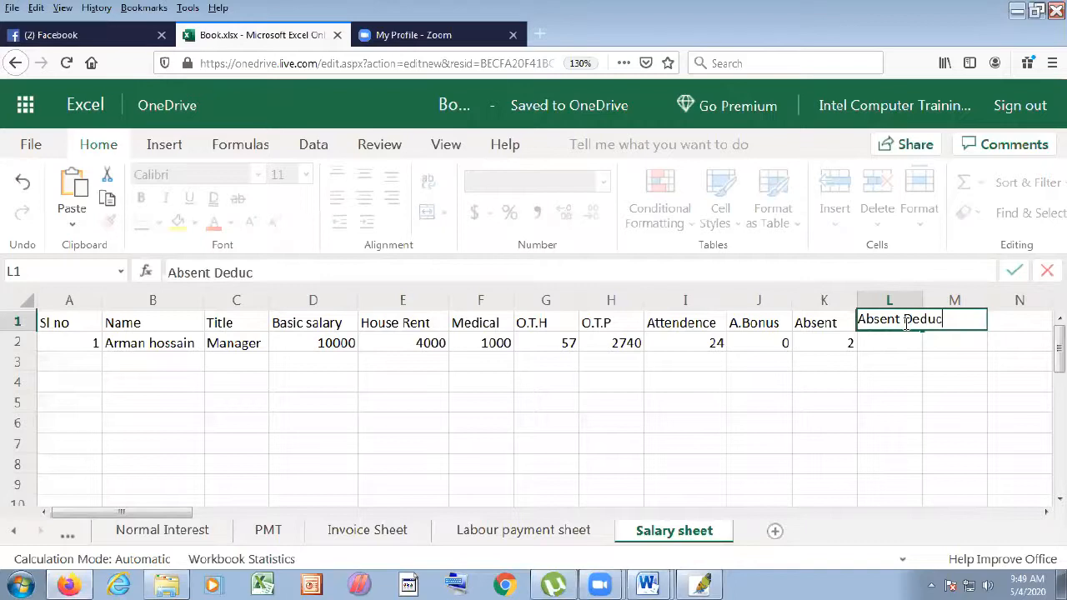
click(917, 359)
- Widen column L and enter =D2/26 in L2 with fewer decimal places
click(914, 350)
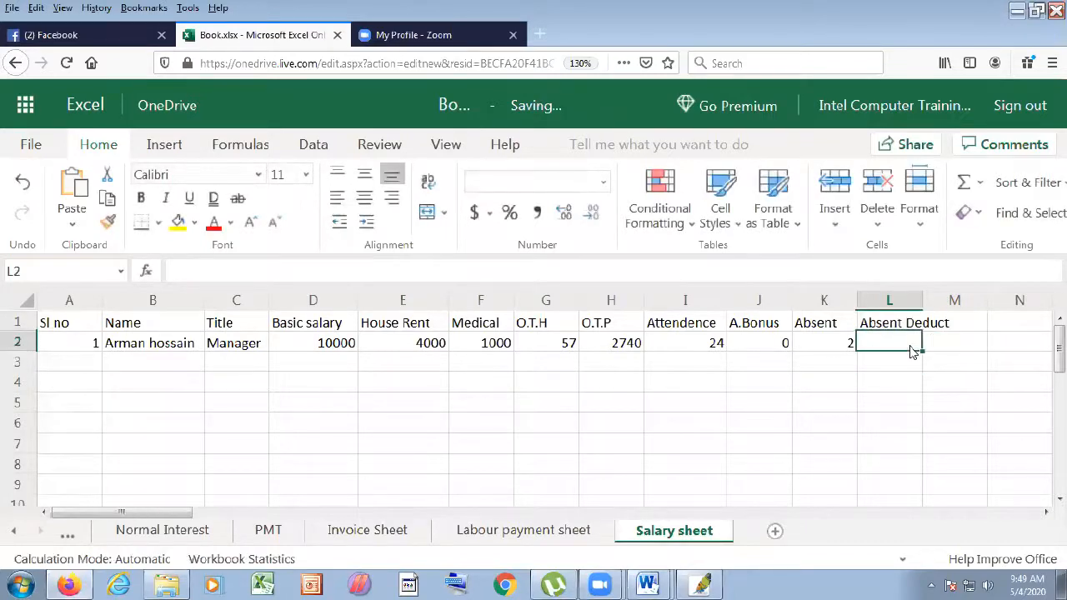
drag(923, 307, 943, 310)
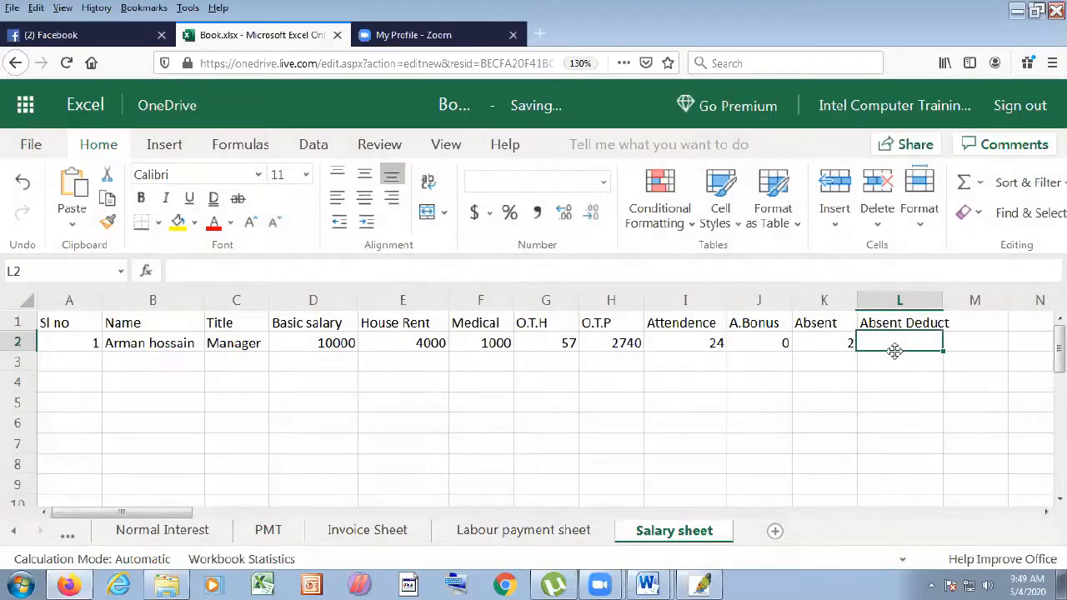
text(=)
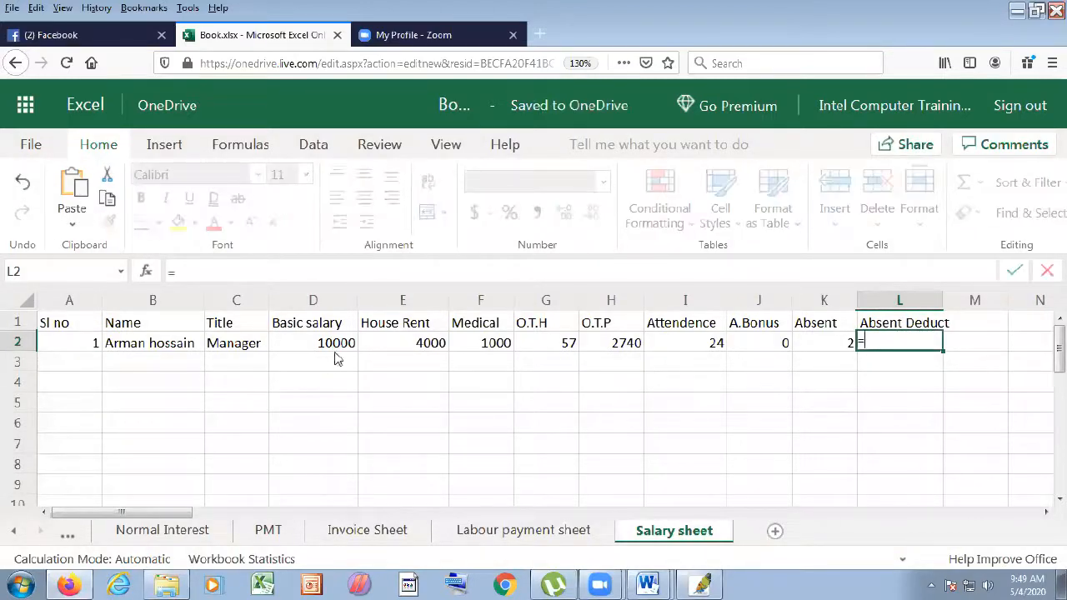
click(338, 347)
text(/26)
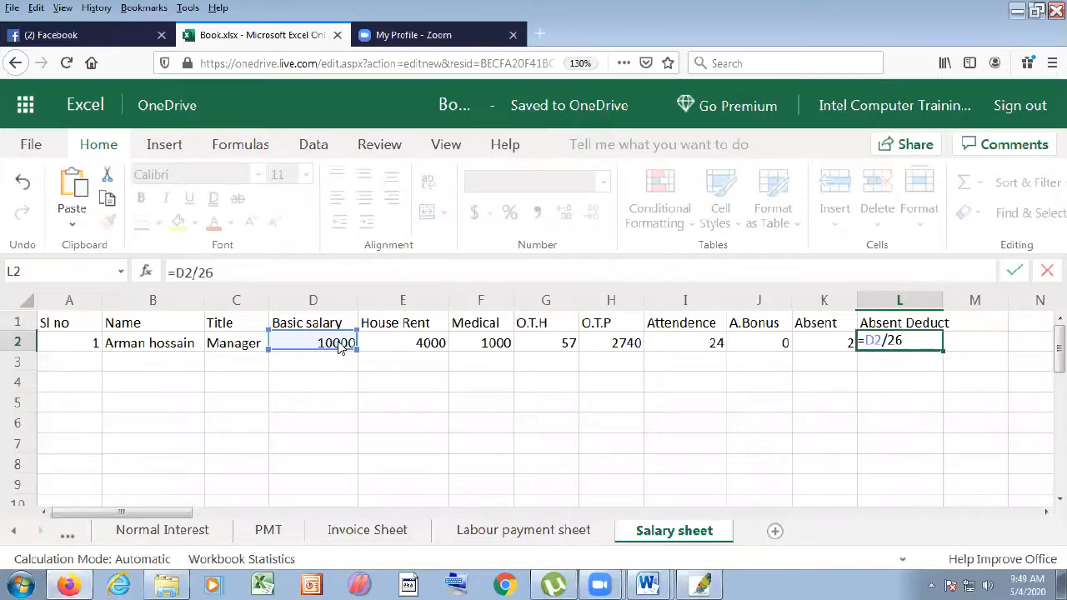
key(Return)
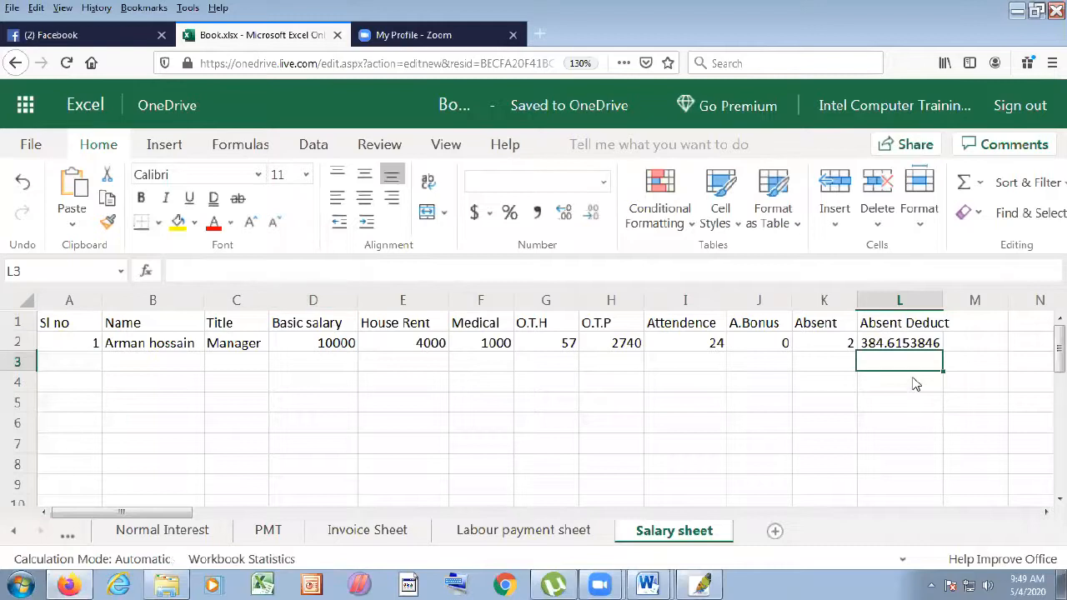
click(907, 344)
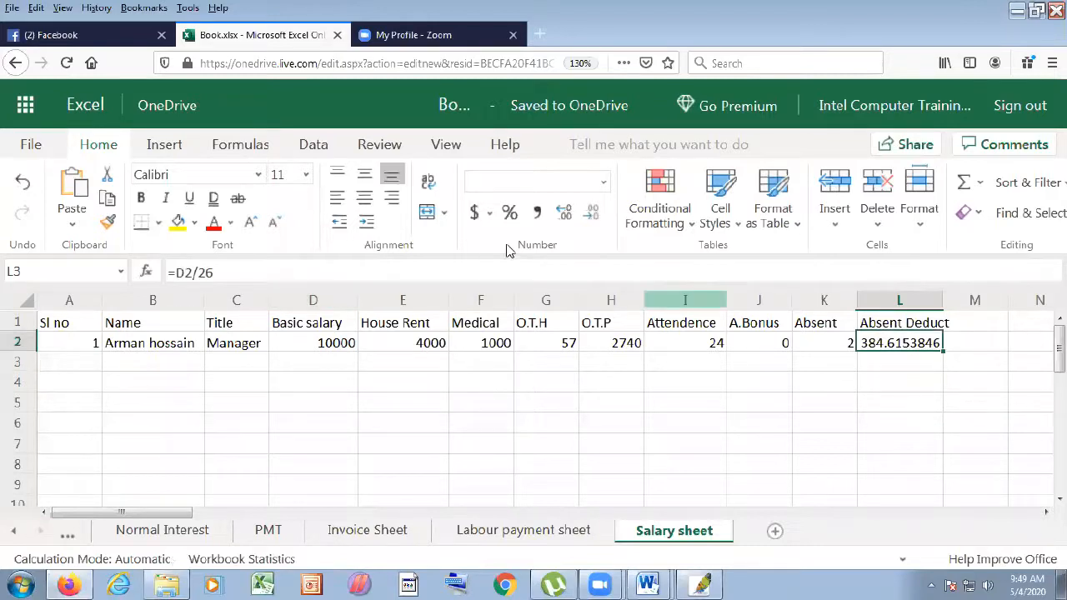
click(600, 218)
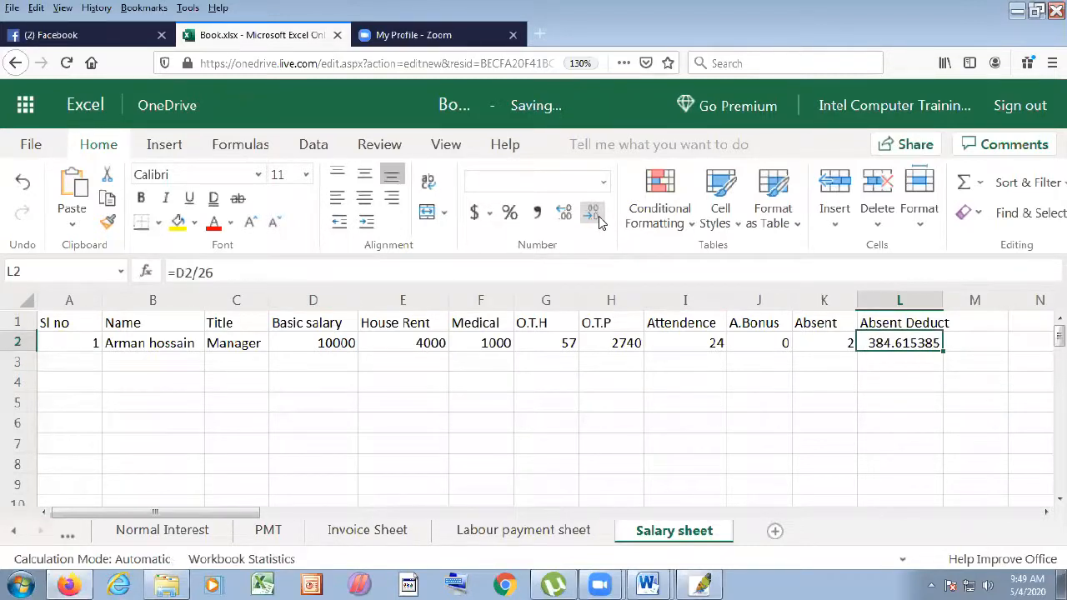
click(874, 431)
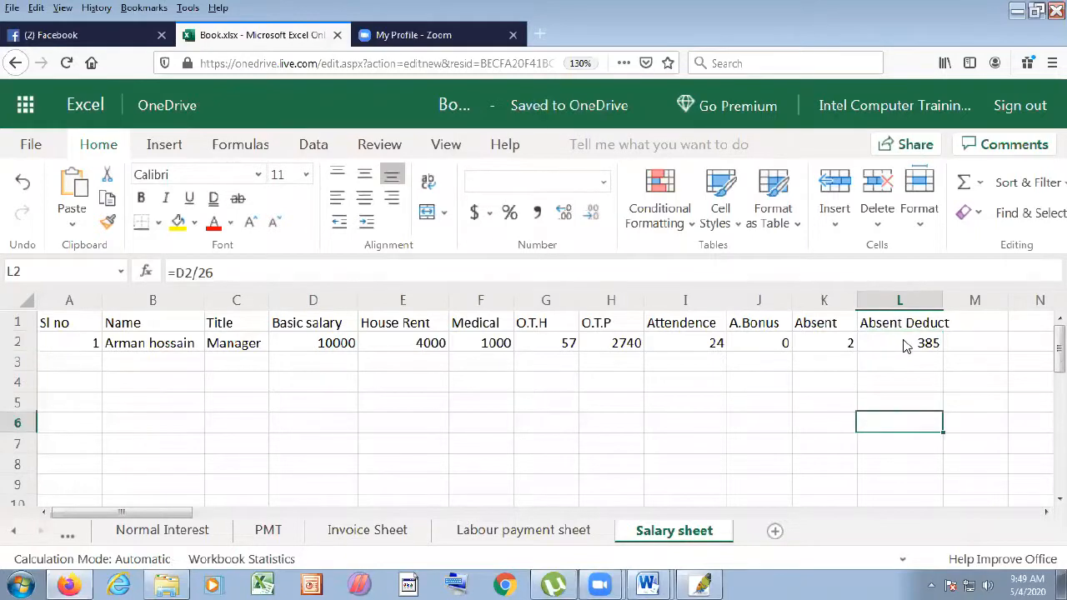
click(906, 347)
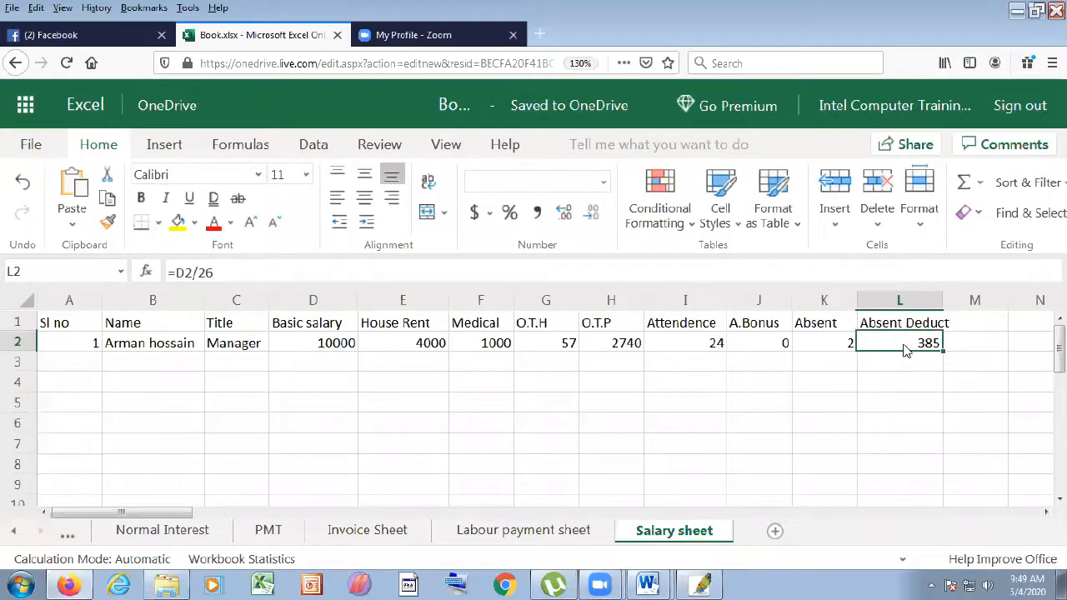
- Extend the L2 formula to =D2/26*K2, giving a 769 deduction
click(248, 272)
text(*)
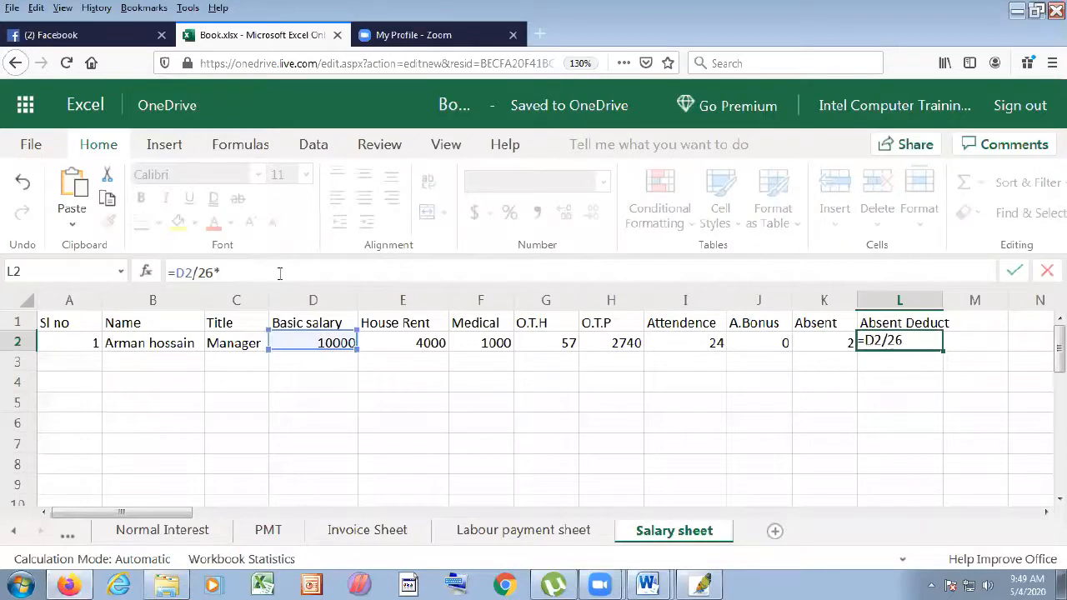
click(845, 346)
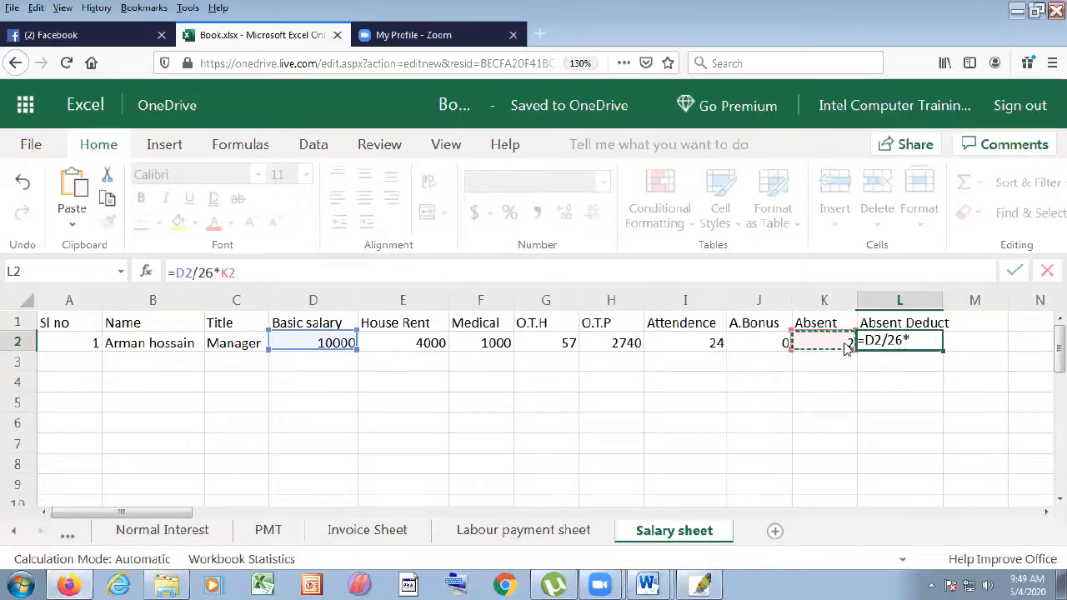
key(Return)
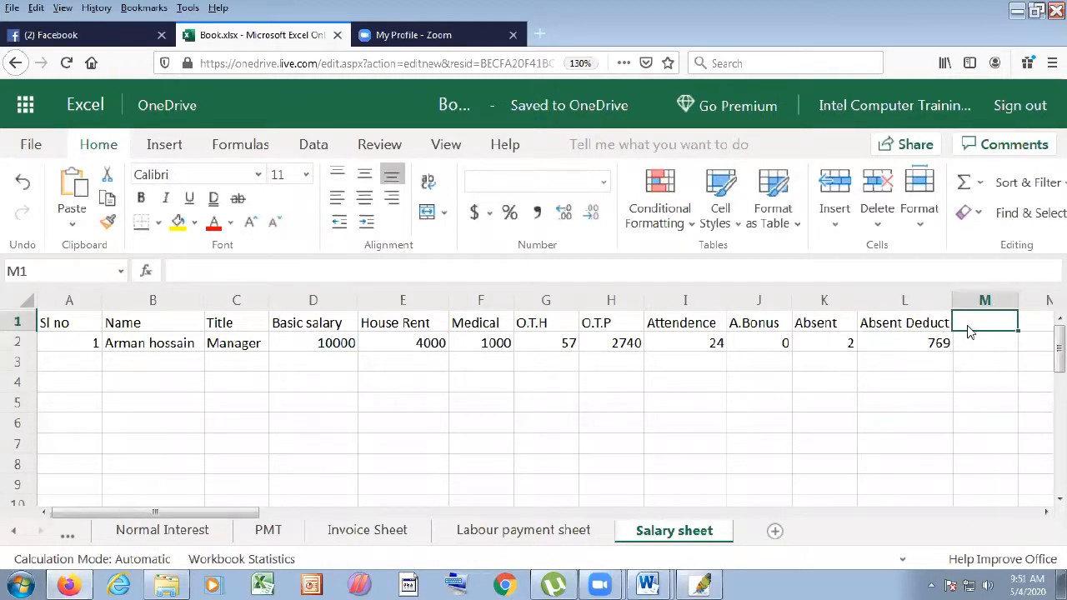
- Type the heading P.Fund in M1
text(Pov)
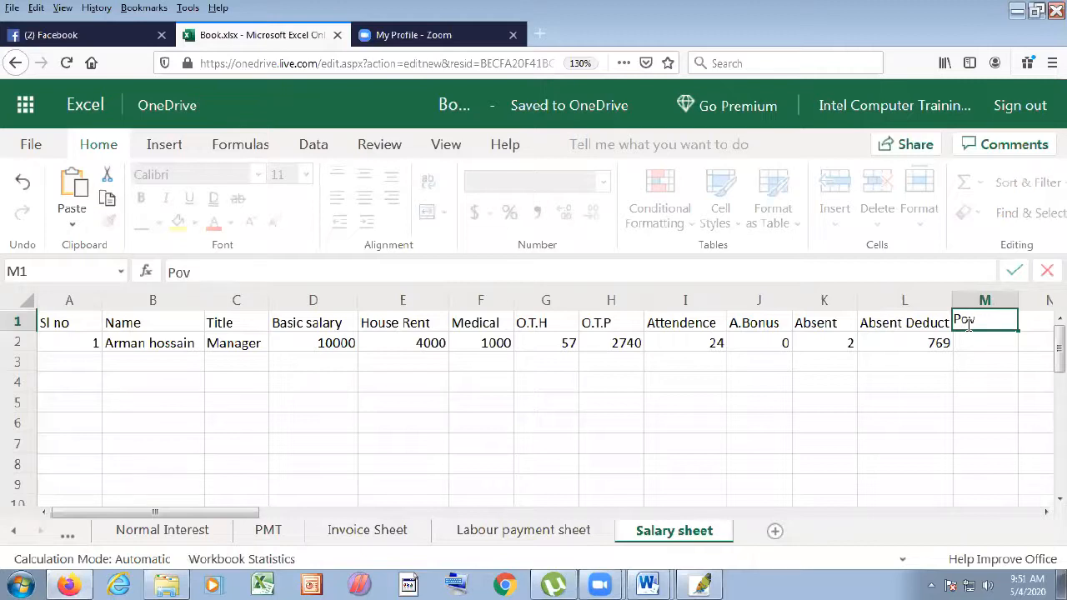
key(BackSpace)
key(BackSpace)
text(.Fund)
- Enter =D2*10% in M2, showing a provident fund of 1000
click(972, 342)
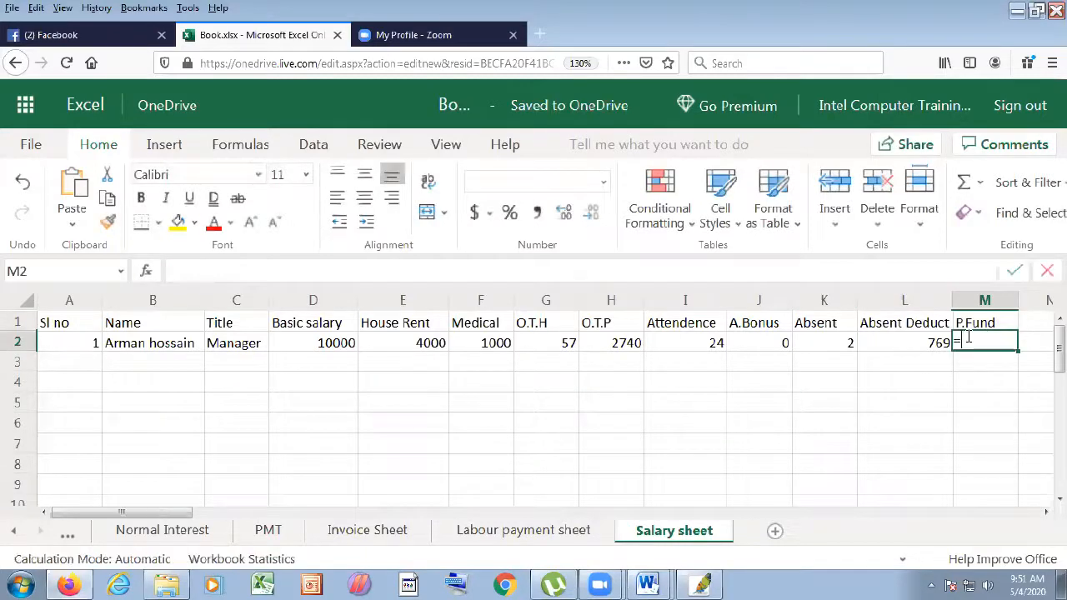
text(=)
click(336, 343)
text(*10%)
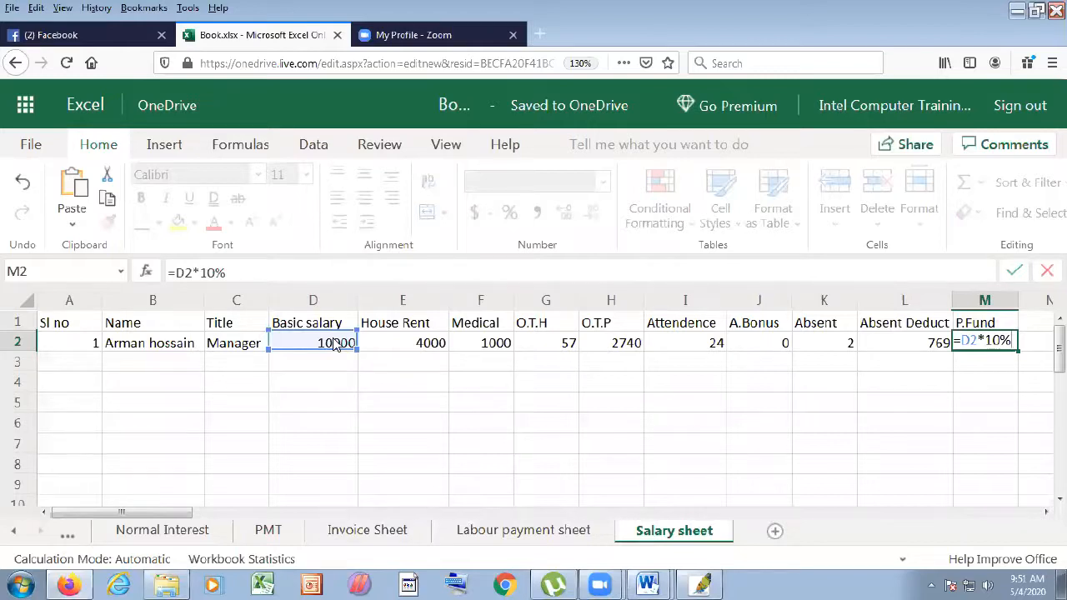
key(Return)
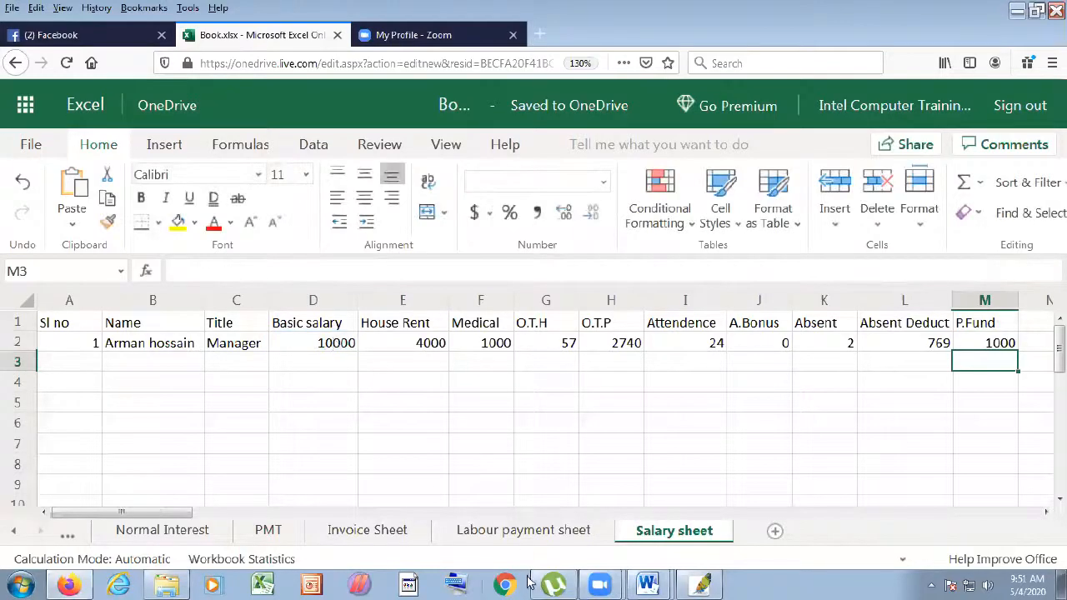
click(1046, 512)
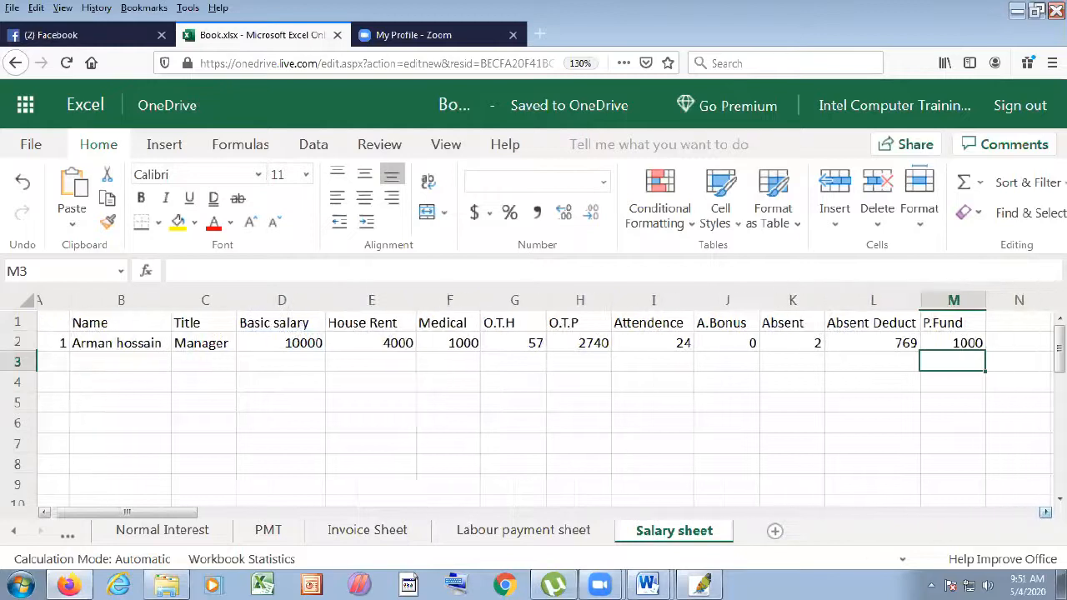
click(1045, 512)
click(1045, 512)
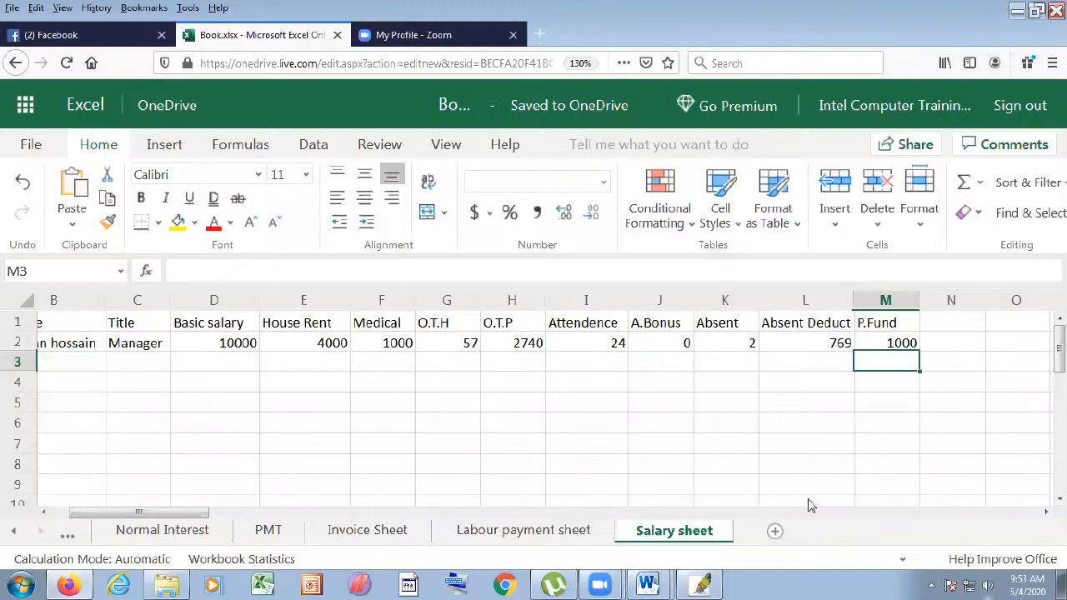
- Add the Advanced heading in N1 and enter 3000 below it
click(936, 346)
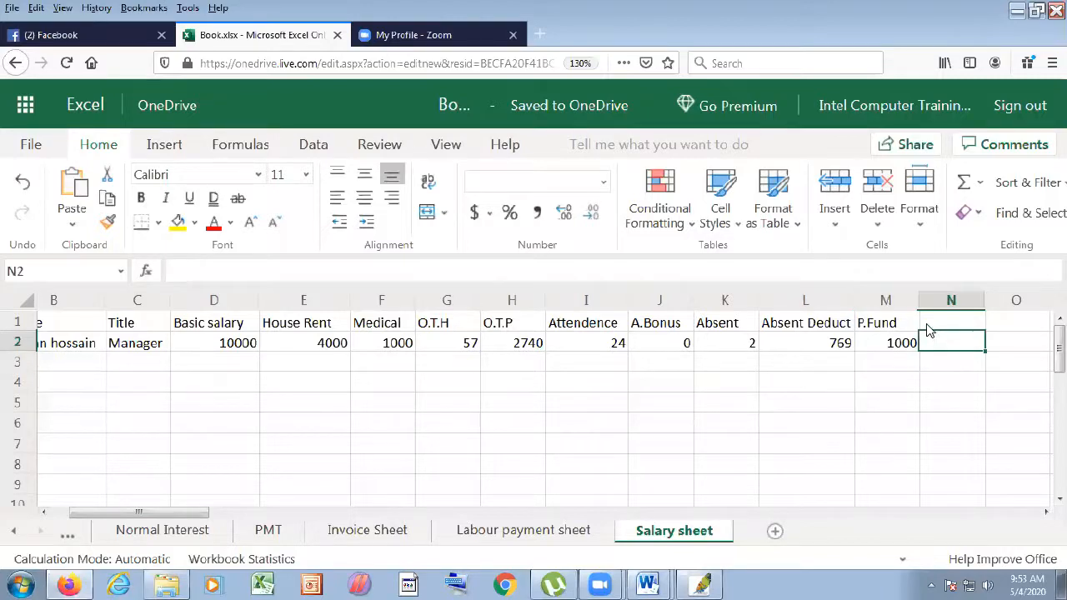
click(934, 327)
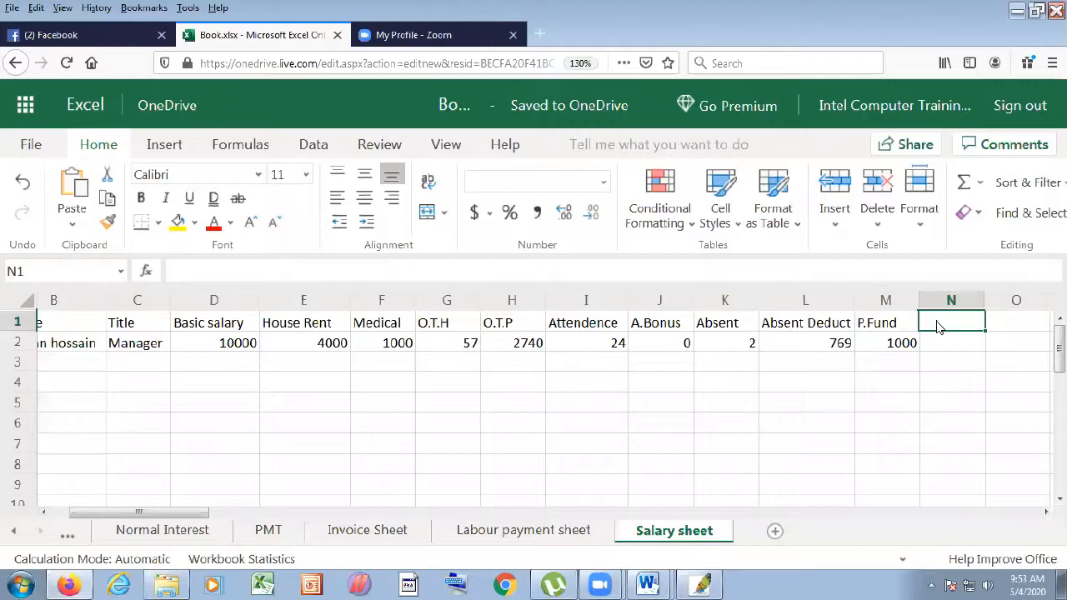
text(Advanced)
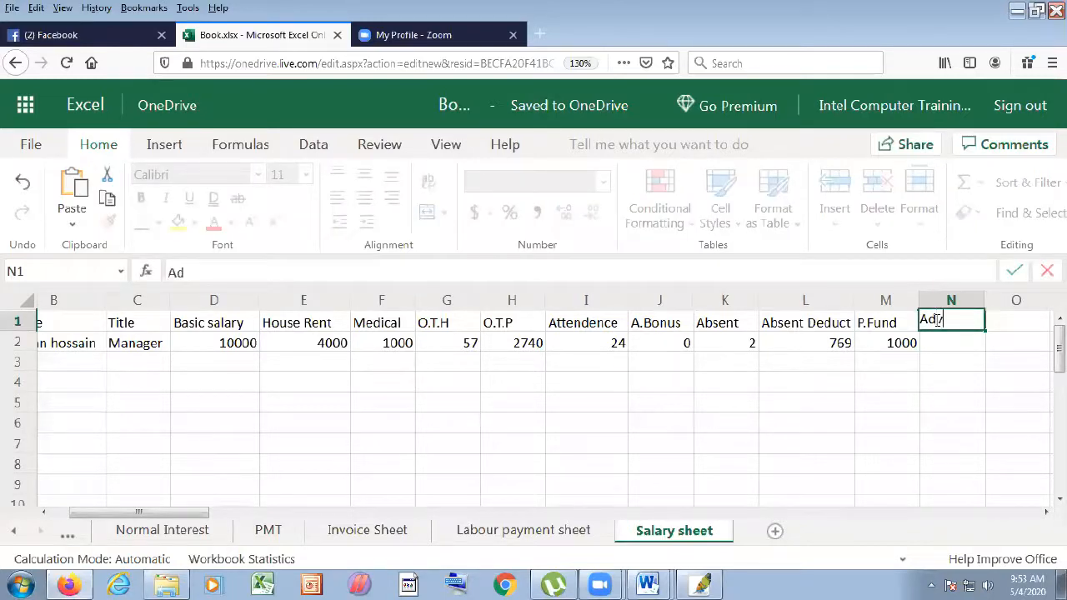
click(891, 403)
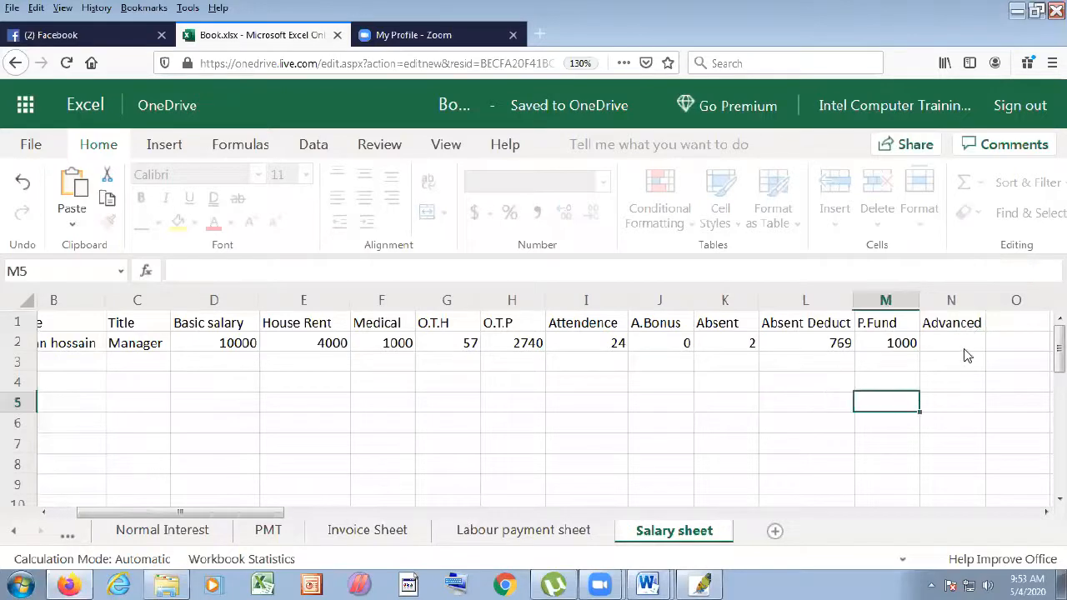
click(970, 342)
text(3000)
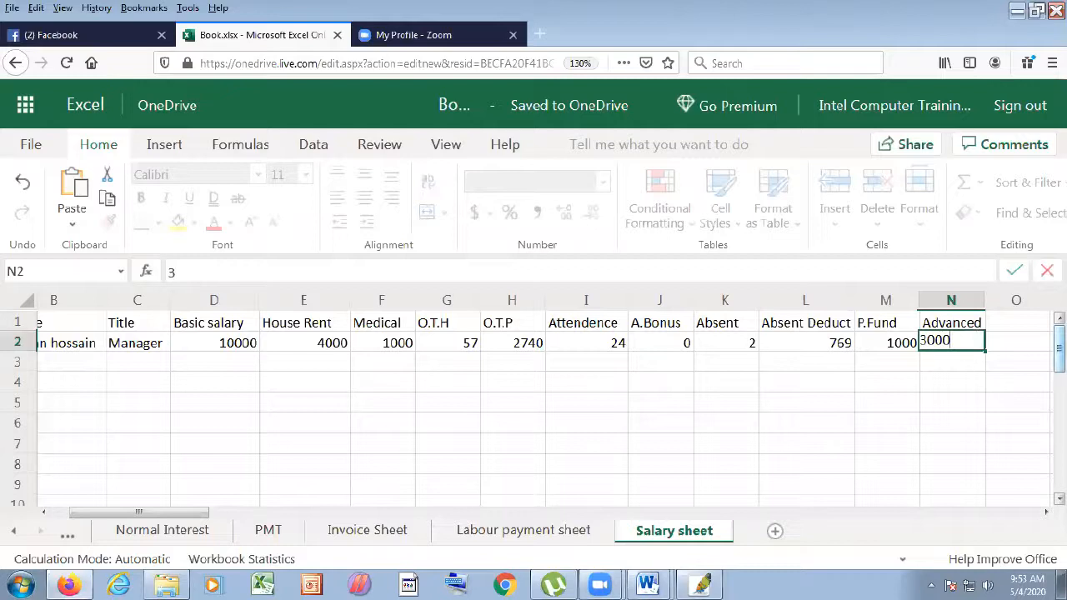
click(1045, 512)
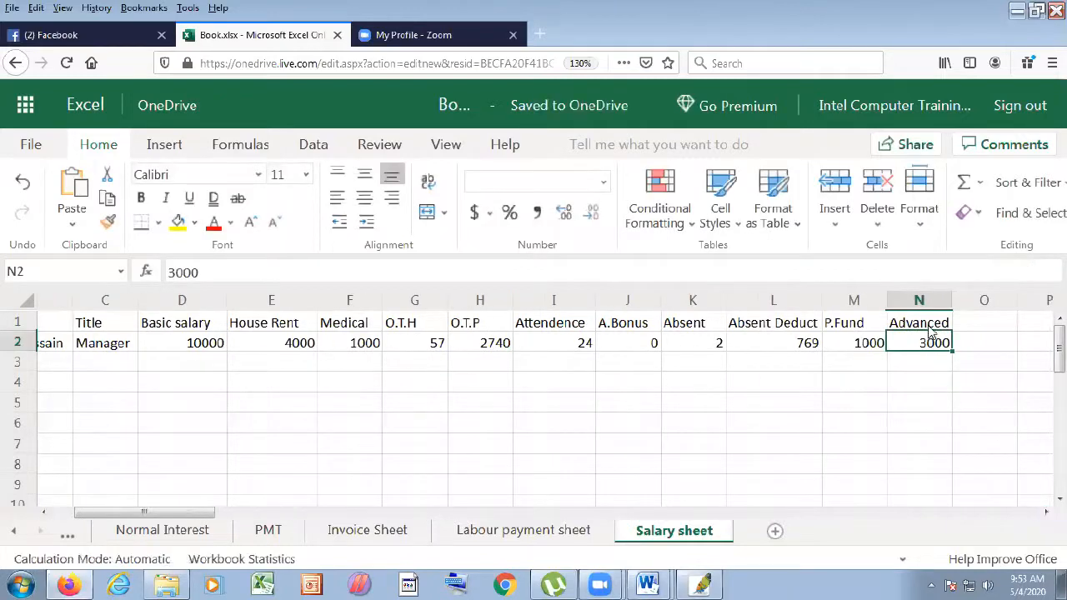
drag(932, 333, 977, 333)
- Type the heading Total amount in O1 and widen column O
click(983, 323)
text(Tot)
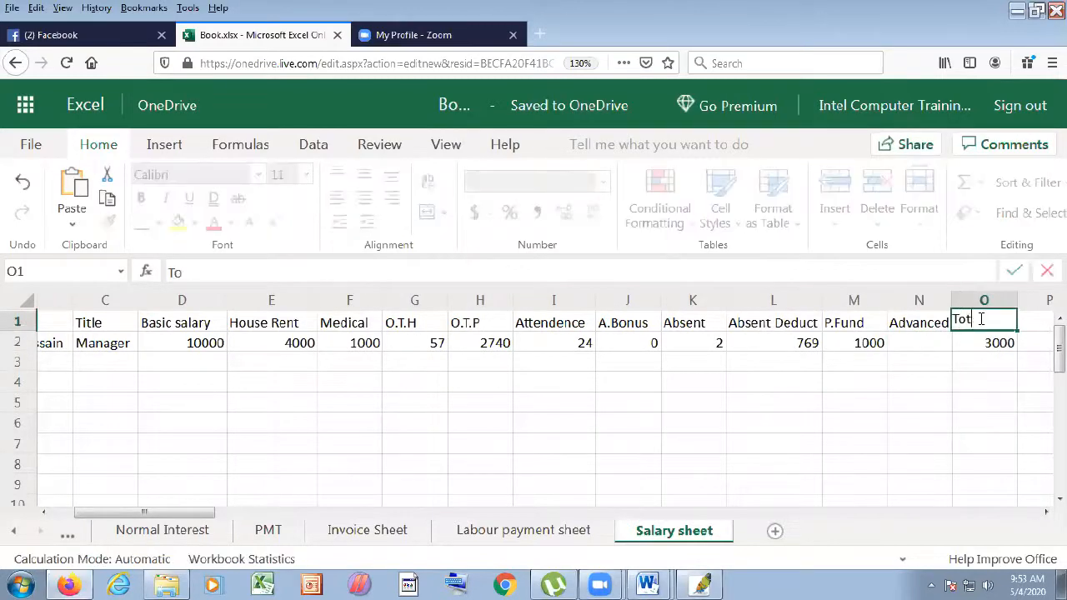
text(al amount)
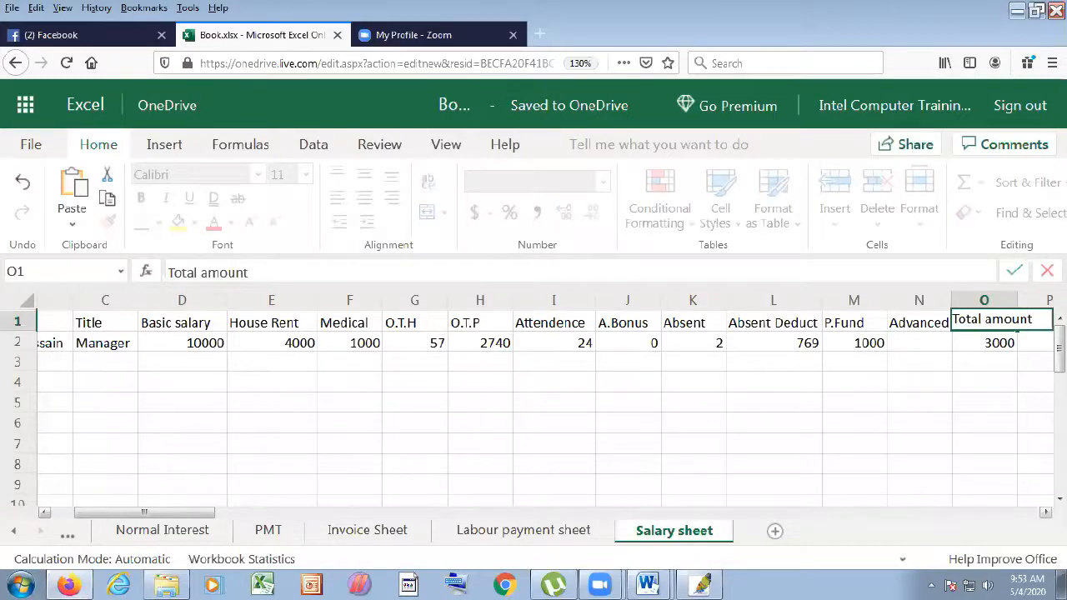
click(1047, 513)
click(1047, 513)
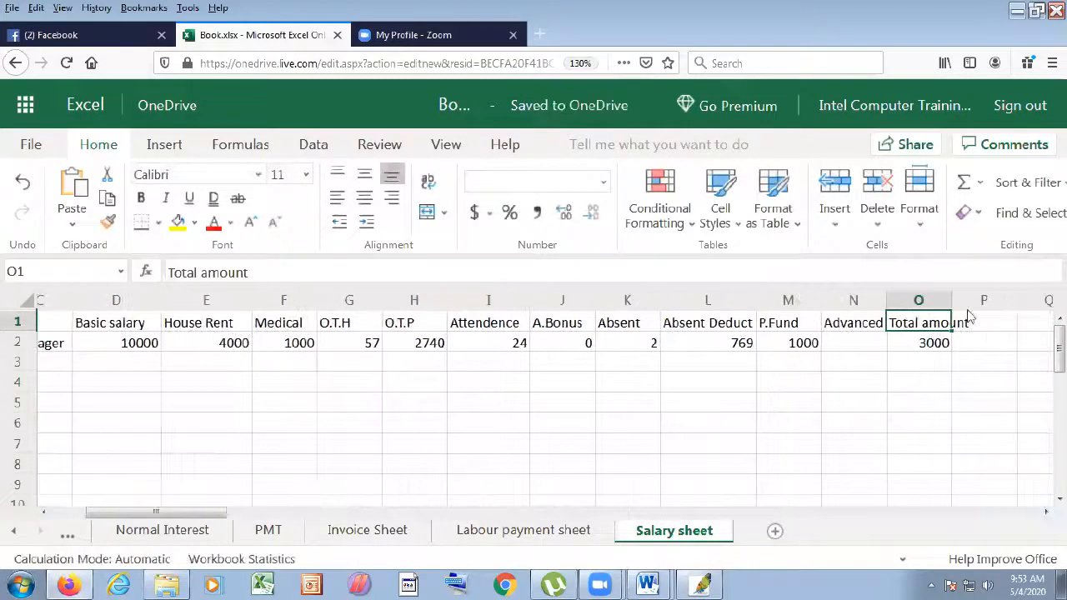
drag(954, 299, 969, 301)
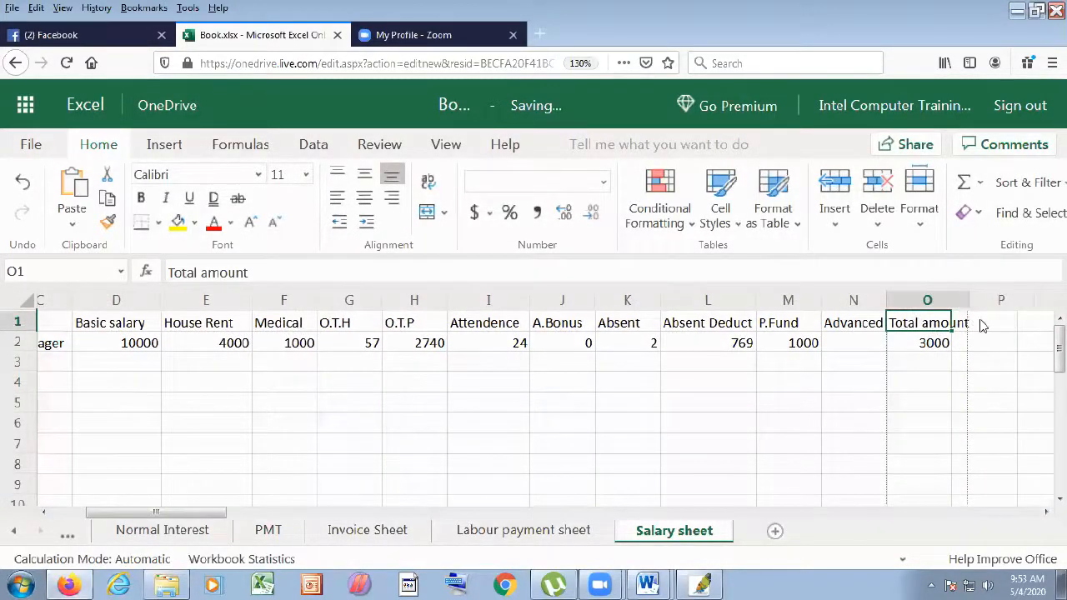
- Clear the misplaced 3000 from O2
click(951, 345)
key(Delete)
click(882, 339)
- Re-enter the advance amount in N2
text(3000)
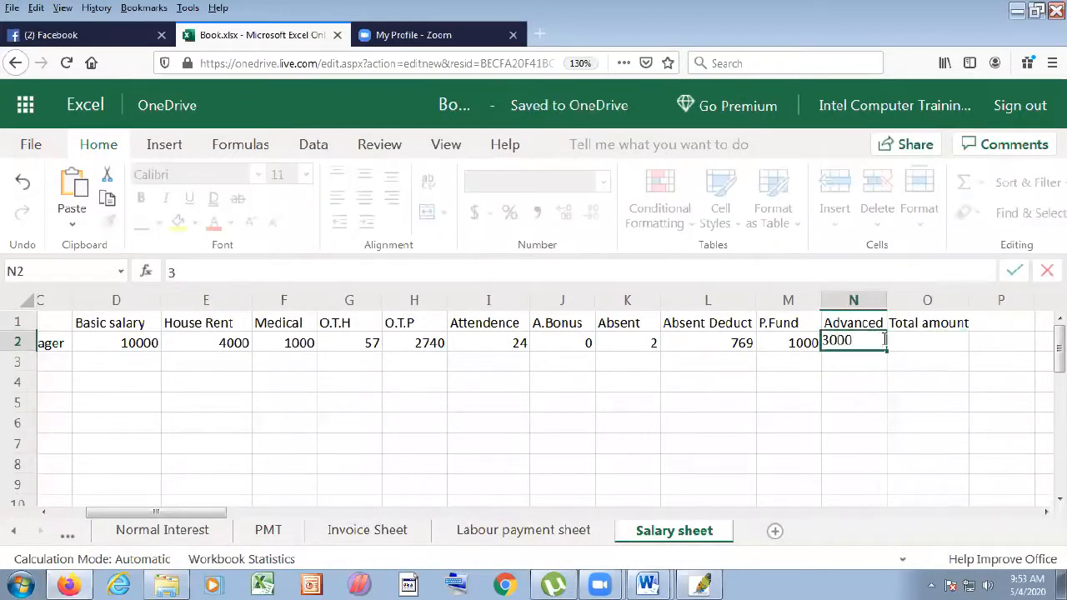
click(943, 350)
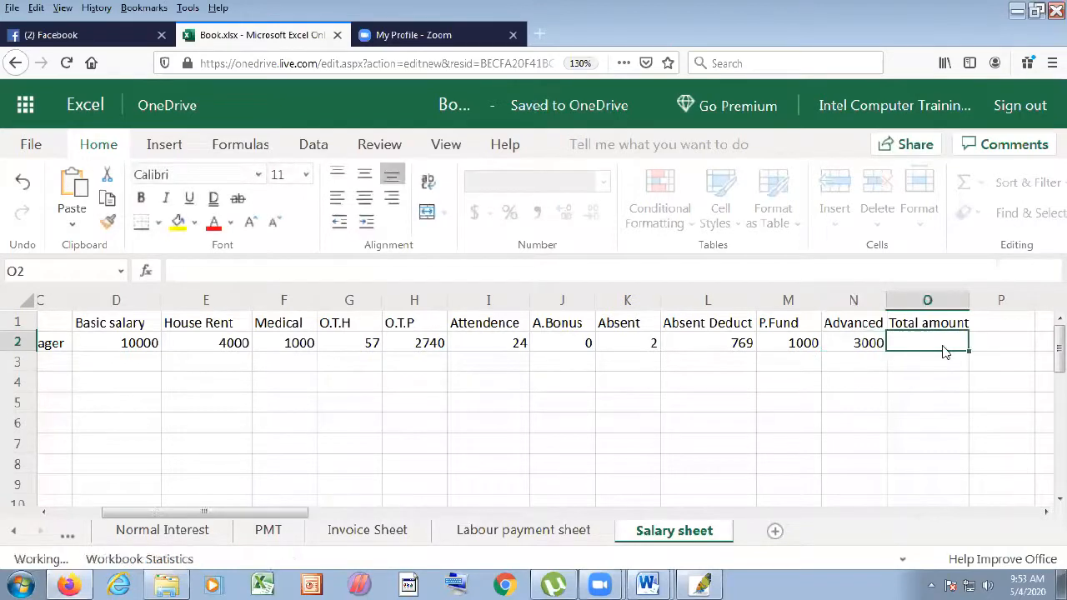
text(=)
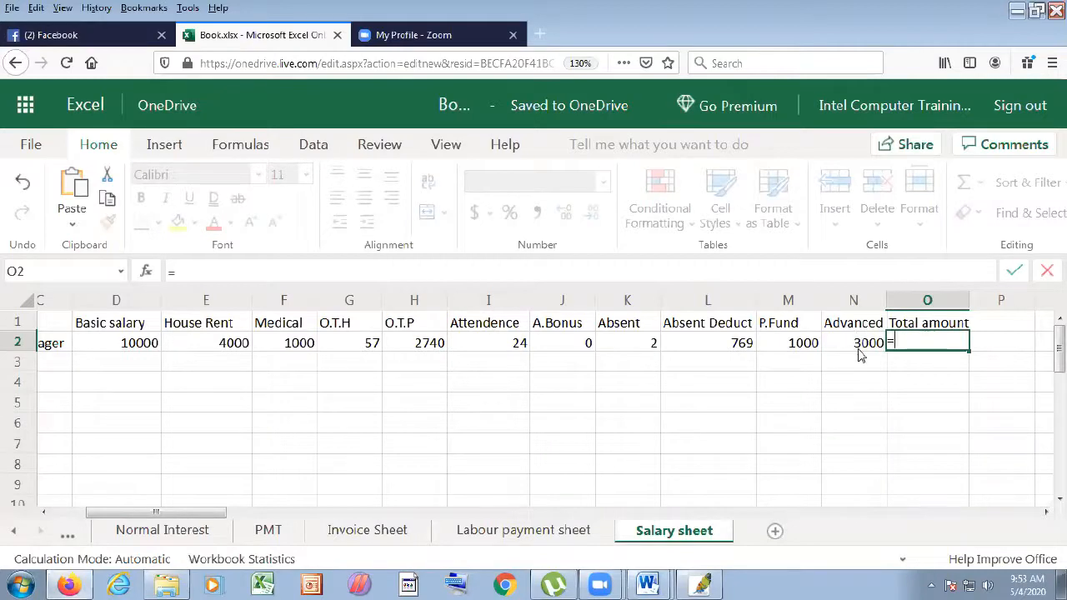
key(Escape)
- Rename the O1 heading from Total amount to Total Salary
click(927, 327)
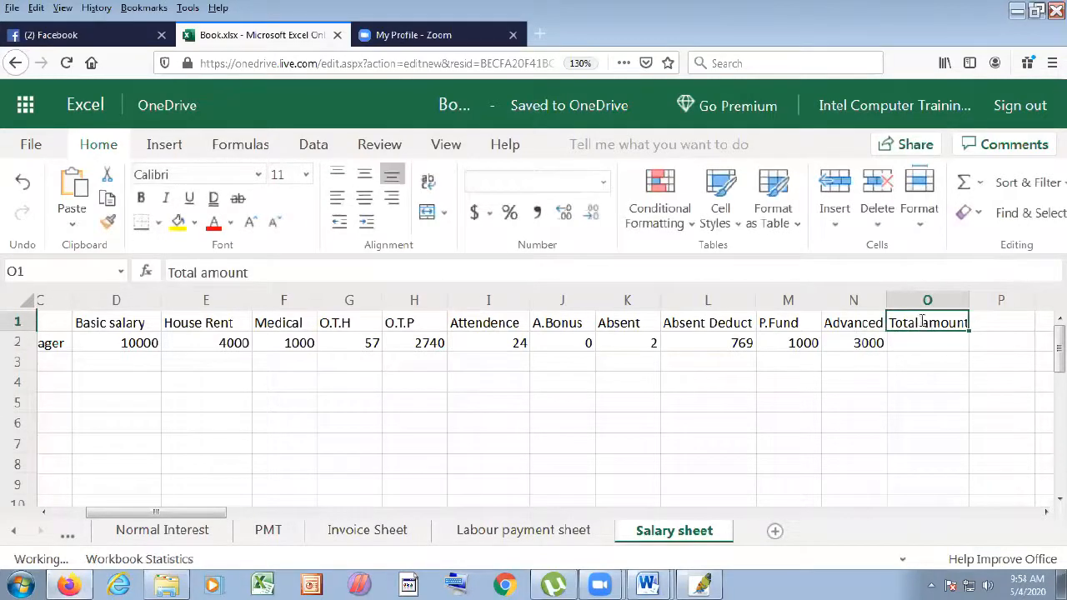
double_click(924, 321)
double_click(924, 321)
text(Salary)
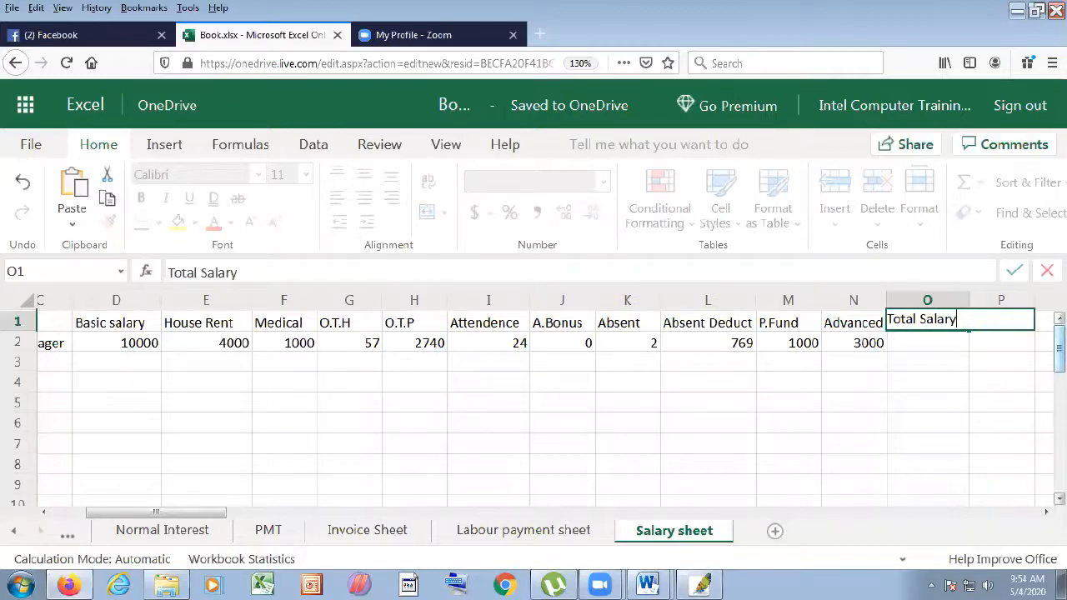
scroll(920, 350, down, 3)
scroll(941, 438, up, 3)
- Enter =D2+E2+F2+H2+J2 in O2, totalling 17740
click(942, 342)
text(=)
click(104, 348)
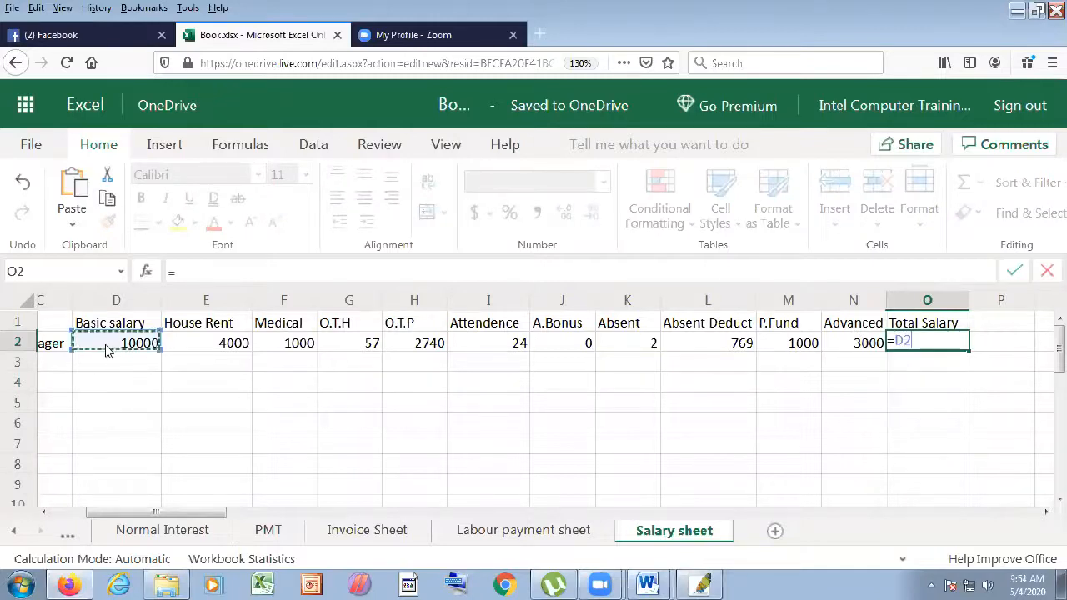
text(+)
click(198, 350)
text(+)
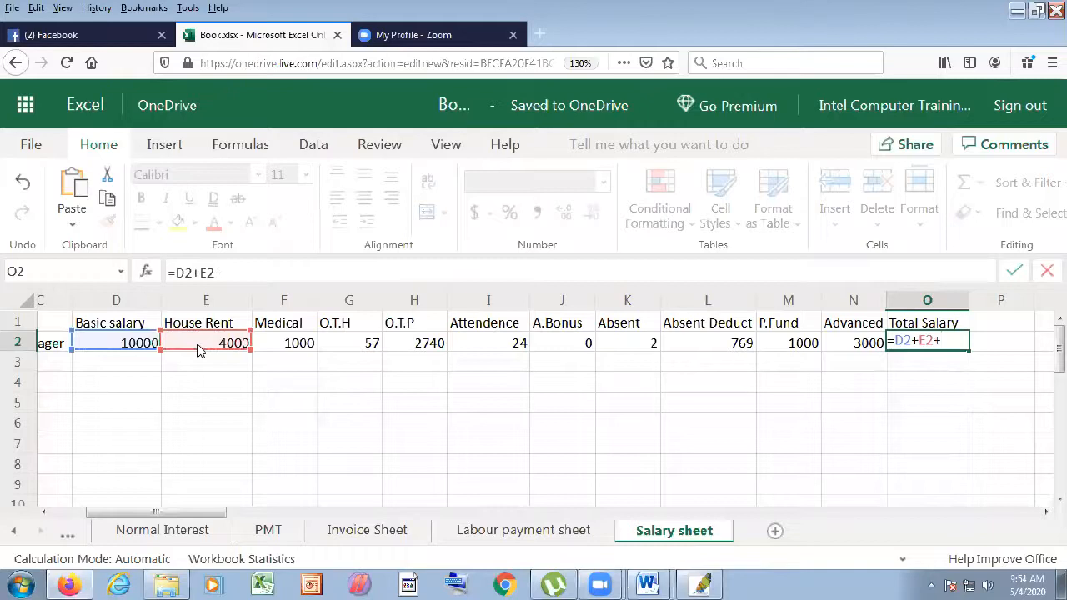
click(287, 350)
text(+)
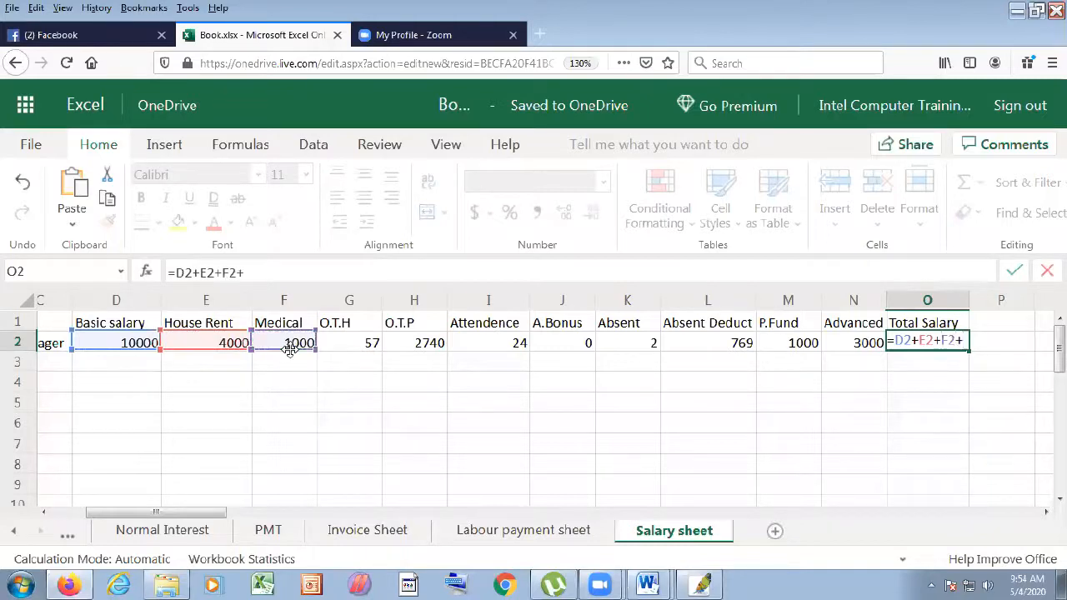
click(438, 343)
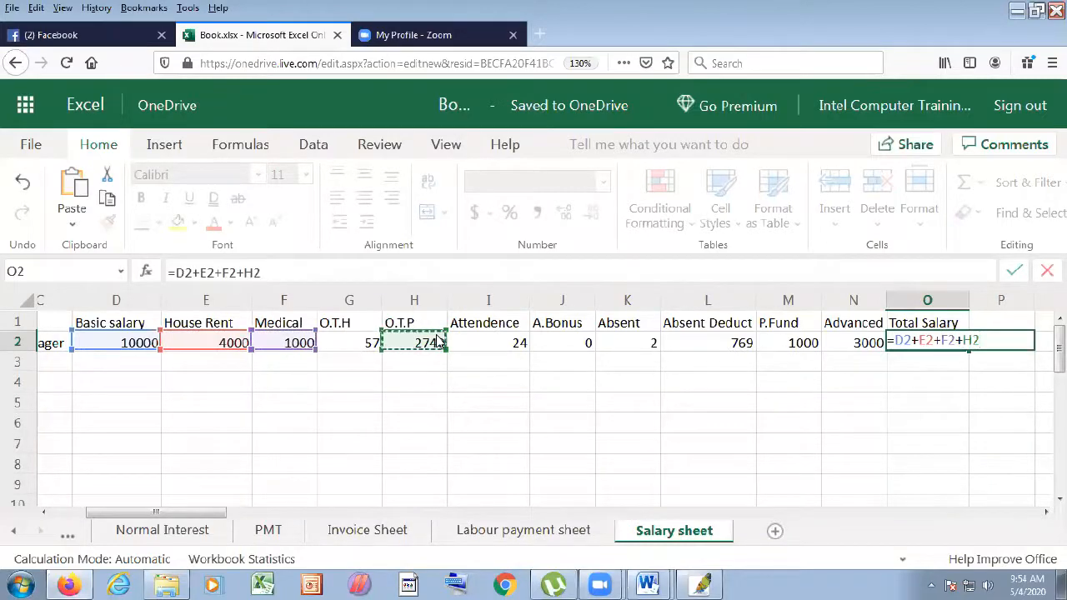
text(+)
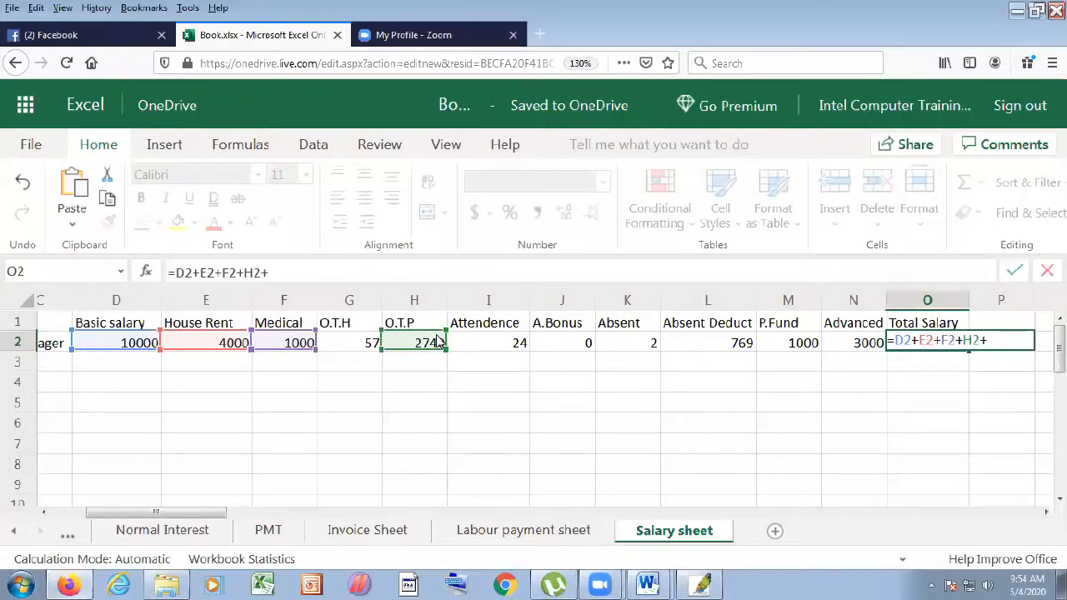
click(587, 345)
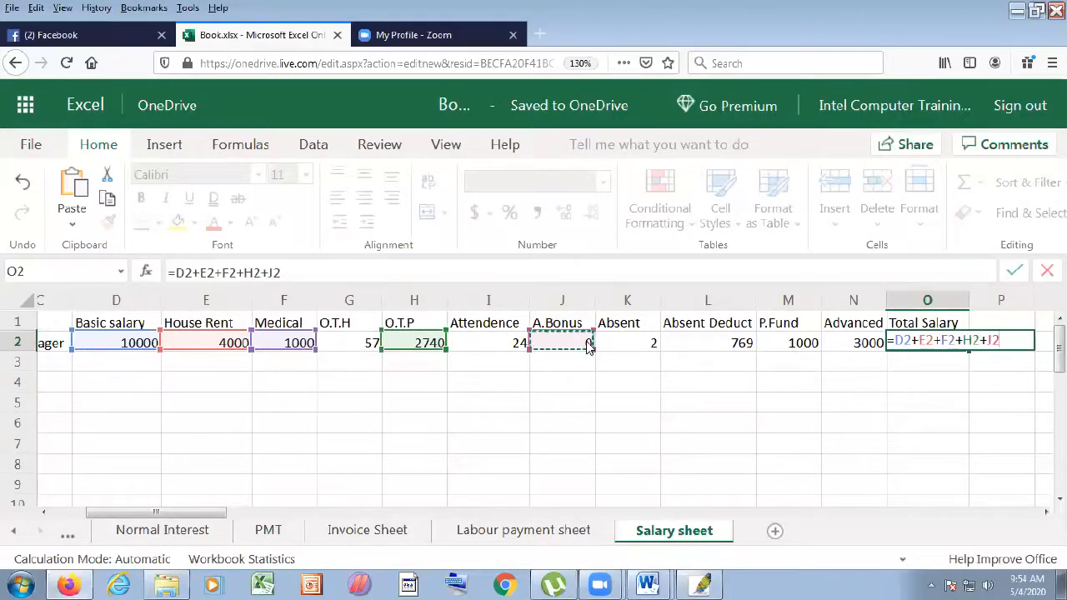
key(Return)
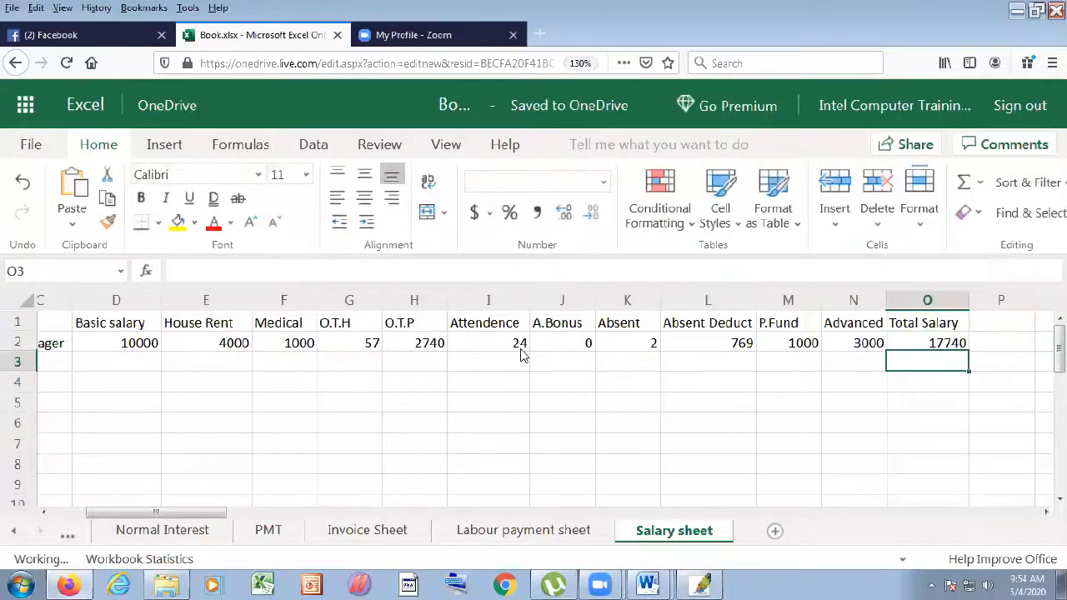
click(518, 348)
- Set attendance in I2 to 26 and confirm Total Salary recalculates to 18740
text(2)
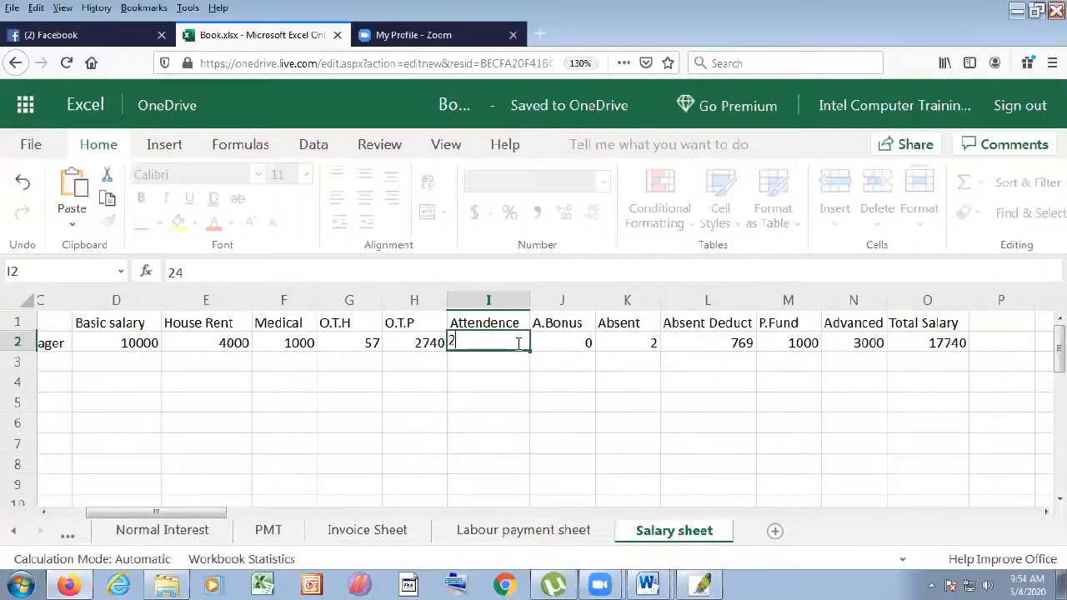
text(6)
click(561, 422)
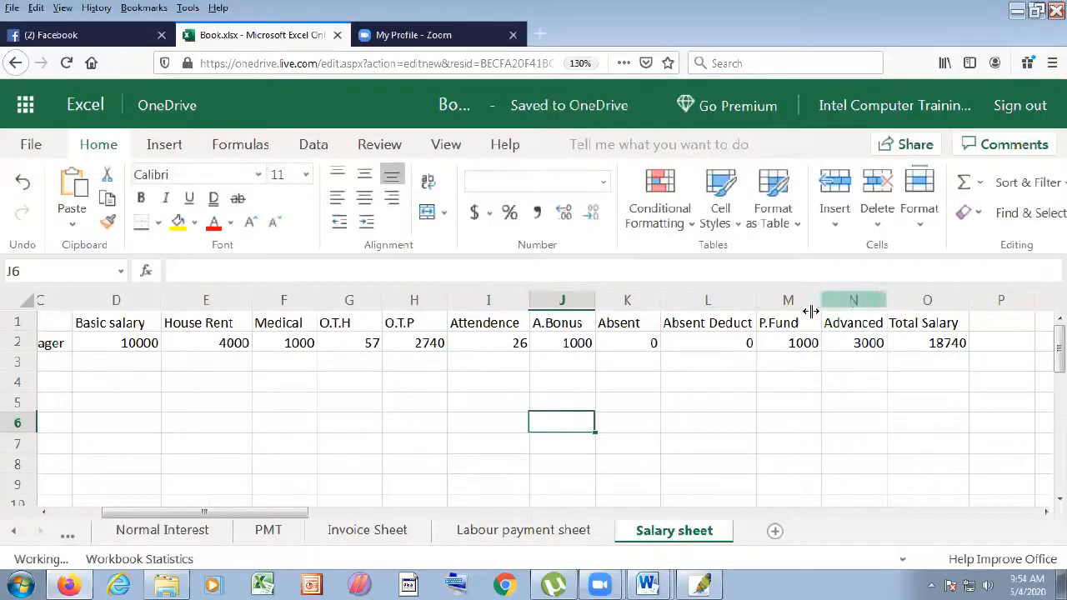
click(945, 348)
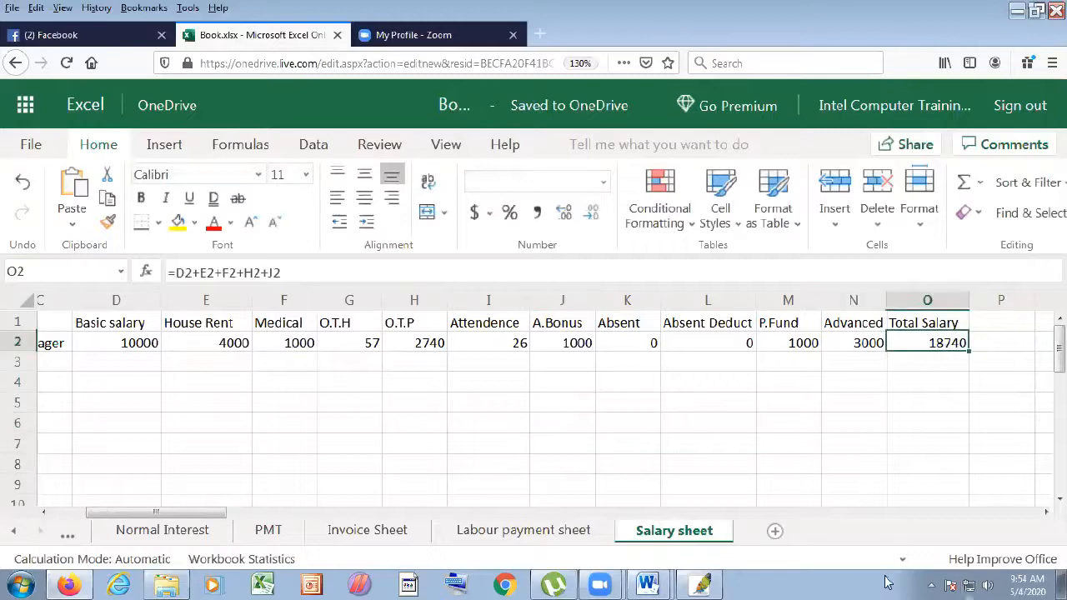
click(997, 330)
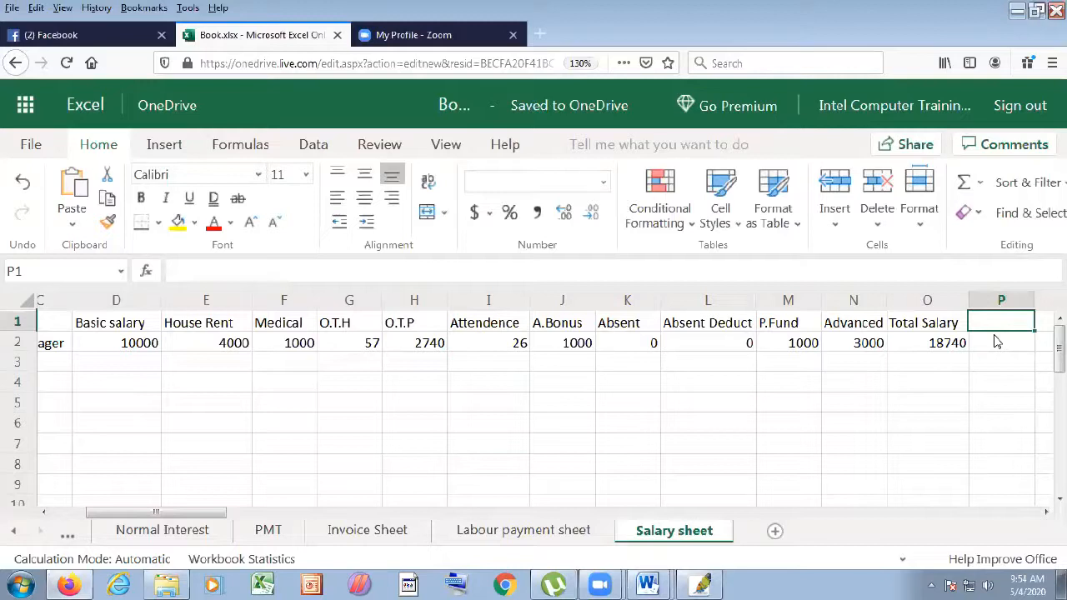
- Add the Total Deduct heading in P1 with =N2+M2+L2 in P2, showing 4000
text(Total Deduct)
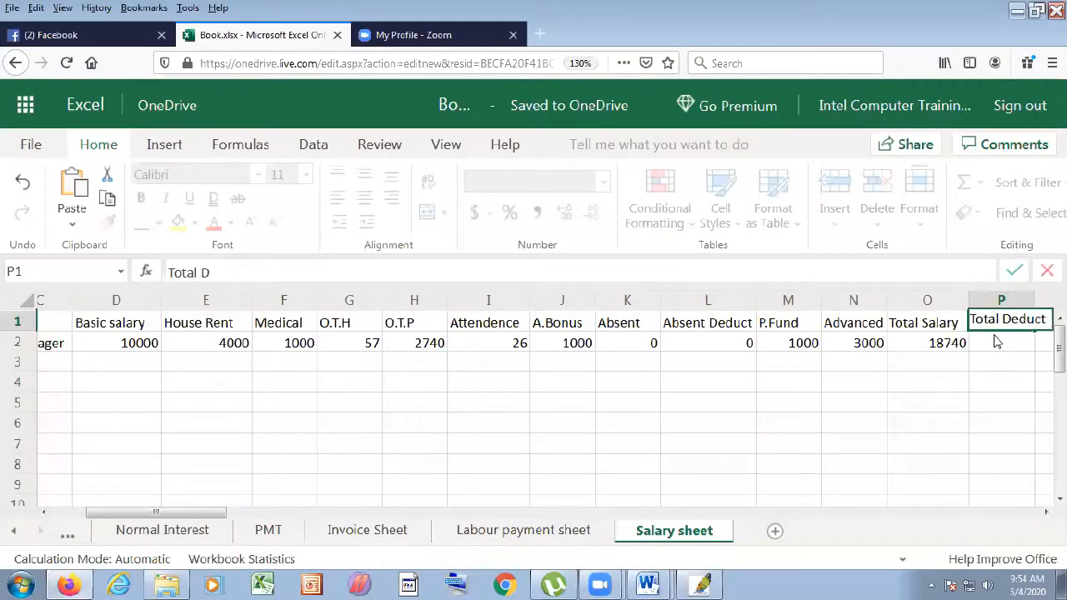
click(1005, 346)
text(=)
click(863, 349)
text(+)
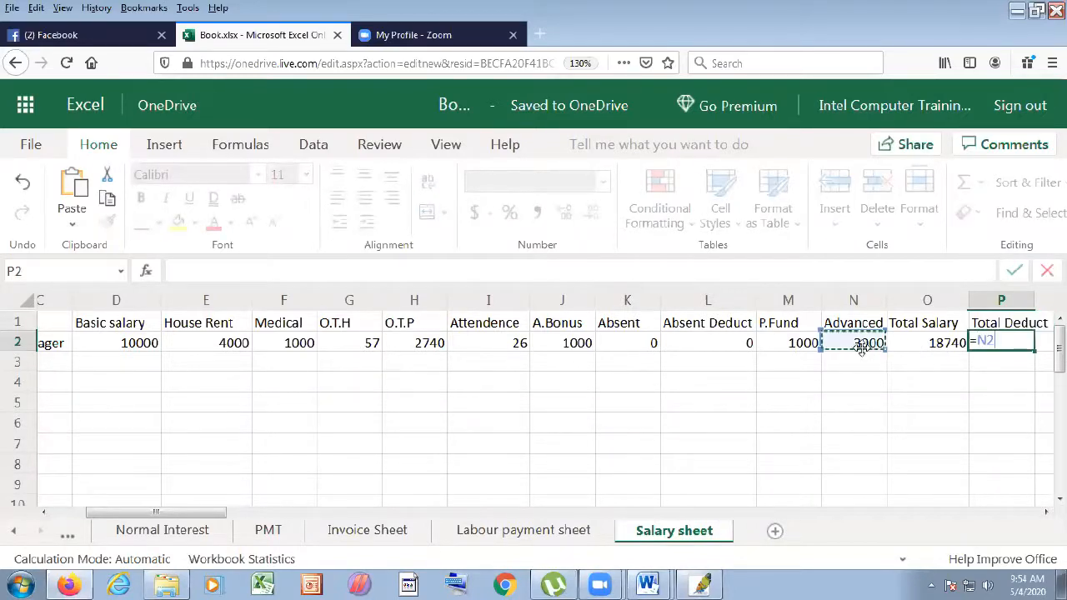
click(807, 347)
text(+)
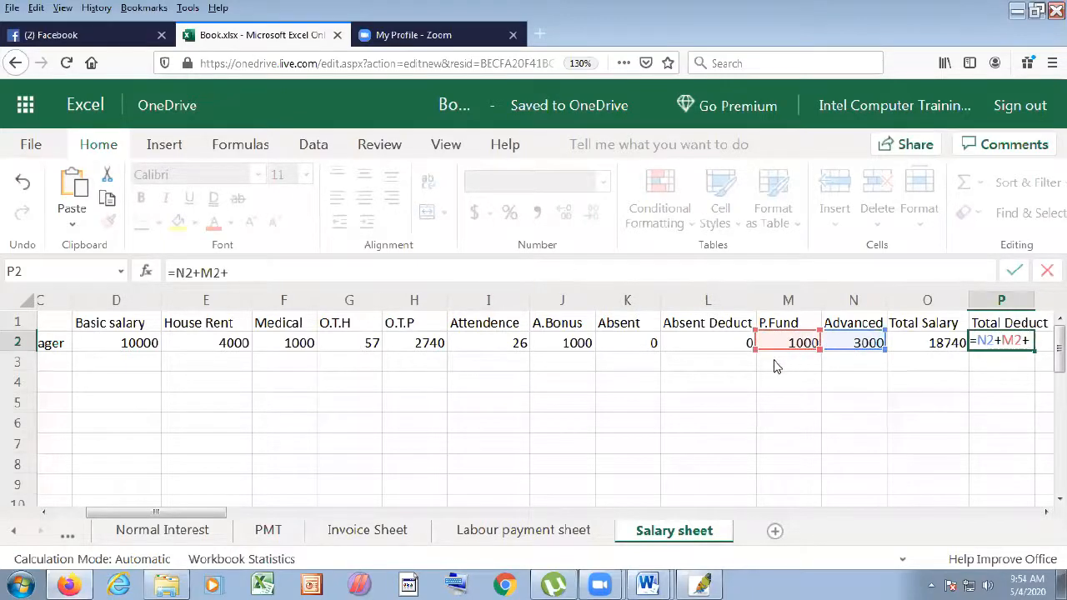
click(742, 347)
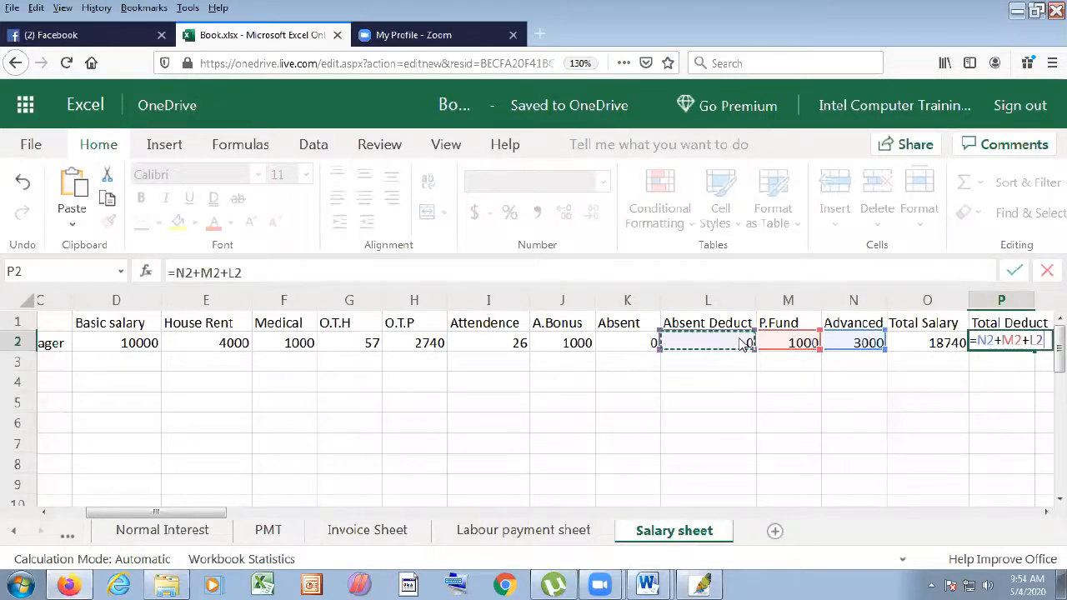
key(Return)
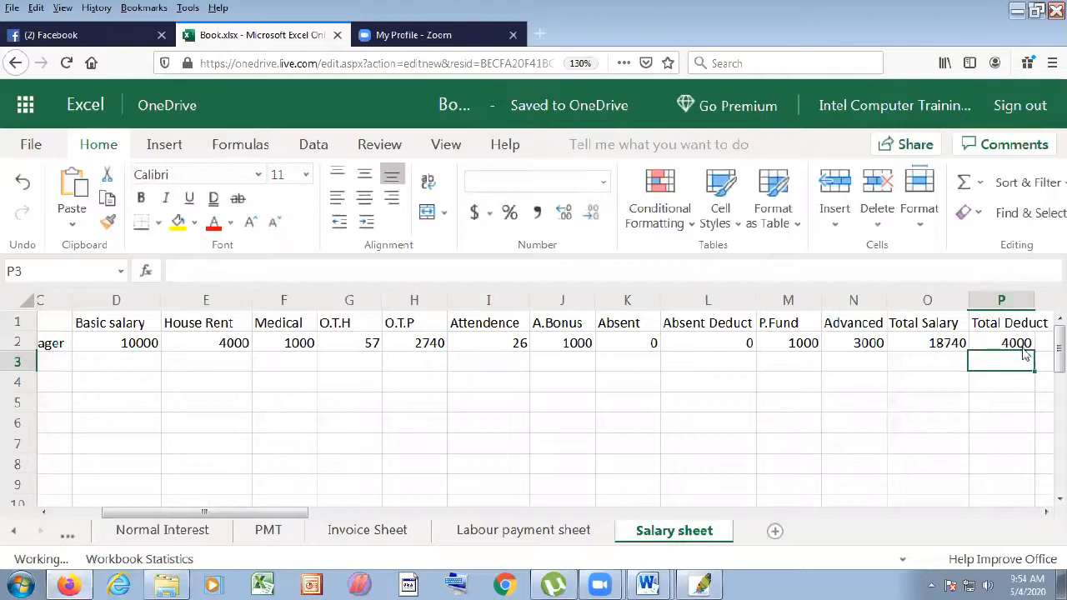
- Widen column P and type the heading Net salary in Q1
scroll(934, 300, right, 3)
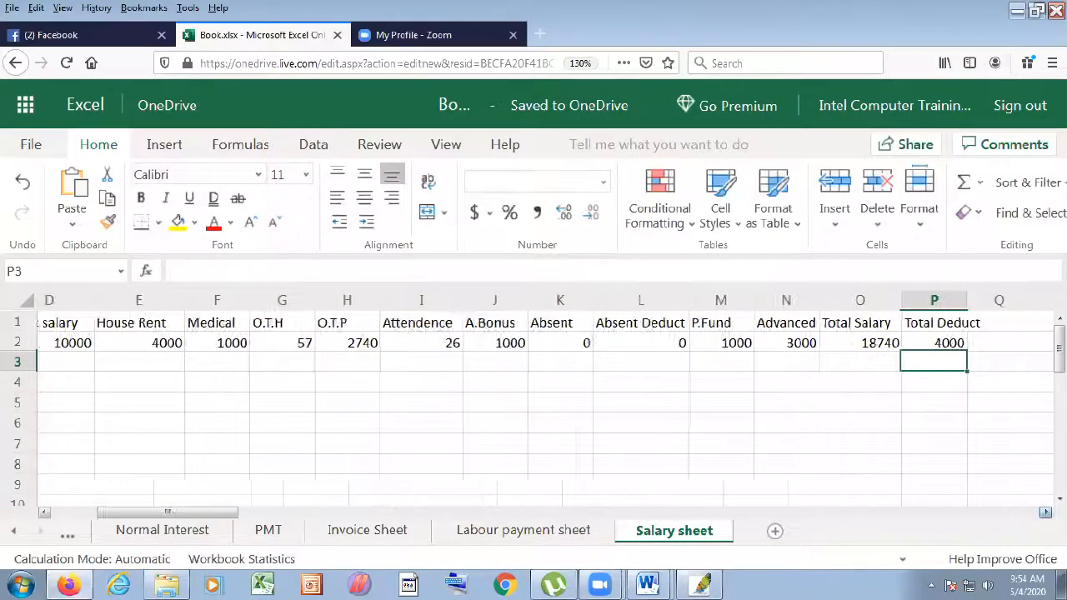
drag(933, 300, 961, 299)
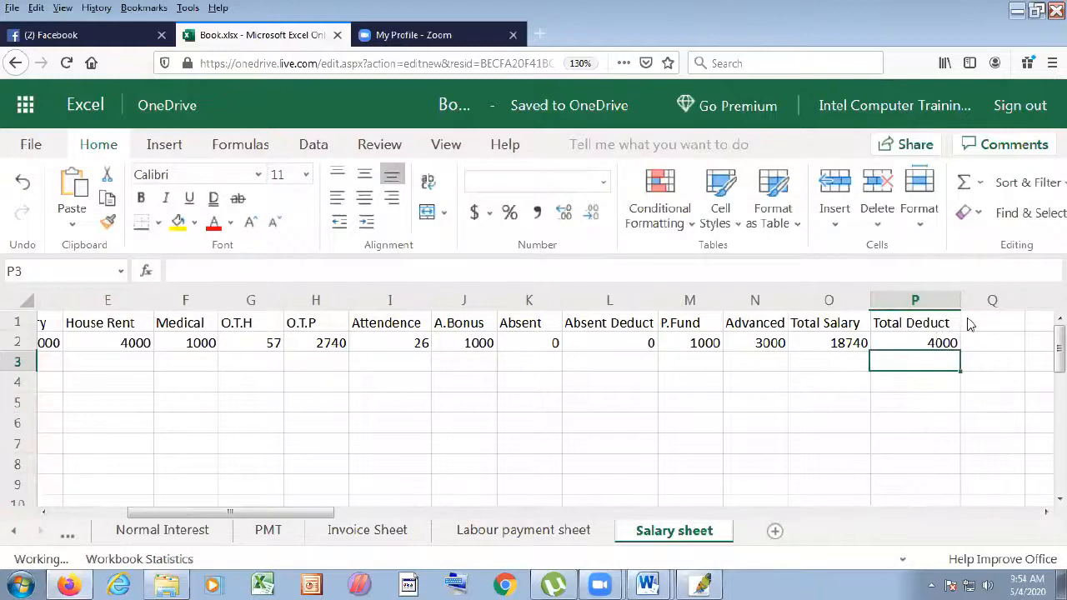
click(970, 325)
text(Net s)
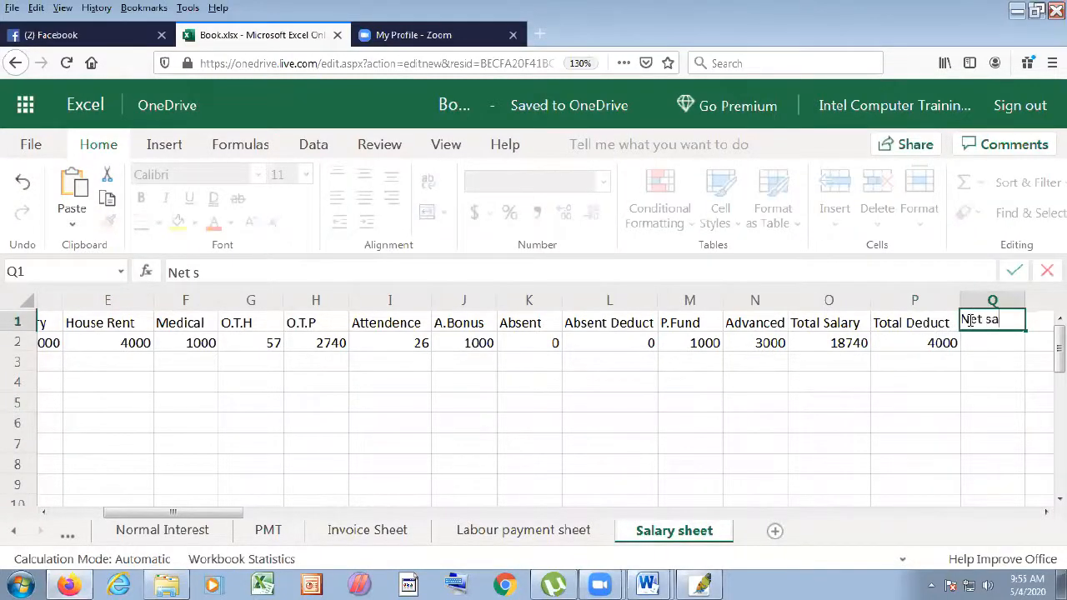
text(alary)
- Enter =O2-P2 in Q2, giving a net salary of 14740
click(974, 344)
text(=)
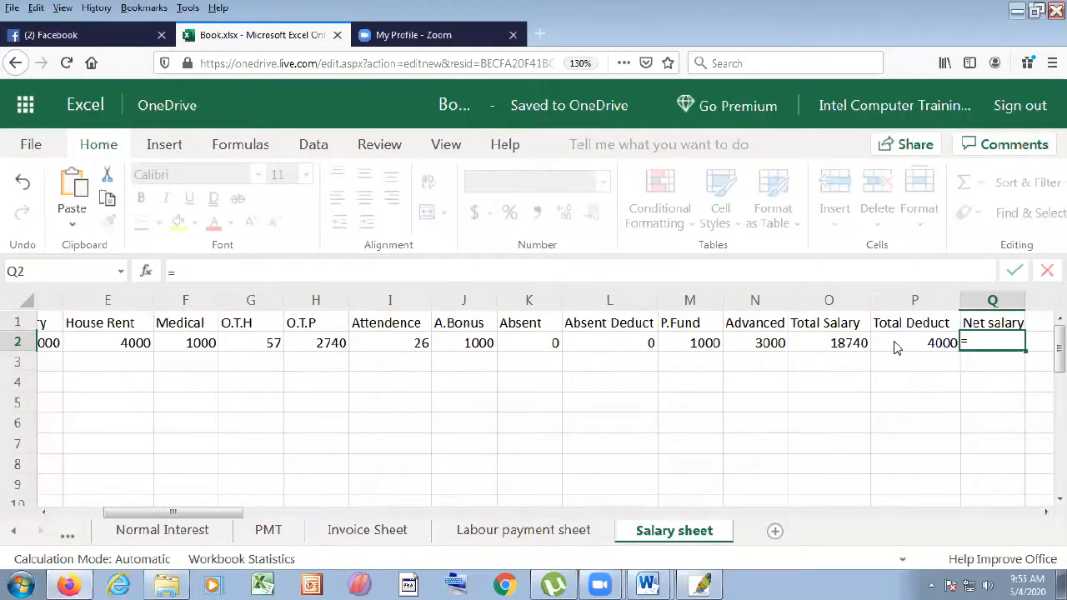
click(864, 349)
text(-)
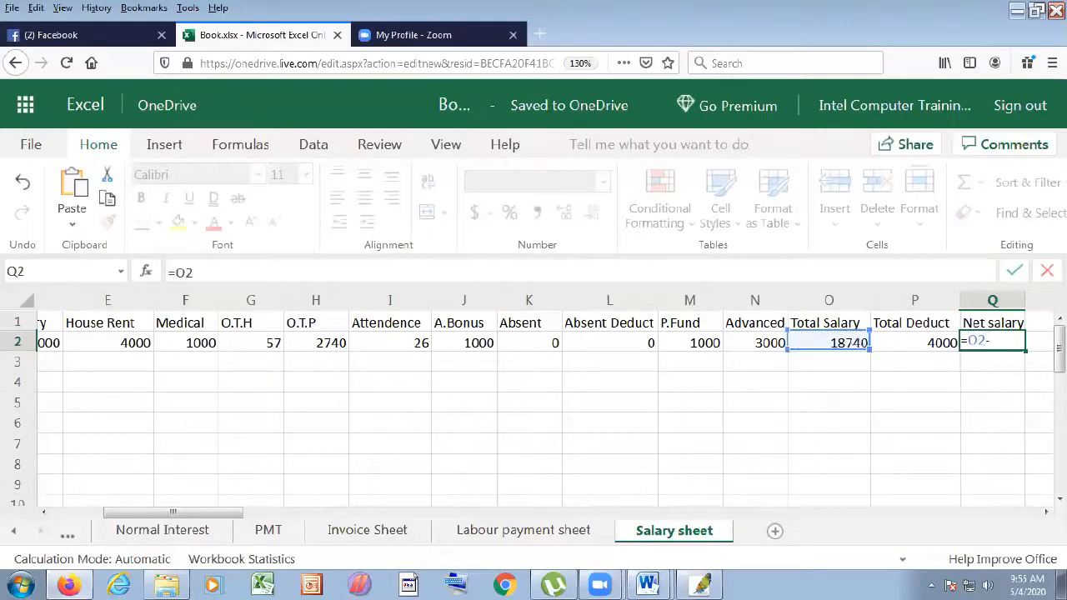
click(942, 349)
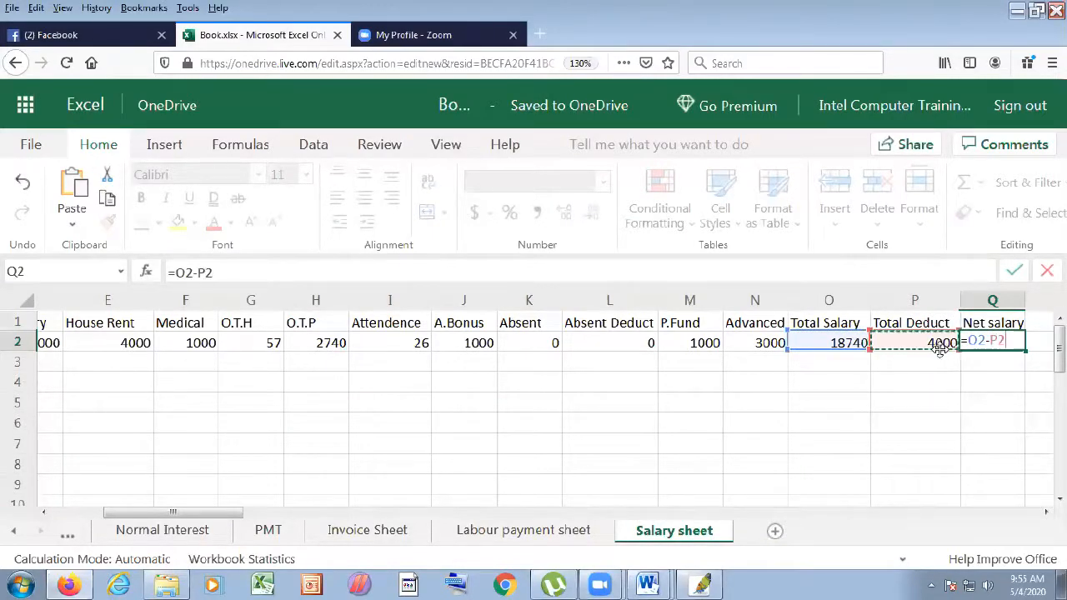
key(Return)
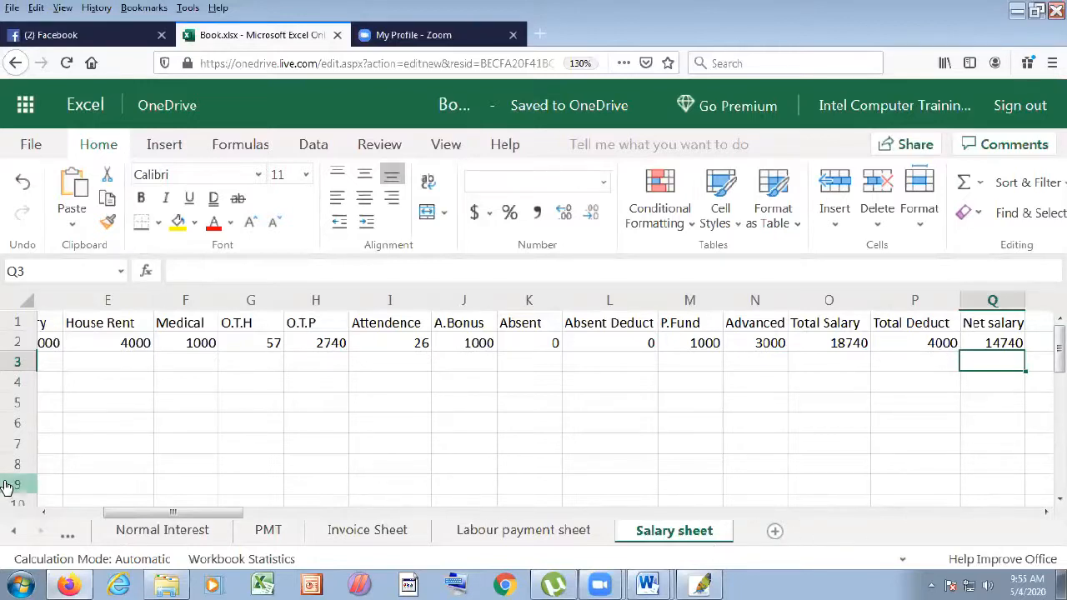
scroll(43, 509, left, 3)
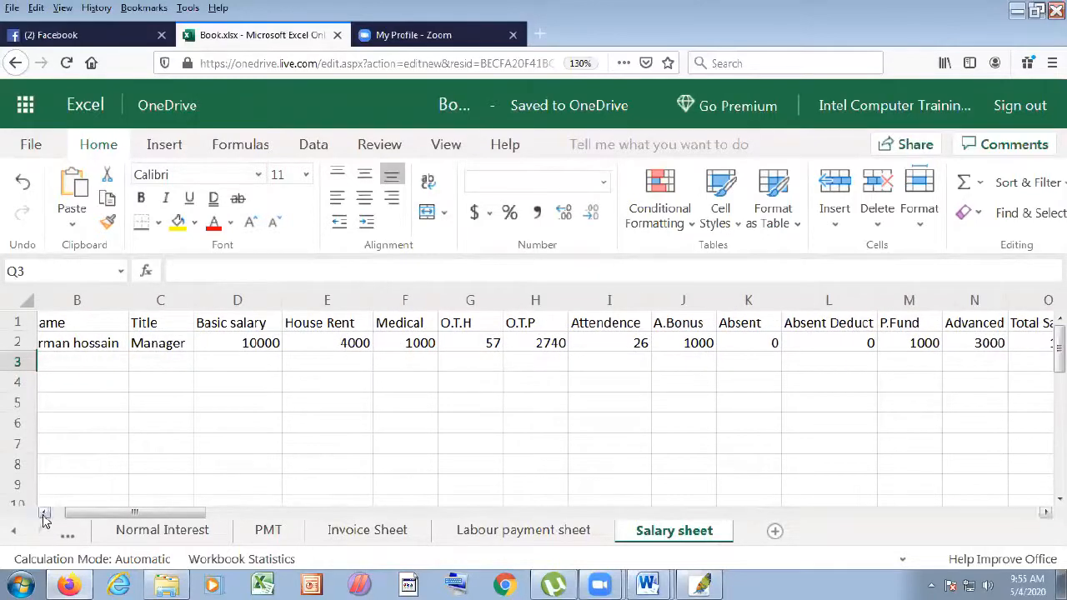
- Fill A3:D3 with serial 2, the second employee's name, title MD and basic salary 20000
scroll(45, 512, left, 2)
click(82, 364)
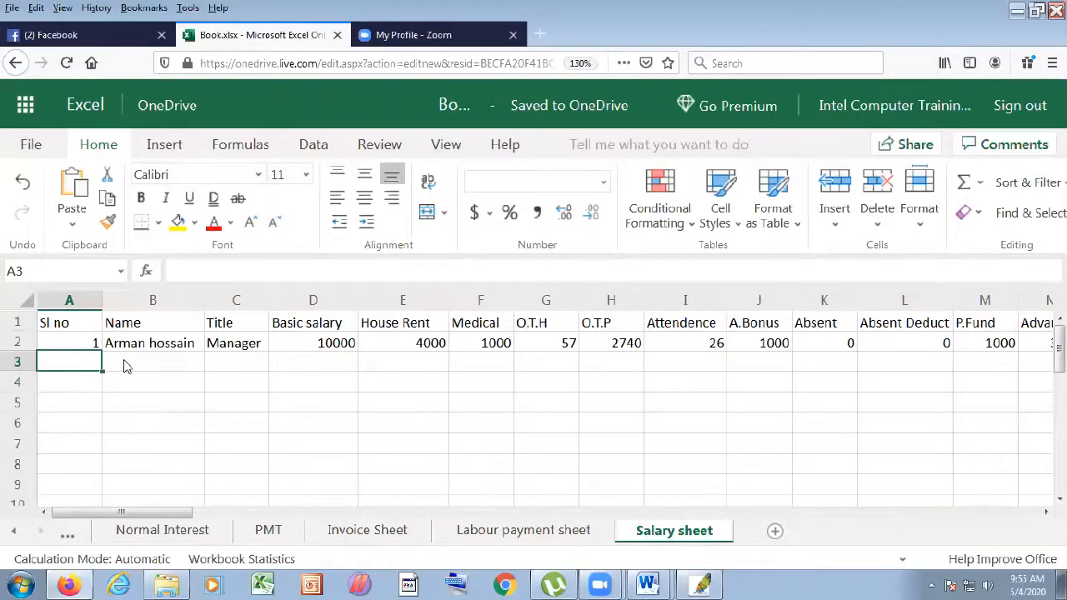
text(2)
key(Tab)
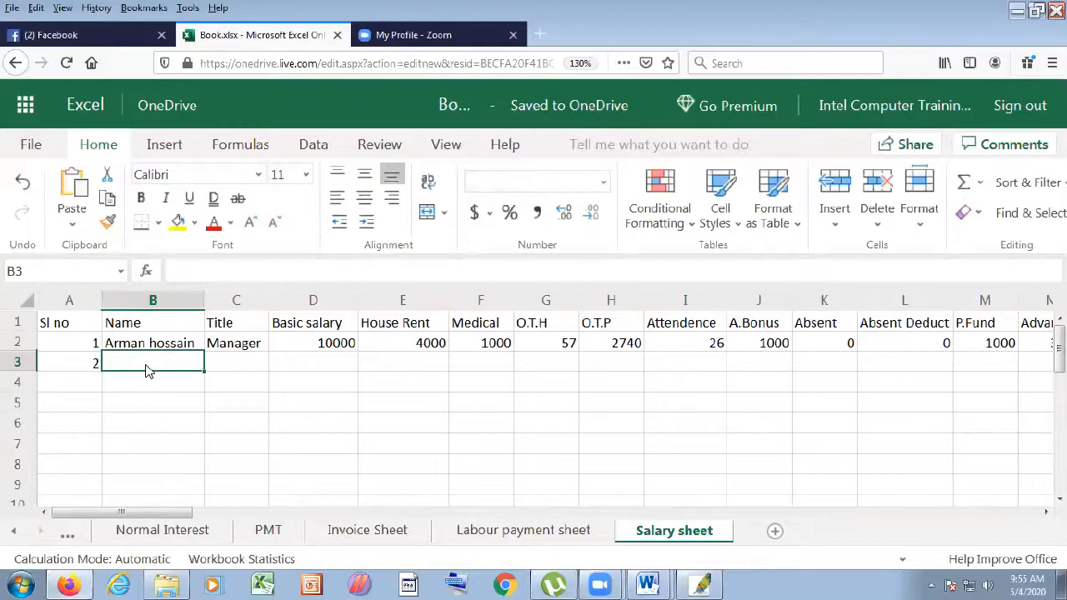
text(Partho)
click(236, 363)
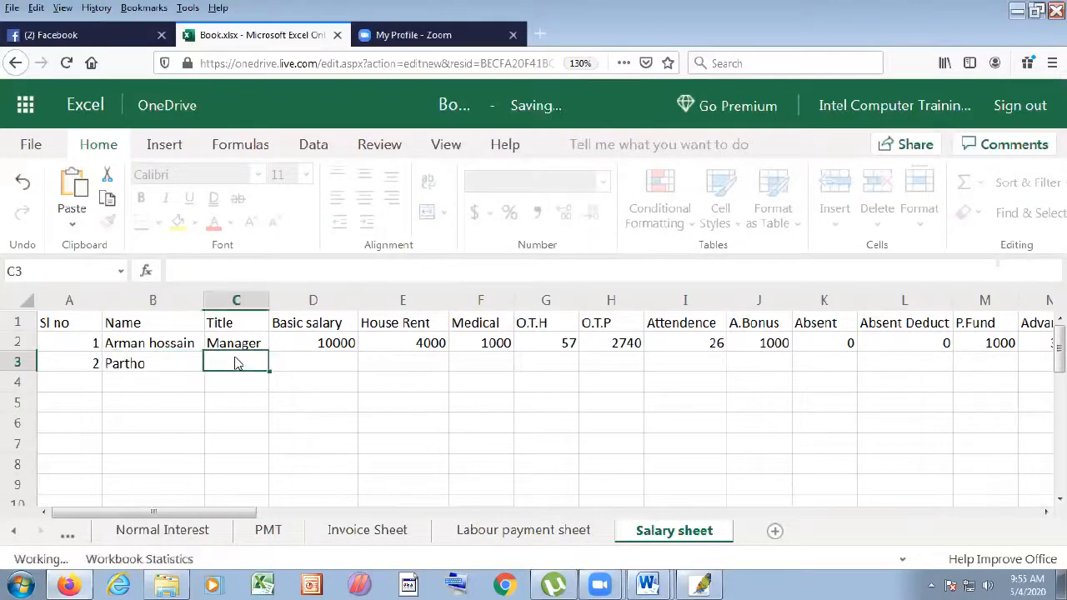
text(MD)
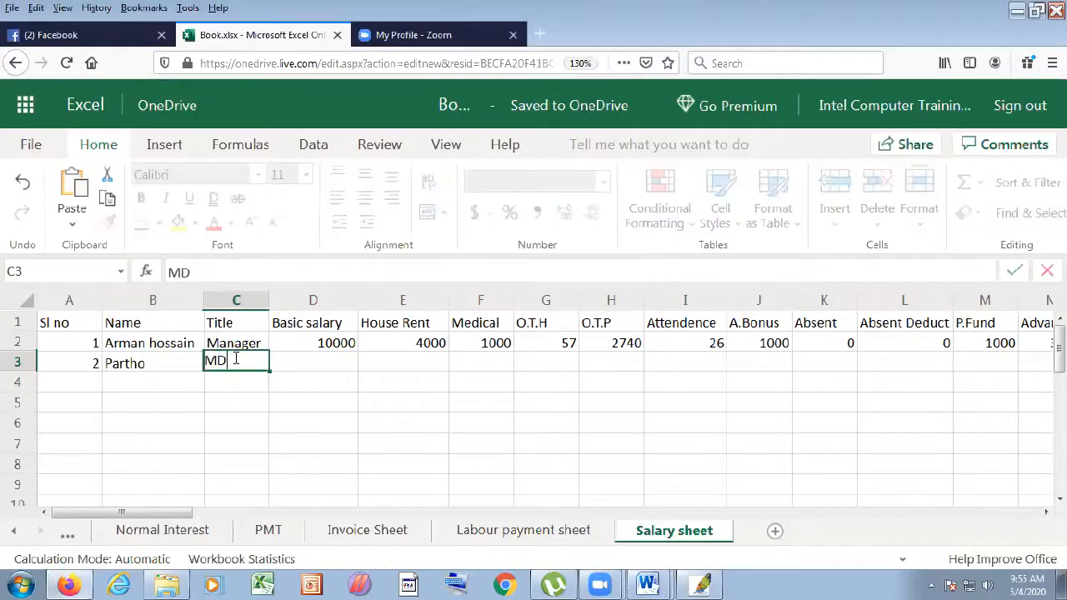
click(293, 372)
text(20000)
- Copy the House Rent and Medical cells from row 2 down to row 3, giving 8000 and 1000
click(444, 349)
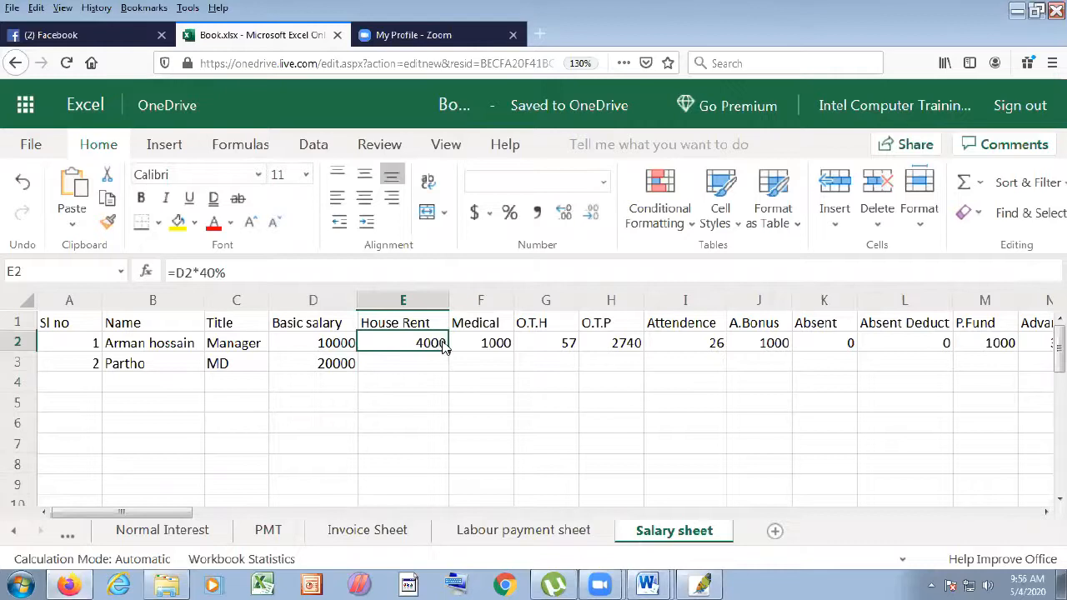
drag(448, 352, 443, 365)
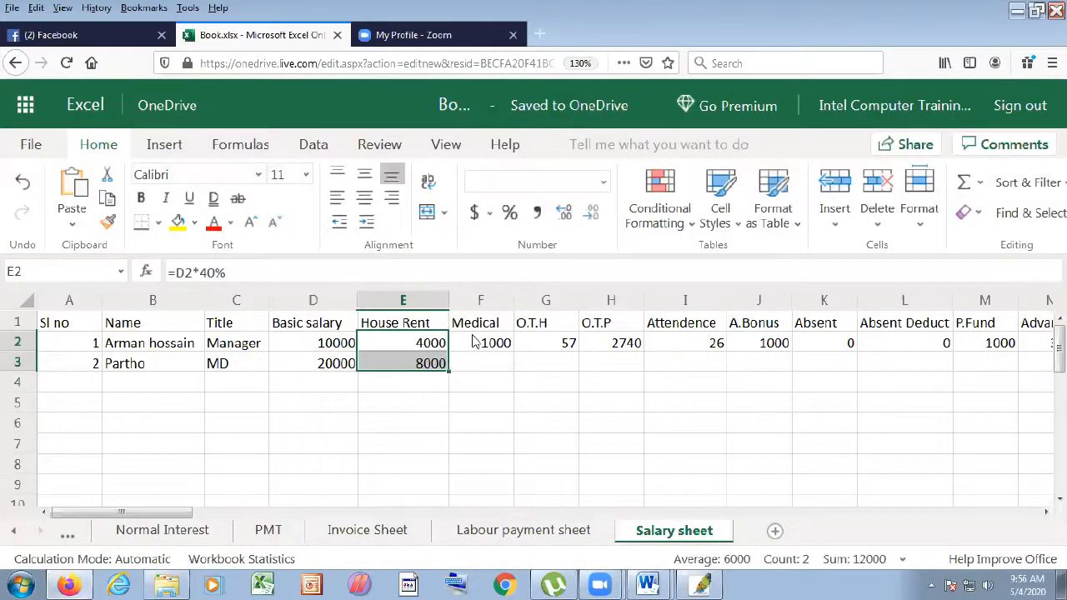
click(484, 345)
click(495, 362)
click(507, 344)
drag(510, 350, 542, 353)
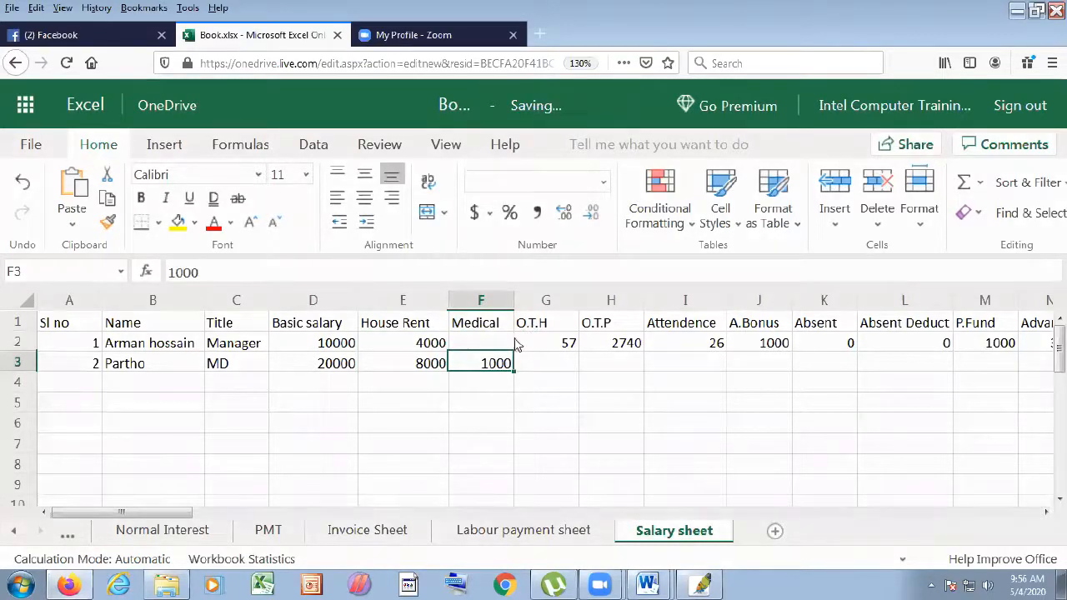
key(ctrl+z)
click(508, 347)
drag(512, 351, 513, 362)
- Enter 60 overtime hours for the second employee and copy the overtime pay formula down
click(555, 367)
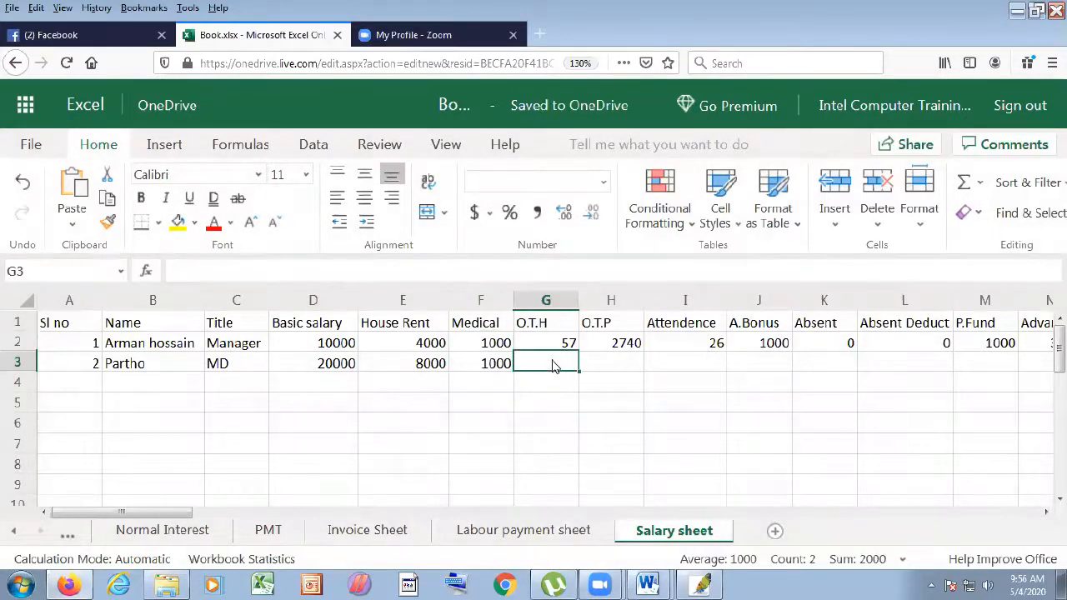
text(60)
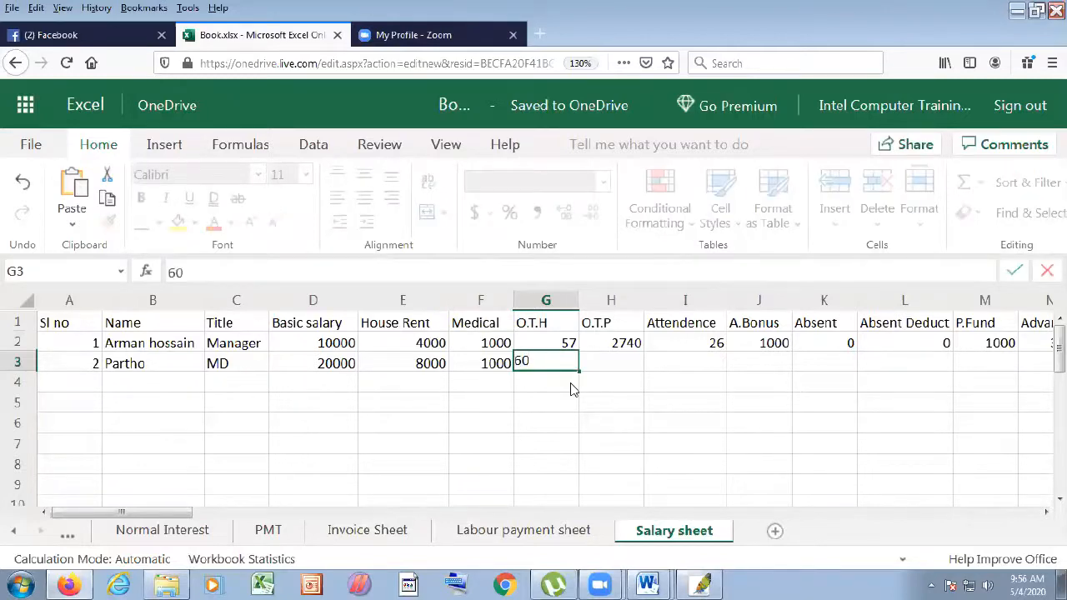
key(Return)
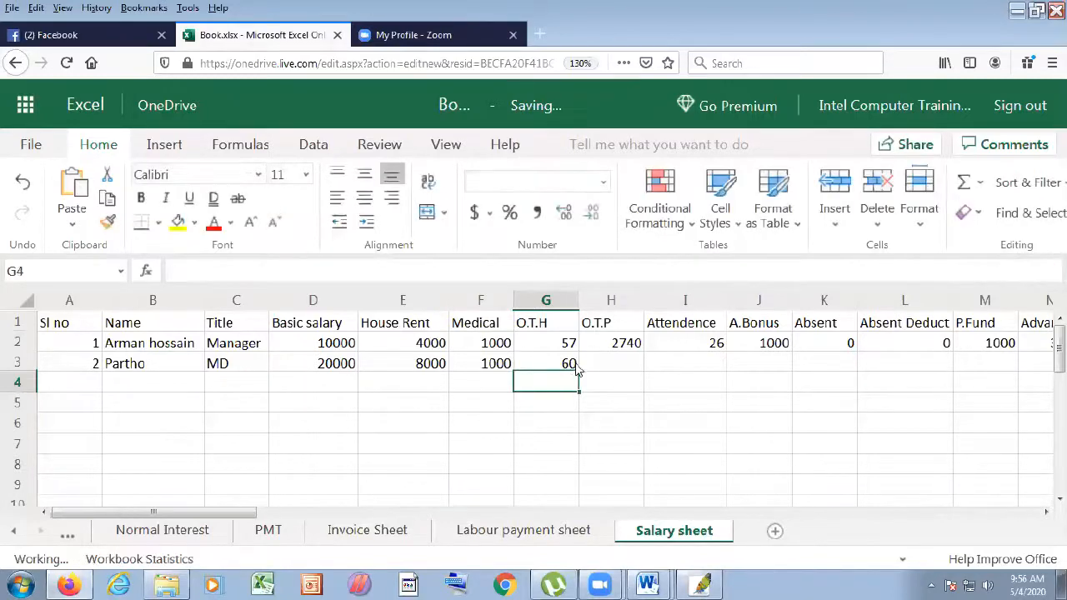
click(634, 347)
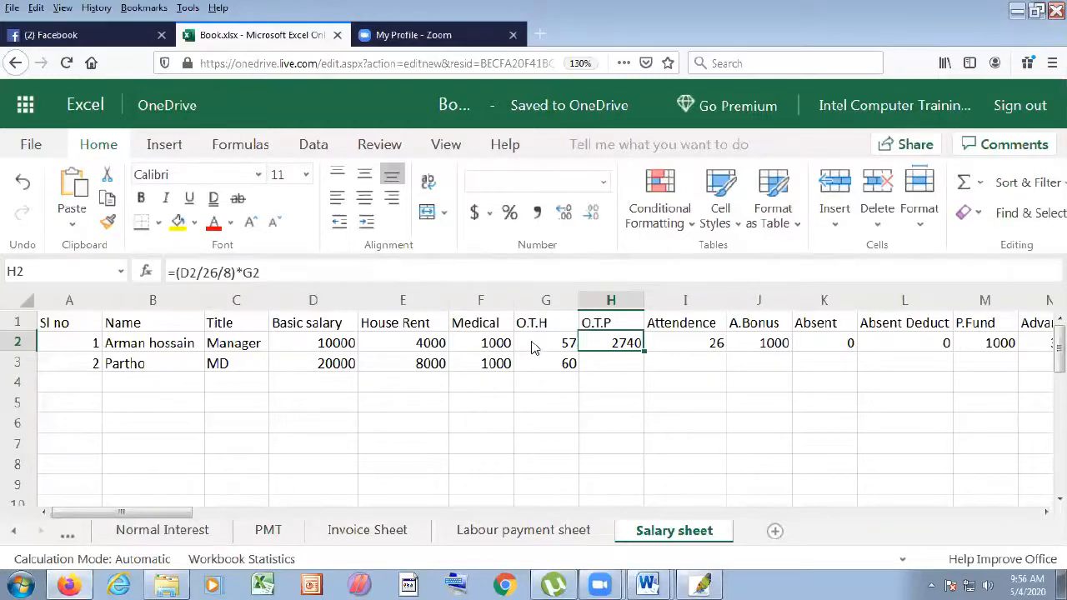
drag(647, 353, 644, 373)
- Enter attendance 26 in I3 and copy the bonus and absent formulas down to row 3
click(692, 358)
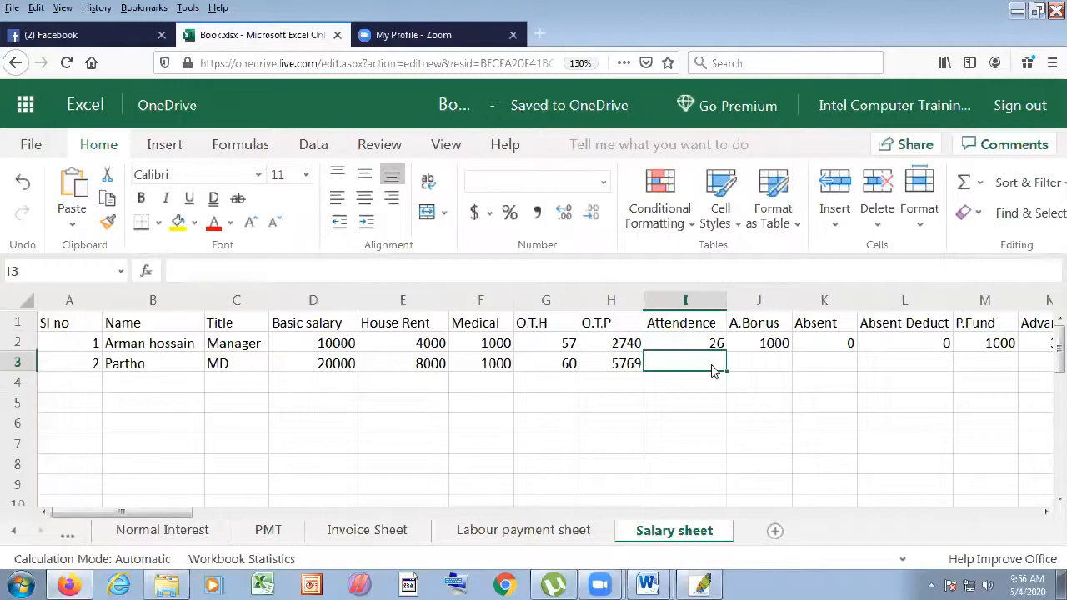
text(26)
key(Return)
click(769, 345)
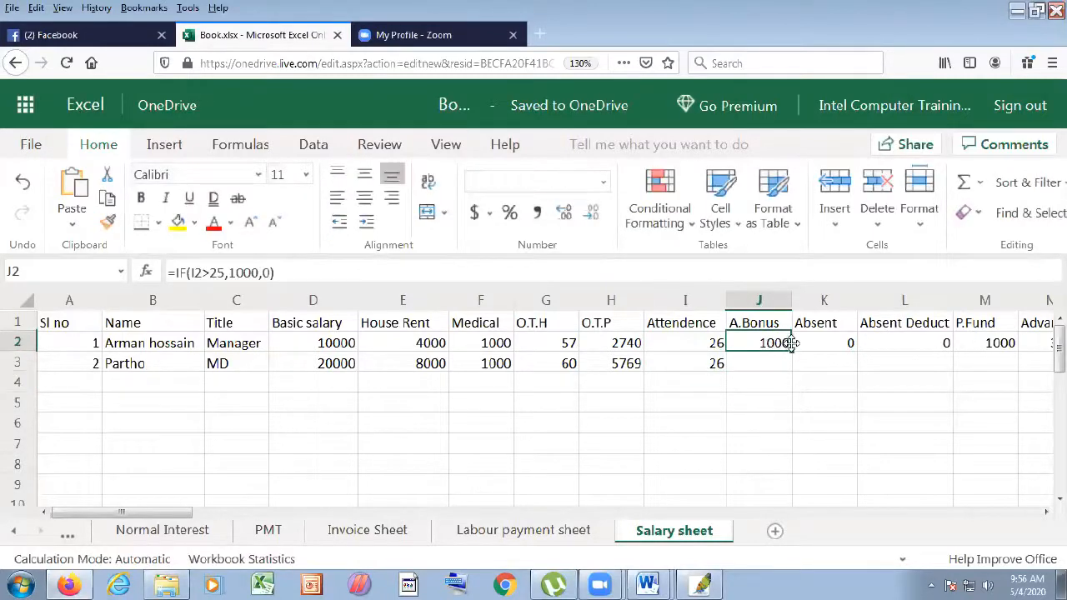
drag(793, 350, 794, 367)
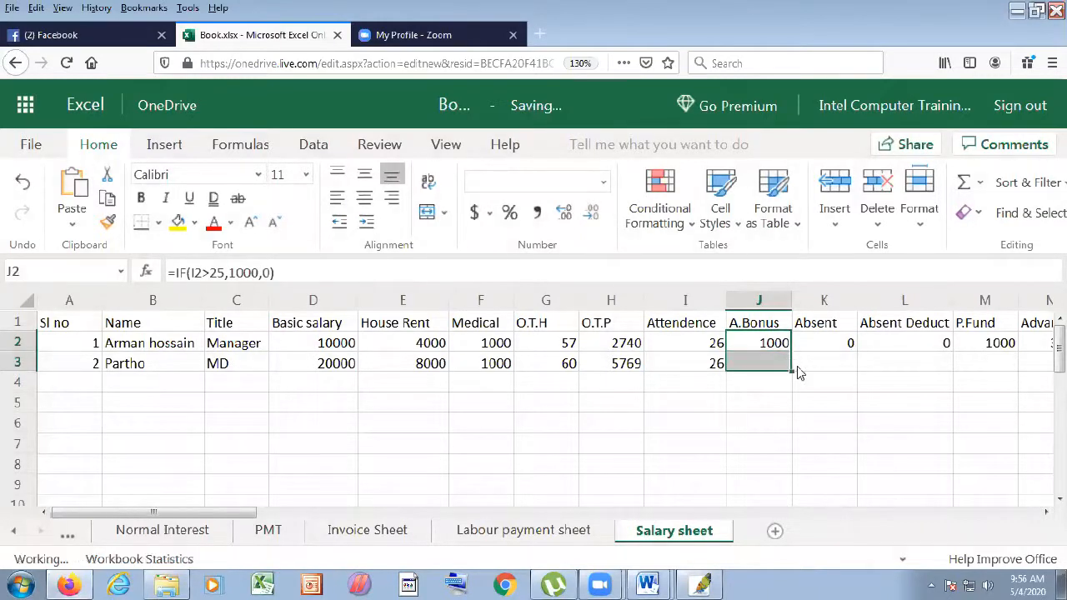
click(821, 346)
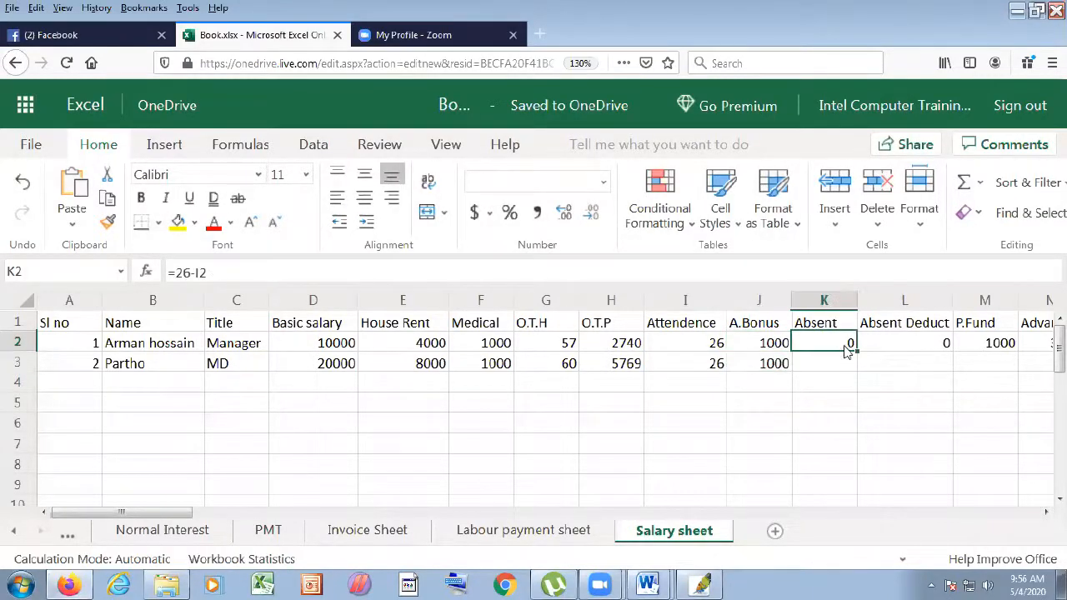
drag(857, 350, 853, 367)
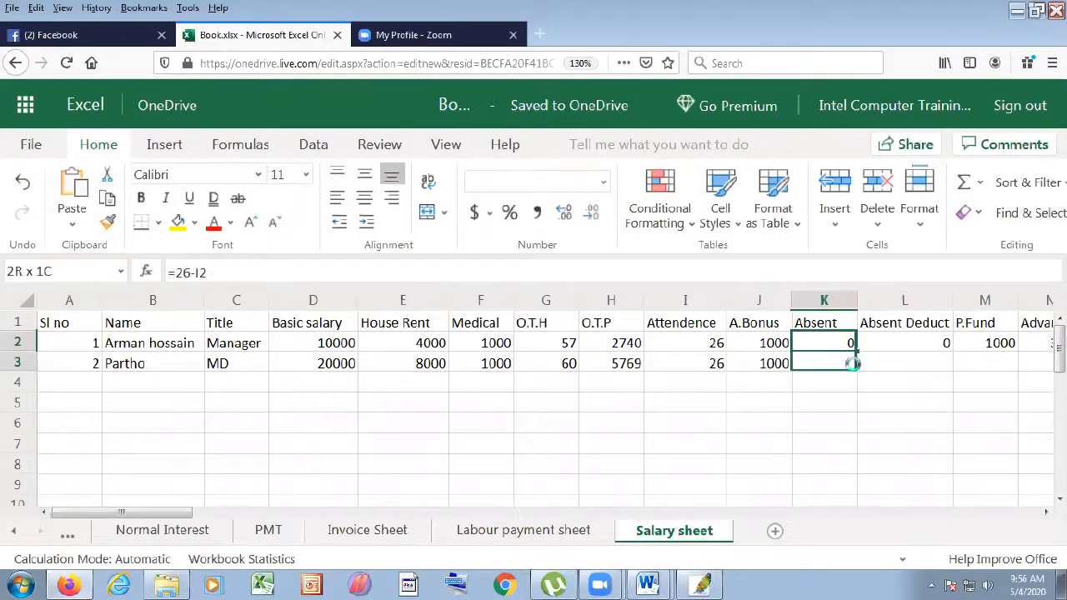
- Correct the second employee's attendance to 25 so absent shows 1
click(712, 365)
text(25)
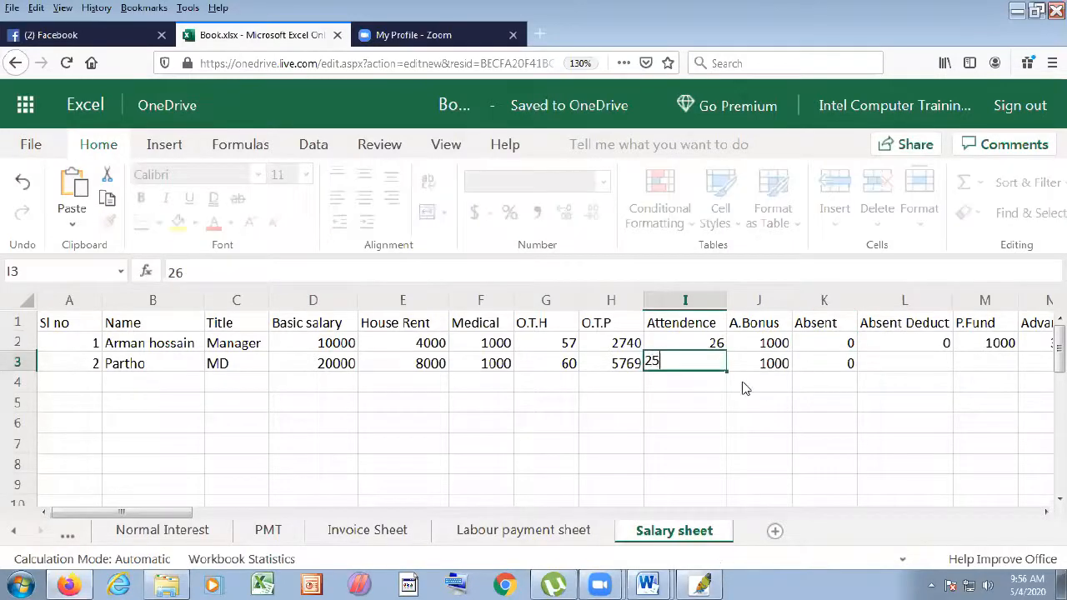
click(741, 386)
click(851, 368)
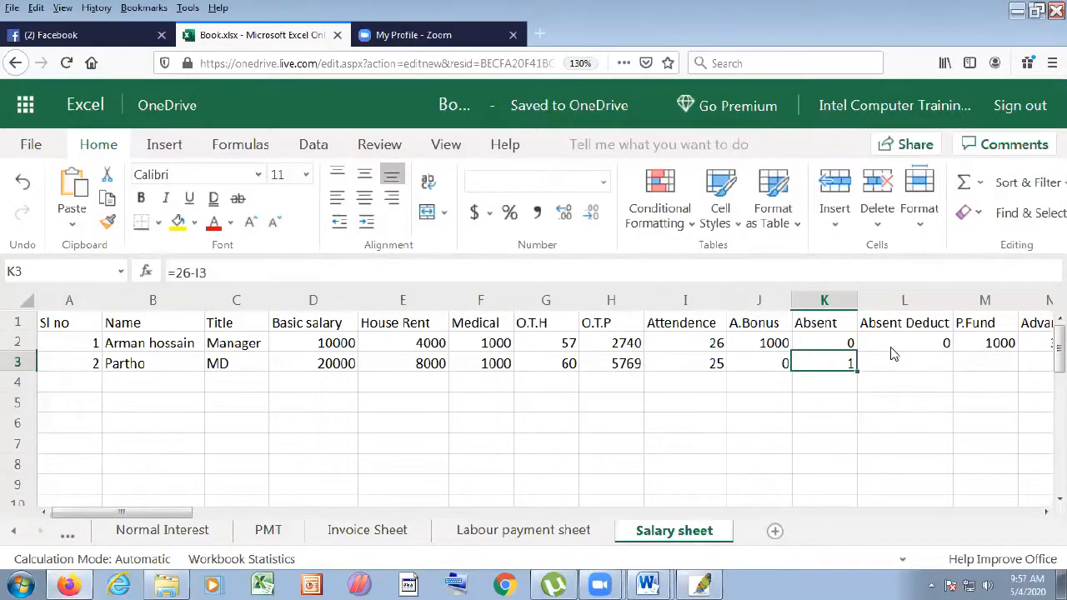
- Copy the absent deduction and P.Fund formulas down, giving 769 and 2000
click(941, 345)
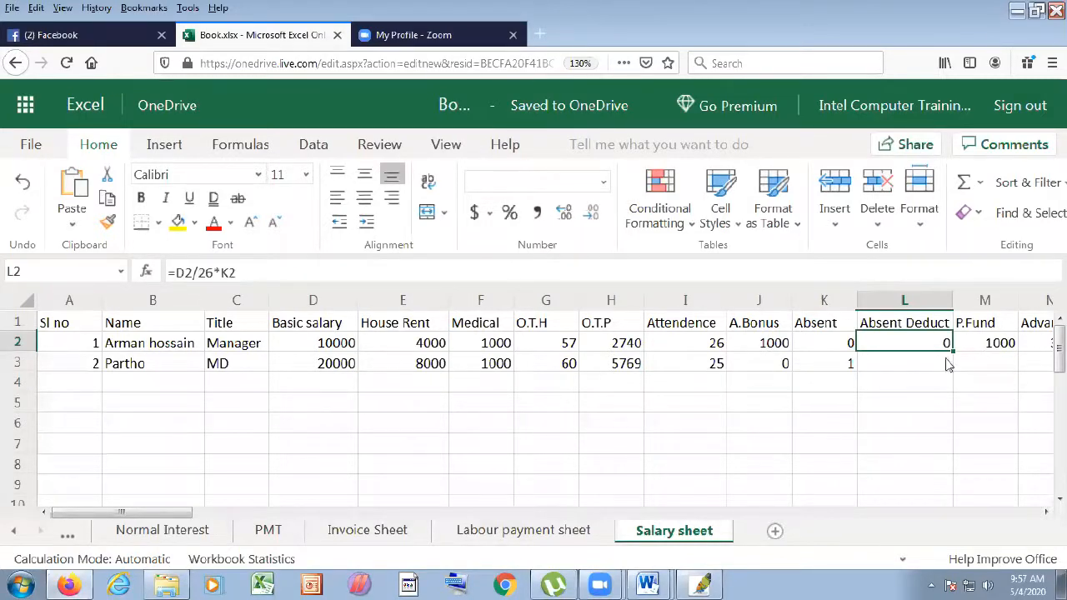
drag(953, 351, 928, 367)
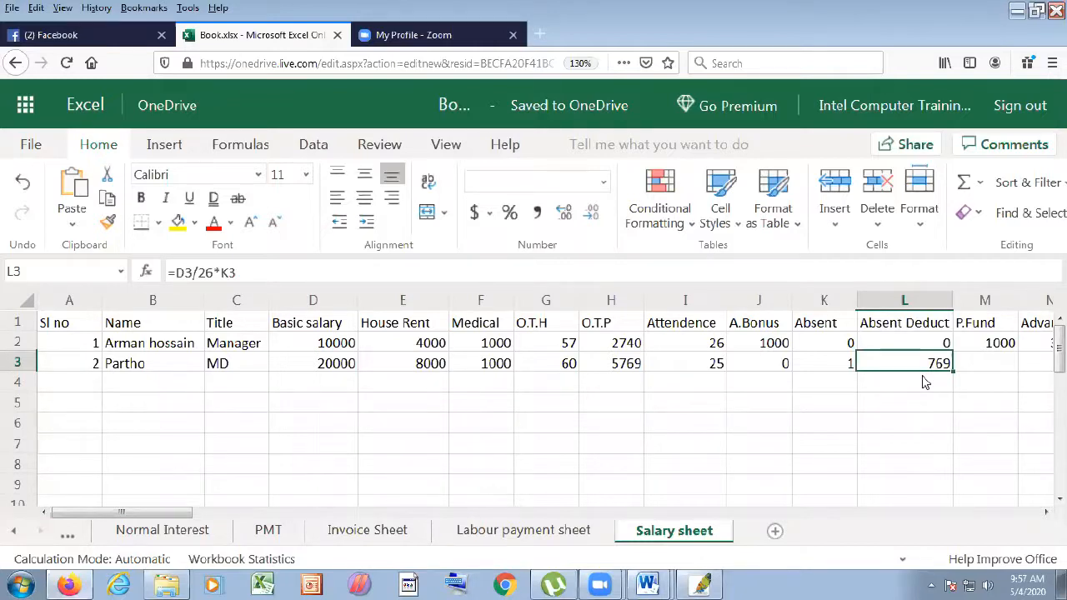
click(1001, 347)
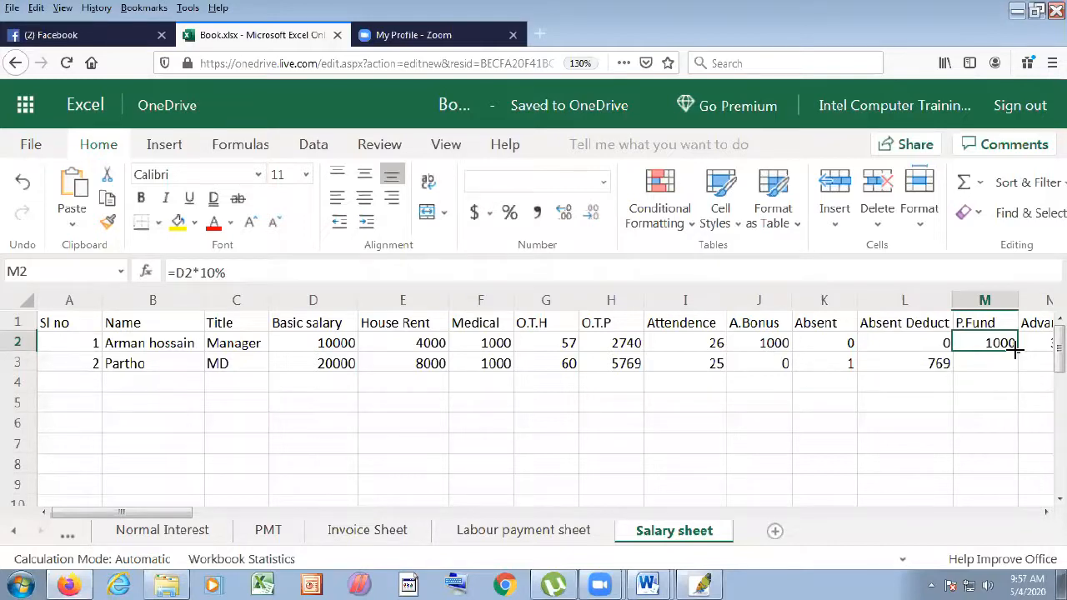
drag(1016, 351, 1015, 369)
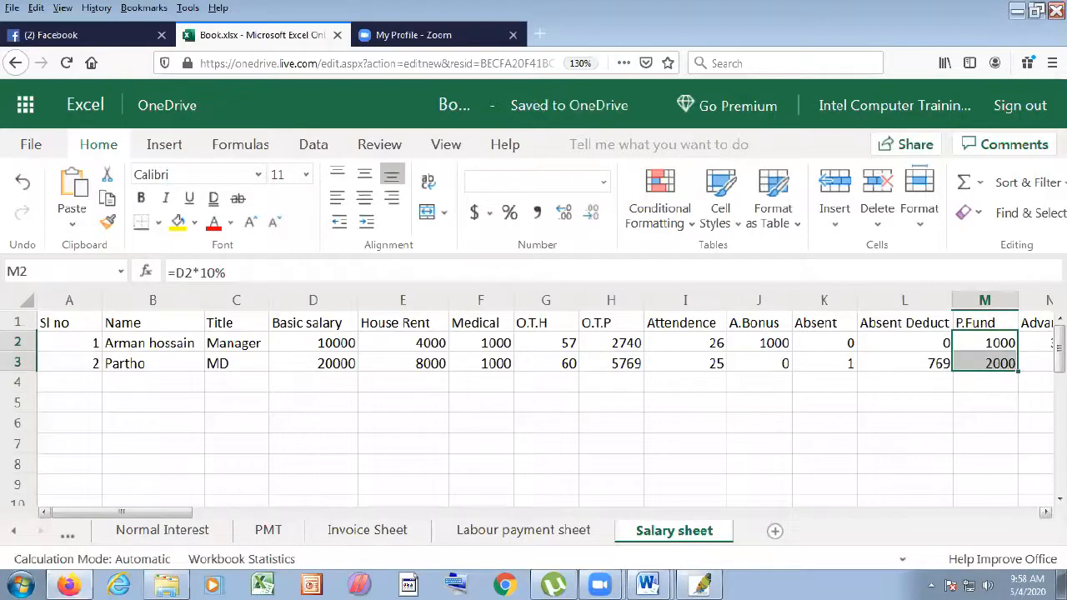
- Enter an advance of 0 for the second employee in N3
scroll(846, 492, right, 5)
click(44, 513)
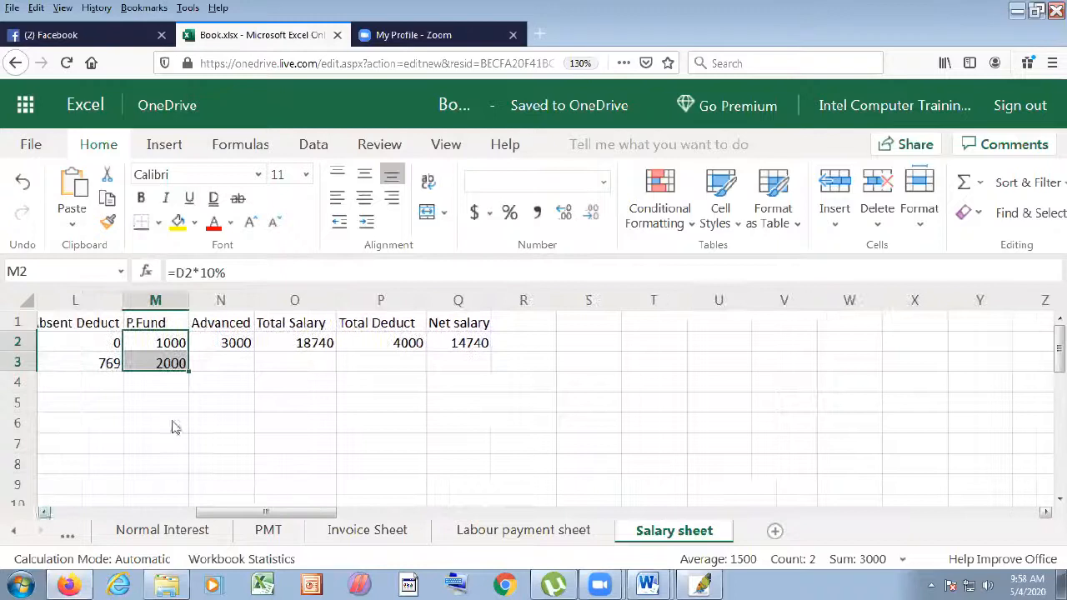
click(241, 360)
text(0)
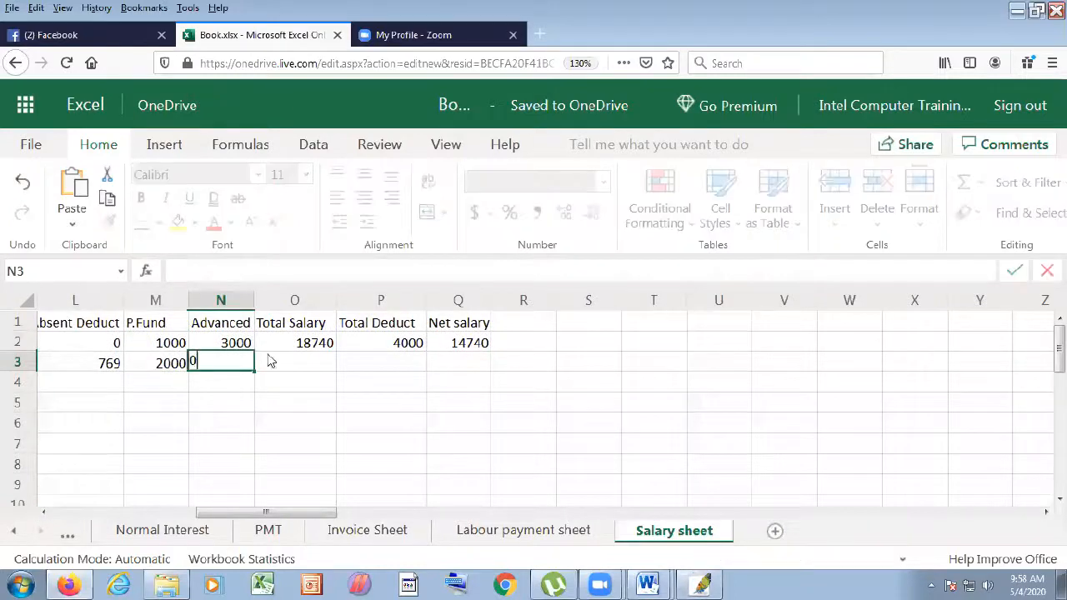
click(284, 362)
click(289, 345)
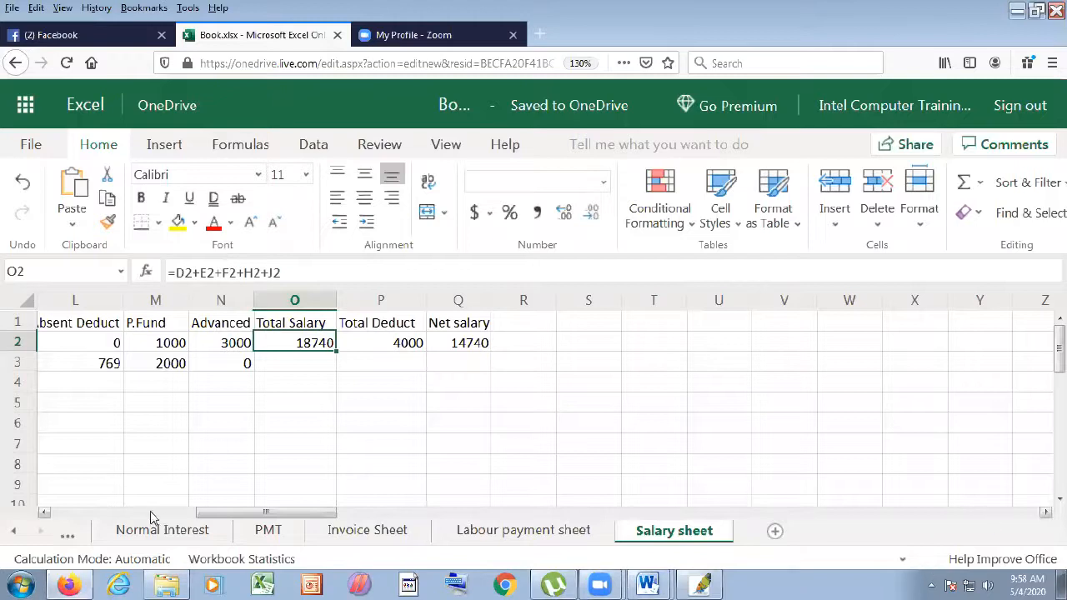
- Check the Total Salary formula in O2 and copy it down, giving 34769
click(53, 512)
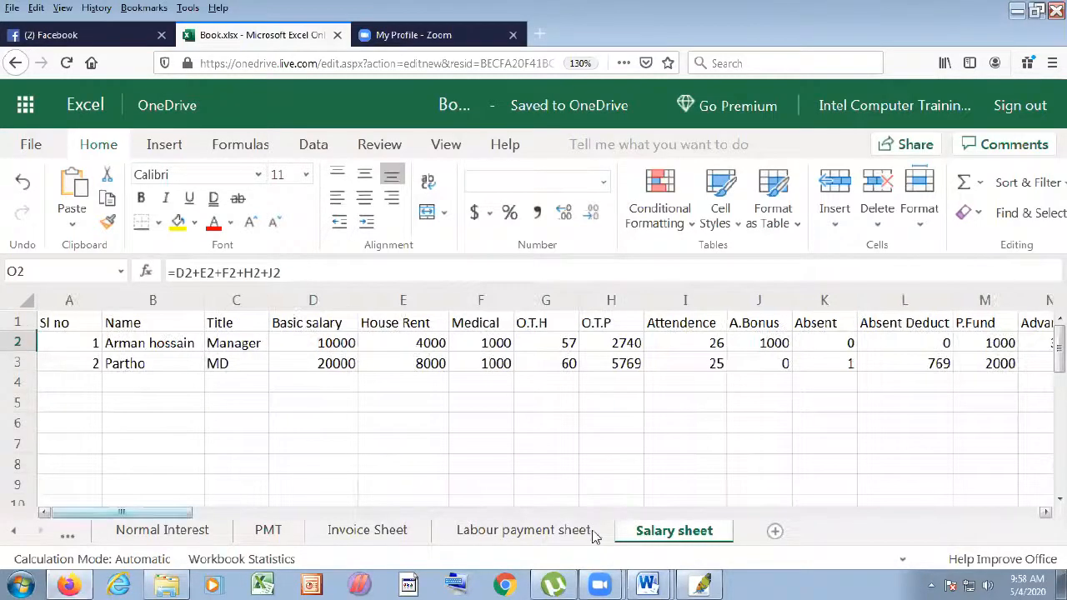
click(1048, 512)
click(1047, 512)
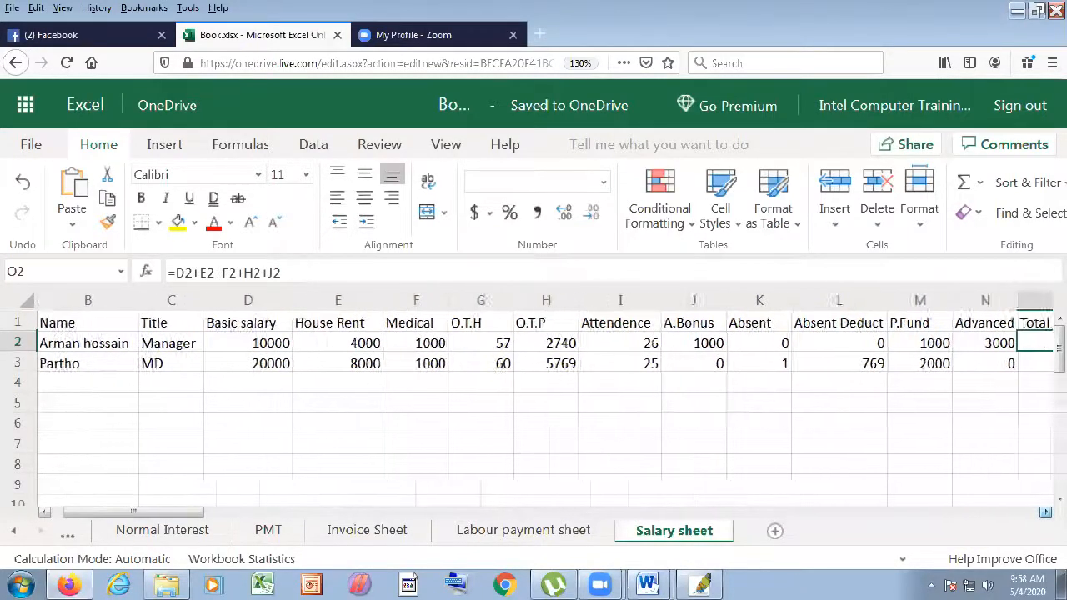
click(1047, 512)
click(1047, 512)
click(1047, 512)
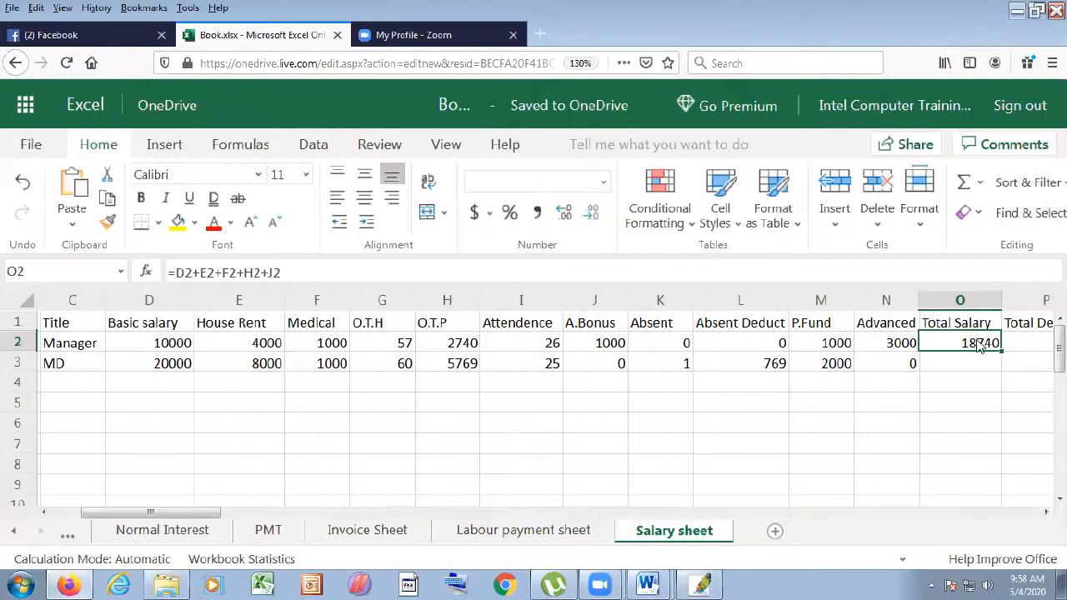
click(234, 276)
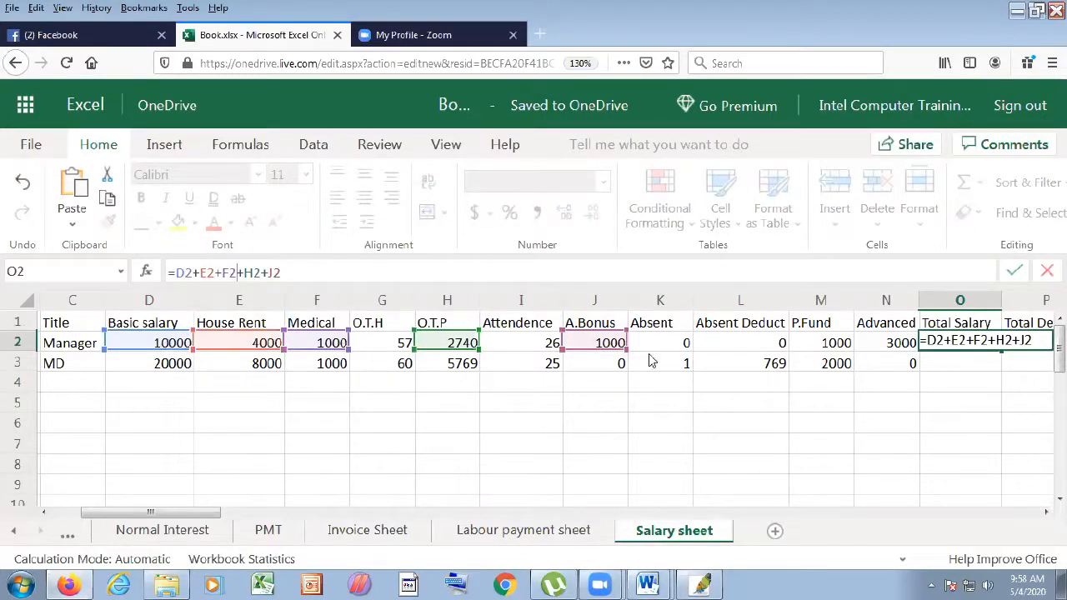
key(Return)
click(991, 344)
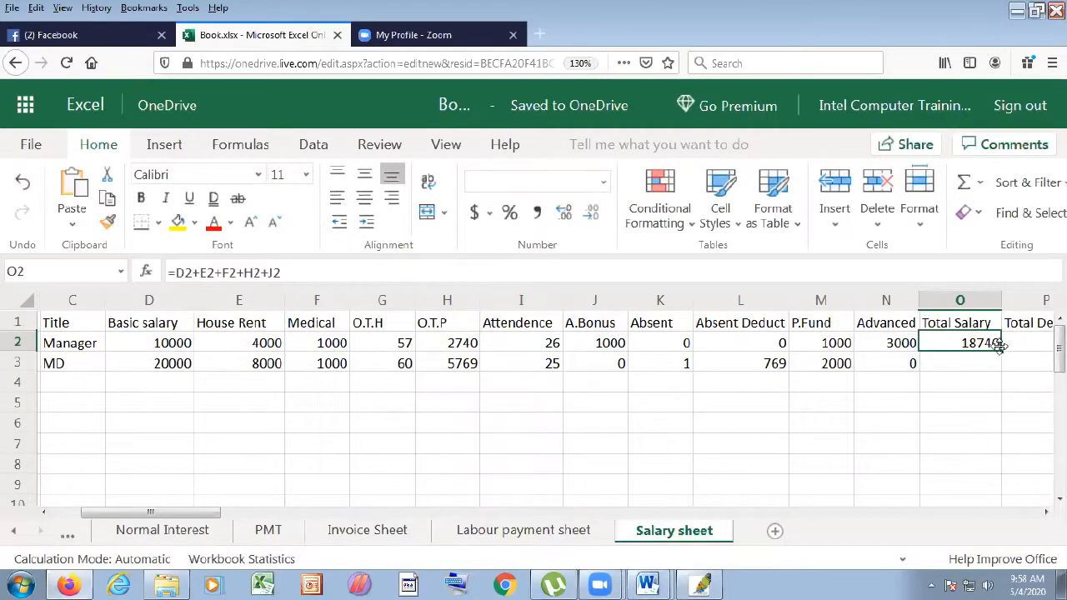
drag(1001, 353, 1005, 367)
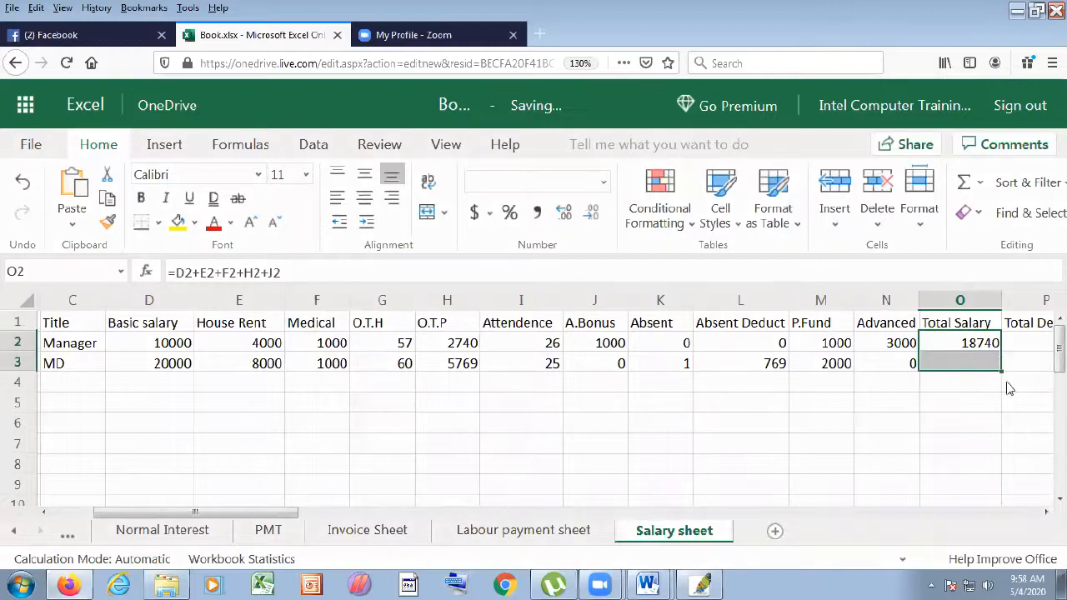
- Copy the Total Deduct and Net salary formulas down, giving 2769 and 32000
click(1046, 512)
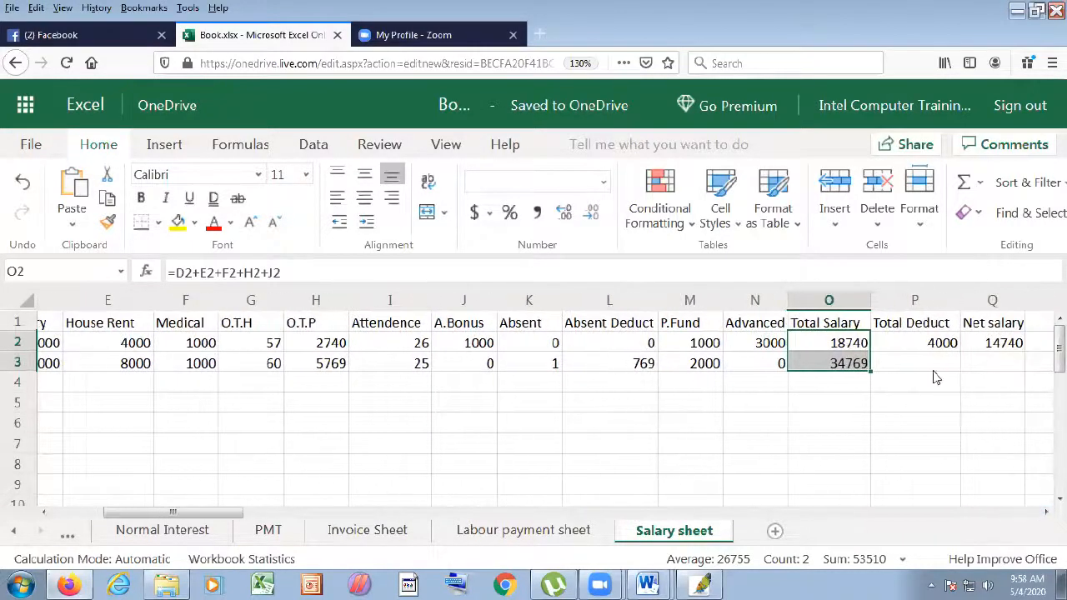
click(950, 341)
drag(960, 353, 959, 363)
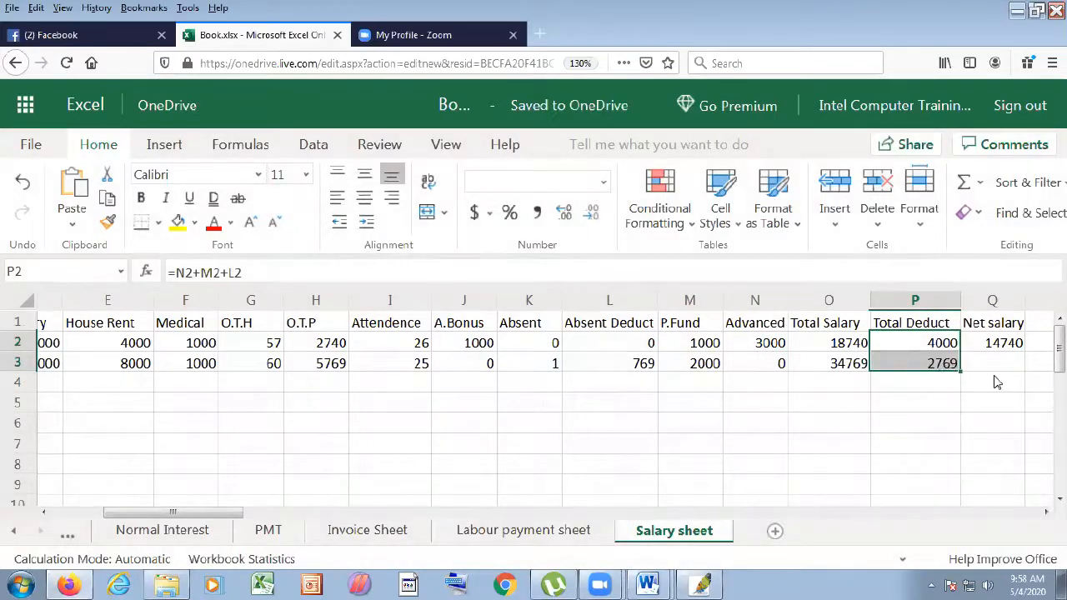
click(1007, 345)
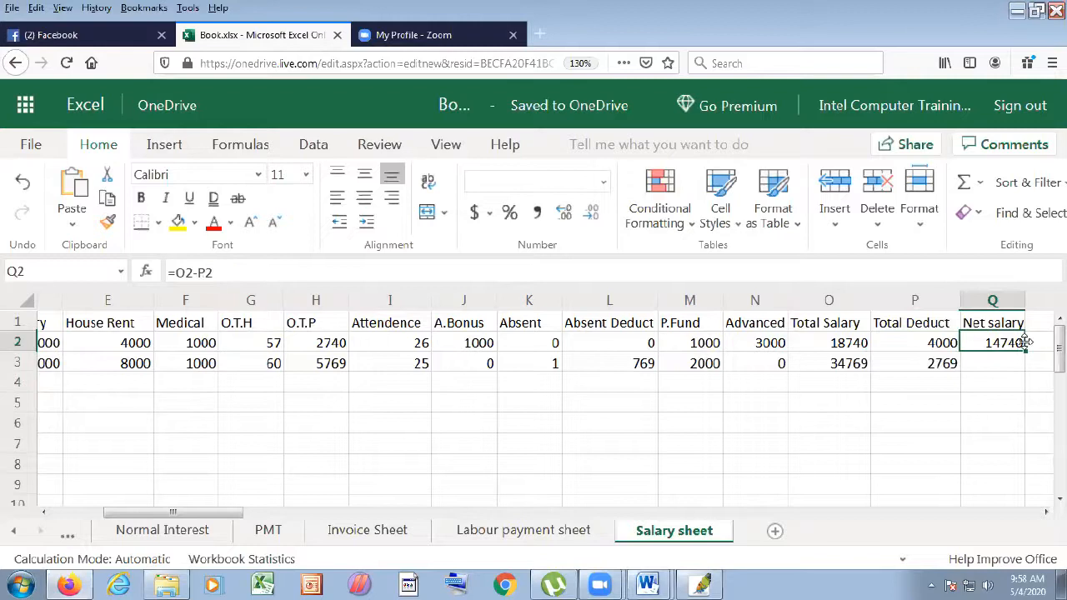
drag(1026, 350, 1027, 367)
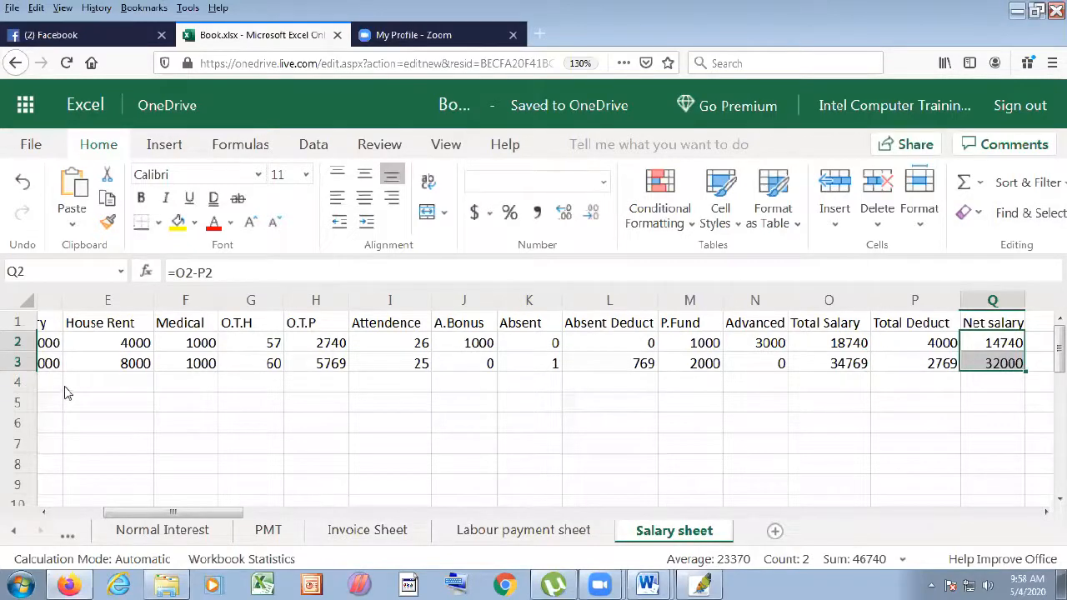
drag(174, 512, 46, 513)
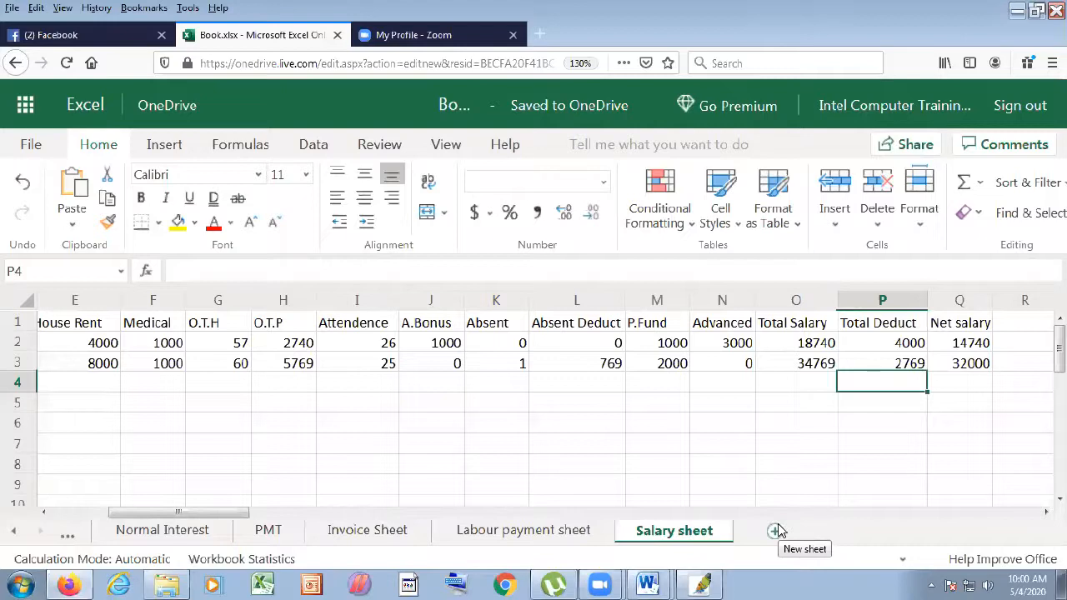
- Insert three blank rows above the table headers and merge and centre G1:L3
right_click(13, 325)
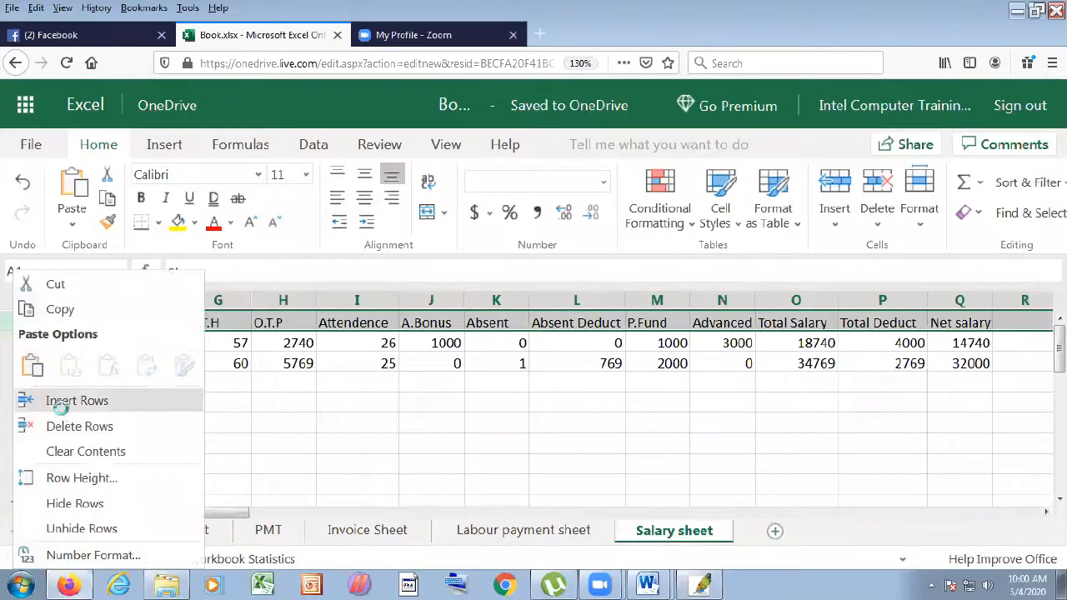
click(55, 402)
right_click(19, 344)
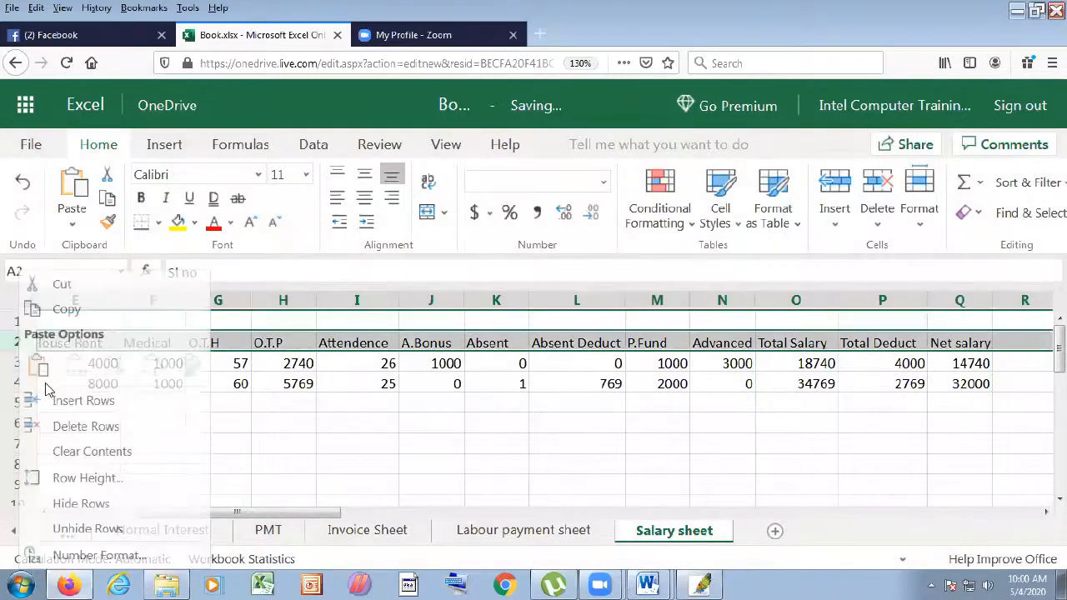
click(55, 402)
right_click(15, 342)
click(40, 402)
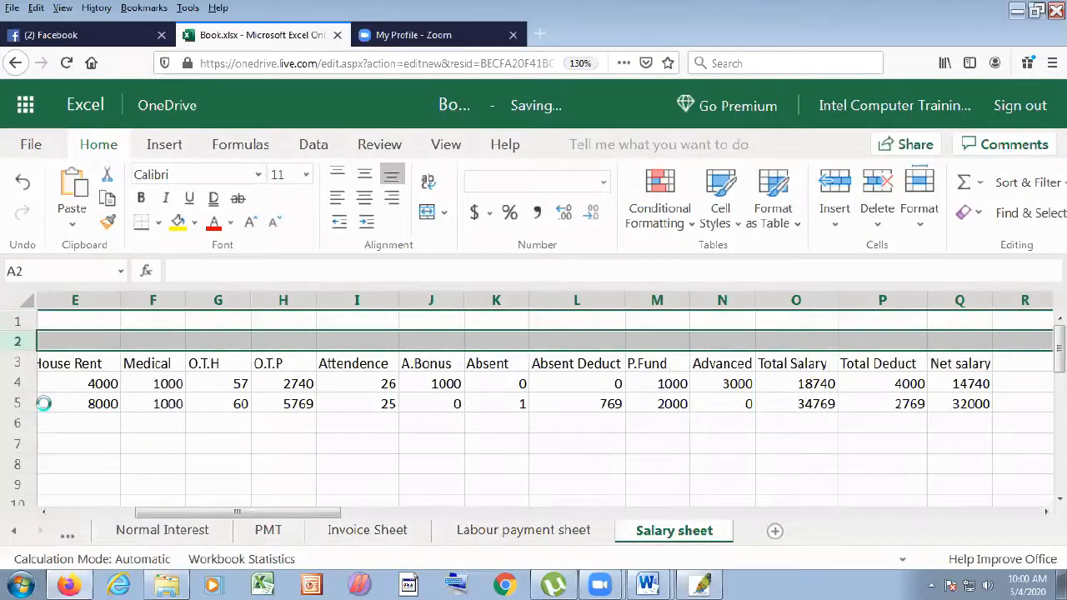
click(183, 322)
drag(208, 332, 548, 353)
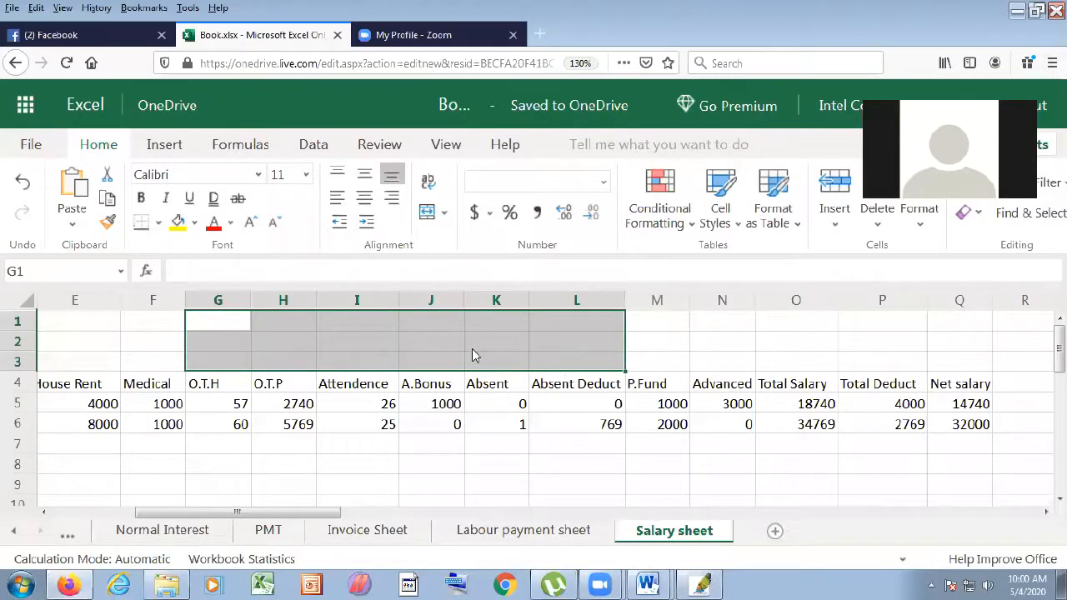
click(427, 212)
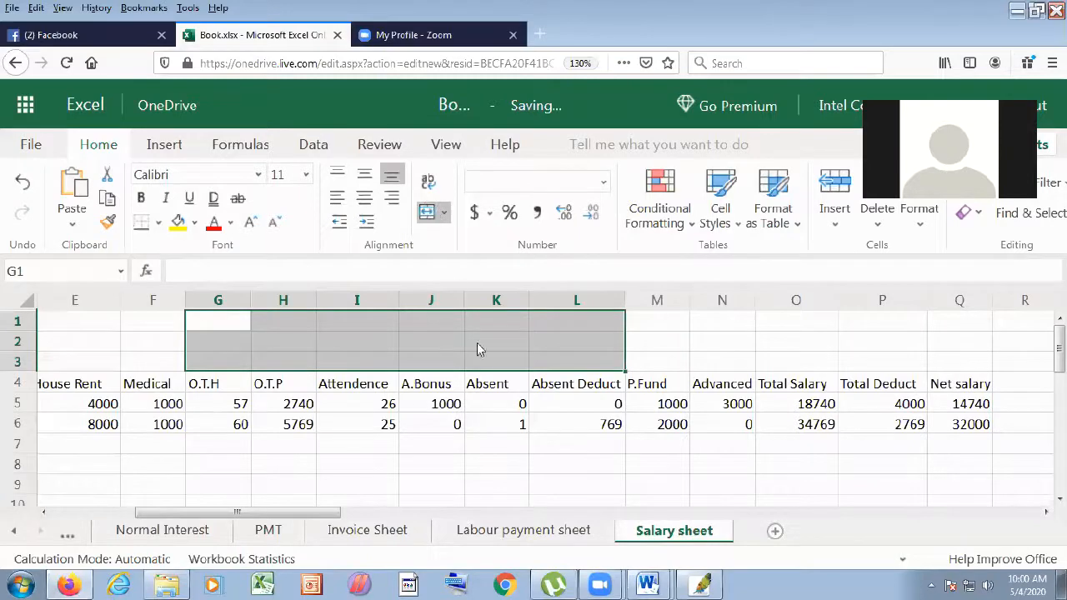
- Type the company name and its Chittagong address into the merged header cell
double_click(365, 339)
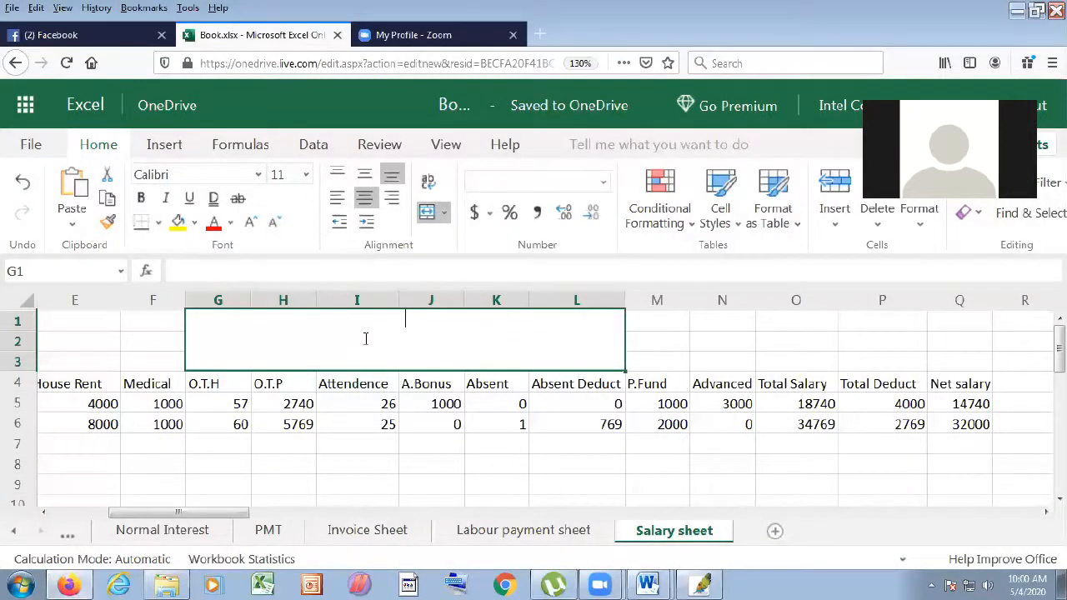
text(Abul K)
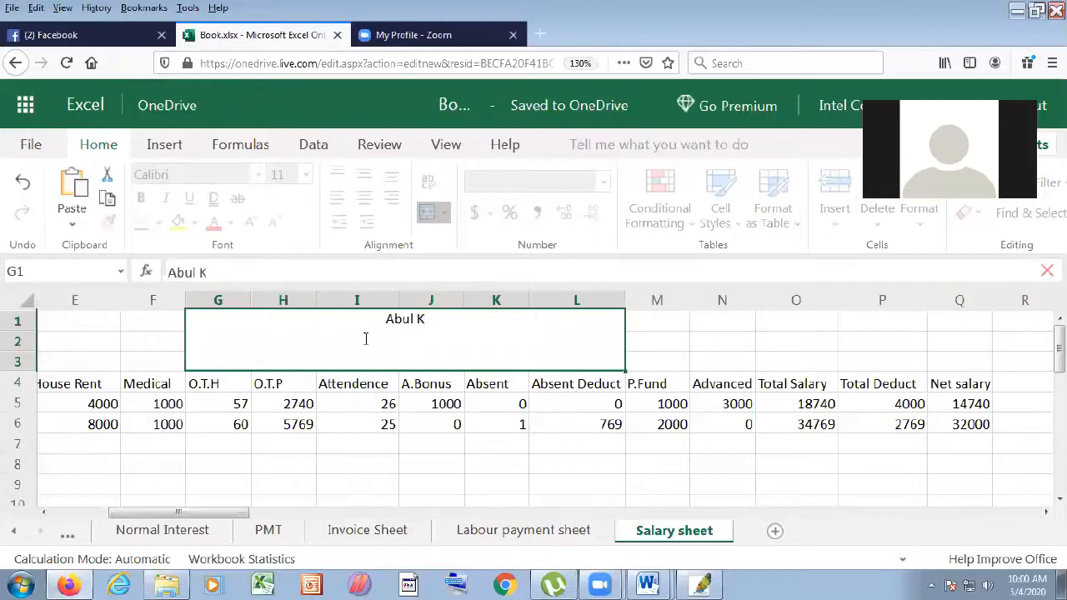
text(hayer )
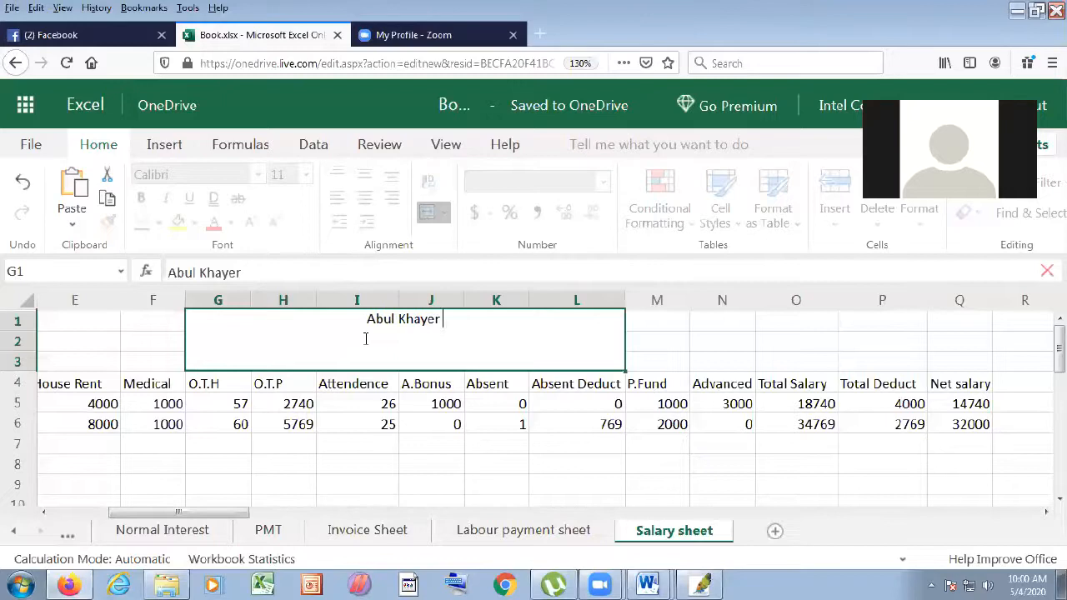
text(Gro)
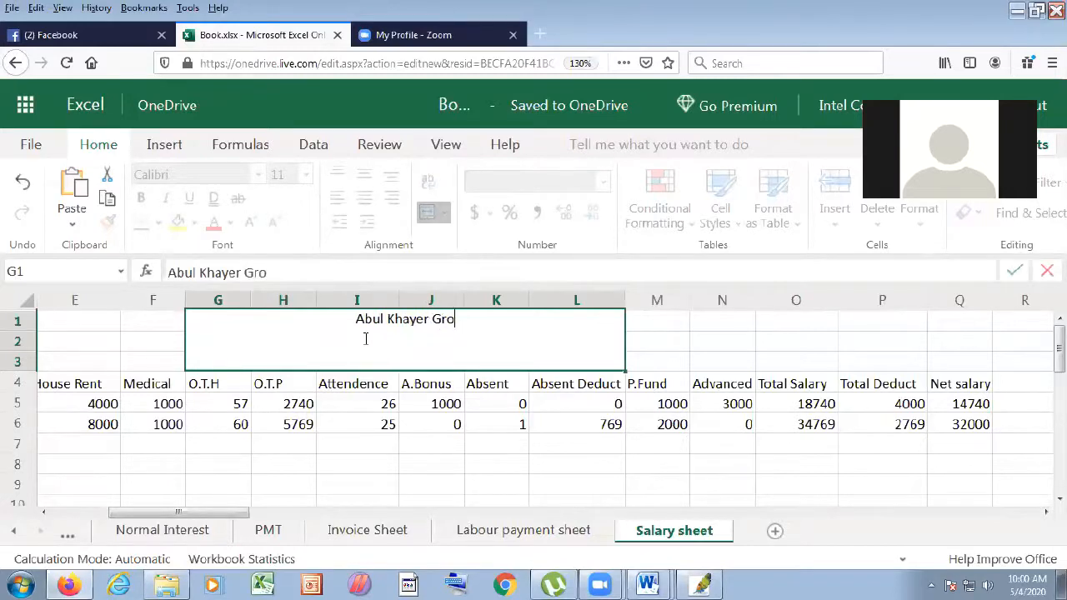
text(up O)
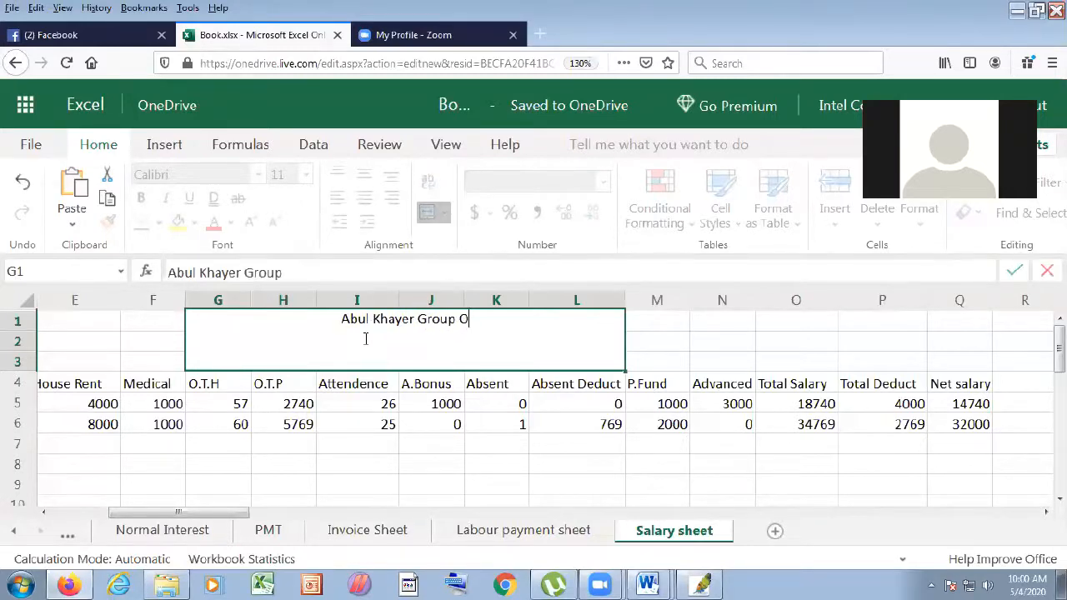
text(f i)
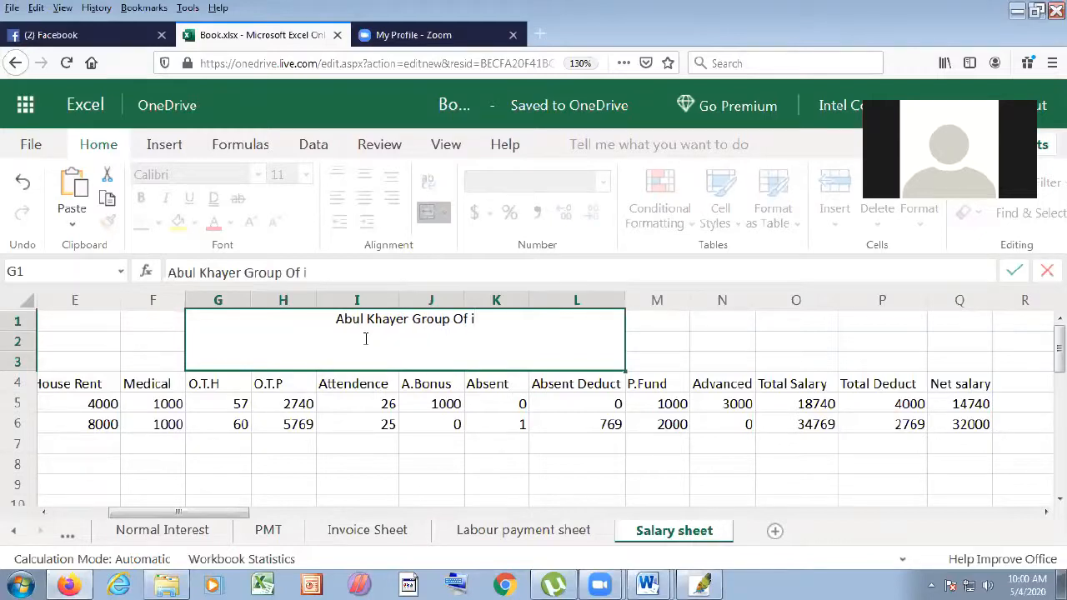
key(BackSpace)
text(Industrui)
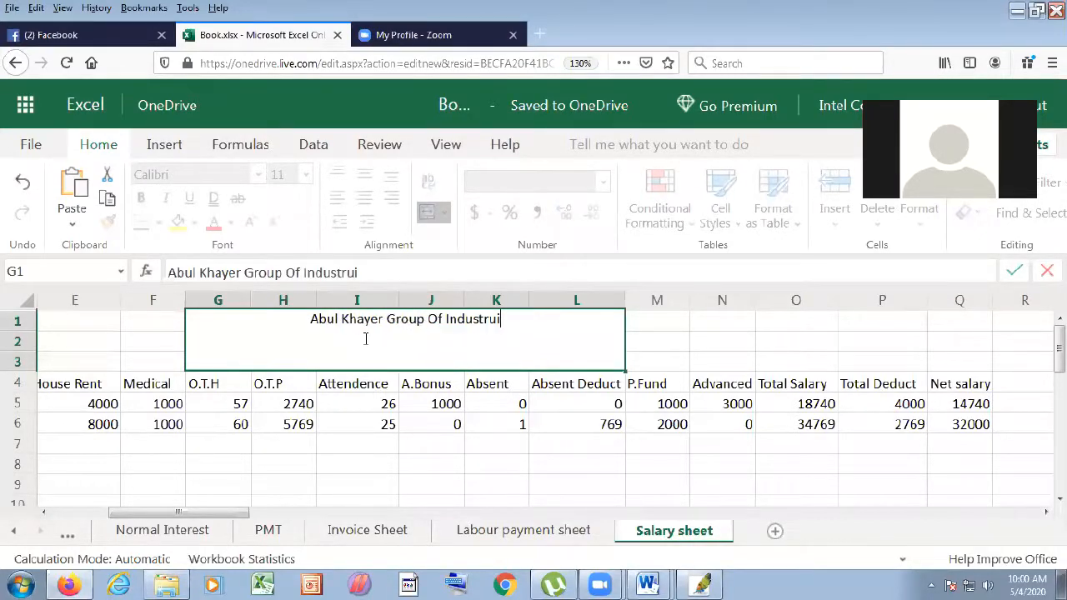
key(BackSpace)
key(BackSpace)
key(BackSpace)
text(ries)
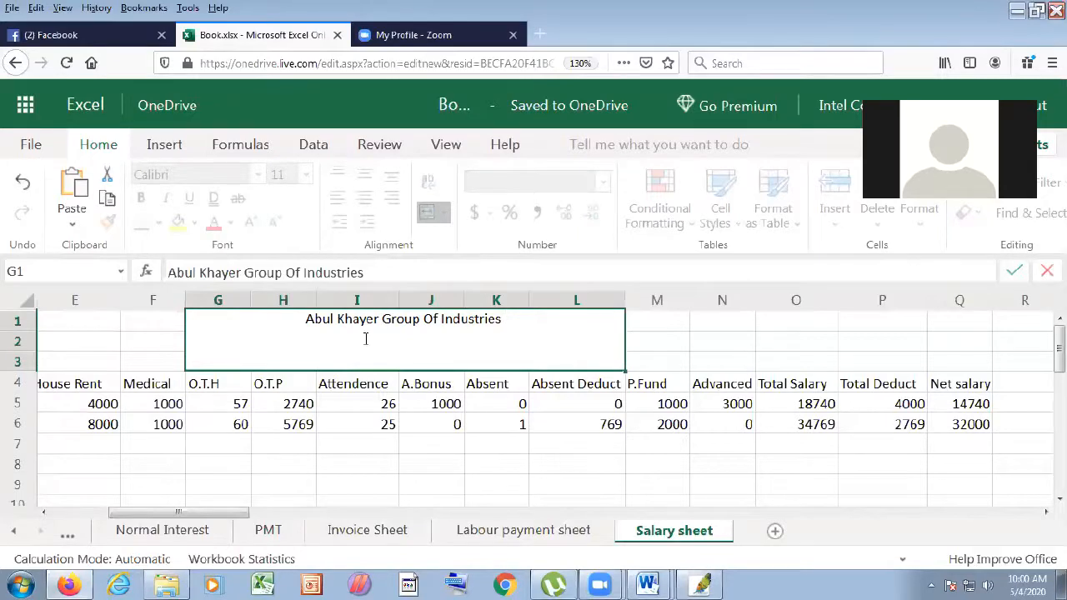
text(Ca)
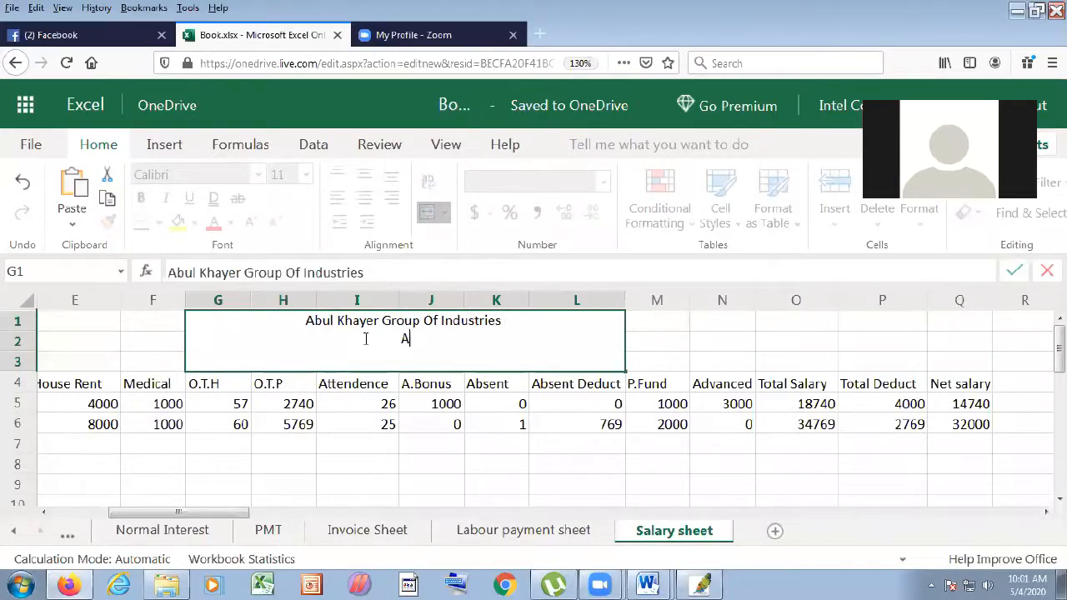
text(bad)
key(BackSpace)
text(<c)
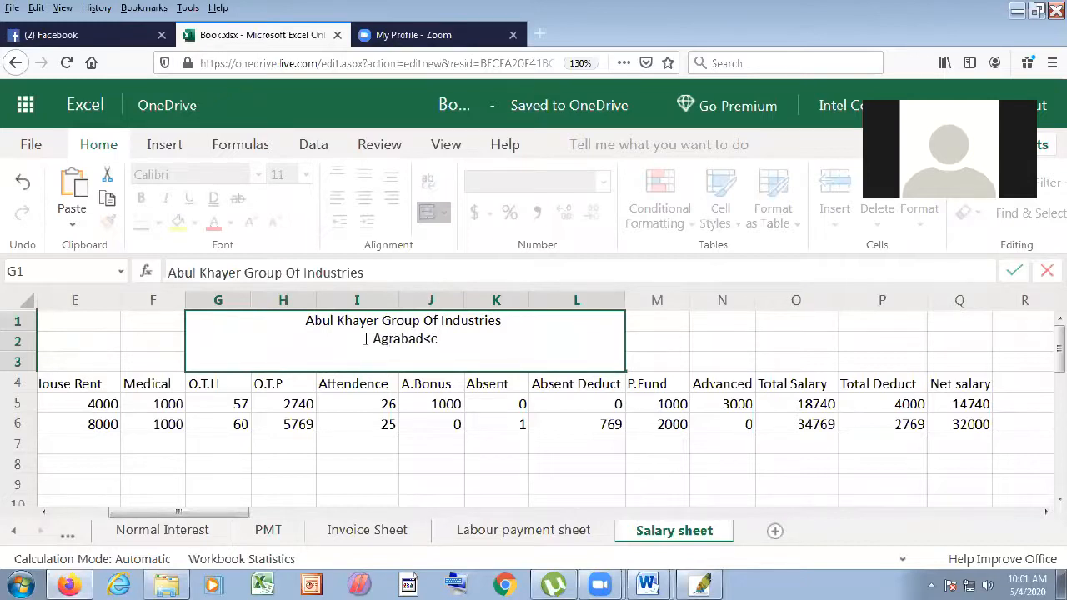
text(hittagong)
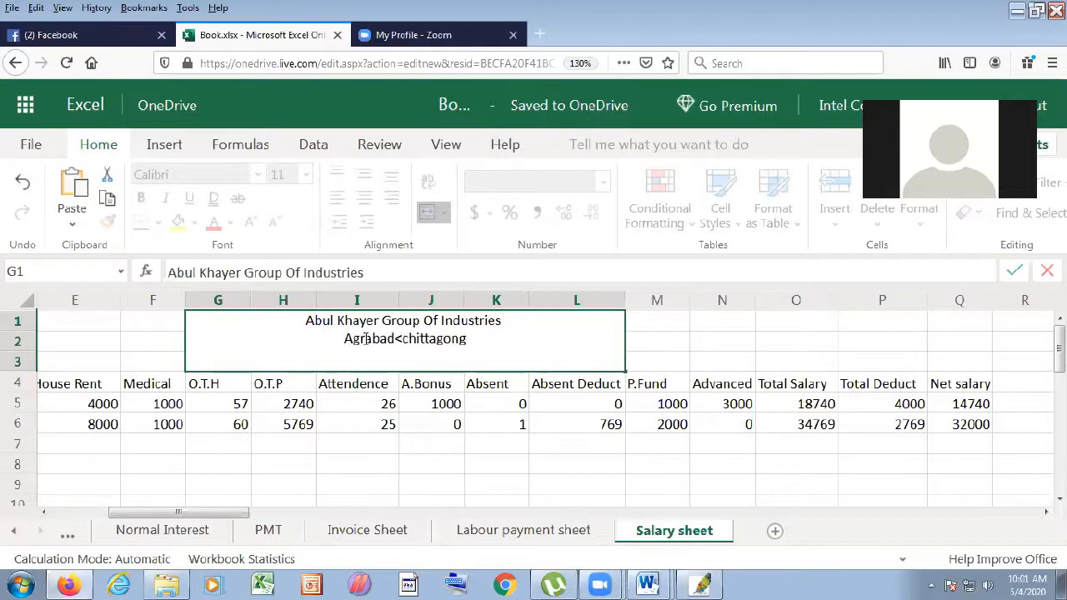
click(399, 339)
key(BackSpace)
text(,)
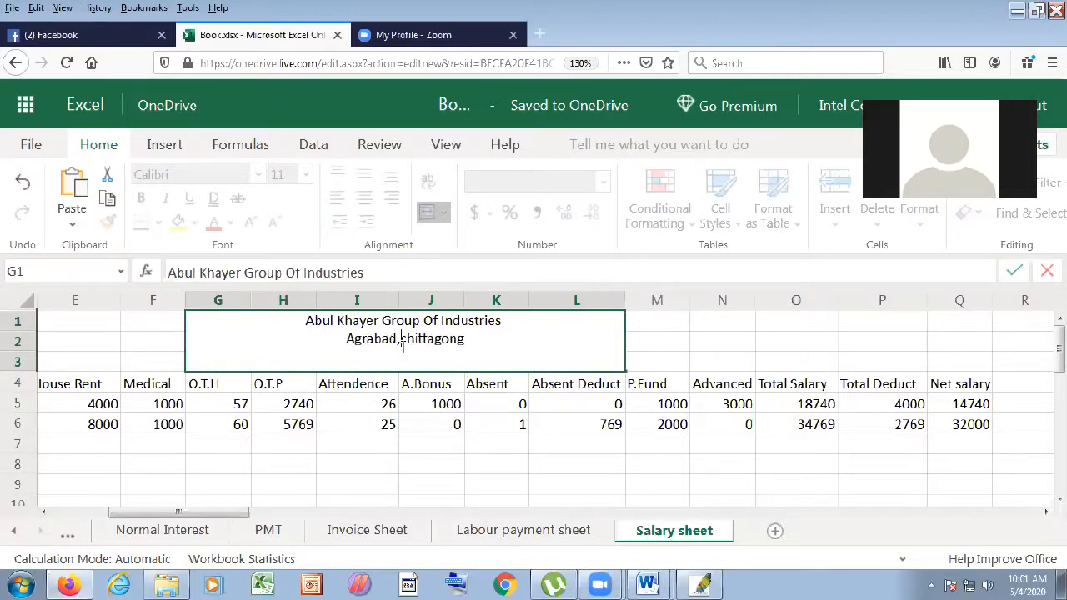
click(451, 382)
- Add the company's phone number as a further line in the merged header
click(490, 361)
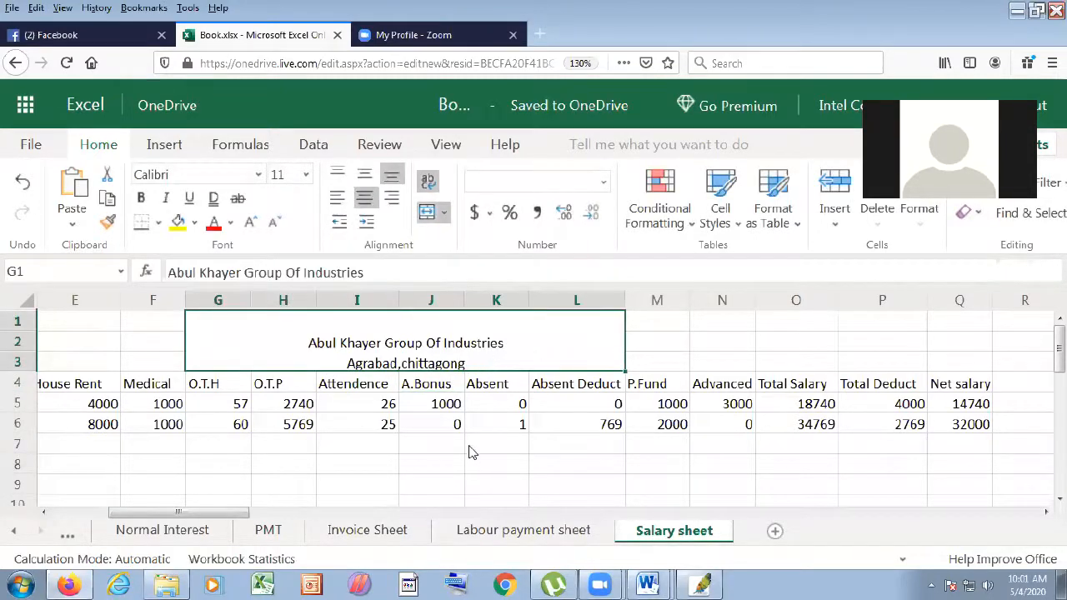
double_click(479, 364)
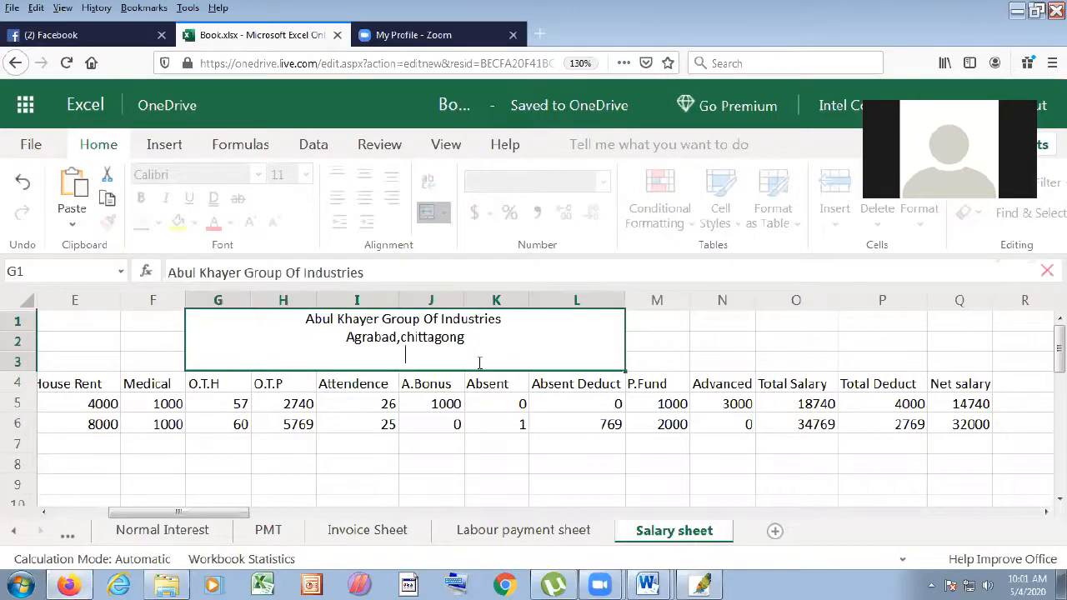
click(461, 461)
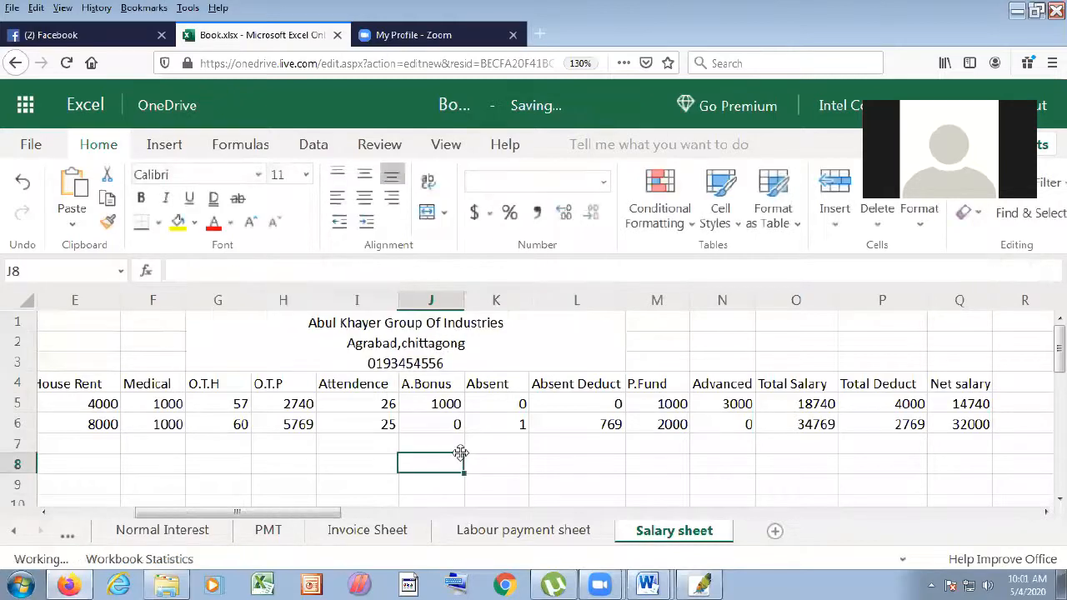
double_click(471, 325)
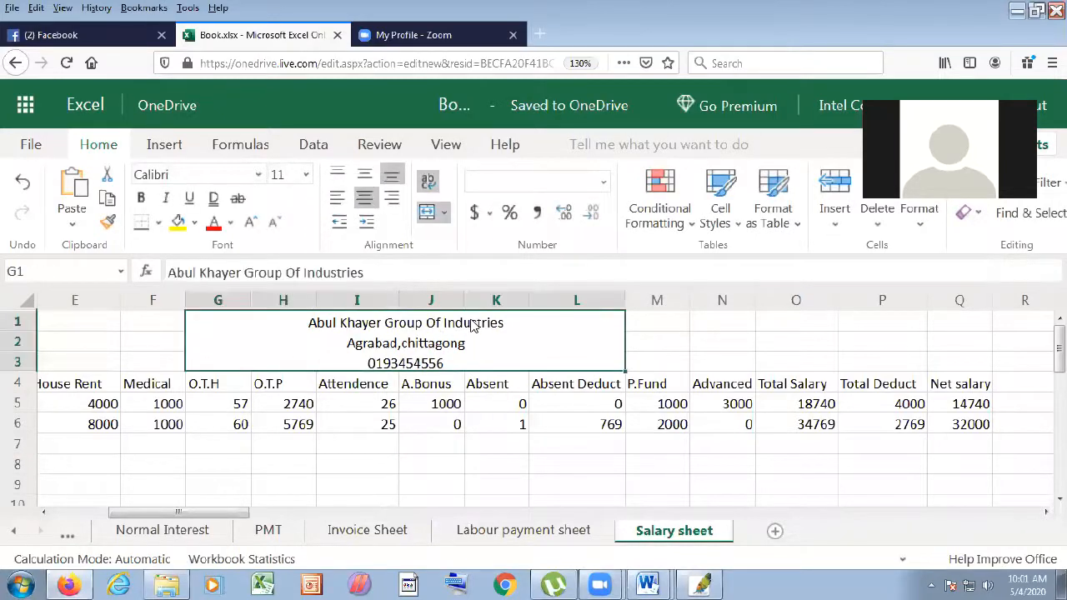
drag(503, 324, 240, 261)
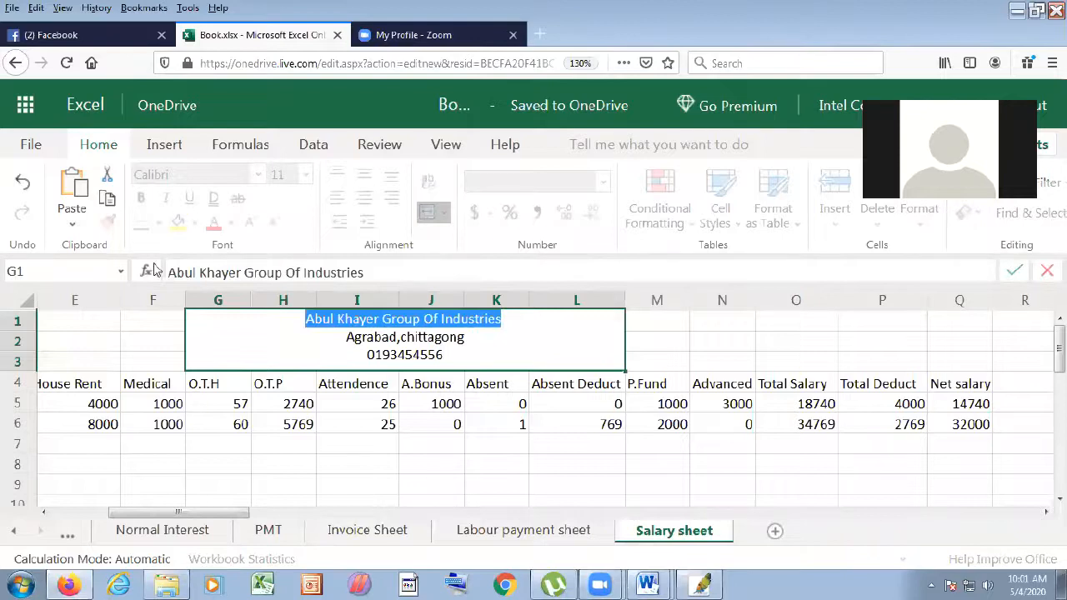
click(471, 448)
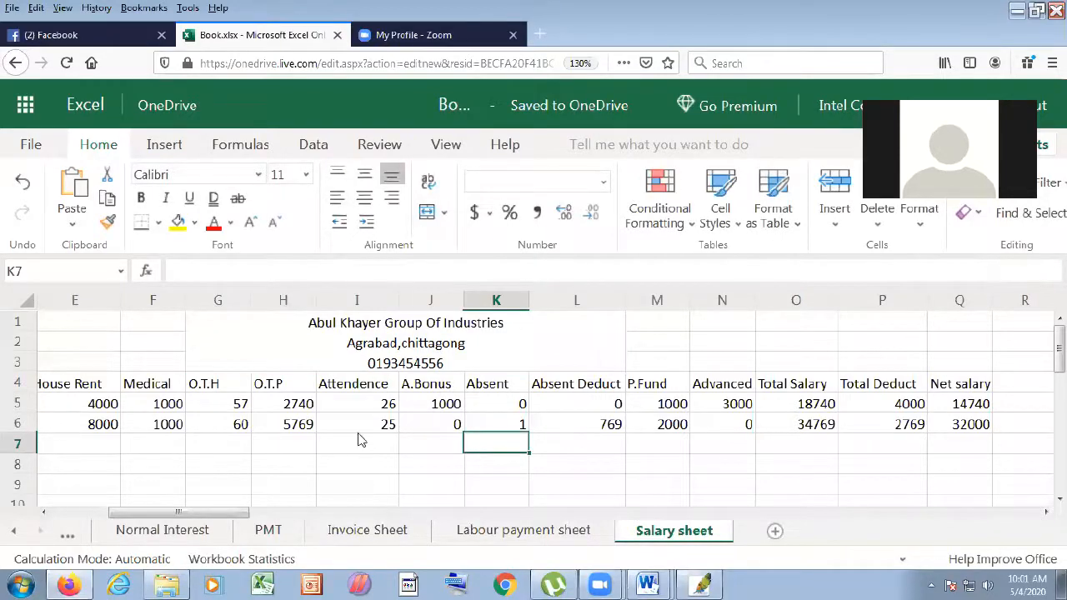
- Add a blank worksheet after Salary sheet and rename it 'Tax sheet'
click(775, 531)
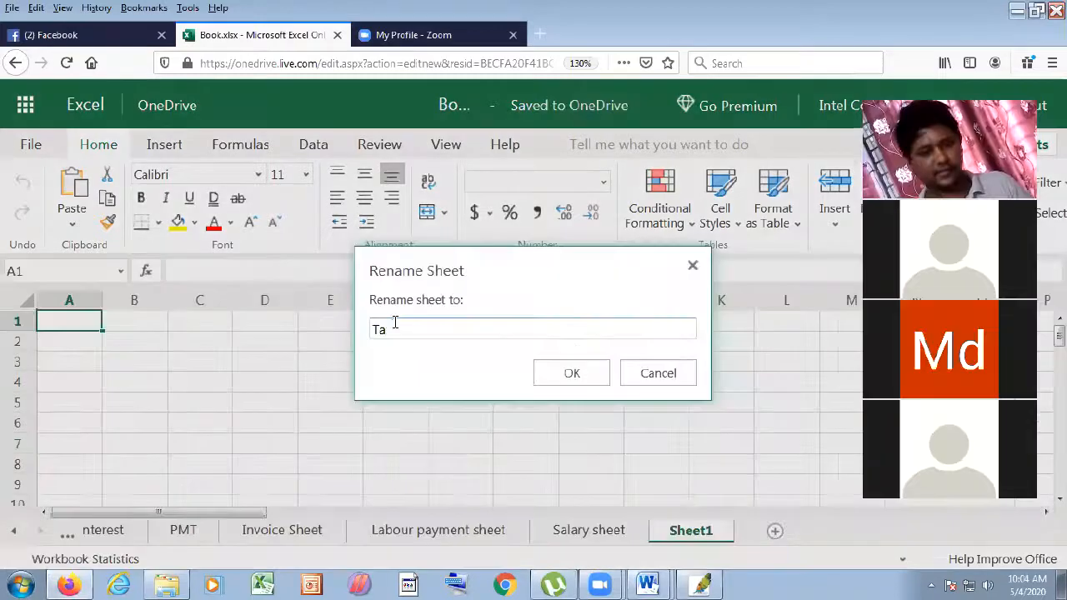
text(x)
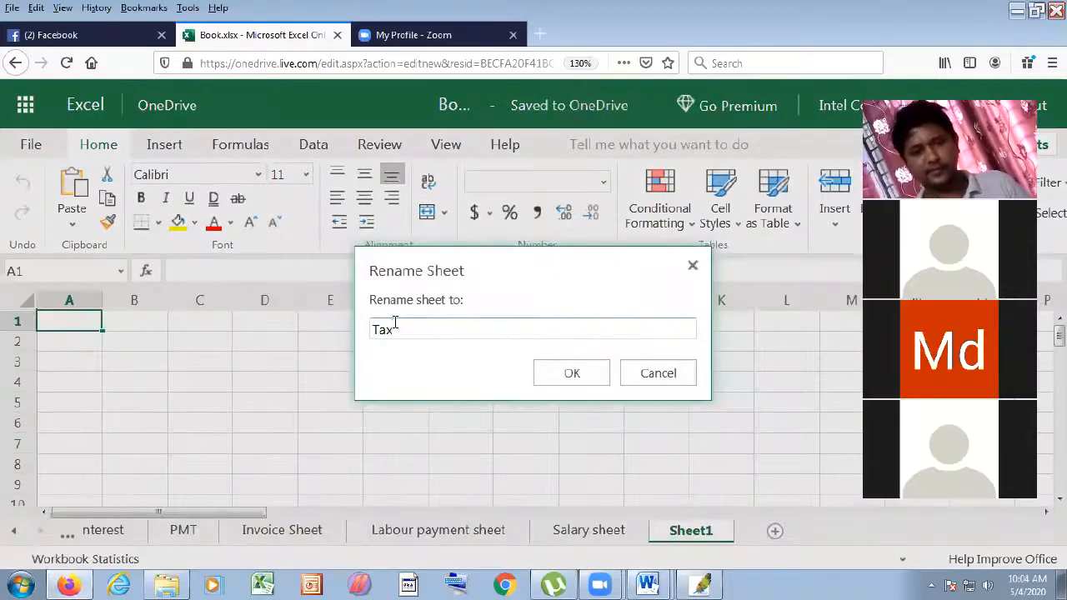
click(602, 373)
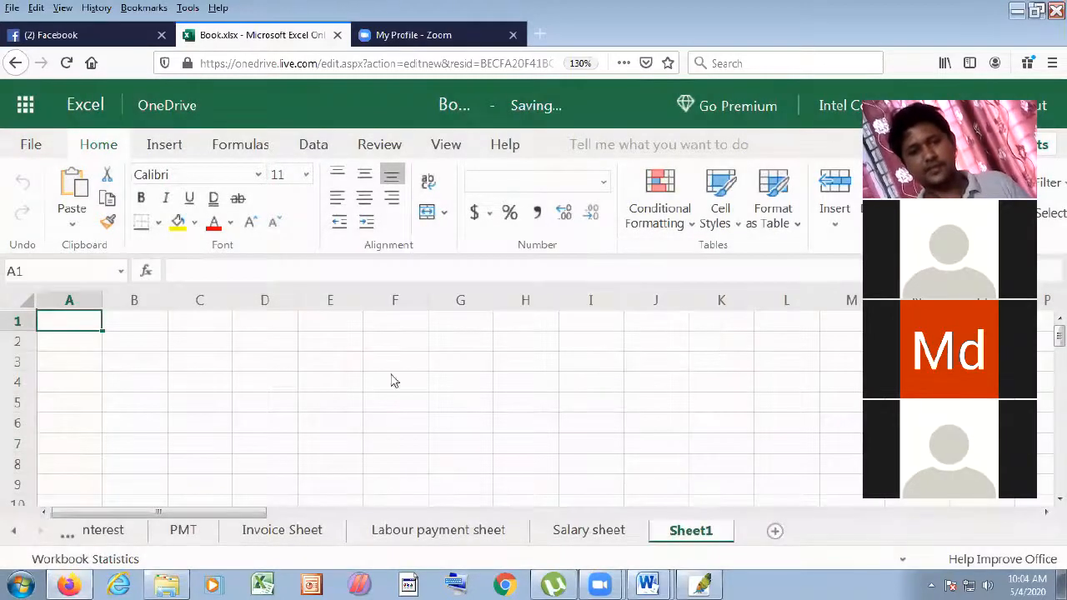
right_click(714, 538)
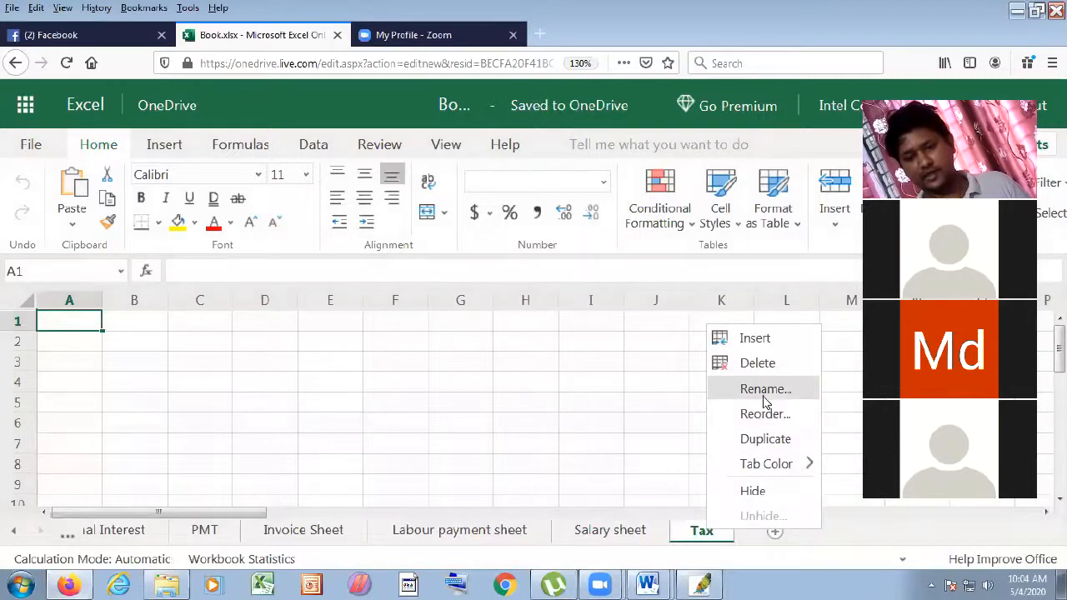
click(755, 389)
click(477, 331)
text(sh)
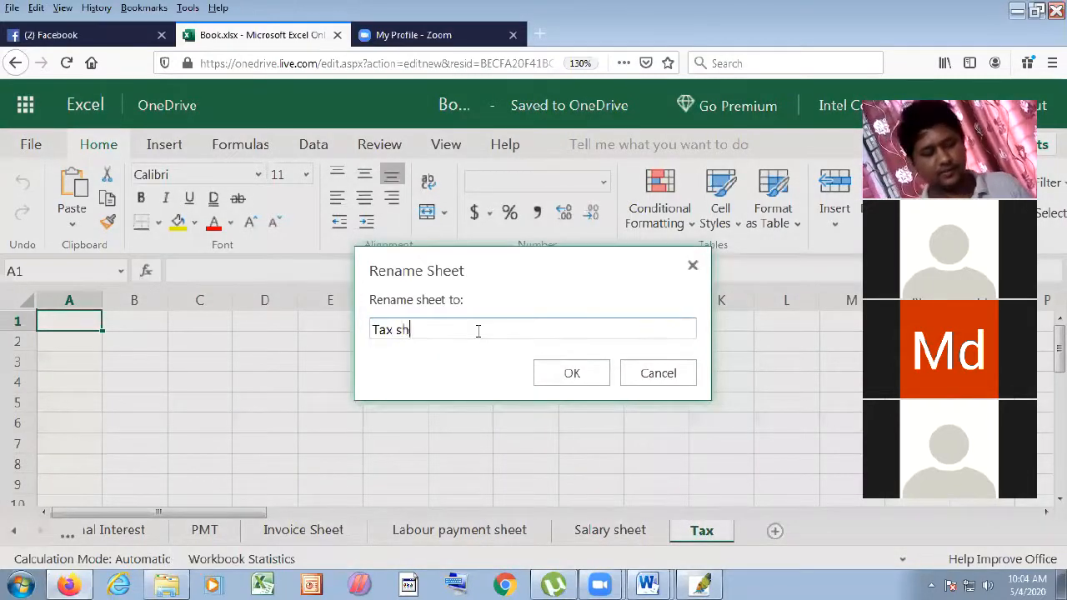
text(eet)
click(553, 367)
click(419, 390)
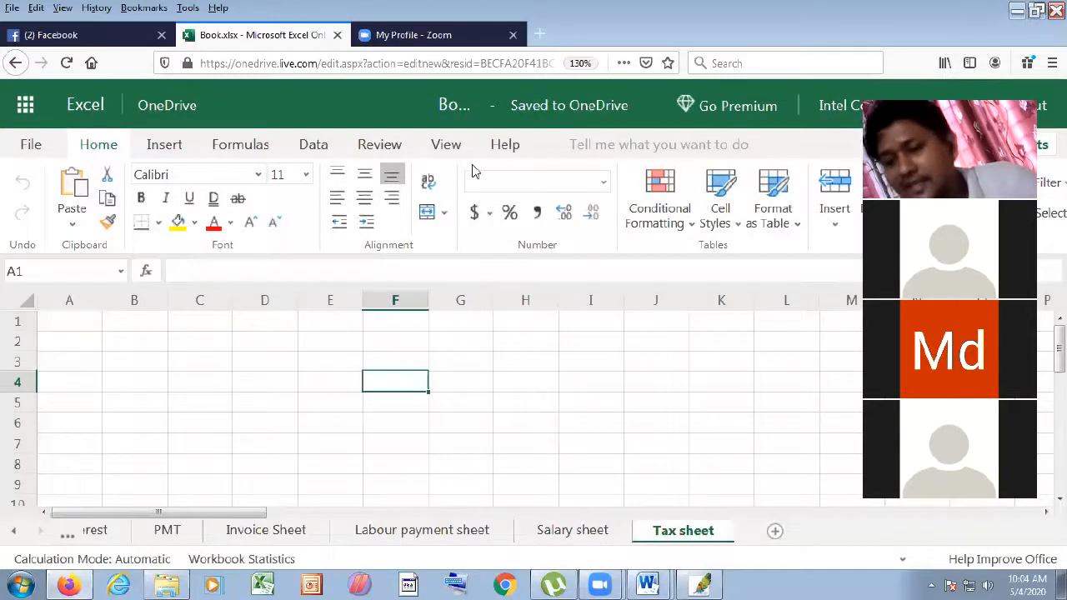
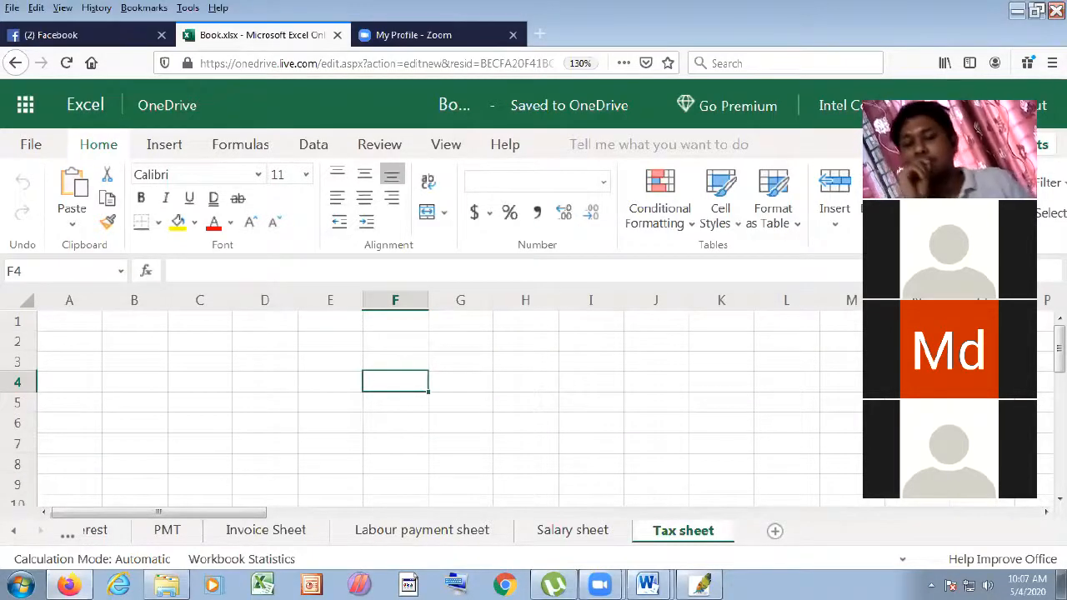
- Switch to the Word document 'Excel sheet for office 97' with the tax exercise
click(127, 342)
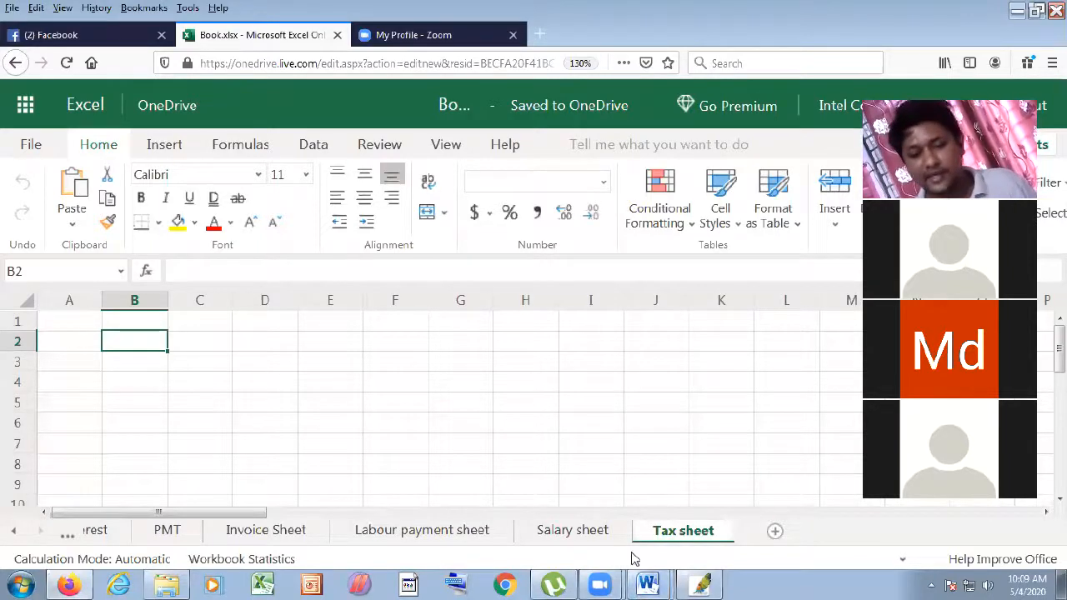
click(648, 585)
click(654, 547)
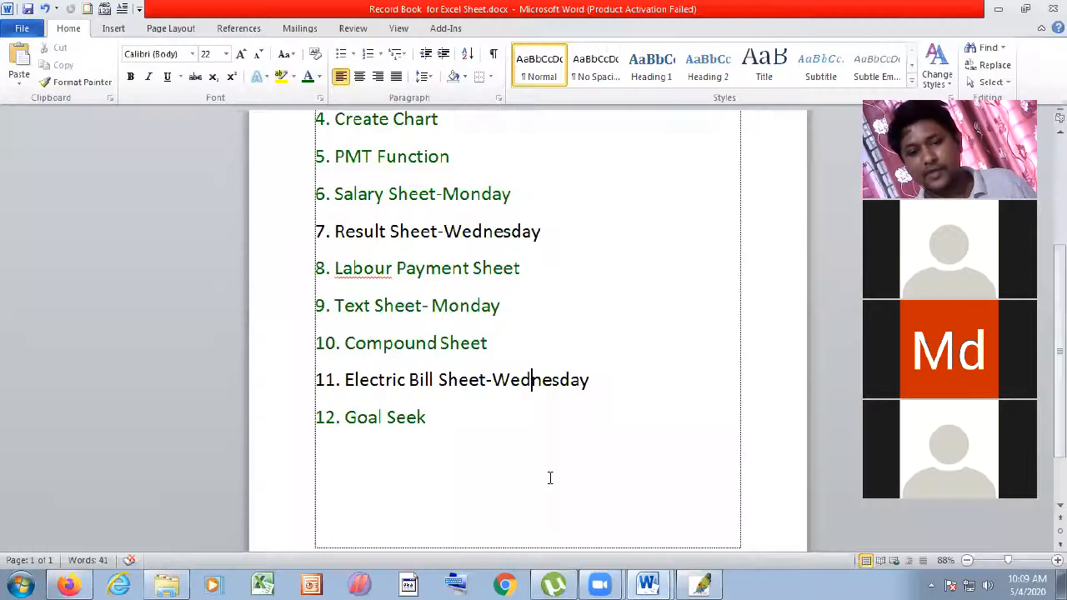
click(648, 582)
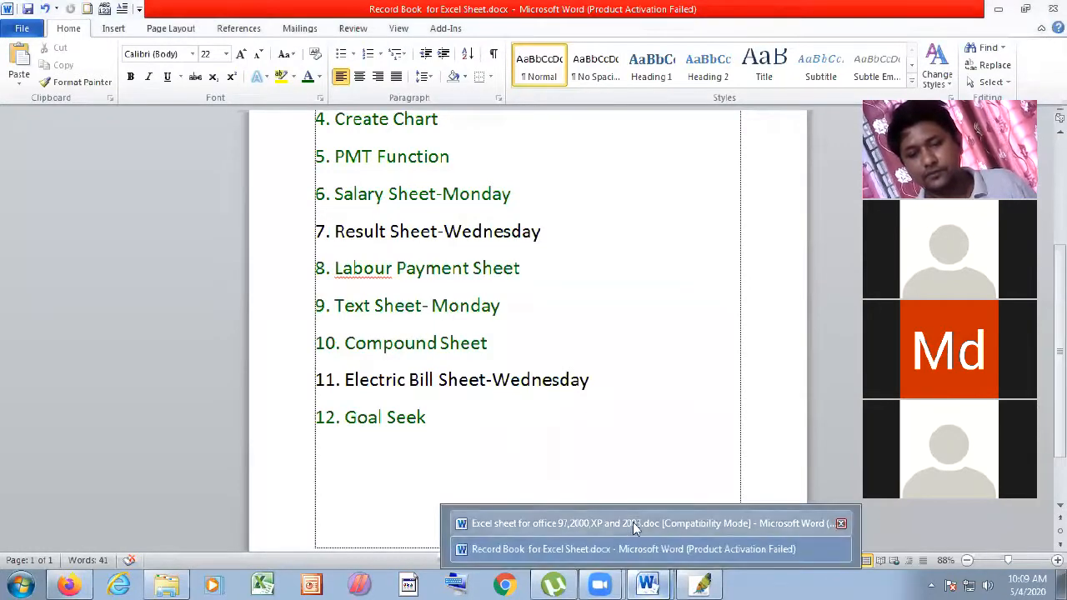
click(638, 523)
scroll(563, 427, down, 4)
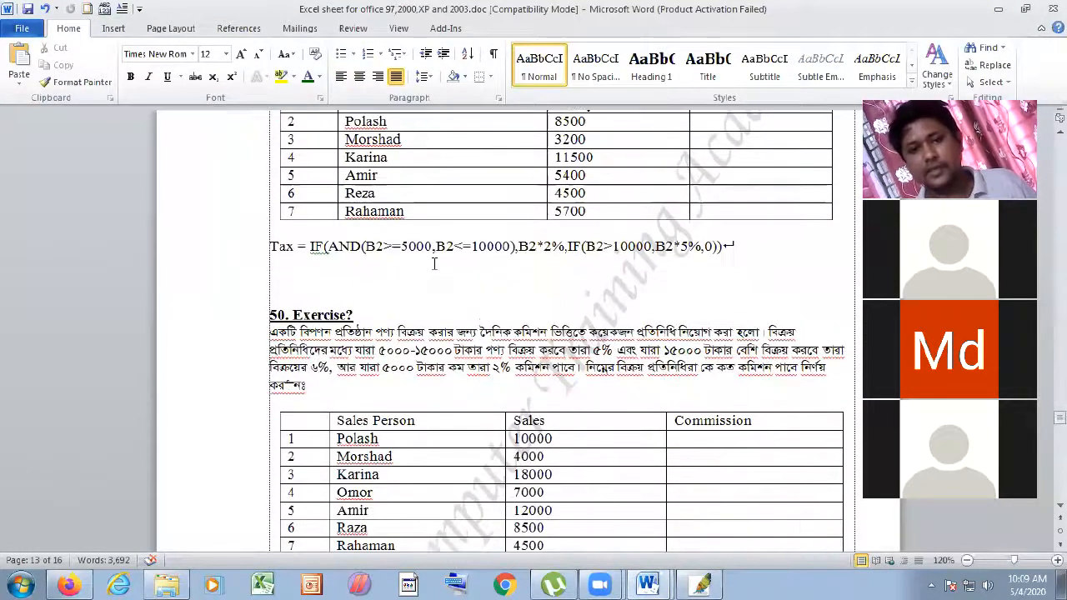
scroll(313, 291, up, 1)
scroll(313, 291, up, 2)
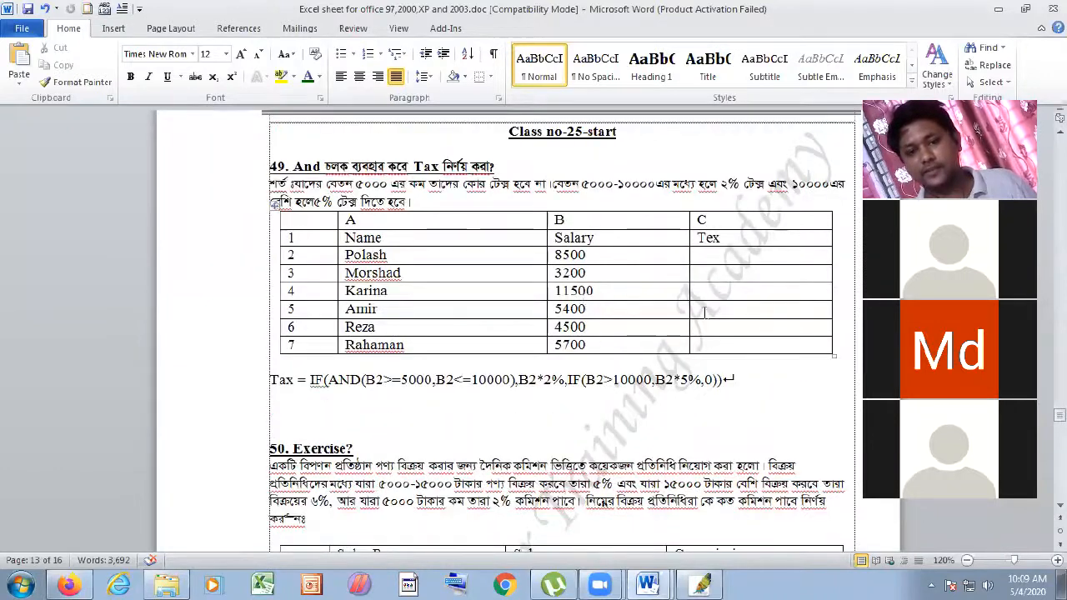
- Select and copy the Name/Salary/Tex table, then return to Excel Online
click(724, 345)
drag(724, 346, 306, 226)
right_click(333, 222)
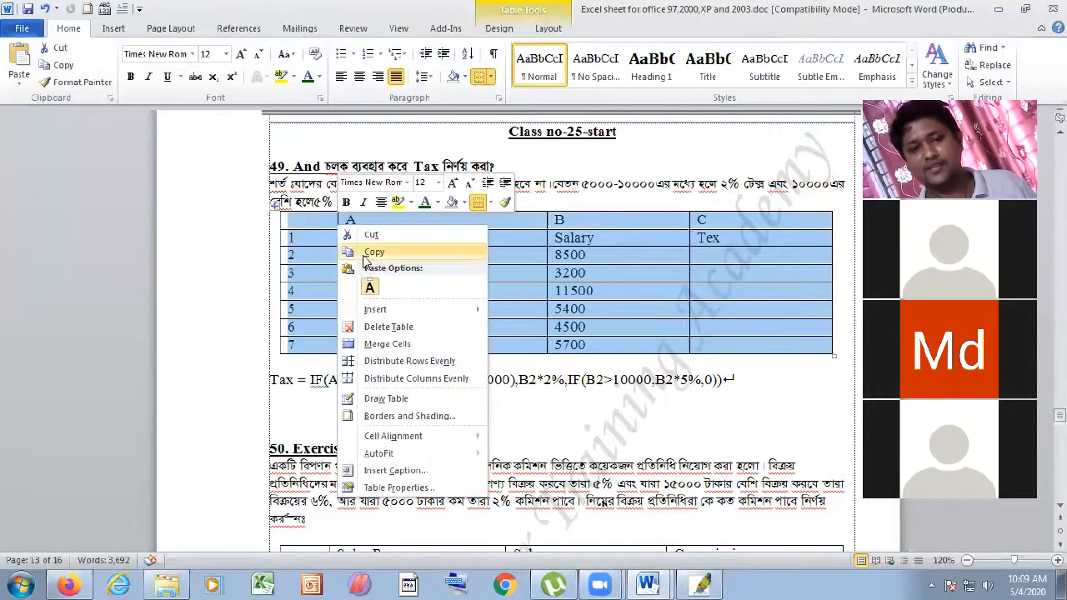
click(370, 260)
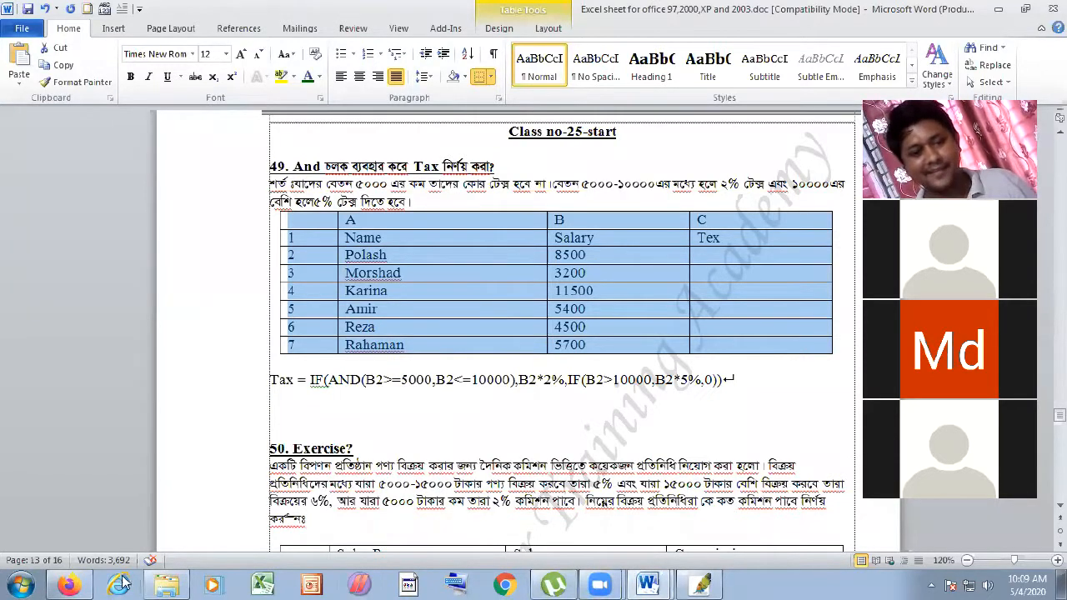
click(75, 585)
- Paste the copied table at A1 of the Tax sheet and widen column D
click(91, 339)
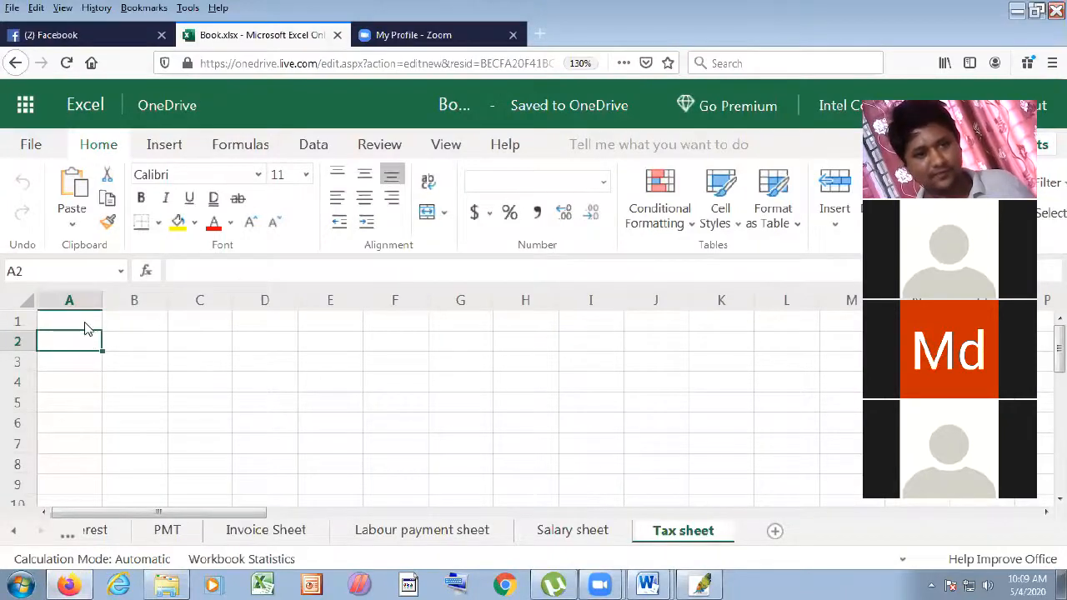
click(86, 324)
text(A	B	C 1	Name	Salary	Tax 2	Polash	8500 3	Morshad	3200 4	Karina	11500 5	Amir	5400 6	Reza	4500 7	Rahaman	5700)
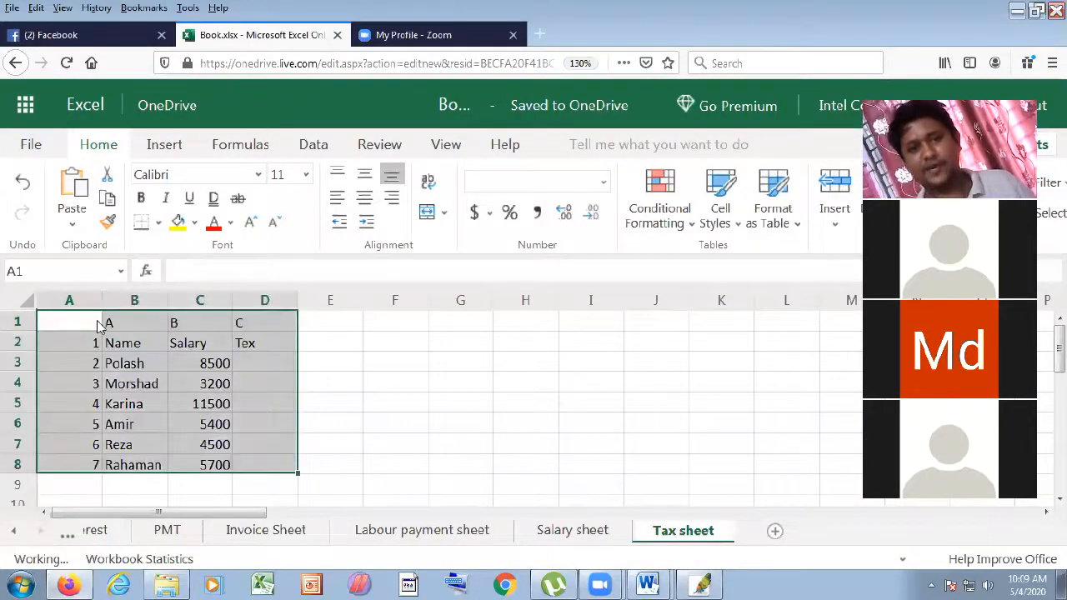
mouse_move(297, 302)
mouse_down()
mouse_move(328, 308)
mouse_move(312, 300)
mouse_up()
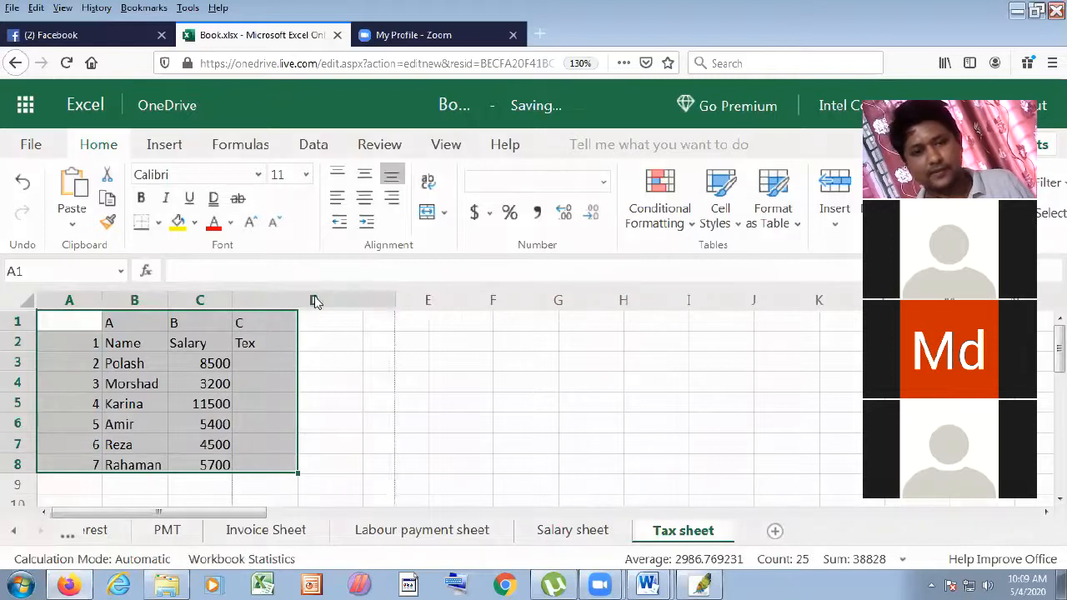
- Correct the D2 heading from Tex to Tax and widen columns C and B
double_click(250, 340)
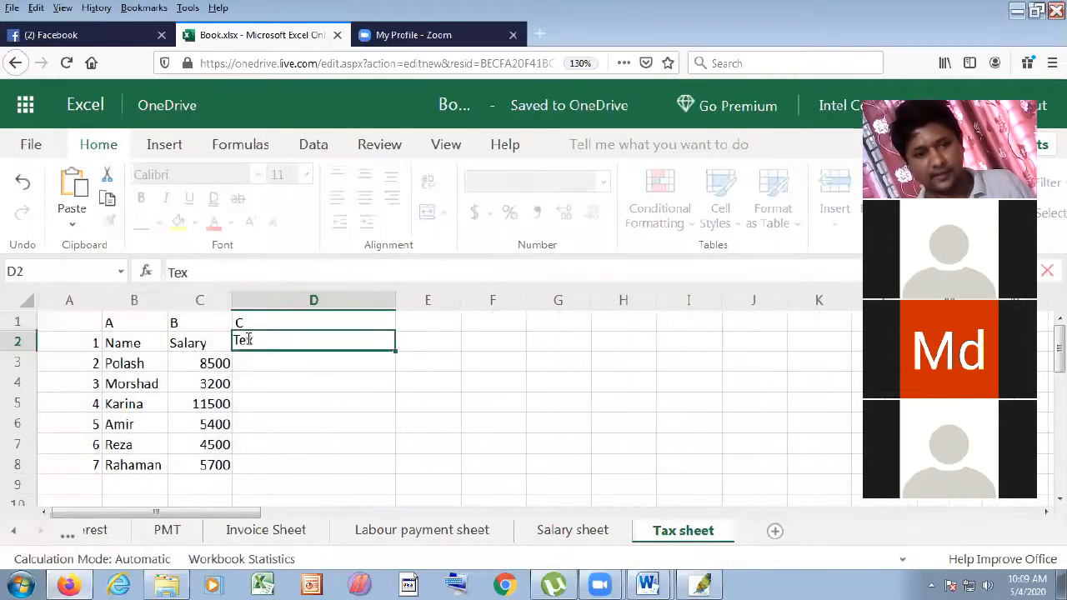
key(BackSpace)
text(a)
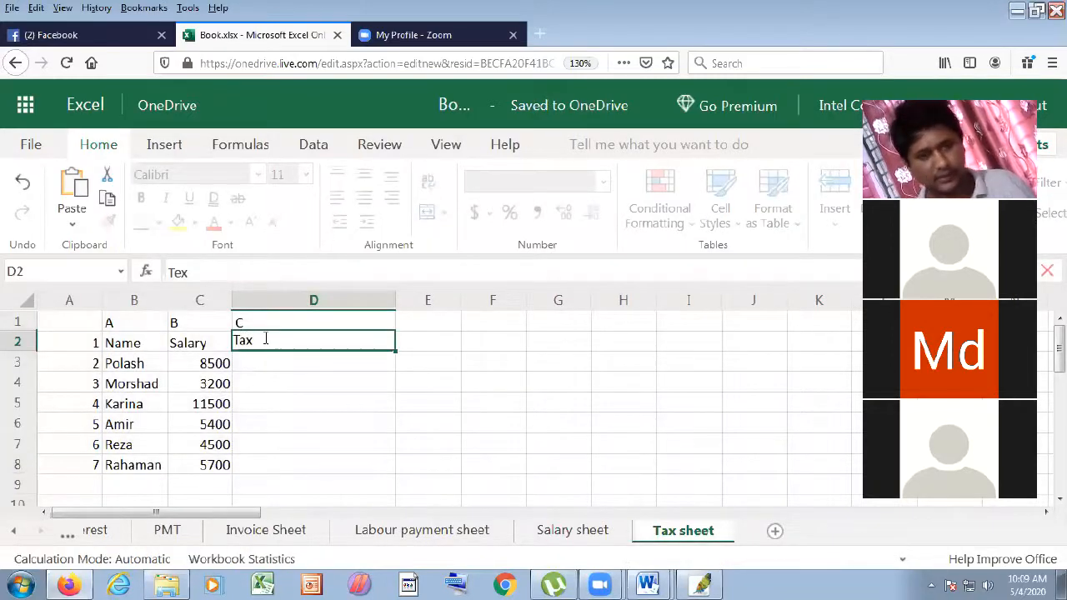
click(341, 383)
drag(233, 304, 269, 307)
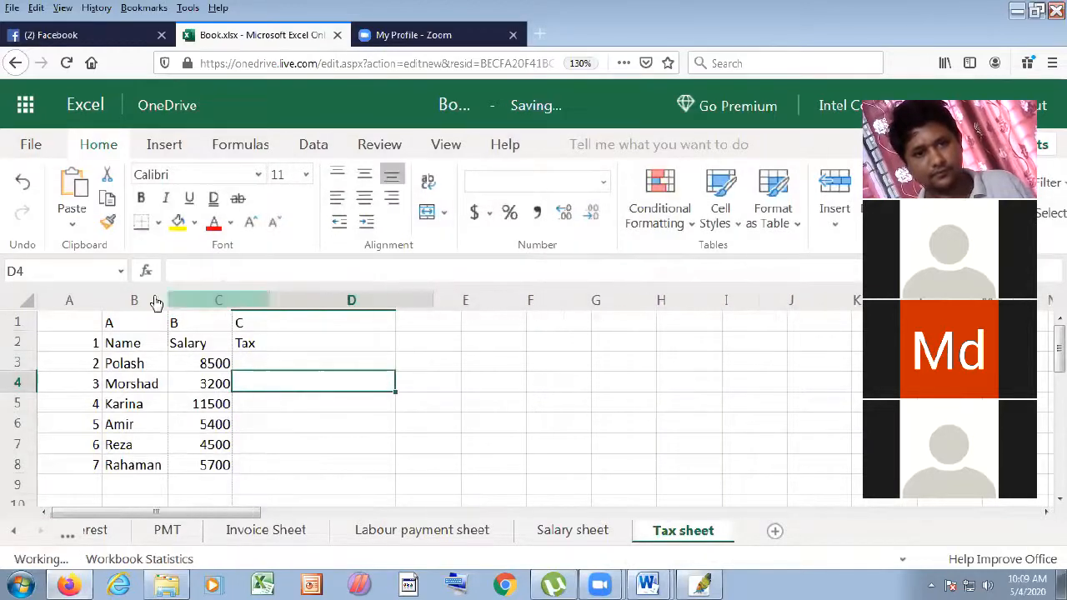
drag(171, 302, 253, 293)
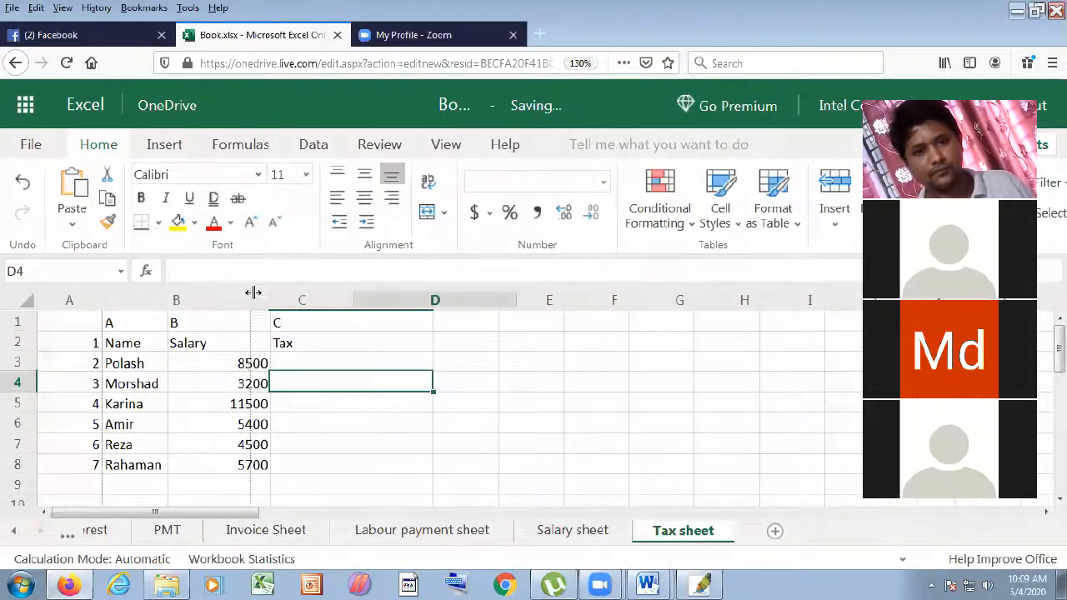
- Check the pasted data in cells B4, C2, C3 and the empty Tax cell D3
click(215, 392)
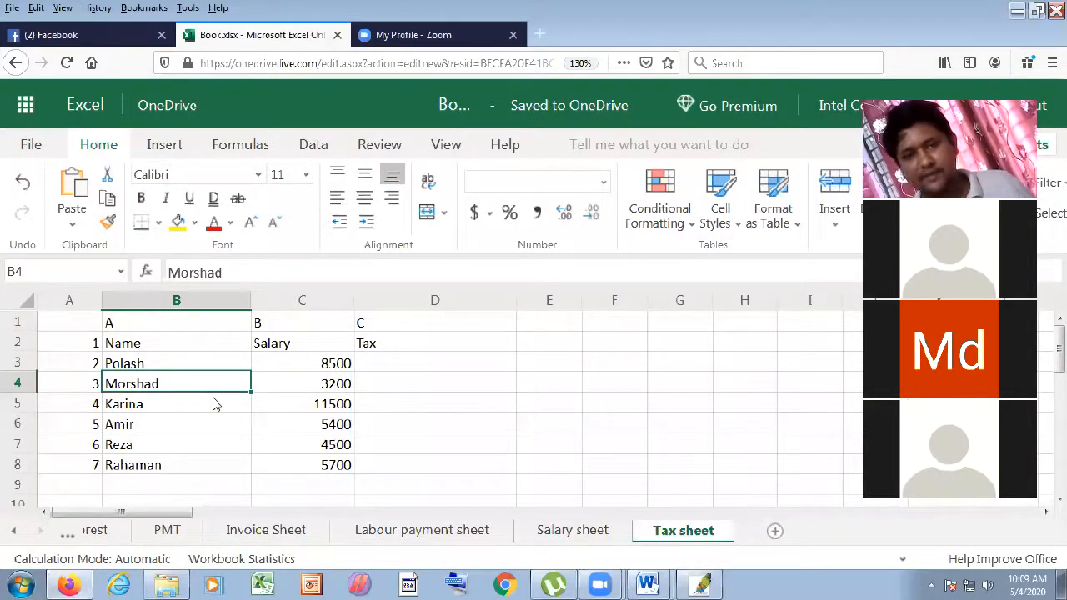
click(270, 349)
click(338, 367)
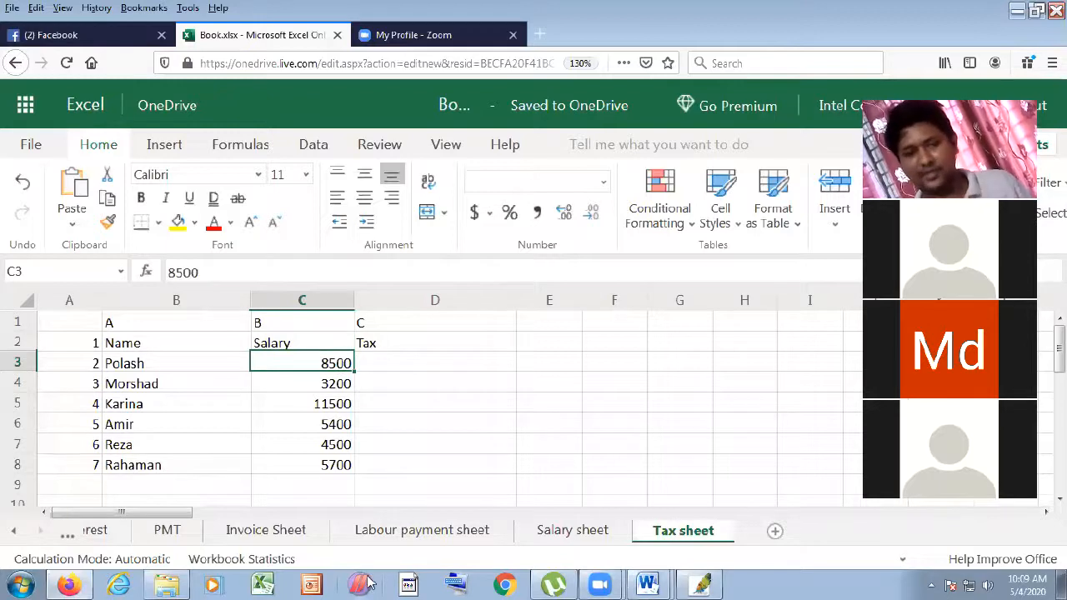
click(417, 366)
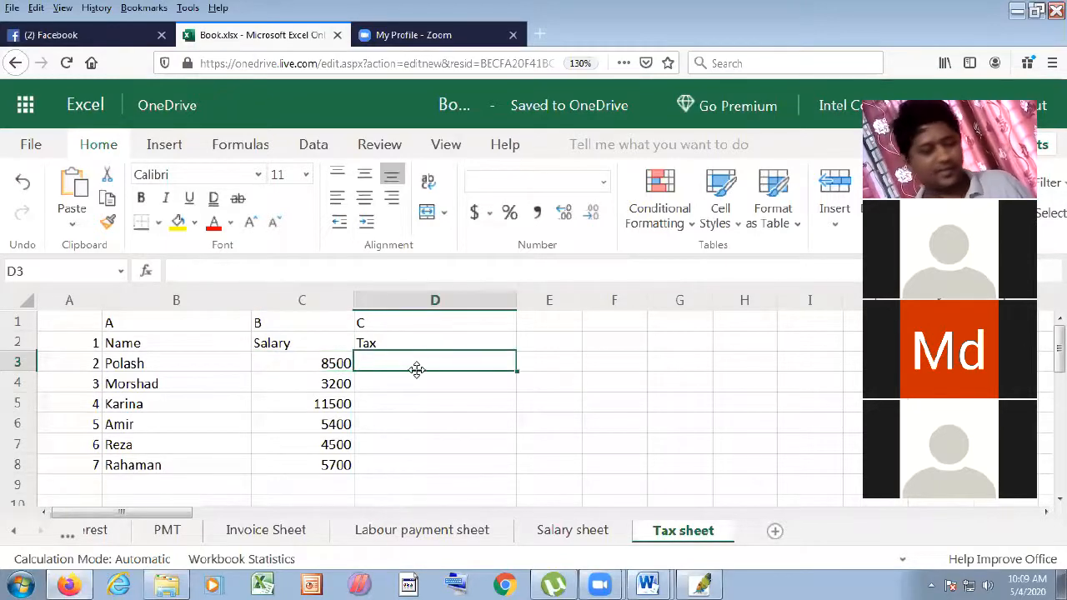
- Return to the exercise's IF(AND(...)) Tax formula, then launch a new Microsoft Word 2010 document
click(651, 584)
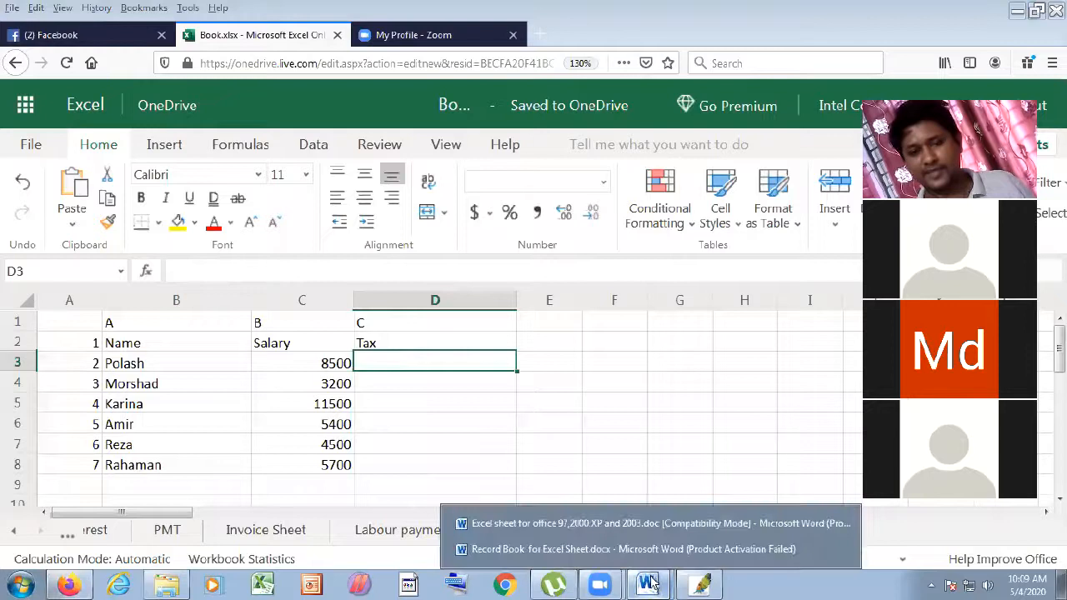
click(634, 549)
click(642, 584)
click(608, 536)
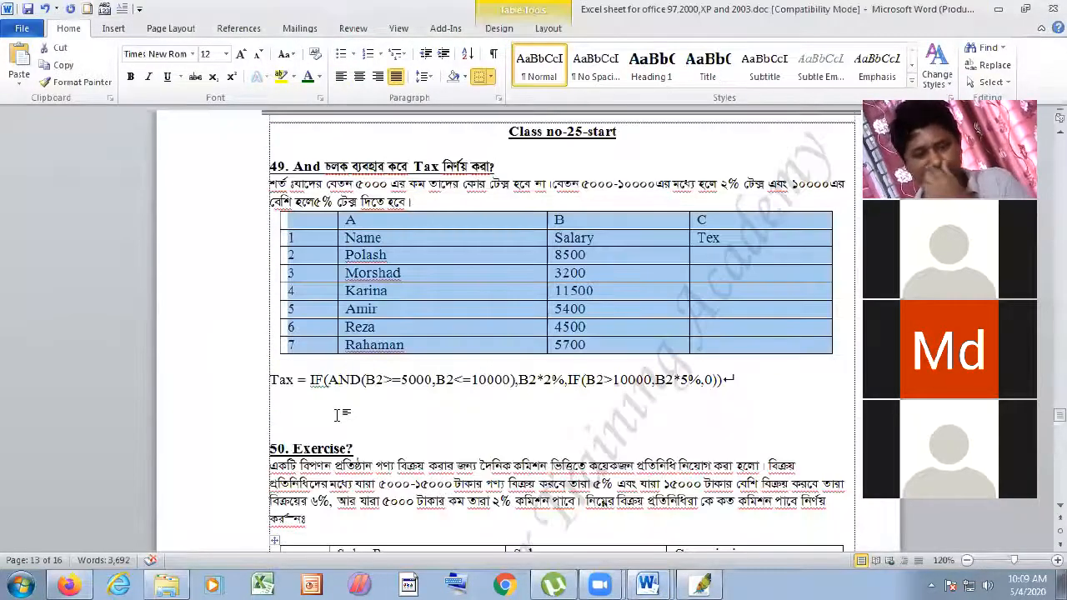
click(336, 414)
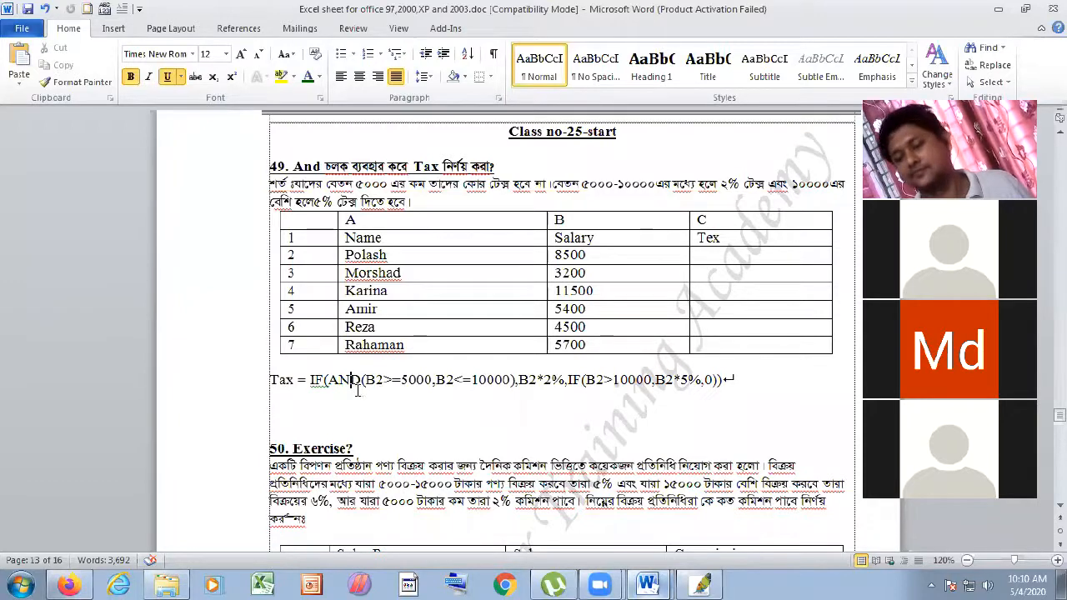
click(351, 382)
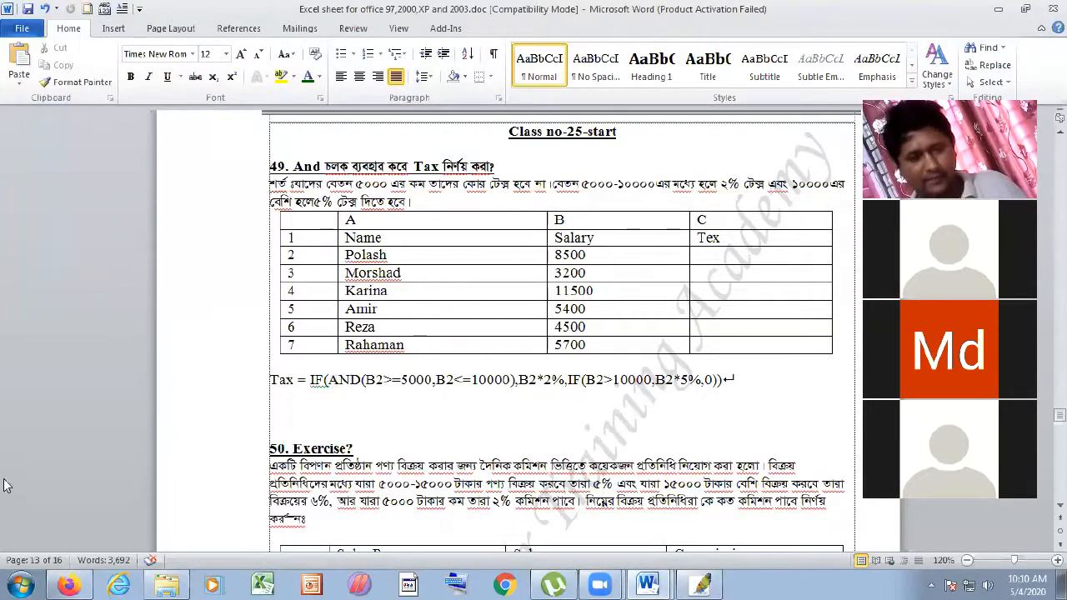
click(7, 584)
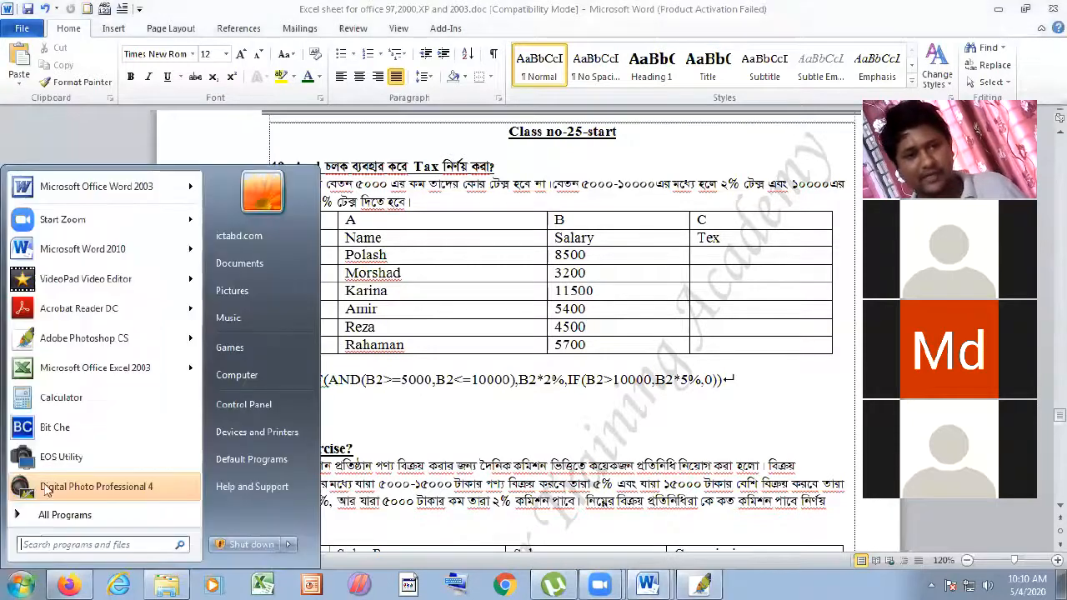
click(71, 245)
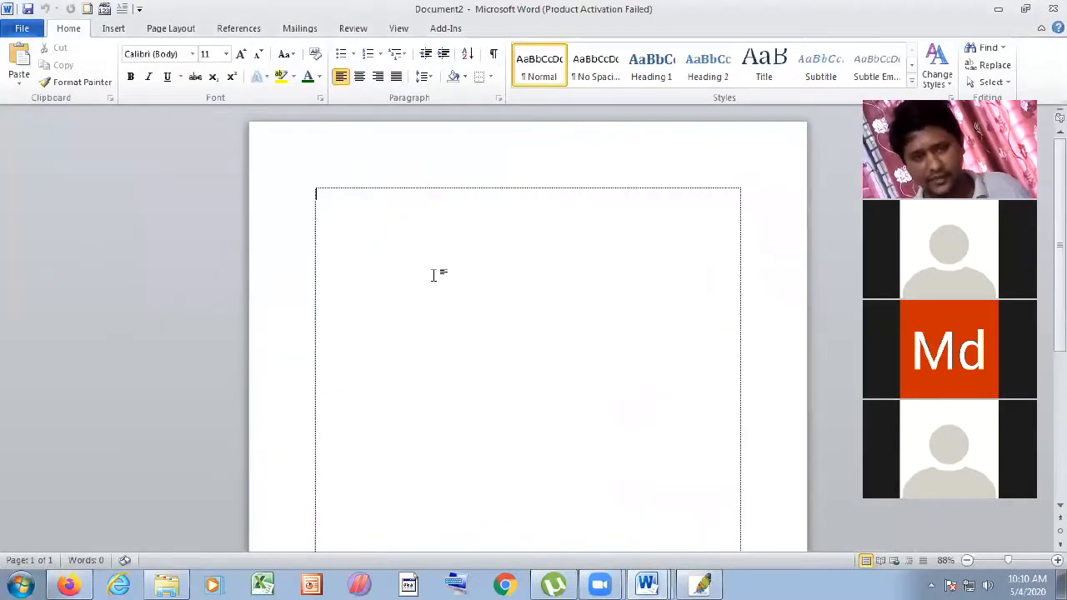
- At font size 26, type =if(condition,True,flase) and start a new line
key(ctrl+shift+period)
key(ctrl+shift+period)
key(ctrl+shift+period)
key(ctrl+shift+period)
key(ctrl+shift+period)
key(ctrl+shift+period)
key(ctrl+shift+period)
key(ctrl+shift+period)
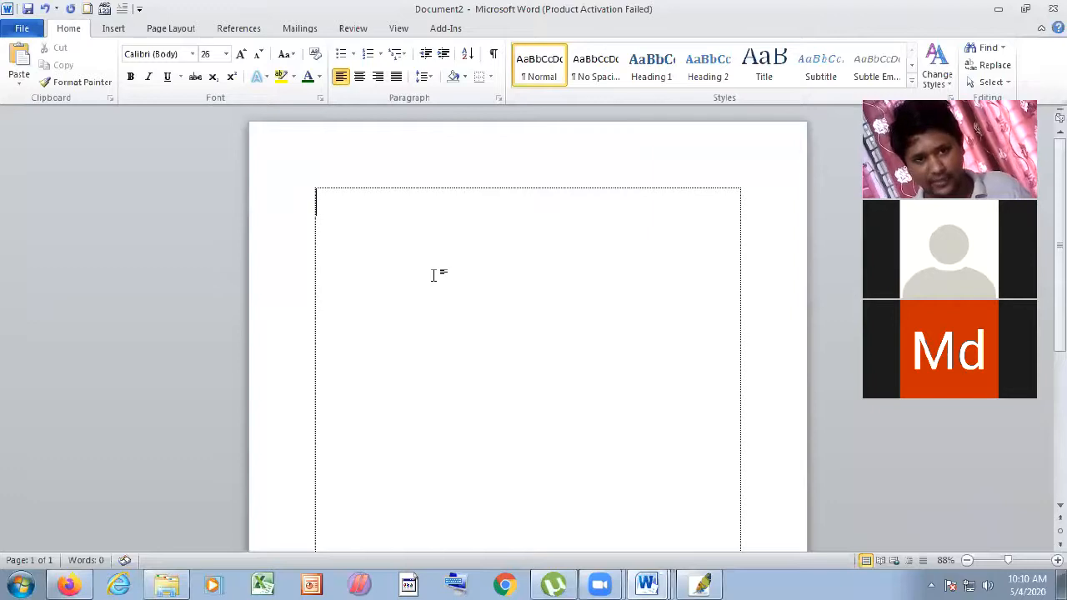
text(=if()
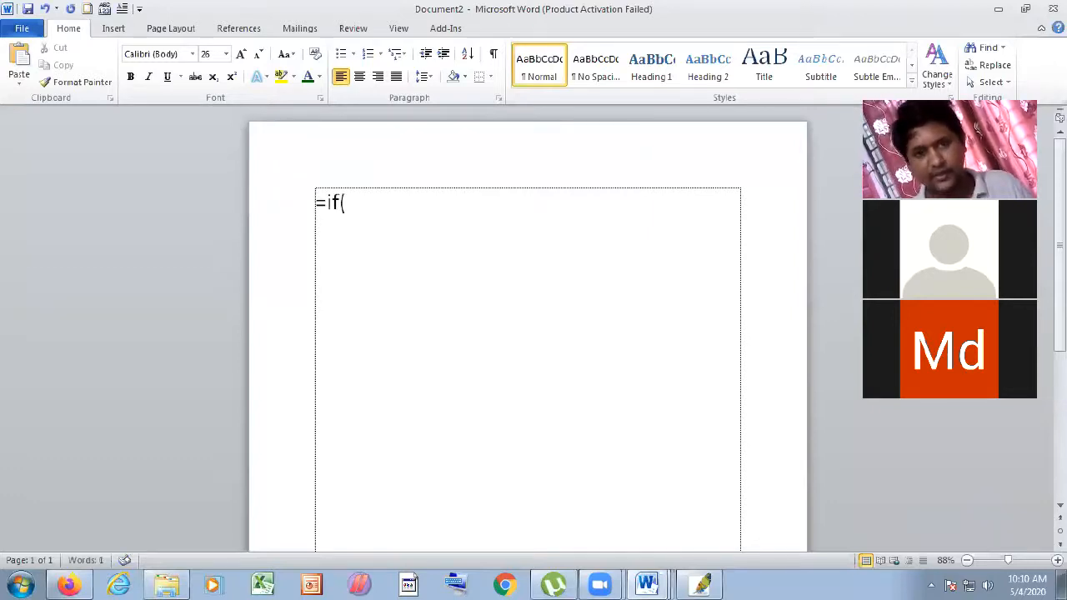
text(cond)
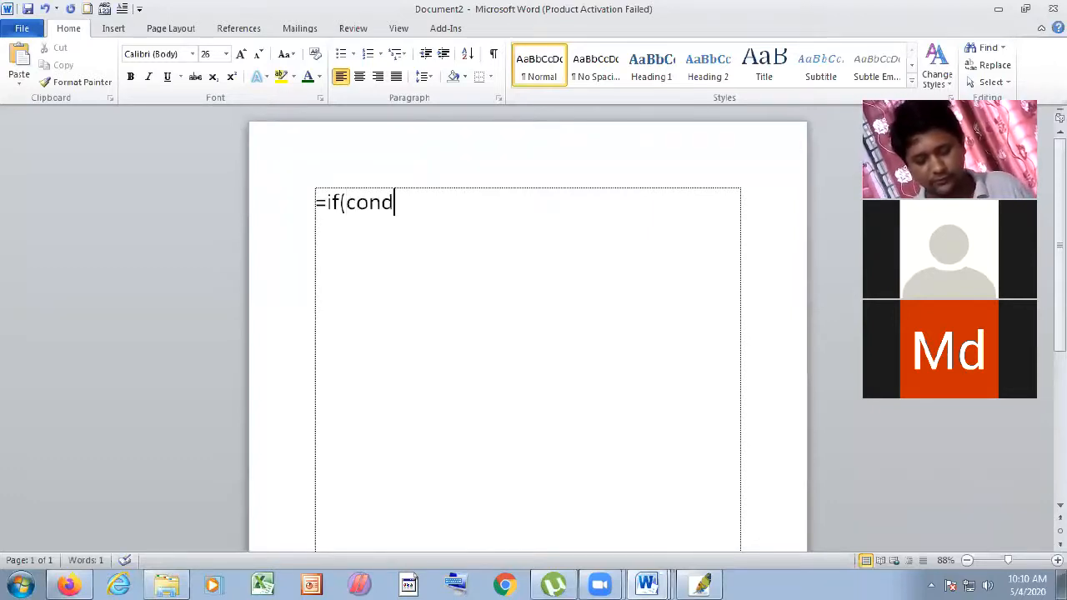
text(ition)
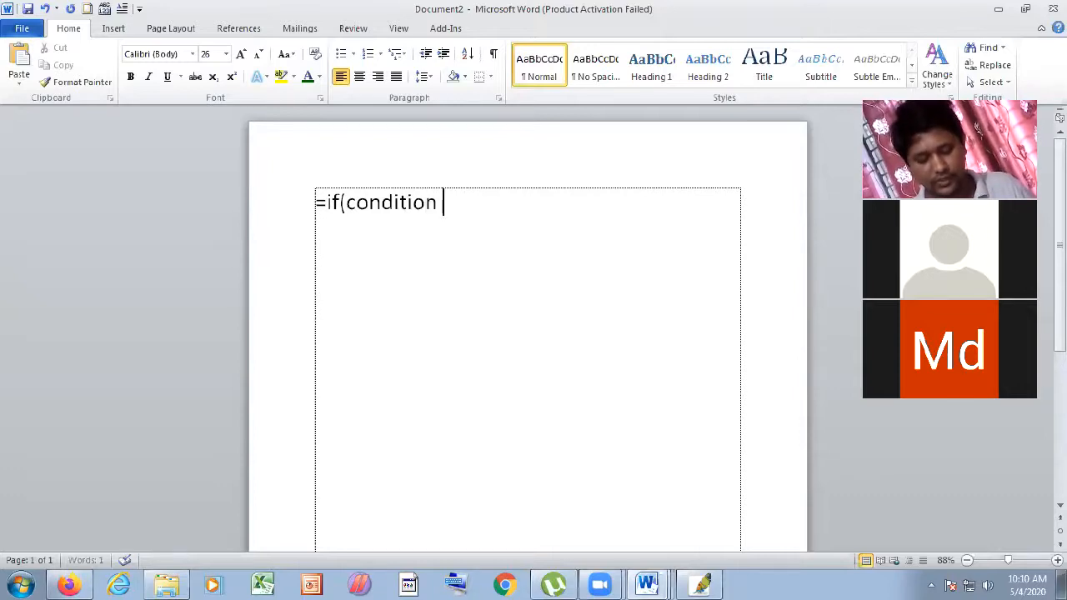
key(BackSpace)
text(,T)
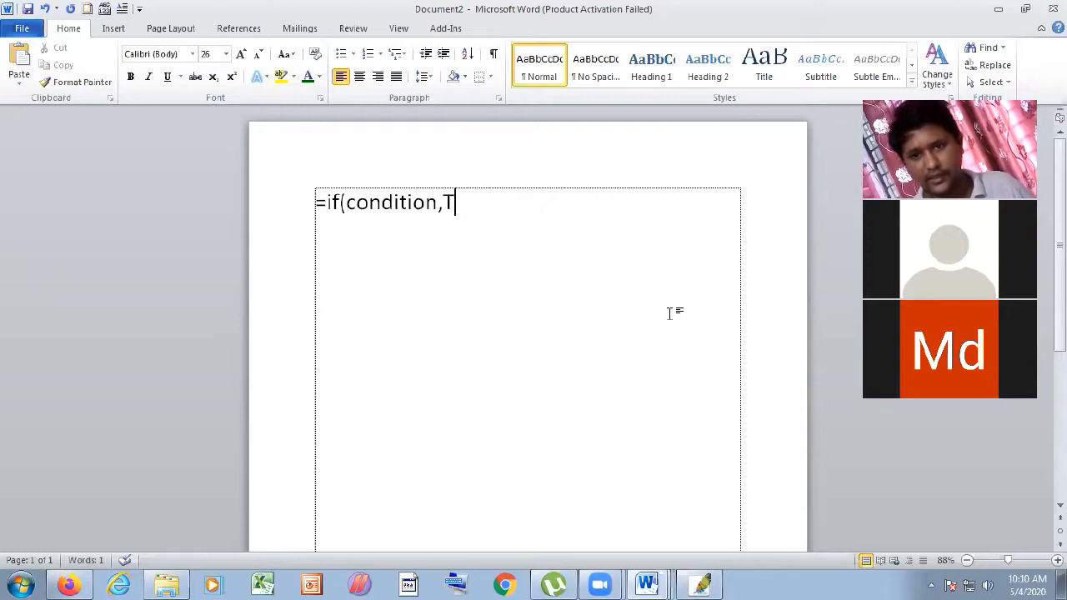
text(rue)
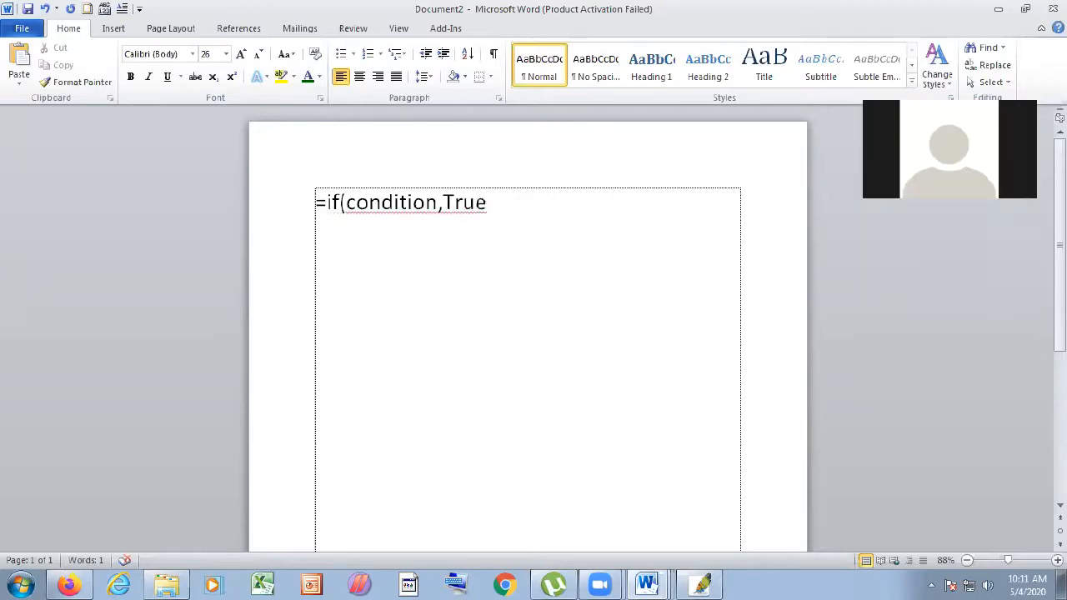
key(BackSpace)
text(,flase))
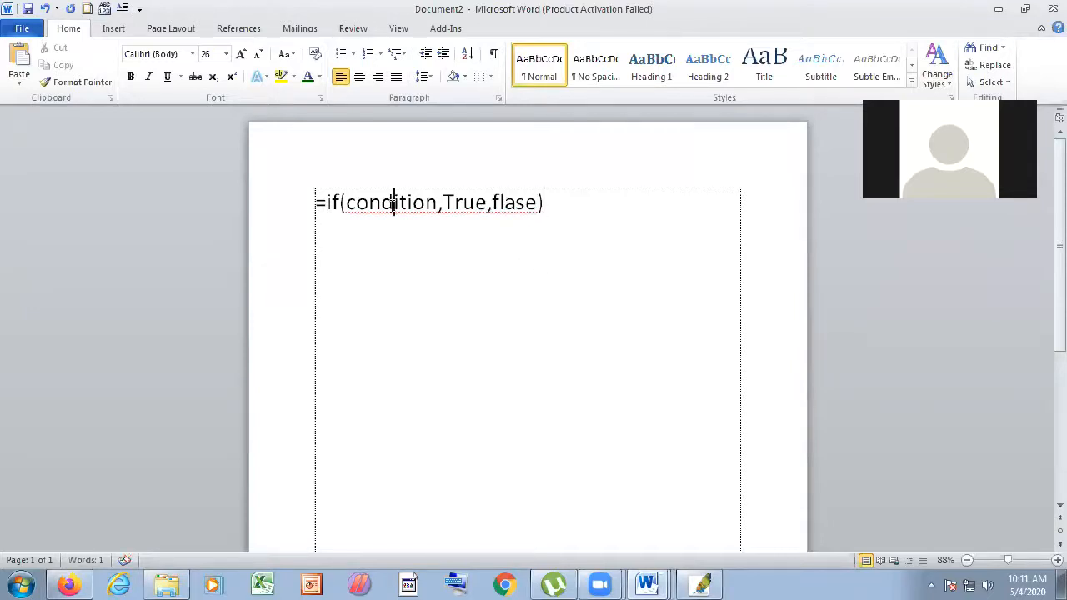
click(441, 202)
click(560, 207)
key(Return)
- Correct flase to false using spelling suggestions and remove the space before it
click(492, 203)
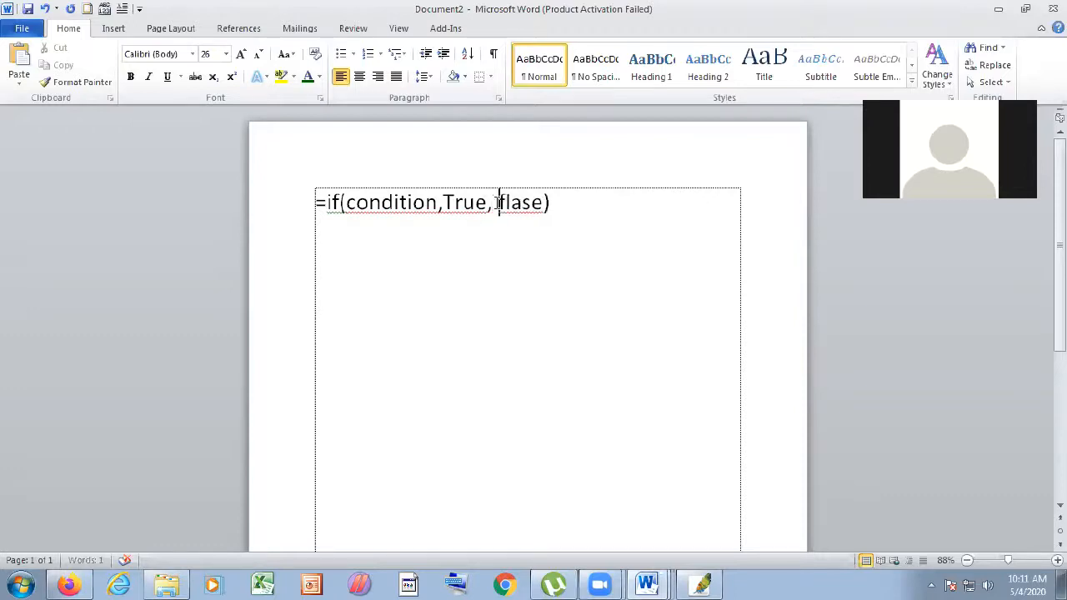
right_click(542, 210)
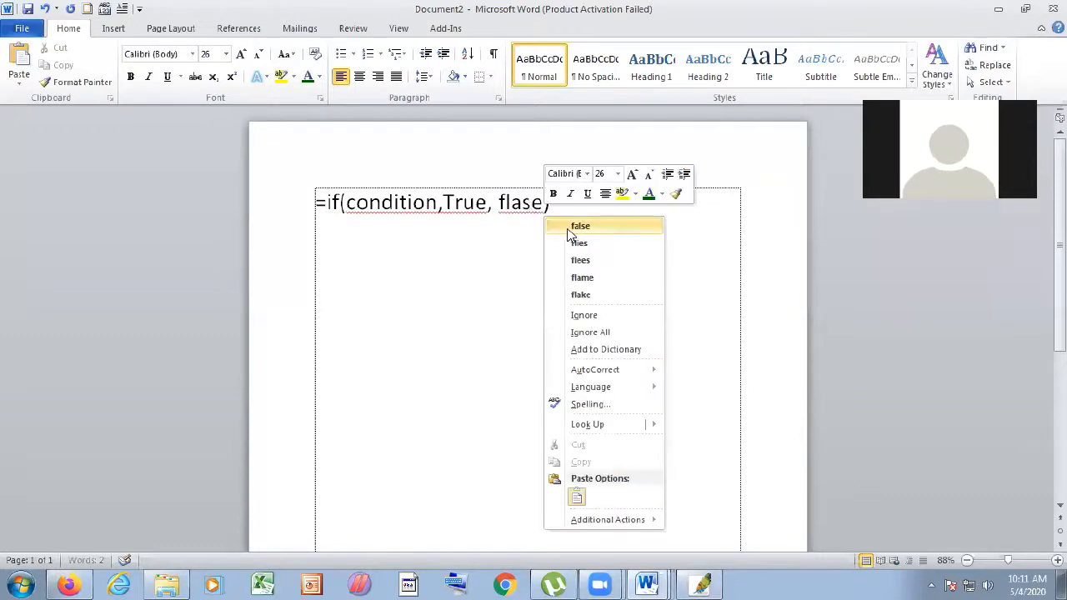
click(575, 224)
key(Left)
key(Left)
key(Left)
key(Left)
key(Left)
key(BackSpace)
- Prefix the line with Syntex, then correct it to Syntax via spelling suggestions
click(322, 203)
key(BackSpace)
text(Su)
key(BackSpace)
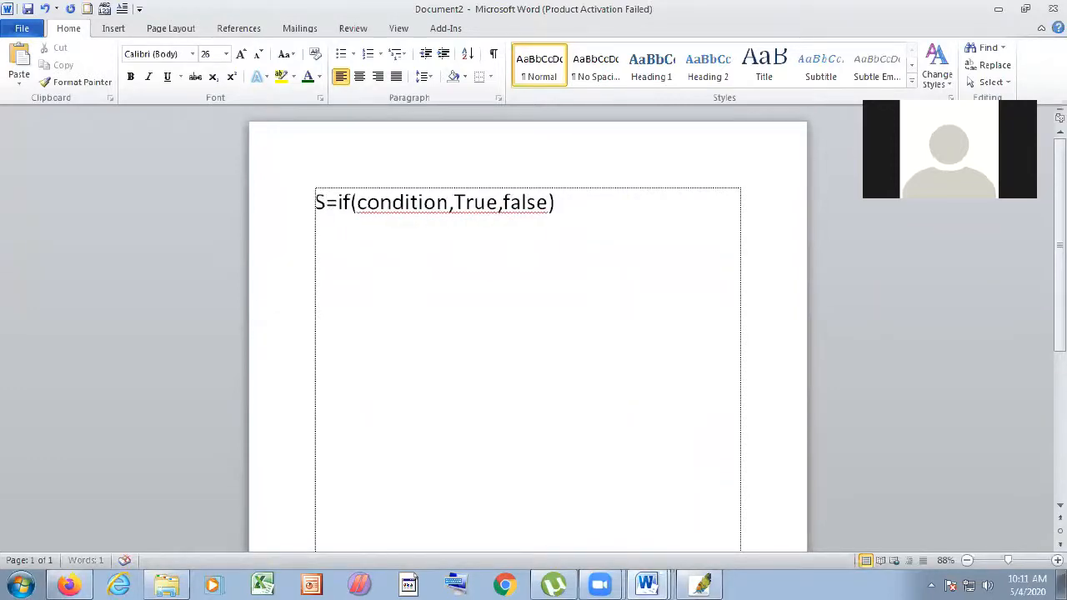
text(yntex)
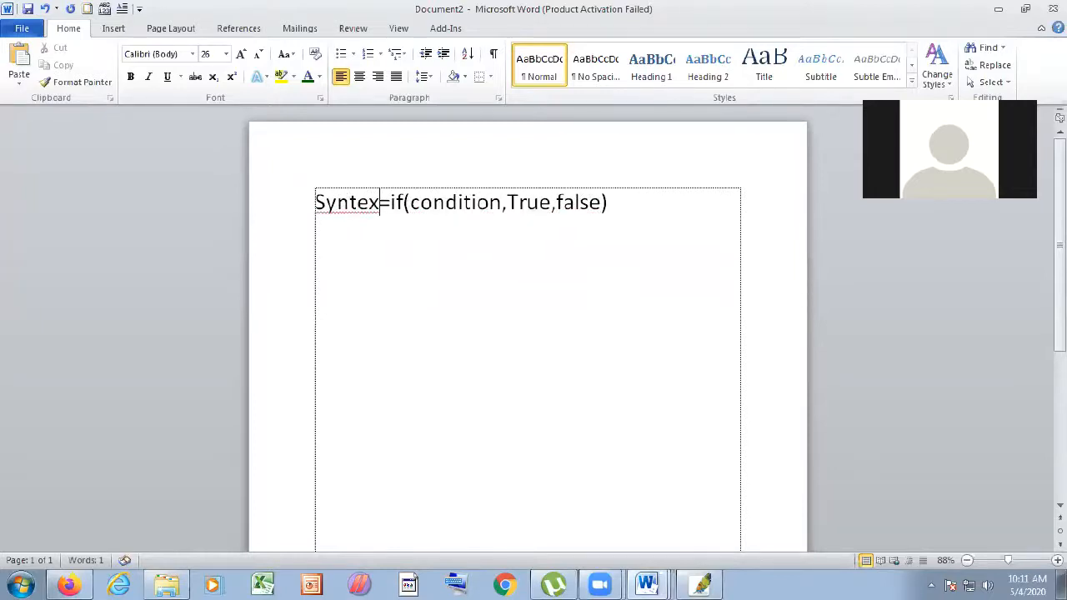
right_click(326, 209)
click(394, 226)
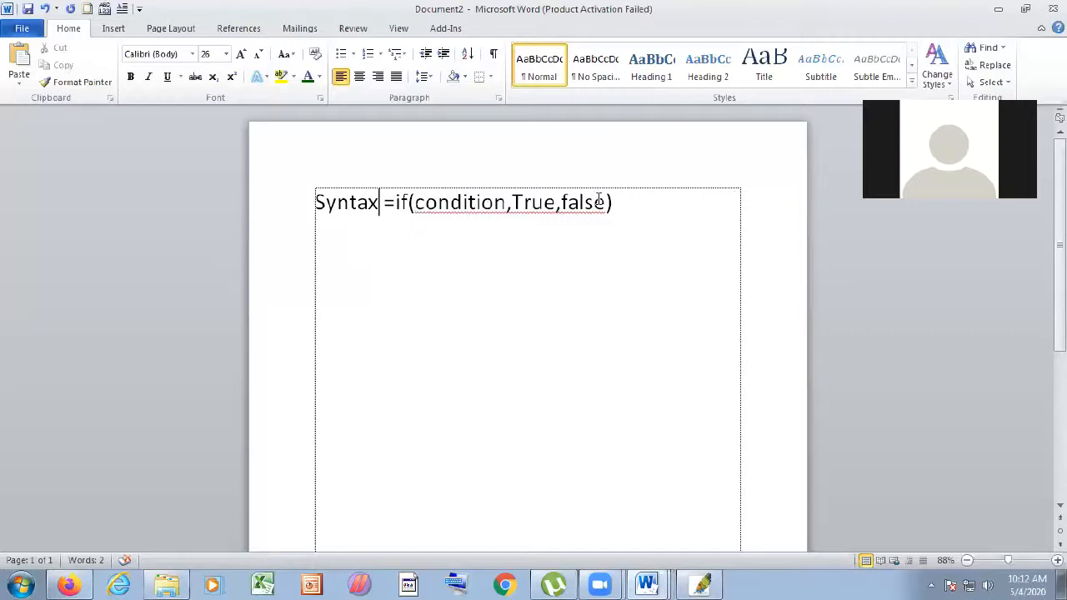
- Start a second line below the syntax line, beginning with 'a'
click(634, 200)
key(Return)
text(ad)
key(BackSpace)
- Complete the second line as And=Logical1,logical2, then switch back to Firefox
text(nd=)
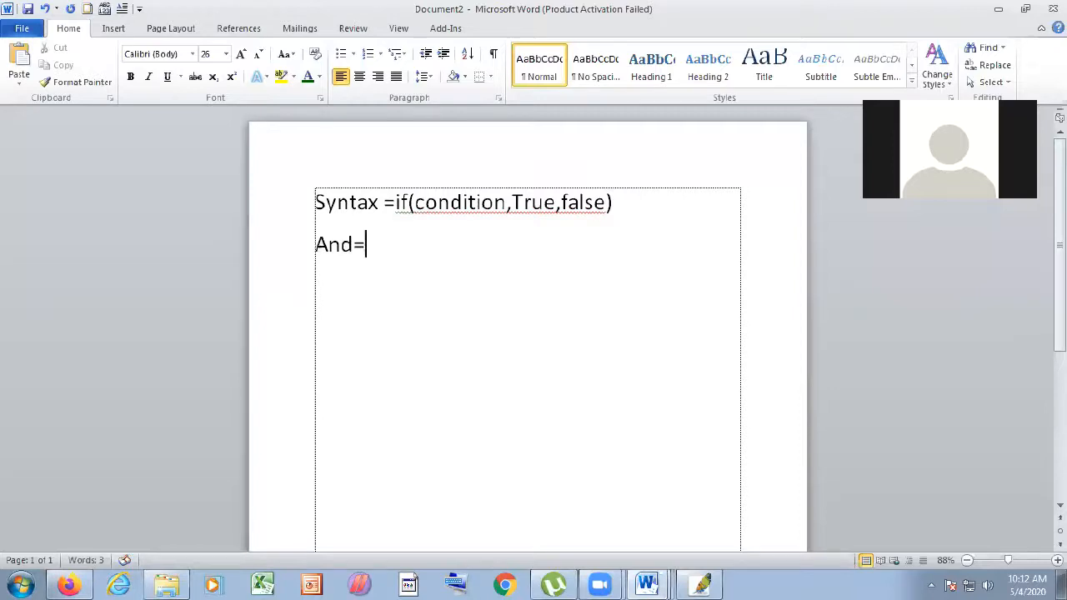
text(Logical)
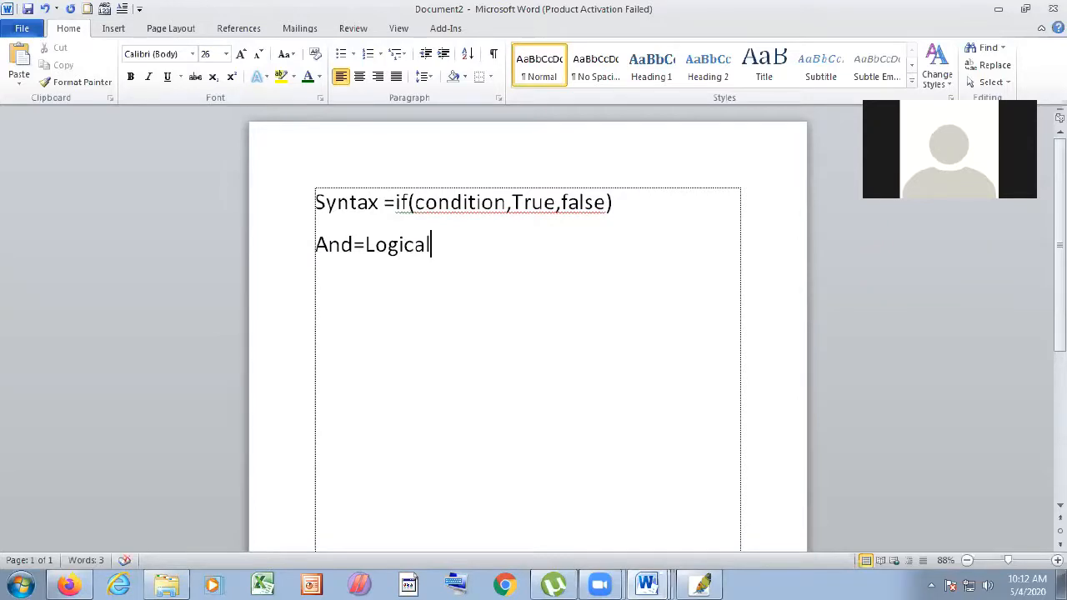
key(BackSpace)
key(BackSpace)
text(al1,)
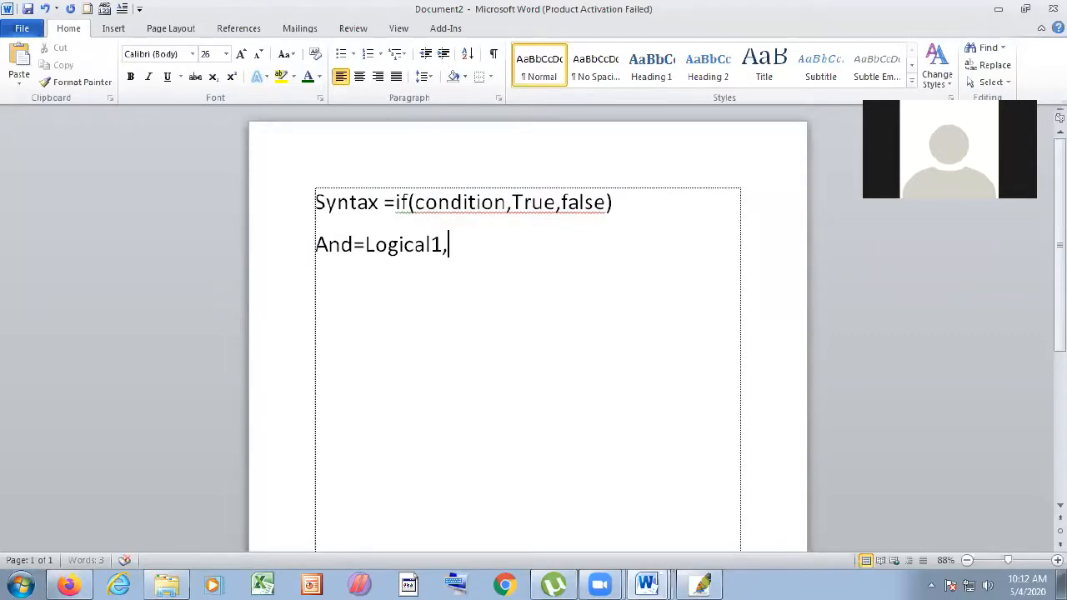
text(logical2)
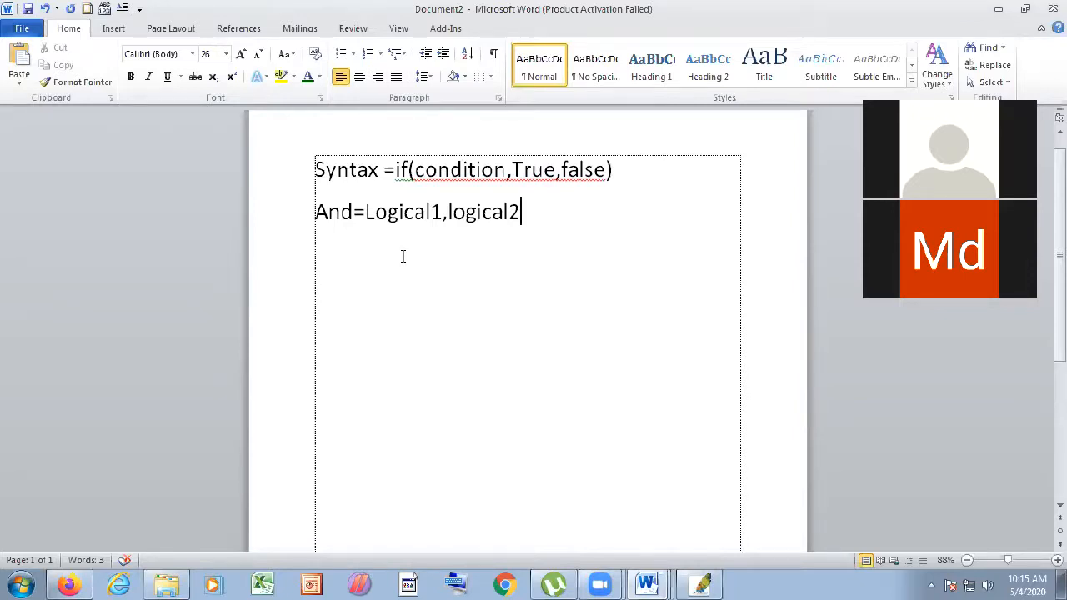
click(70, 584)
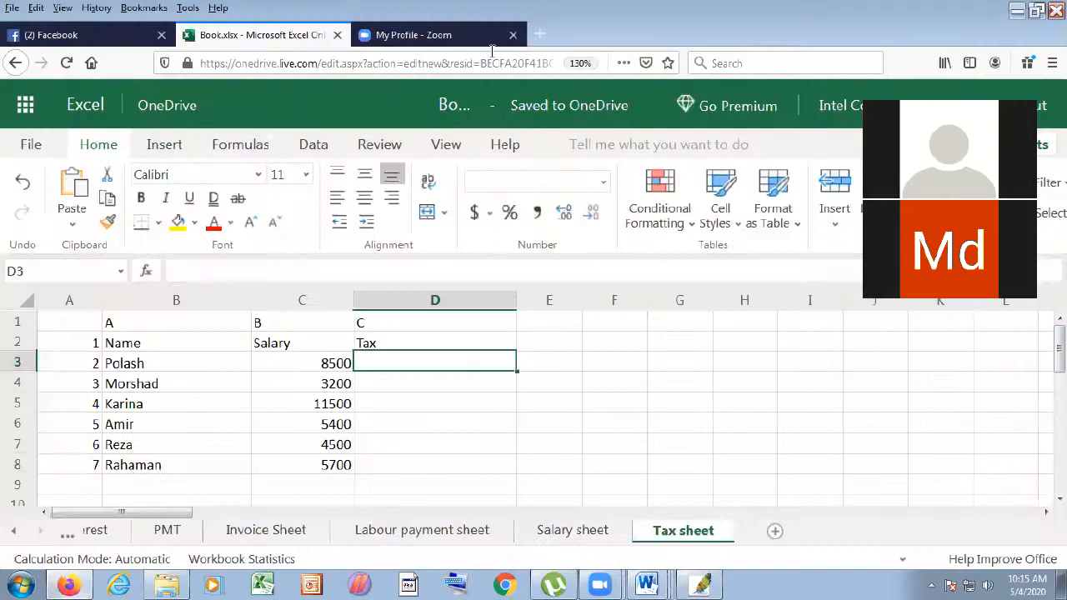
- In a new Firefox tab, go to google.com and search for 'and gate'
click(538, 31)
text(google.com/)
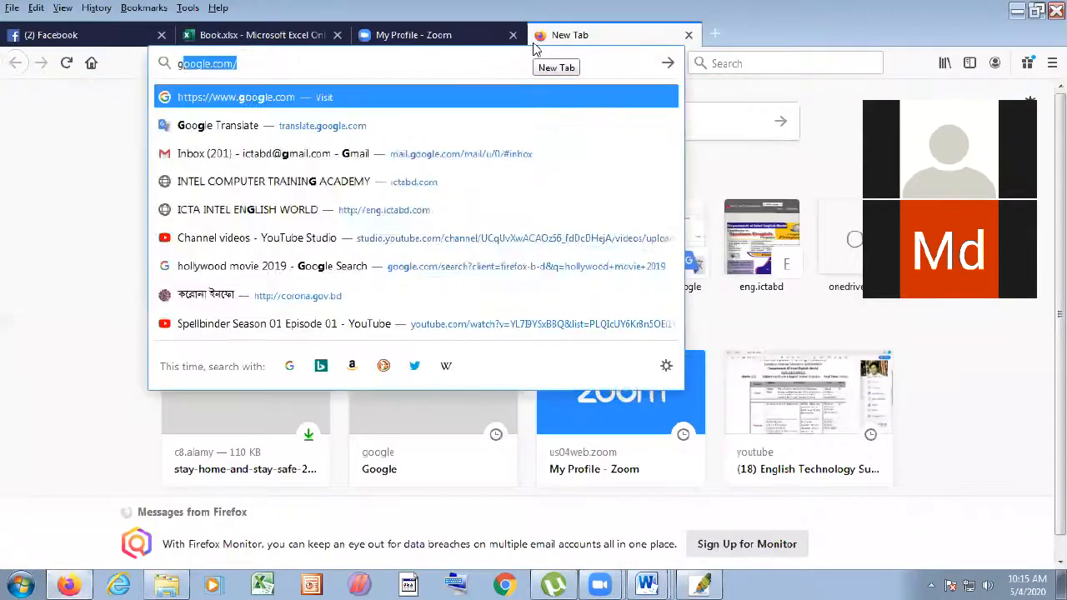
key(Return)
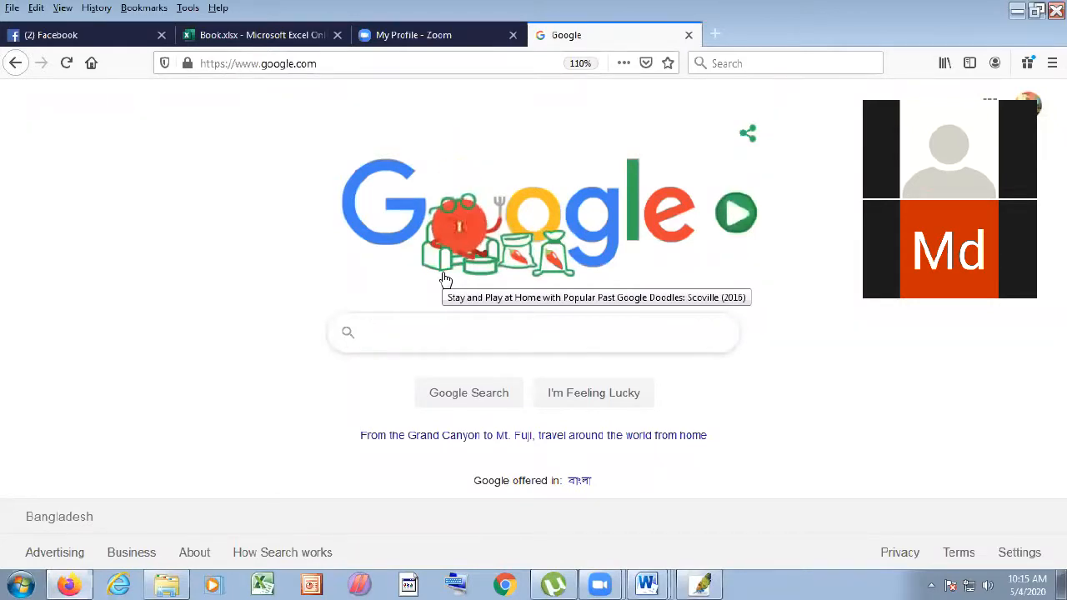
text(and)
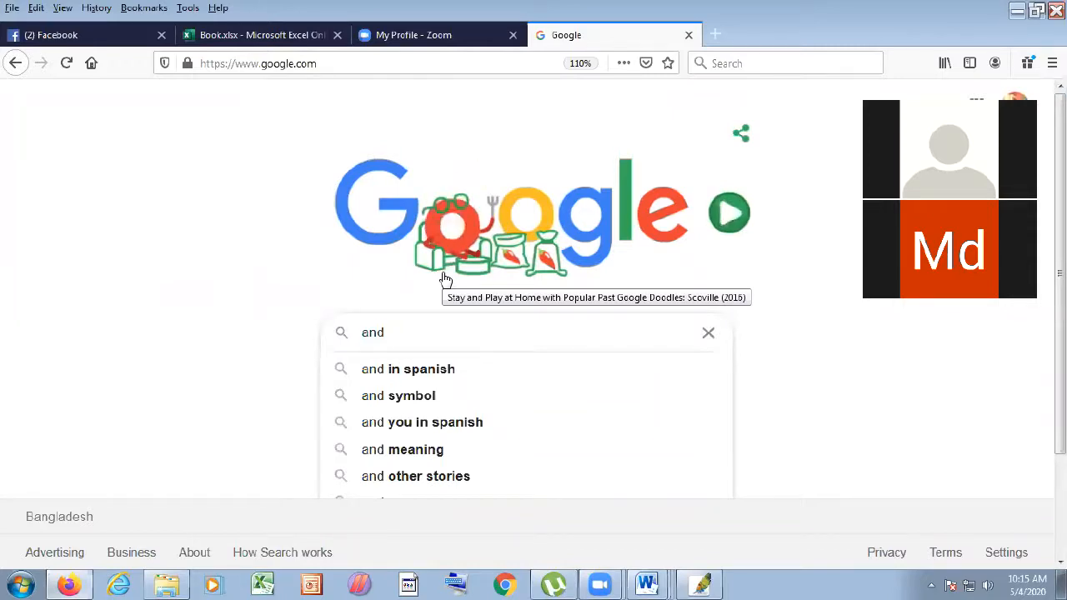
text(gate)
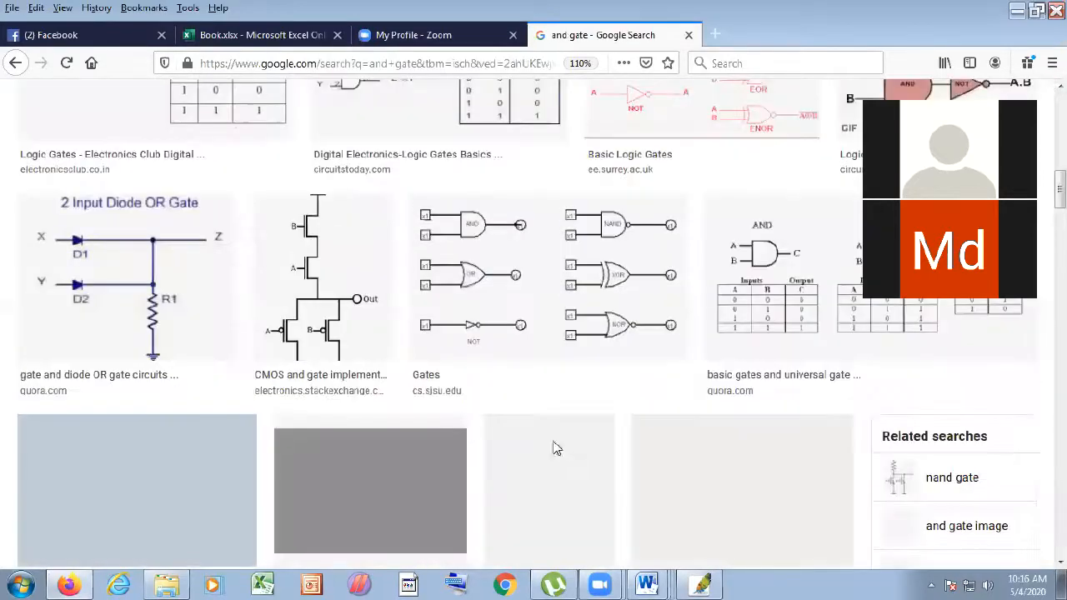
- Preview the 'Logic AND Function – Digital Logic Gates' circuit image and bring up its image options
scroll(798, 288, up, 3)
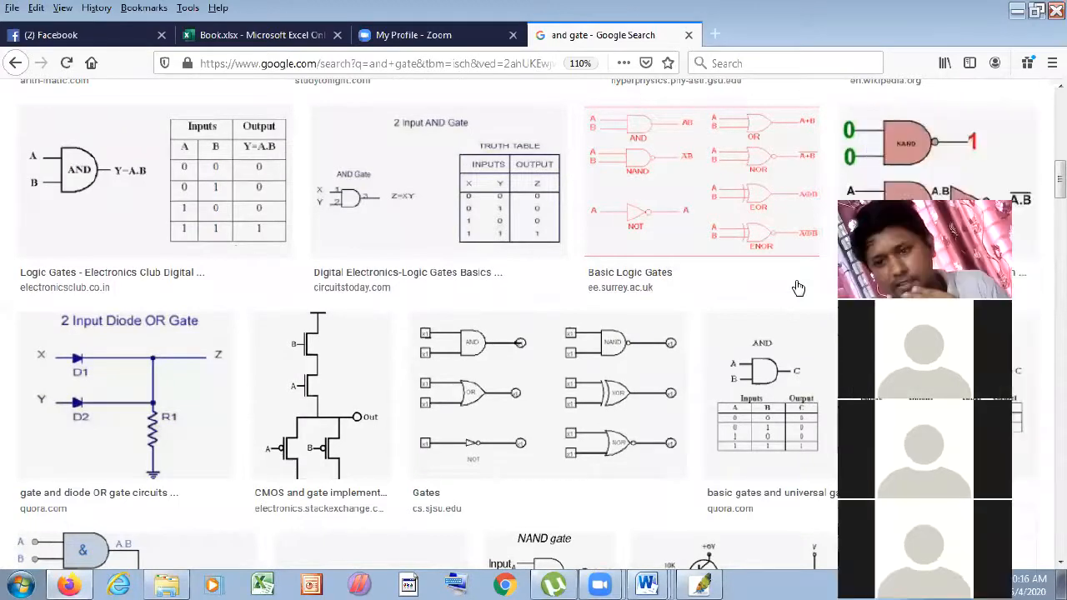
scroll(798, 287, down, 15)
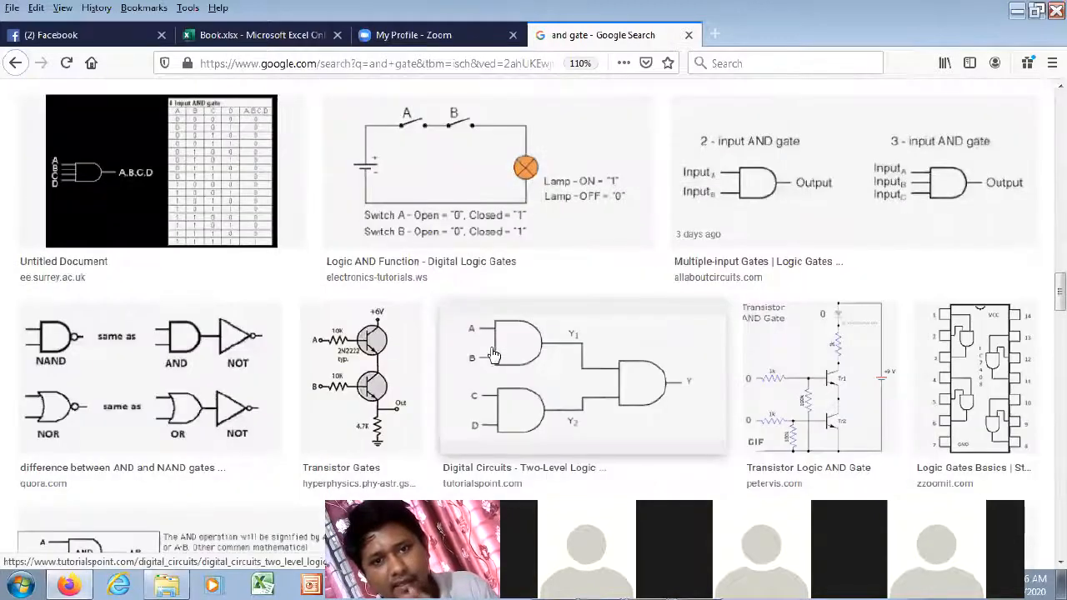
scroll(484, 346, up, 3)
click(475, 337)
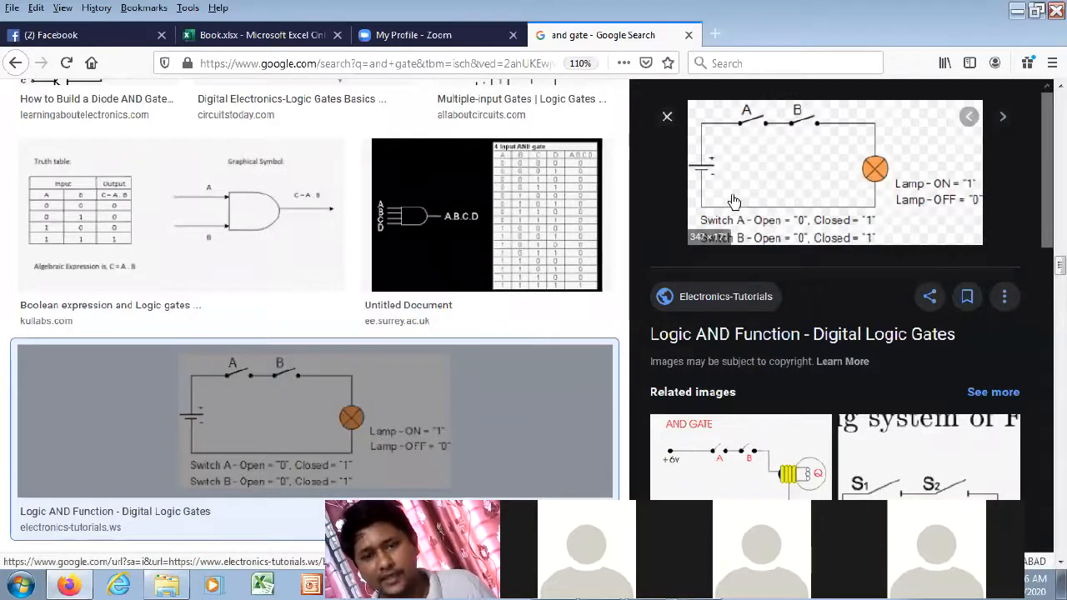
right_click(789, 195)
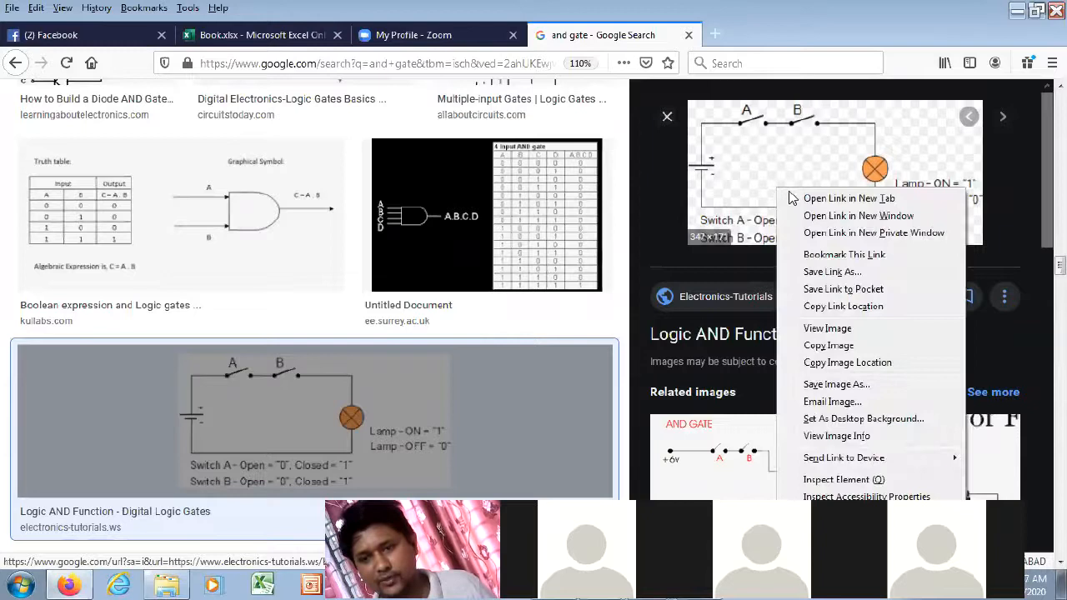
- Save the AND circuit image to the Desktop as boolean-boo1.gif
click(836, 385)
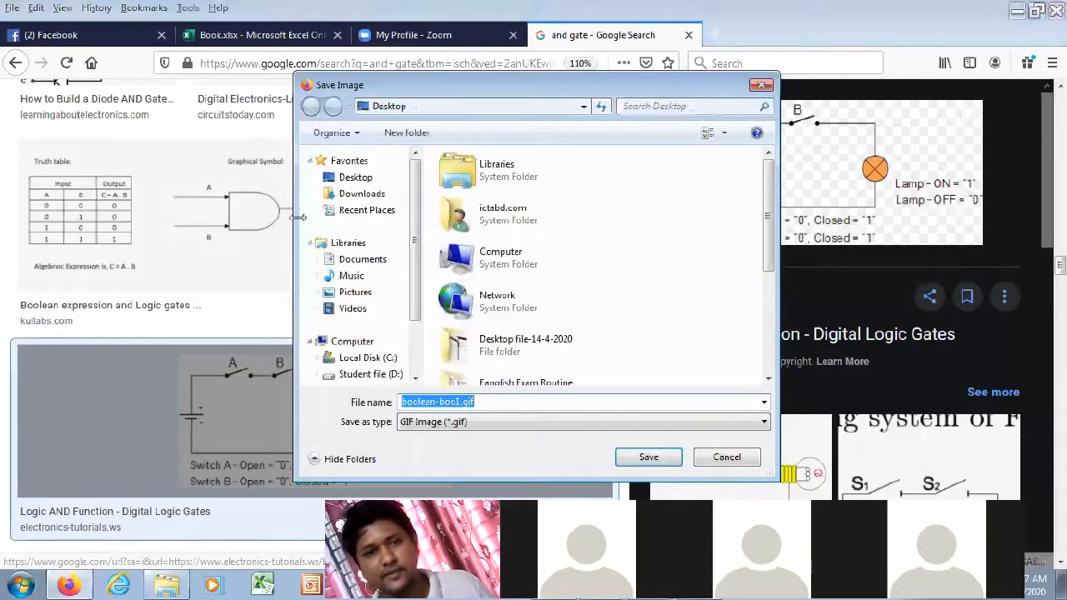
click(344, 178)
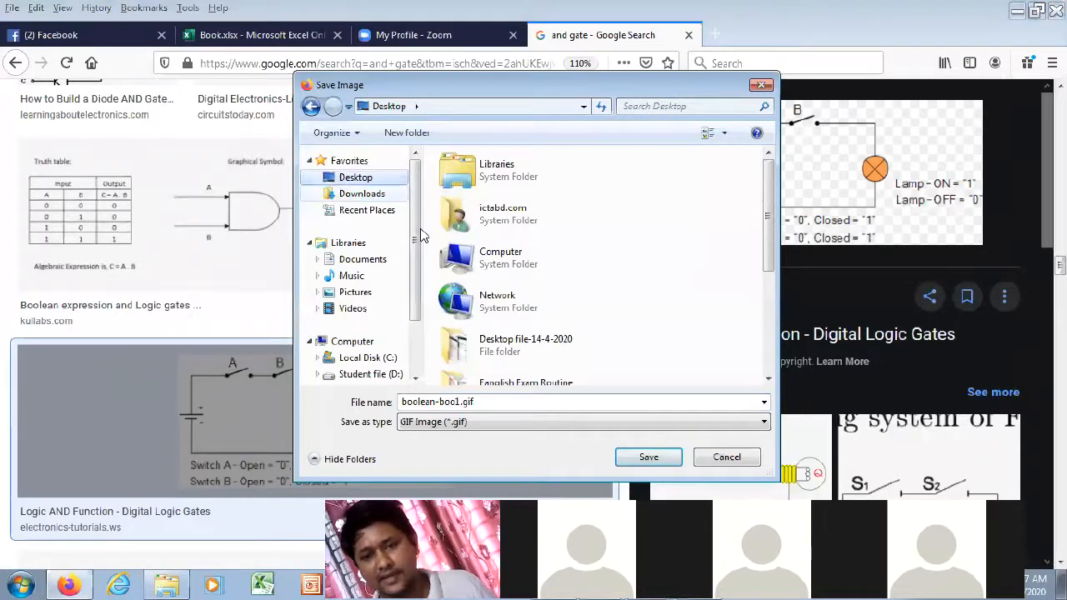
click(648, 457)
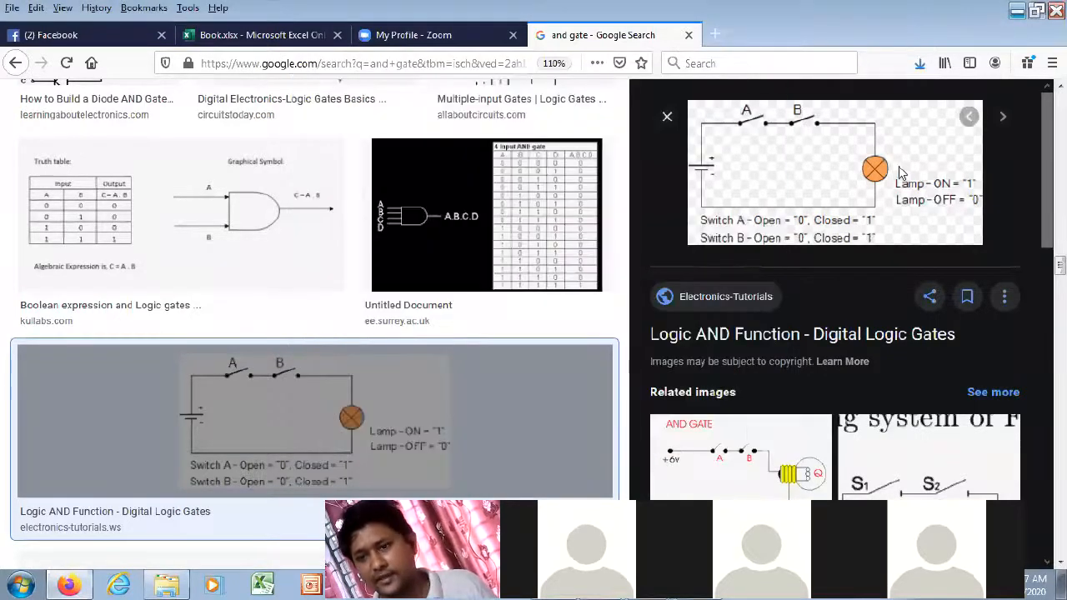
- Open the downloaded boolean-boo1.gif from Firefox's downloads list
click(919, 65)
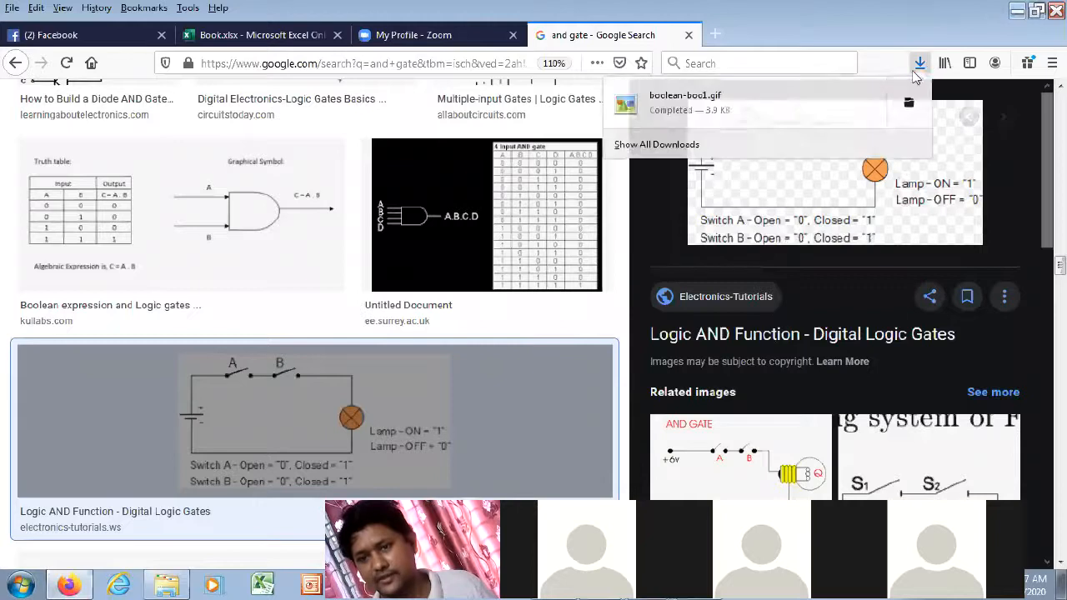
click(685, 219)
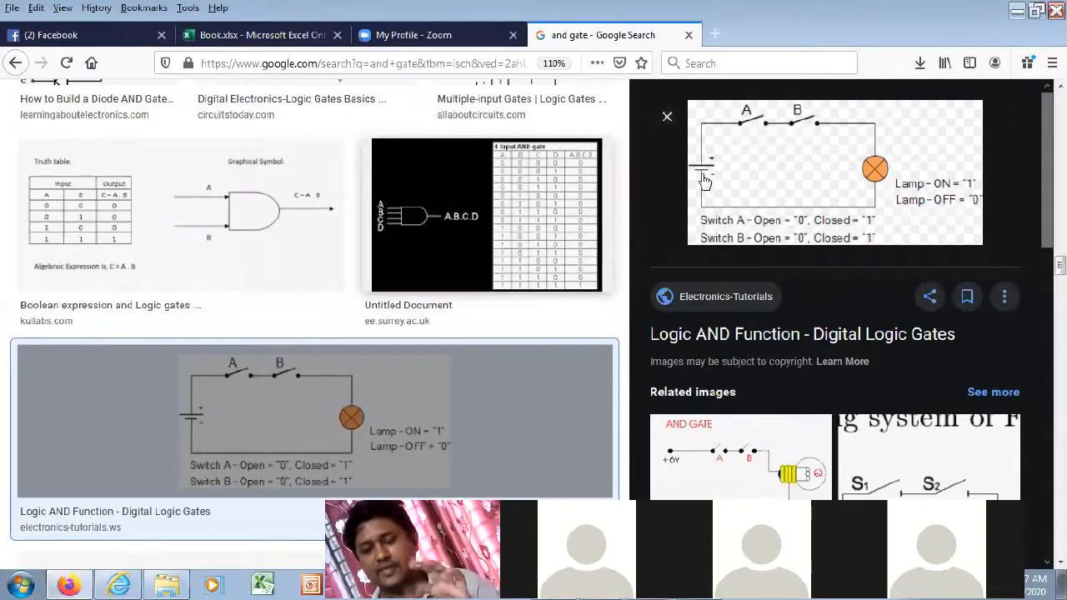
click(919, 65)
click(938, 99)
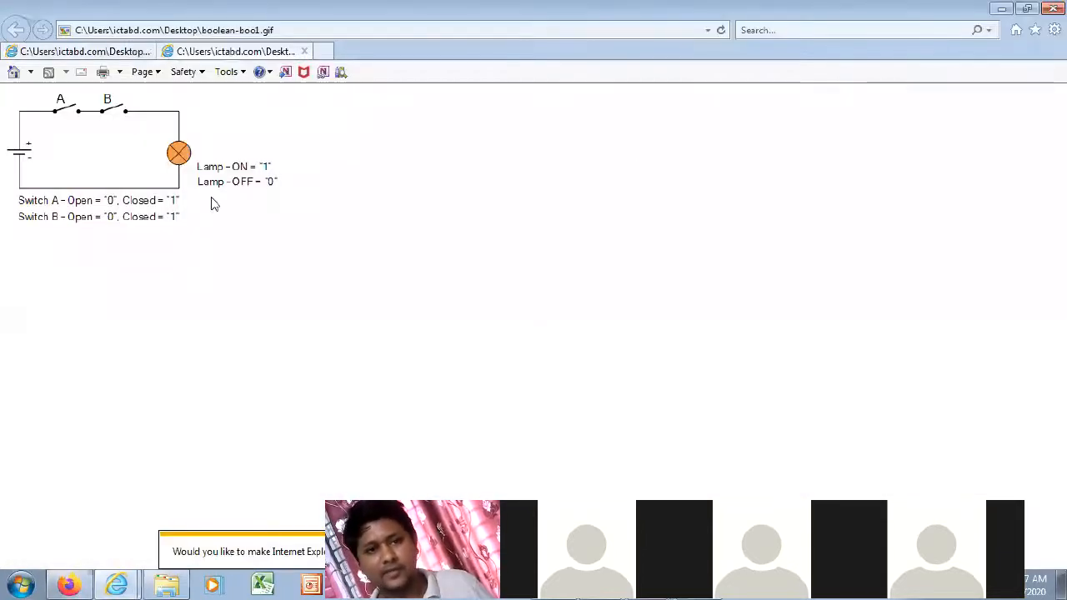
- Zoom in on the switch-and-lamp AND circuit image in Internet Explorer
scroll(245, 210, up, 4)
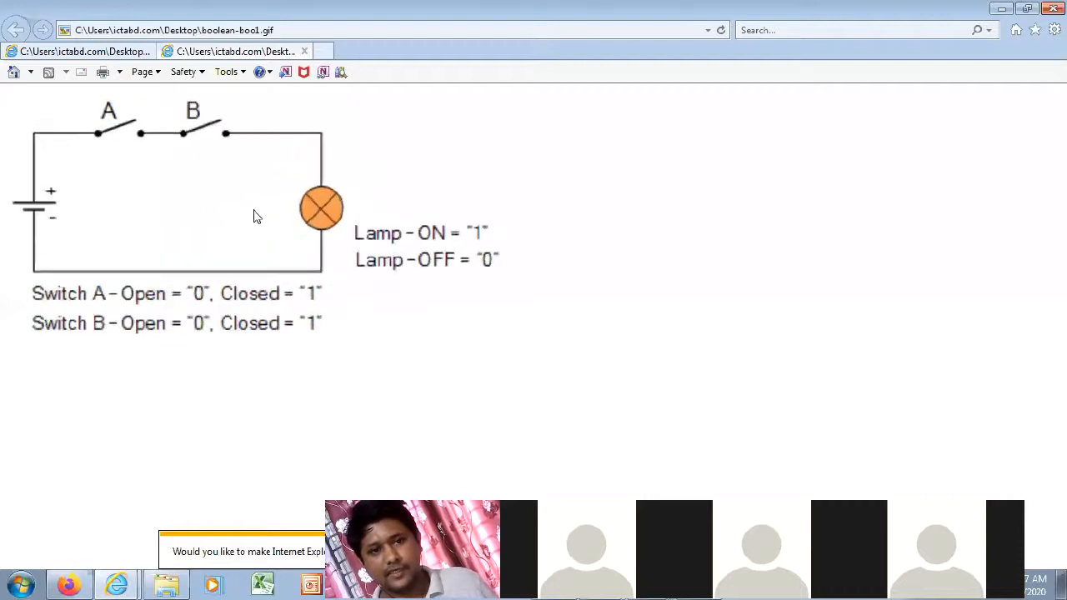
scroll(259, 218, up, 2)
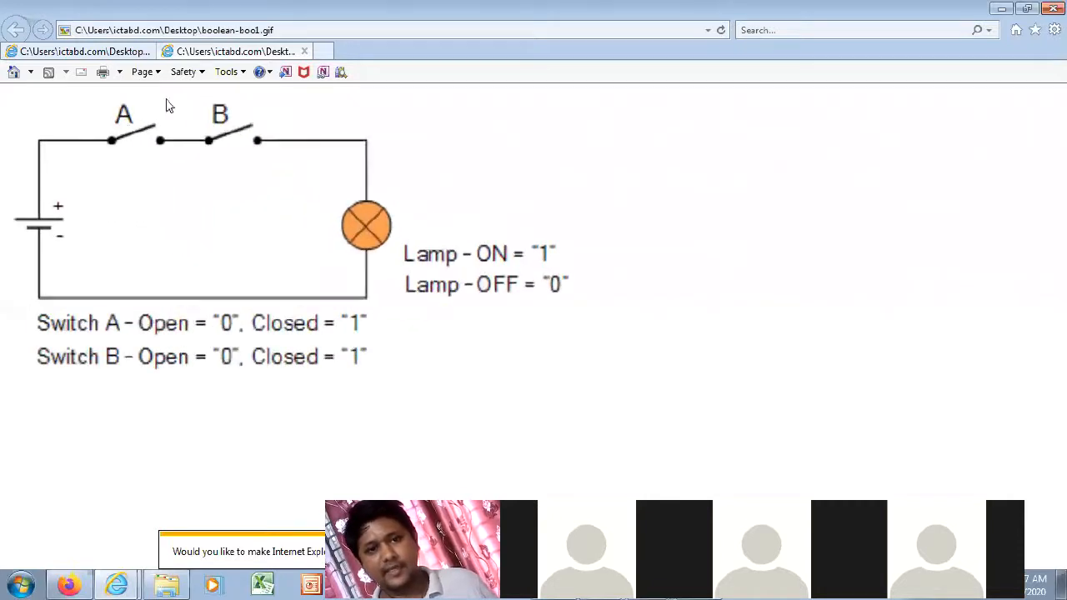
scroll(254, 134, up, 4)
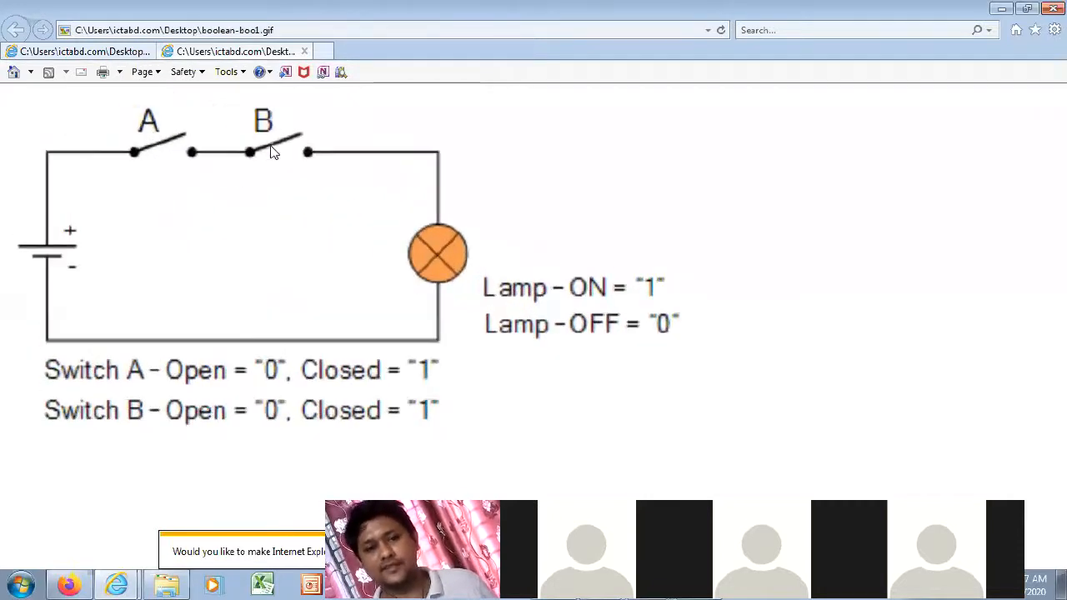
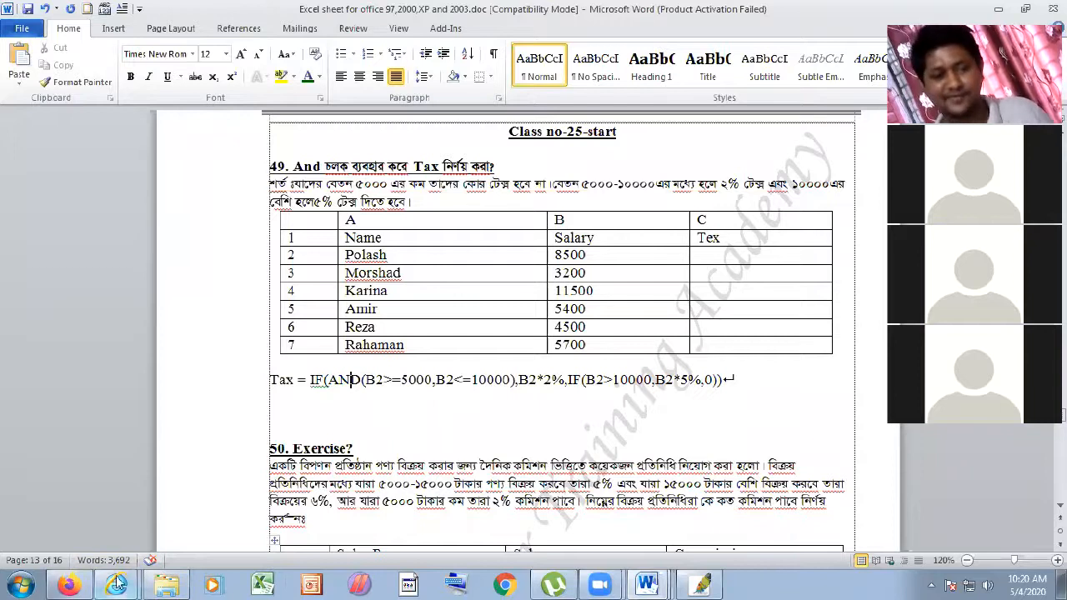
- Cycle through the browser, Photoshop and Word windows, ending back in Firefox
click(81, 581)
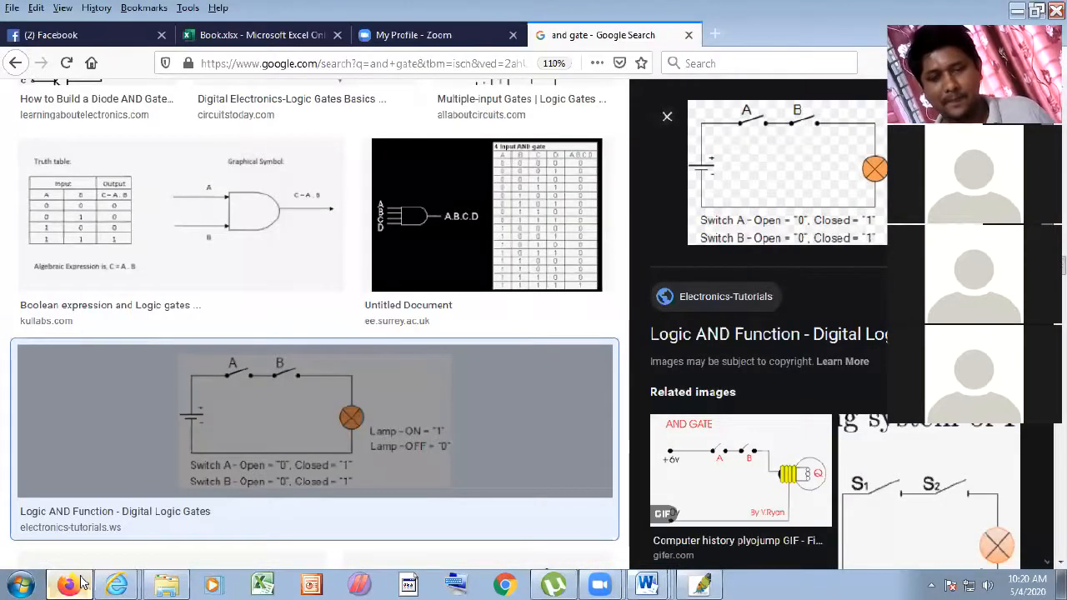
click(81, 581)
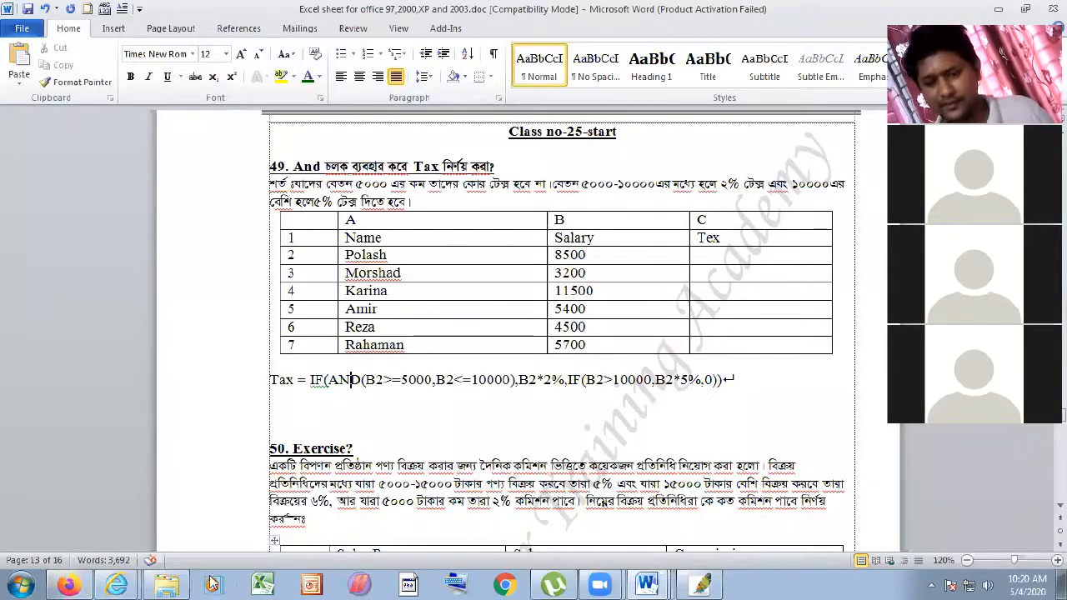
click(701, 583)
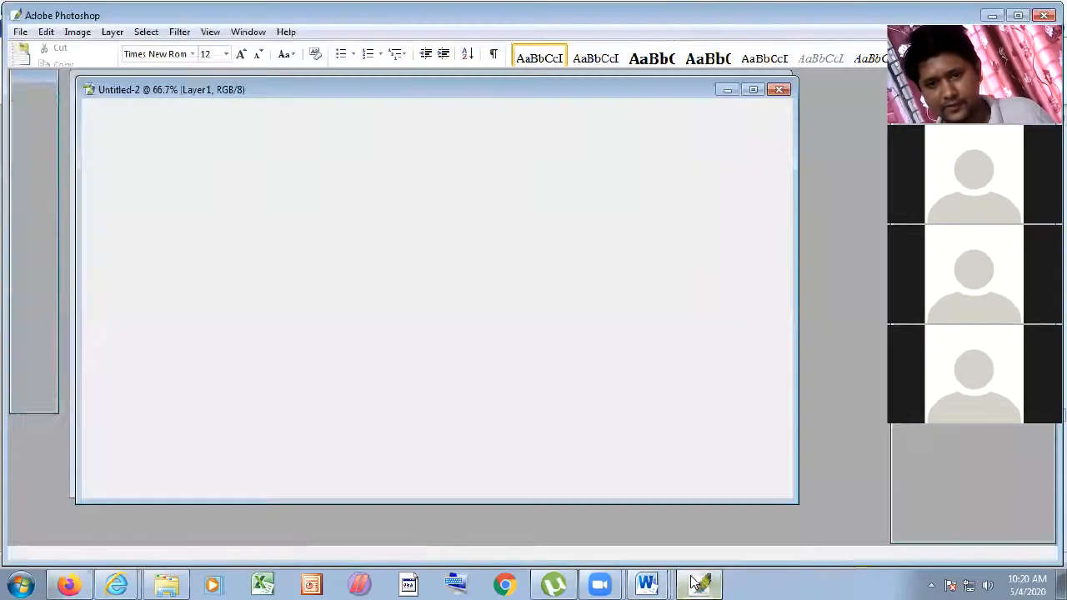
click(643, 584)
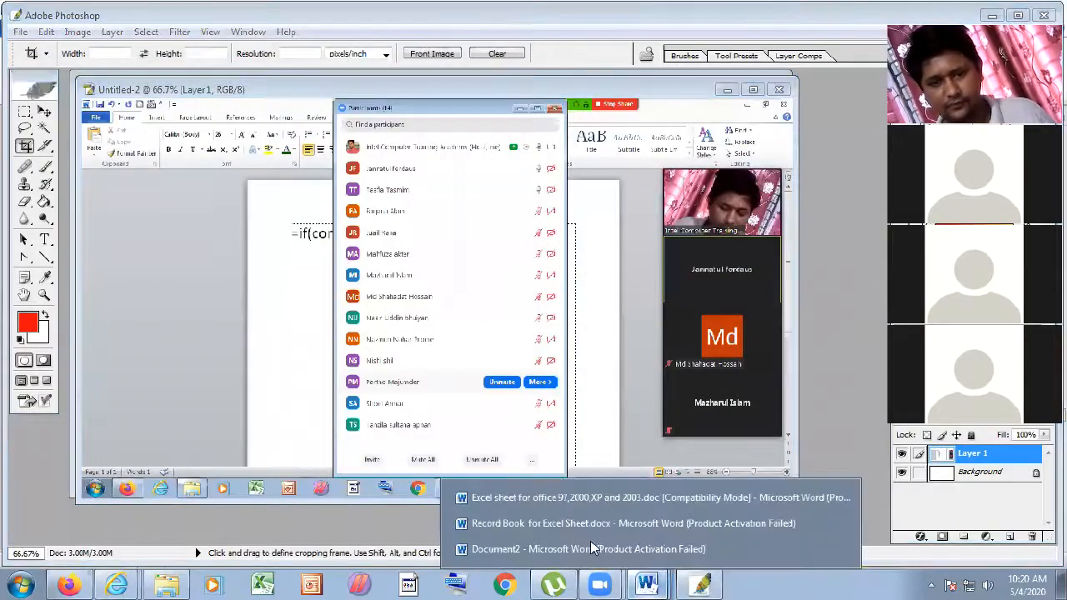
click(69, 584)
- Go to the Book.xlsx tab and close the Zoom profile and Google search tabs
click(258, 35)
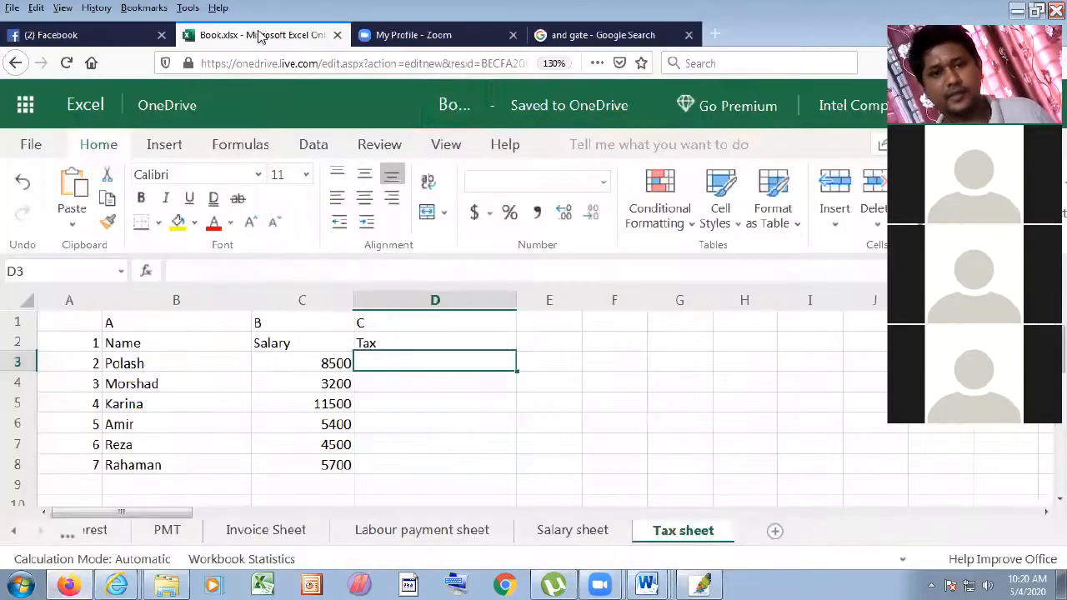
click(464, 39)
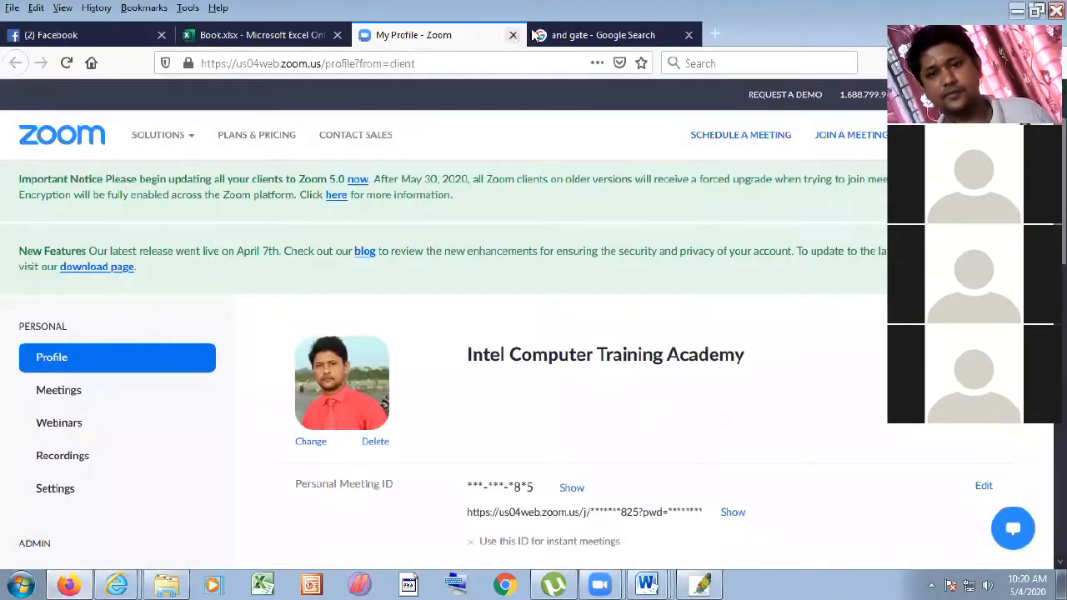
click(512, 35)
click(512, 35)
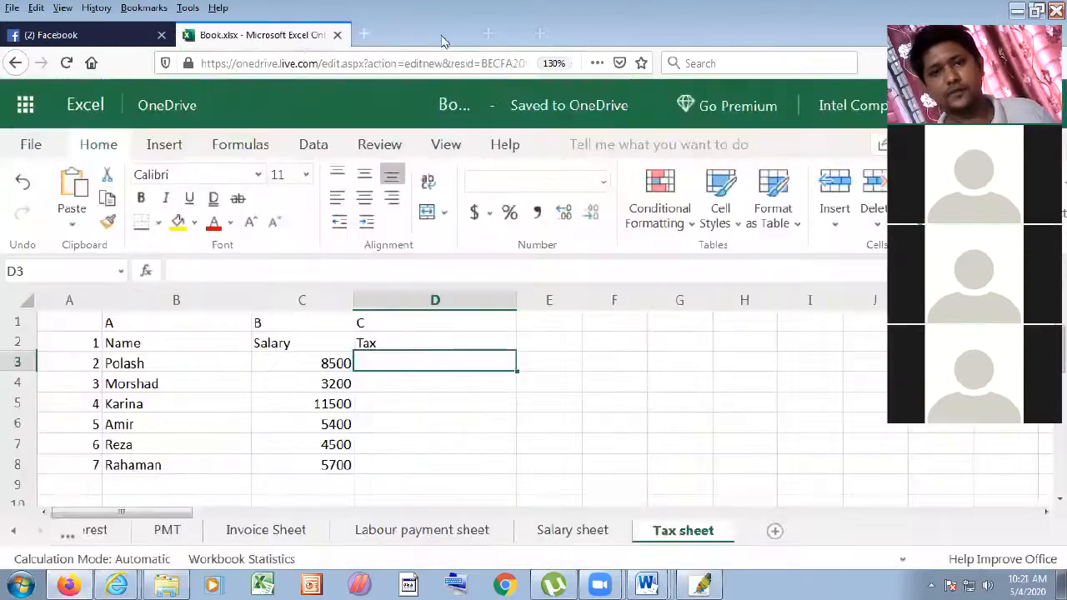
- Start D3's formula as =if(and( using the AND autocomplete entry
text(=if()
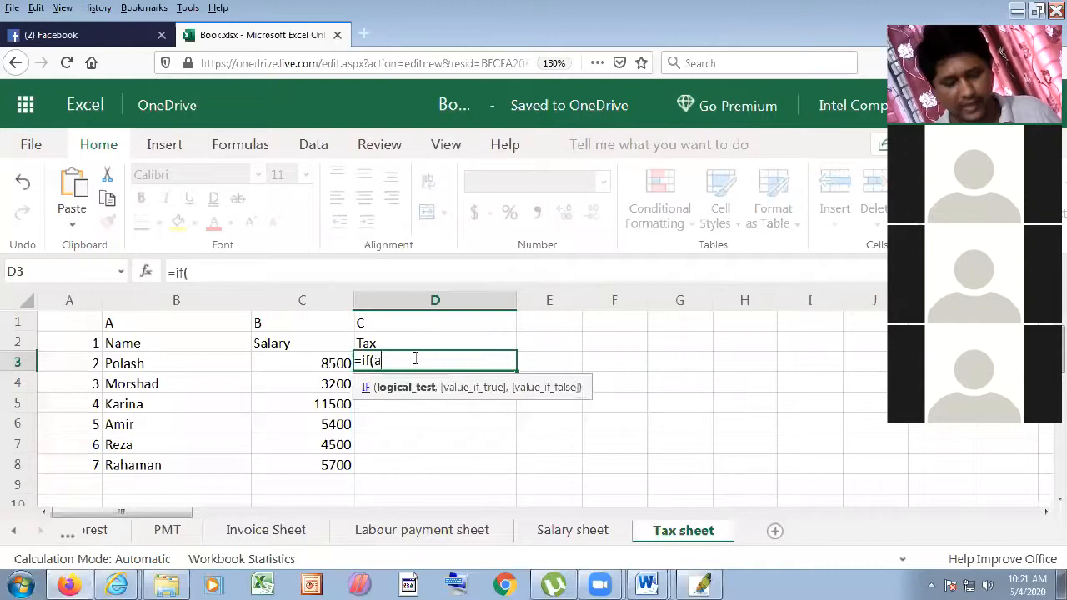
text(a)
key(BackSpace)
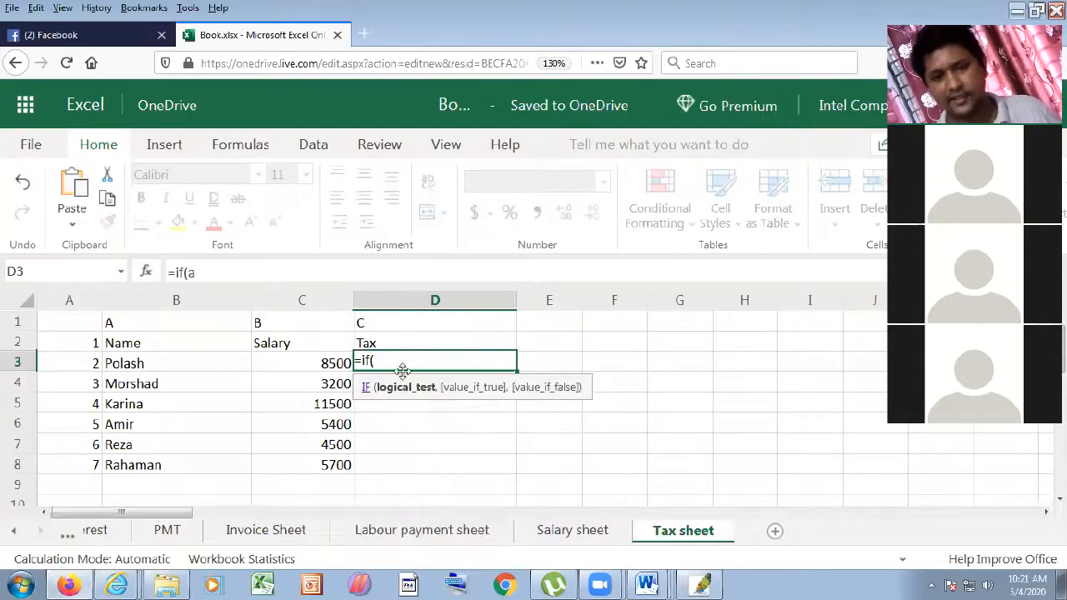
text(and)
key(BackSpace)
key(BackSpace)
key(BackSpace)
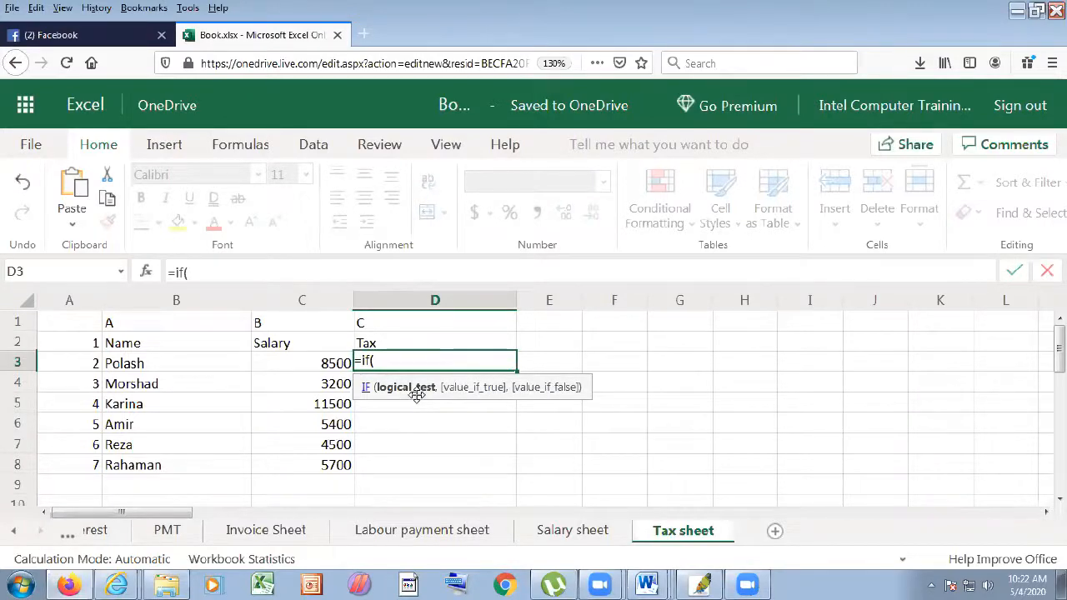
text(and)
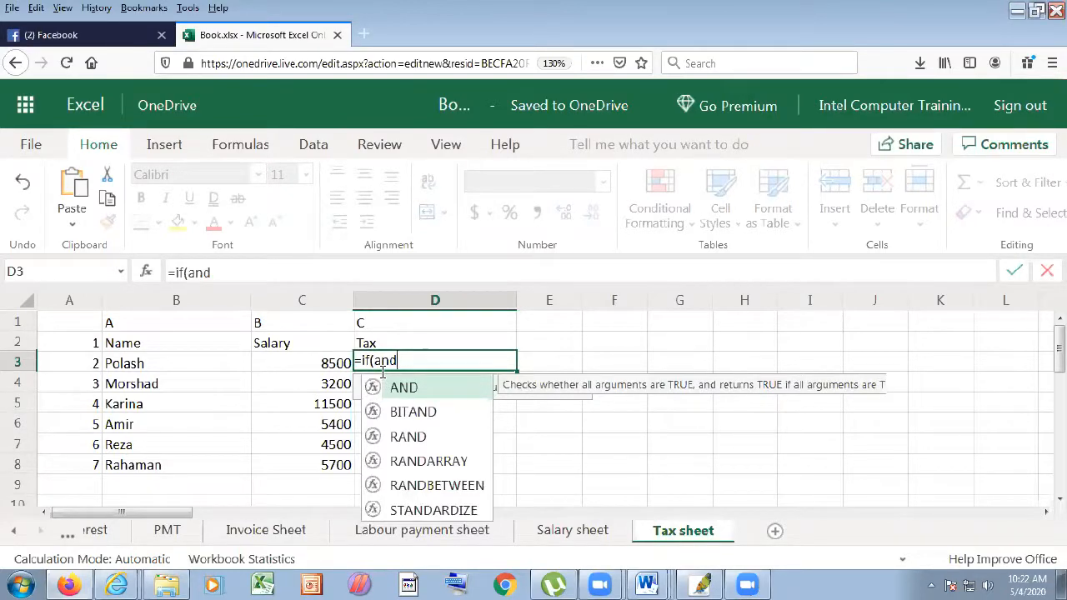
text(()
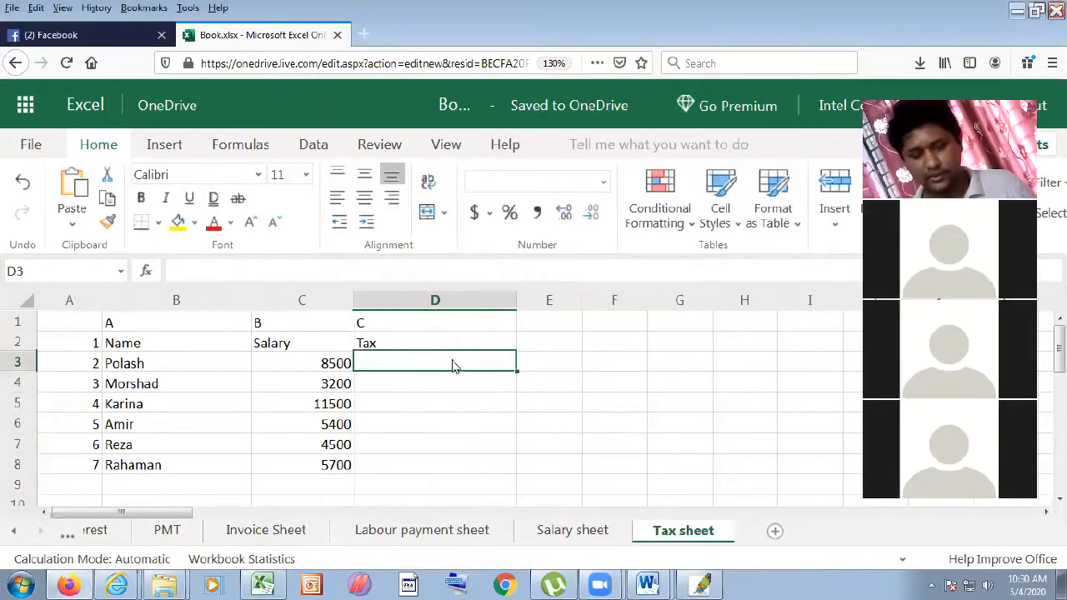
- Enter =if(and(C3>5000,C3<10000 in D3, then bring the Word class notes forward
text(=)
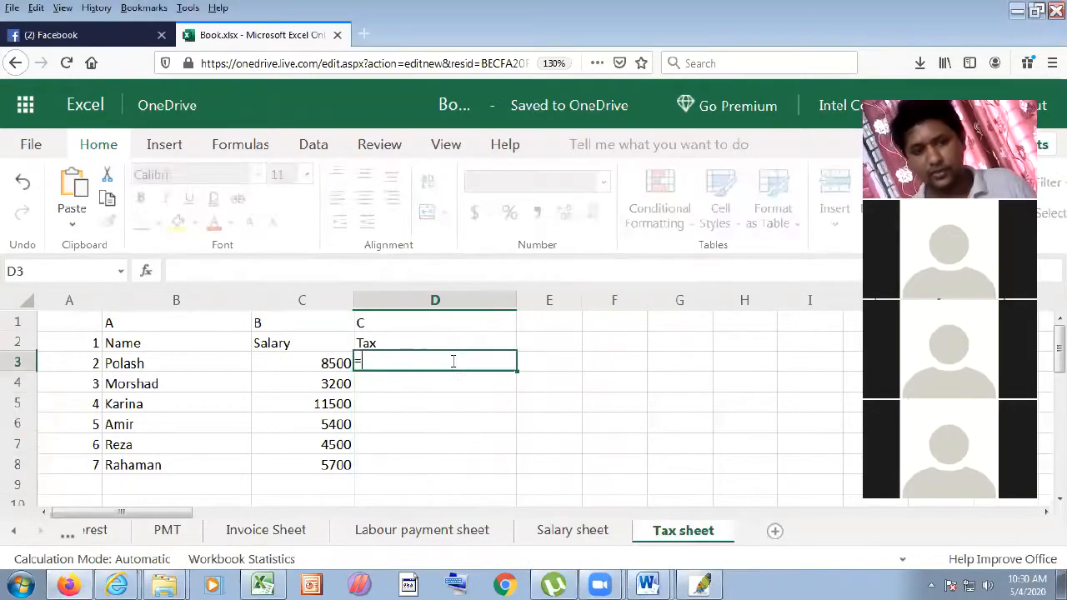
click(310, 369)
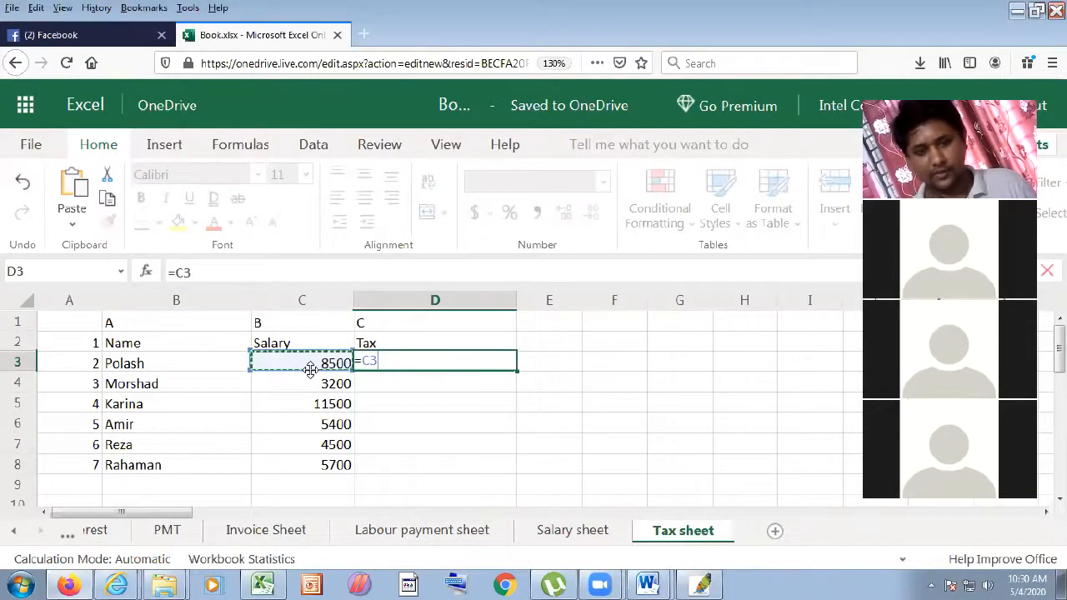
key(BackSpace)
key(BackSpace)
text(if()
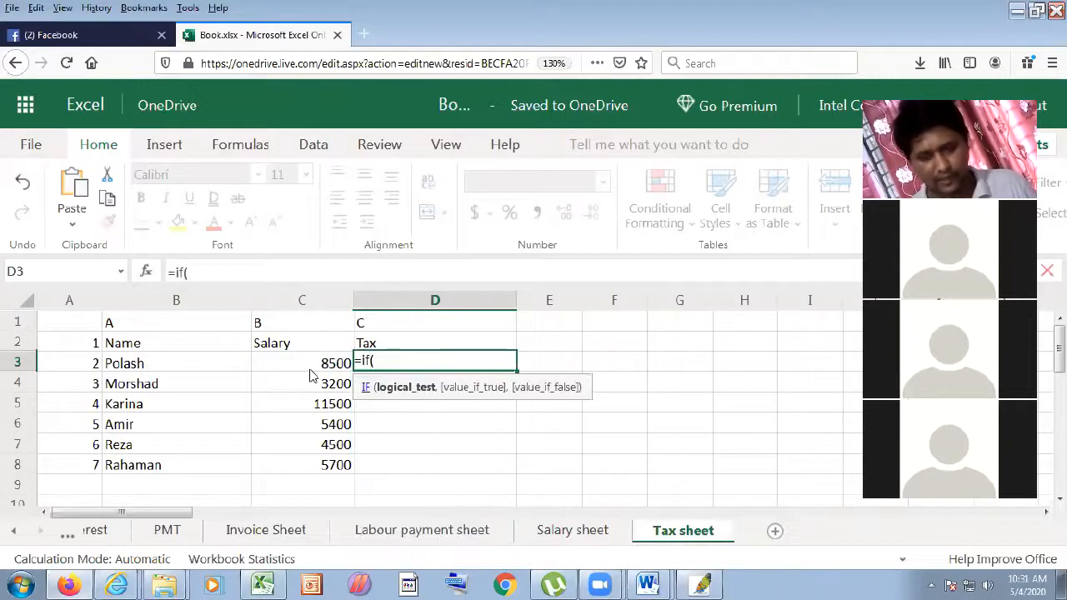
text(and()
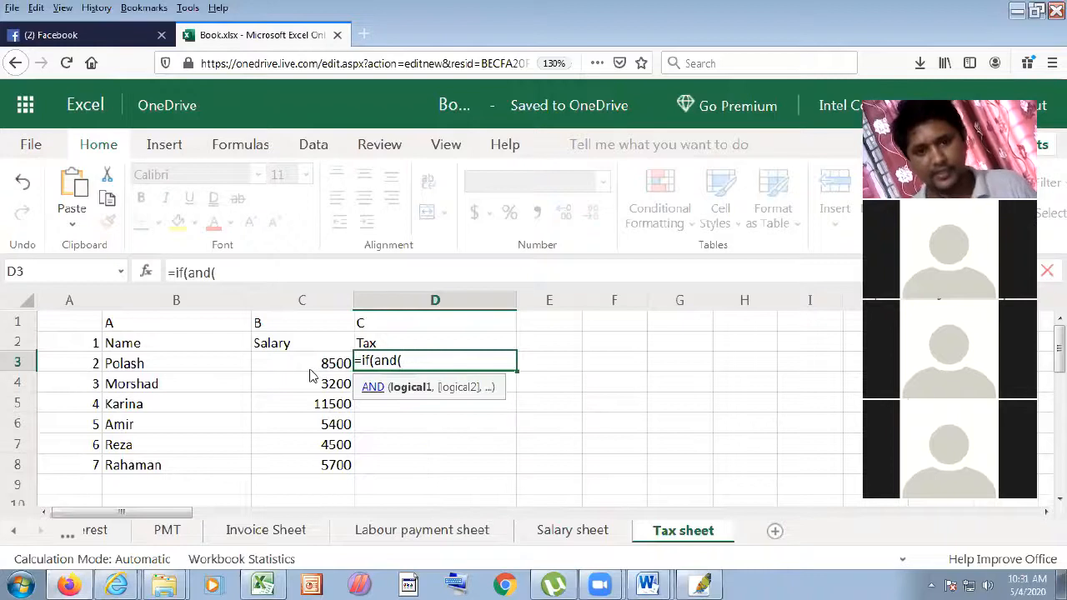
click(313, 364)
text(>5000,)
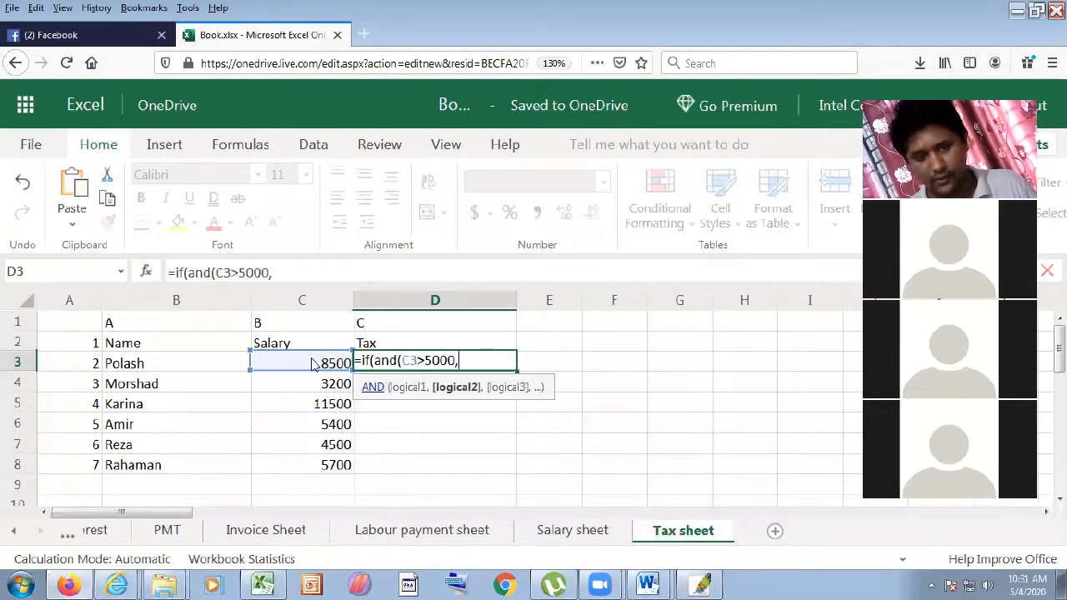
click(313, 364)
text(<1000)
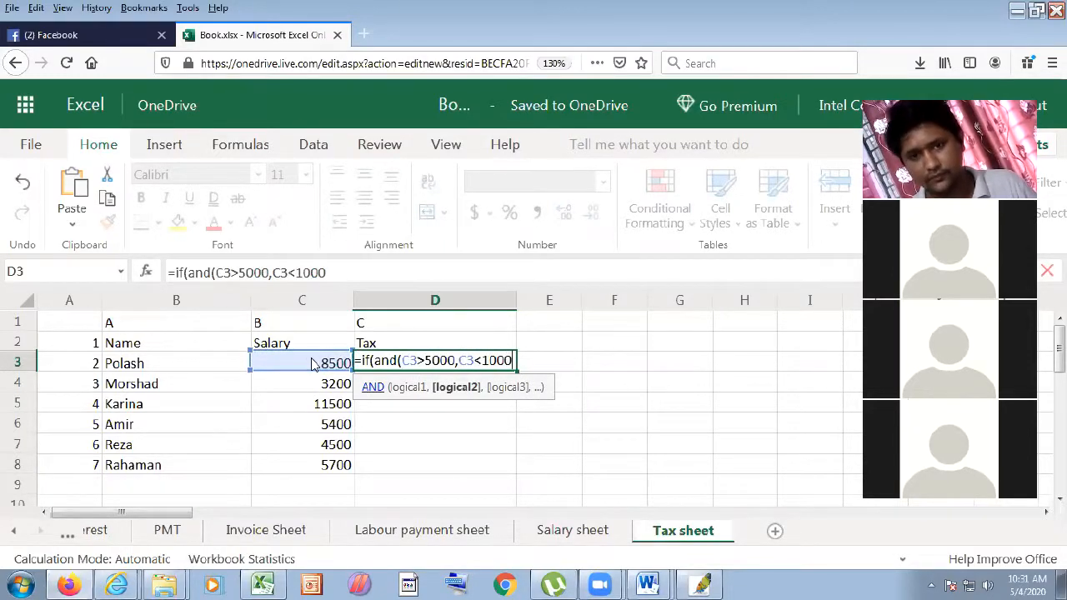
text(0)
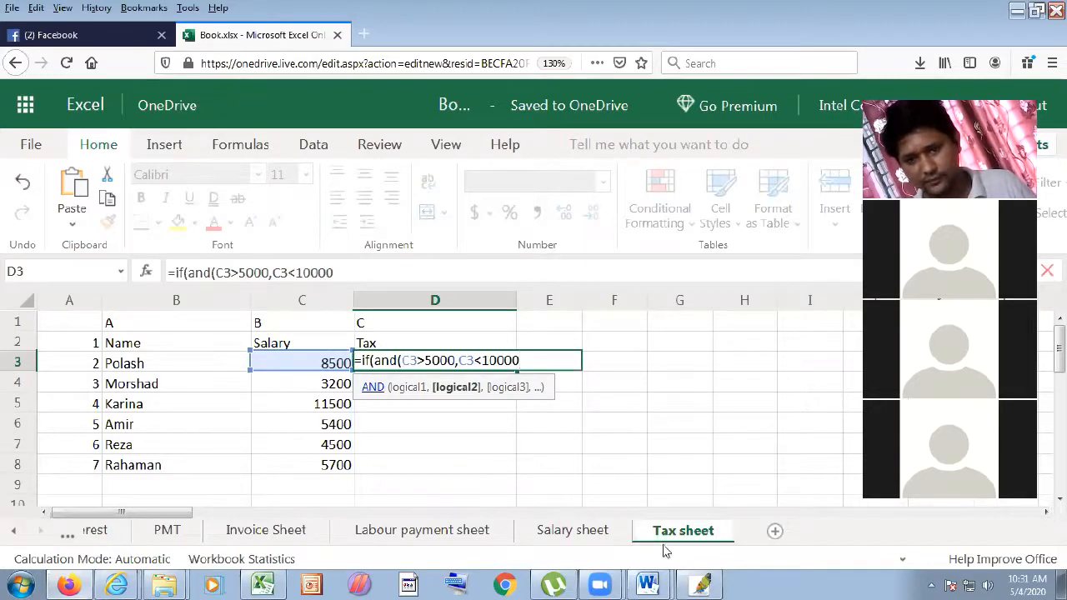
click(649, 583)
click(621, 515)
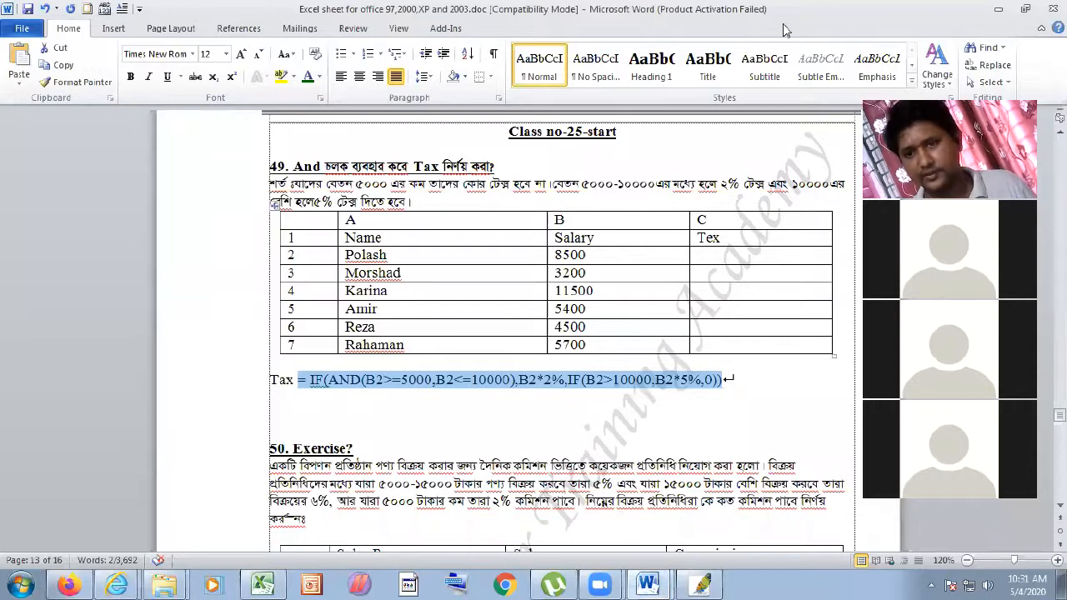
- Make D3's AND test inclusive as C3>=5000,C3=<10000 and close it with ),
click(998, 9)
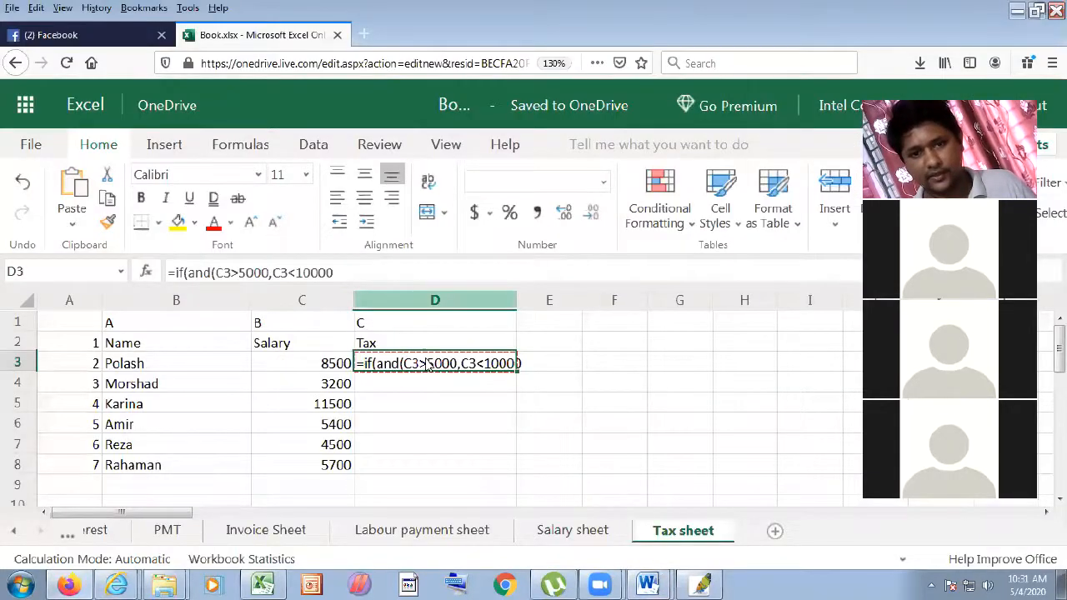
double_click(427, 364)
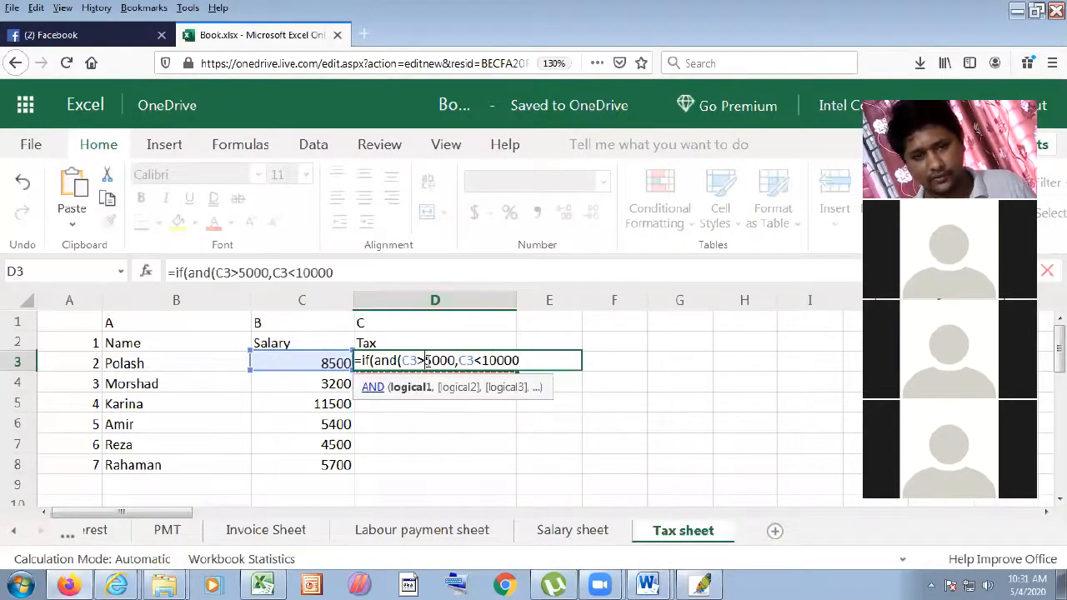
text(=)
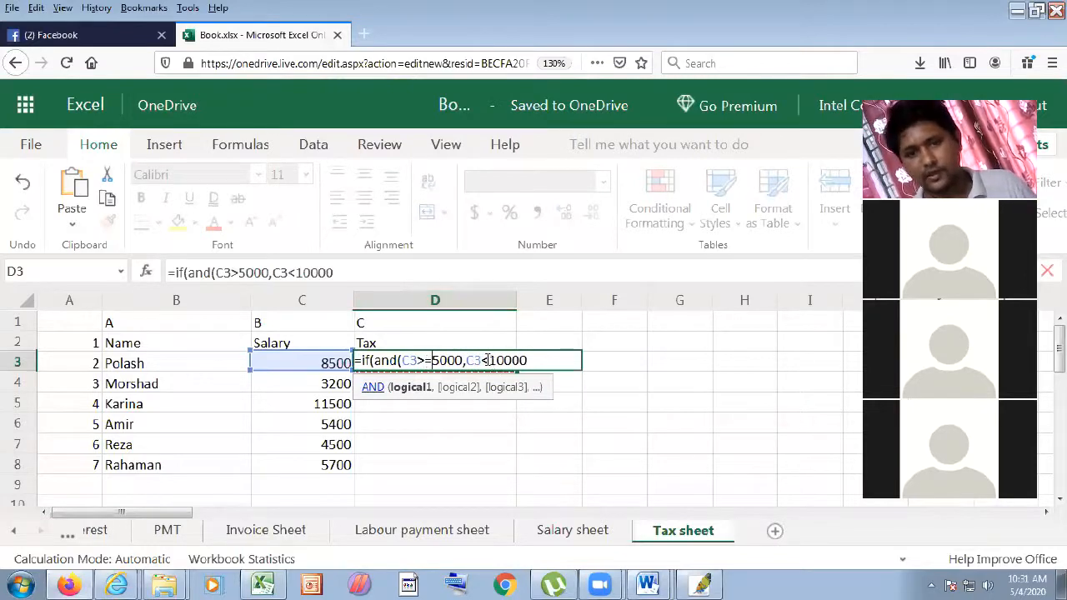
click(486, 360)
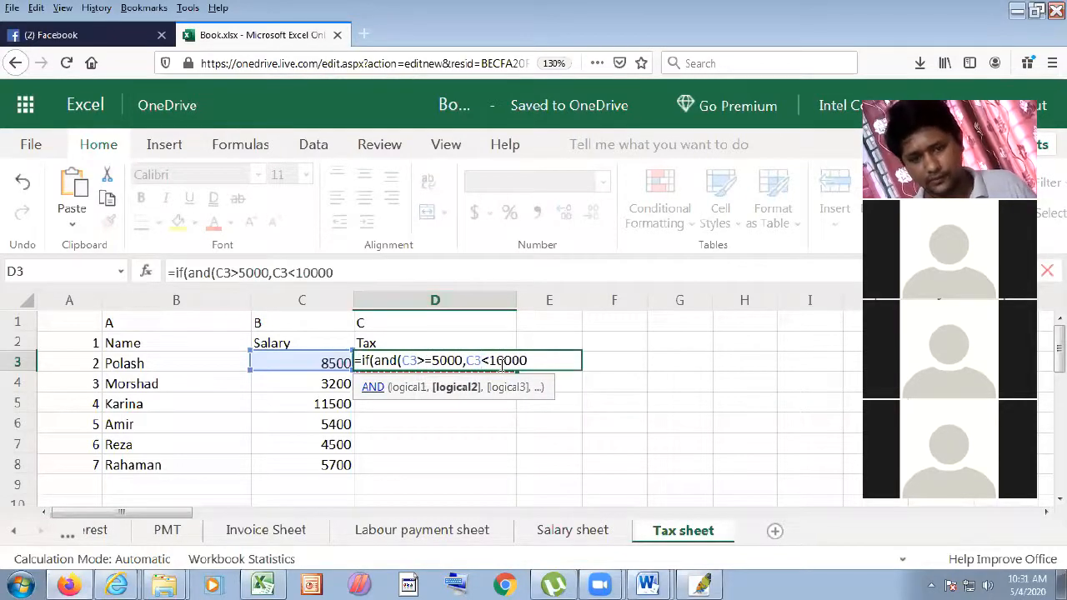
text(=)
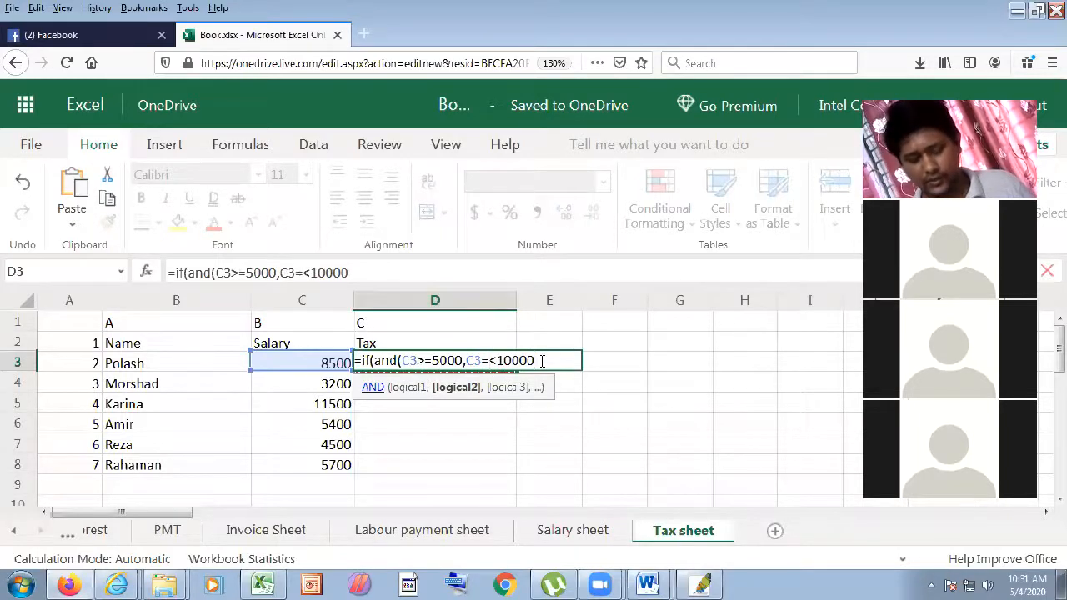
text(),)
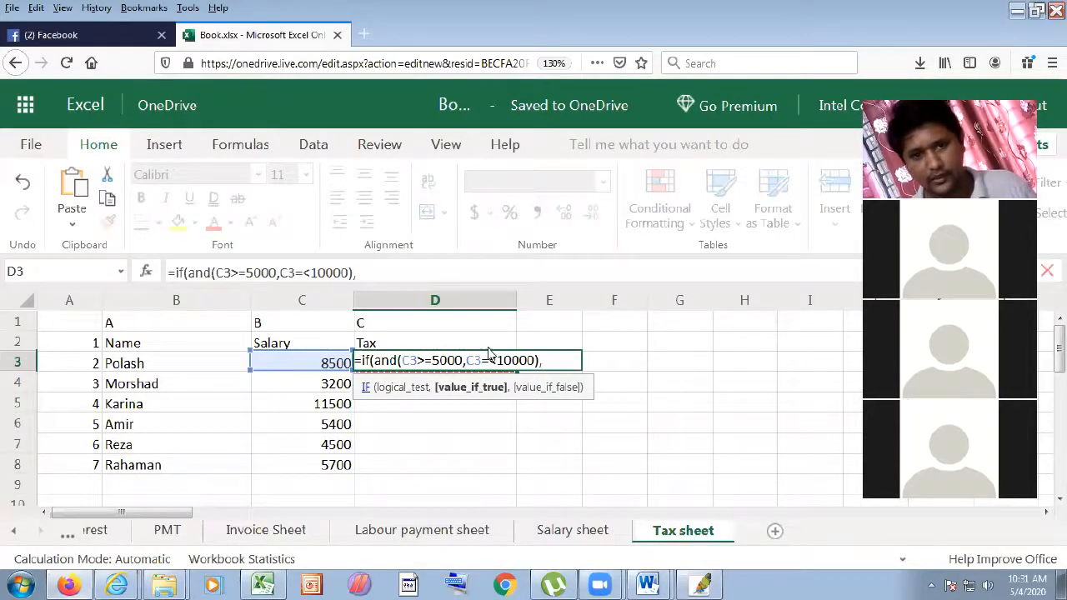
- Complete and enter D3 as ...),C3*2%,if(C3>10000,C3*5%,0))
click(330, 365)
text(*2%)
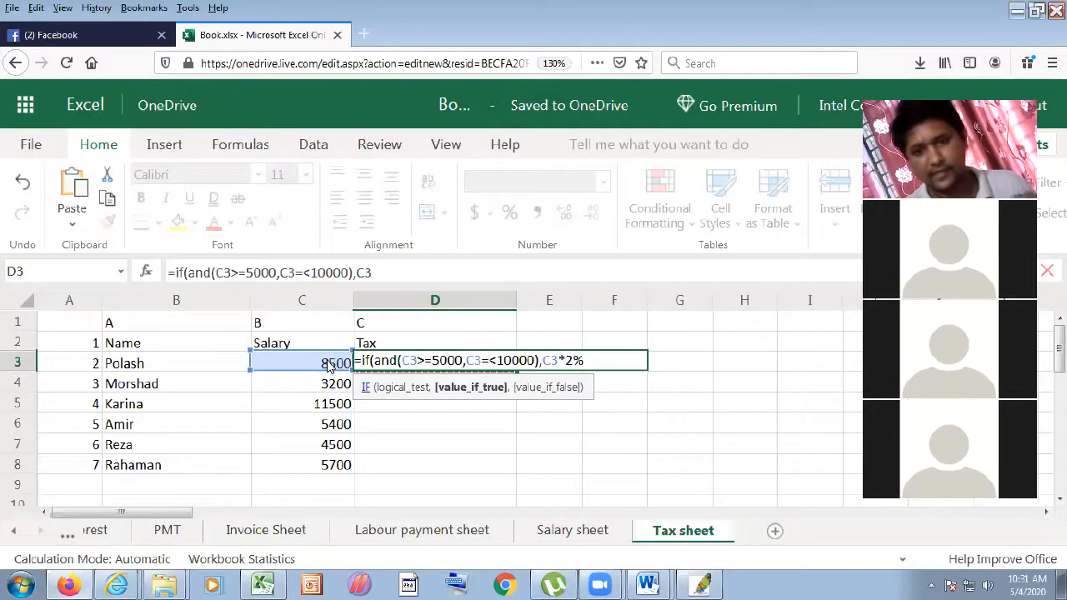
text(,)
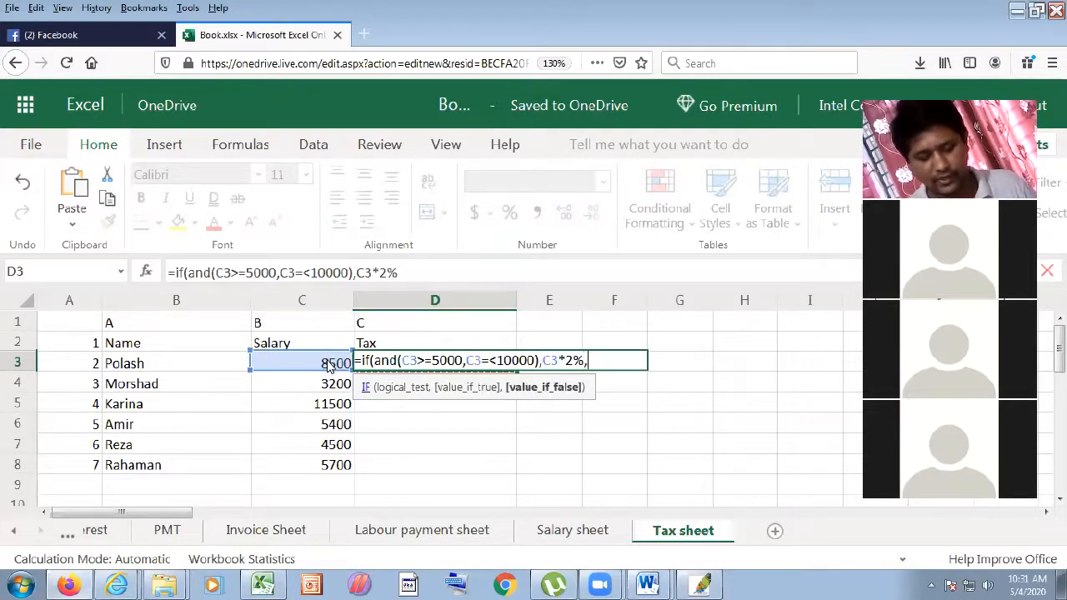
text(f)
key(BackSpace)
text(if()
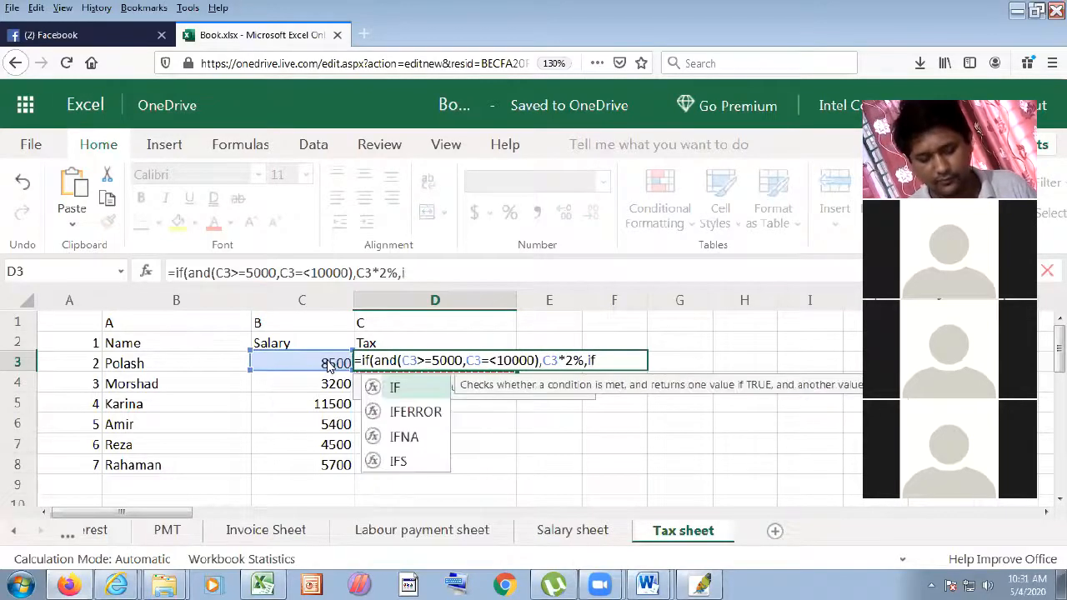
click(319, 371)
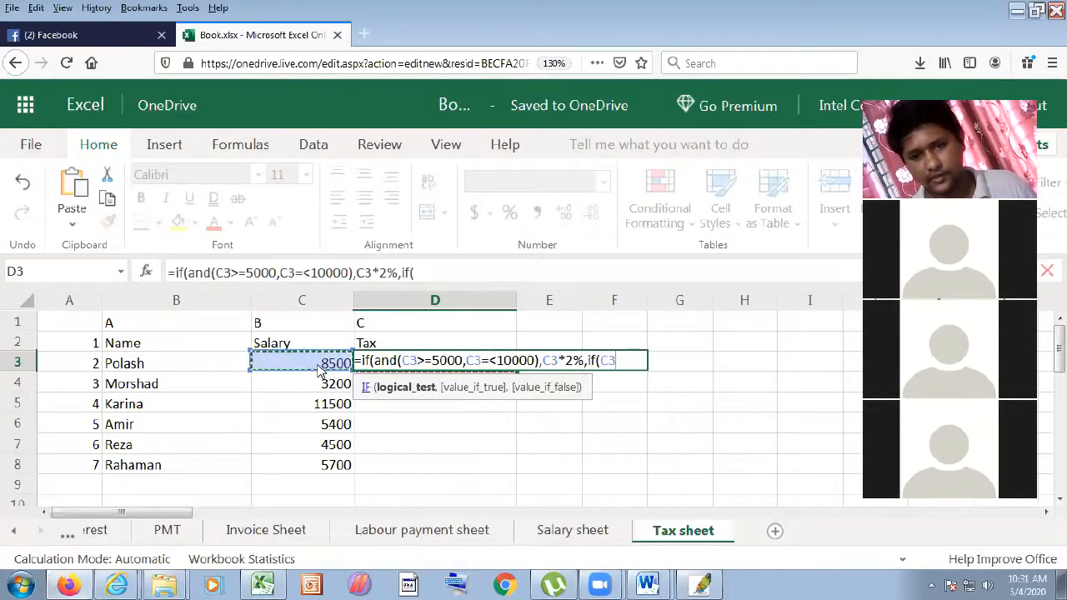
text(>1000)
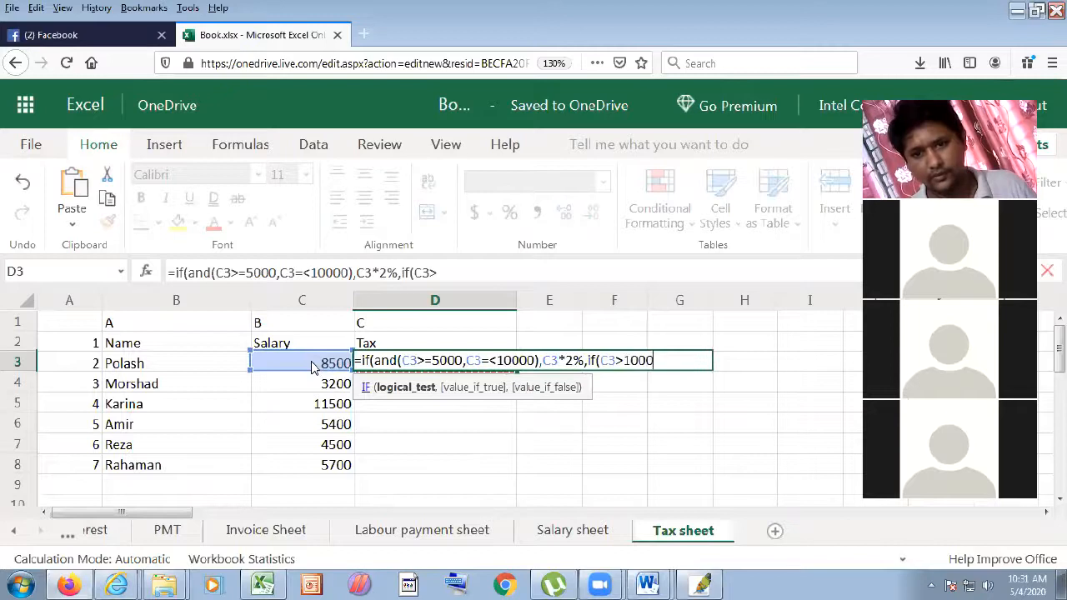
text(0,)
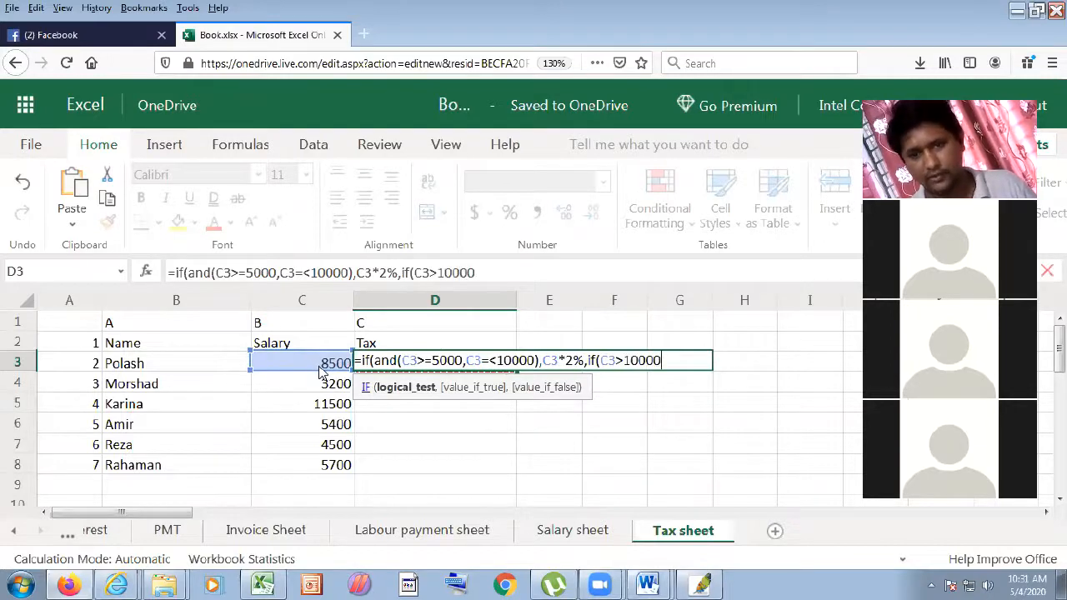
click(305, 371)
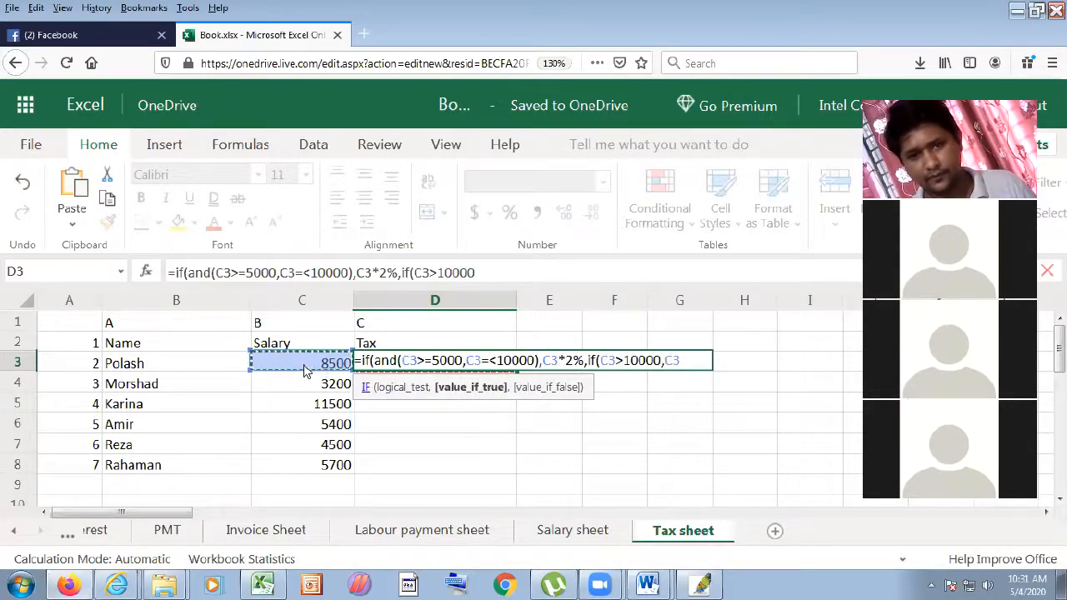
text(*5)
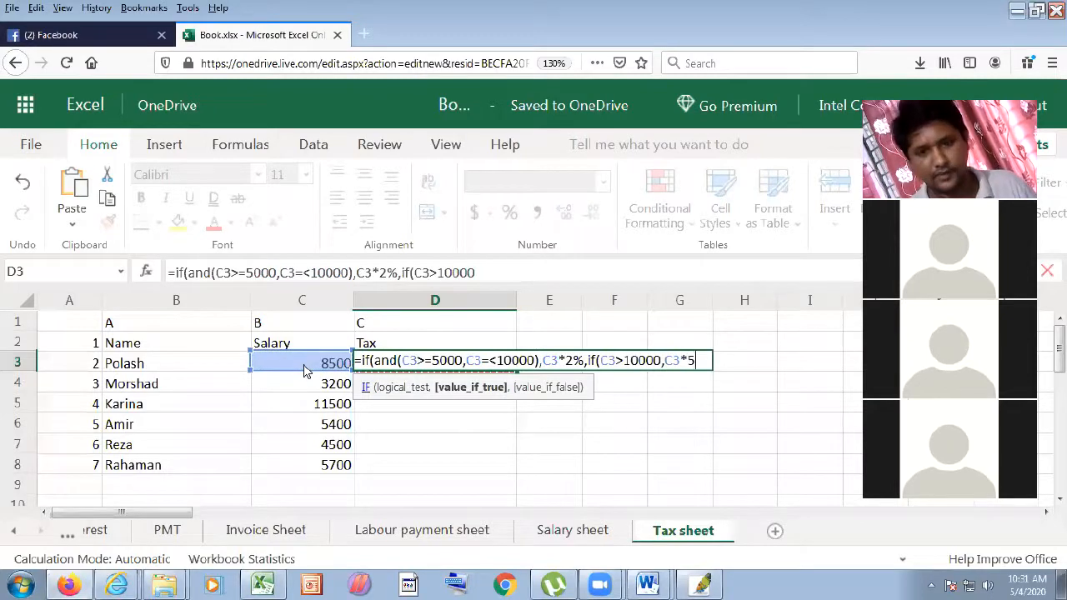
text(%,0)
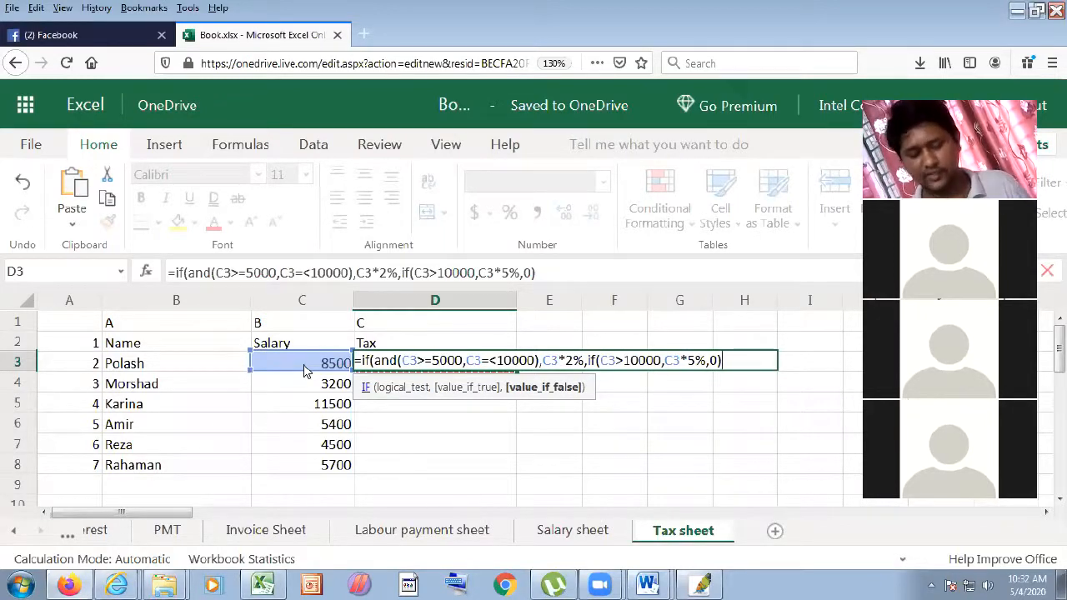
text())
key(Return)
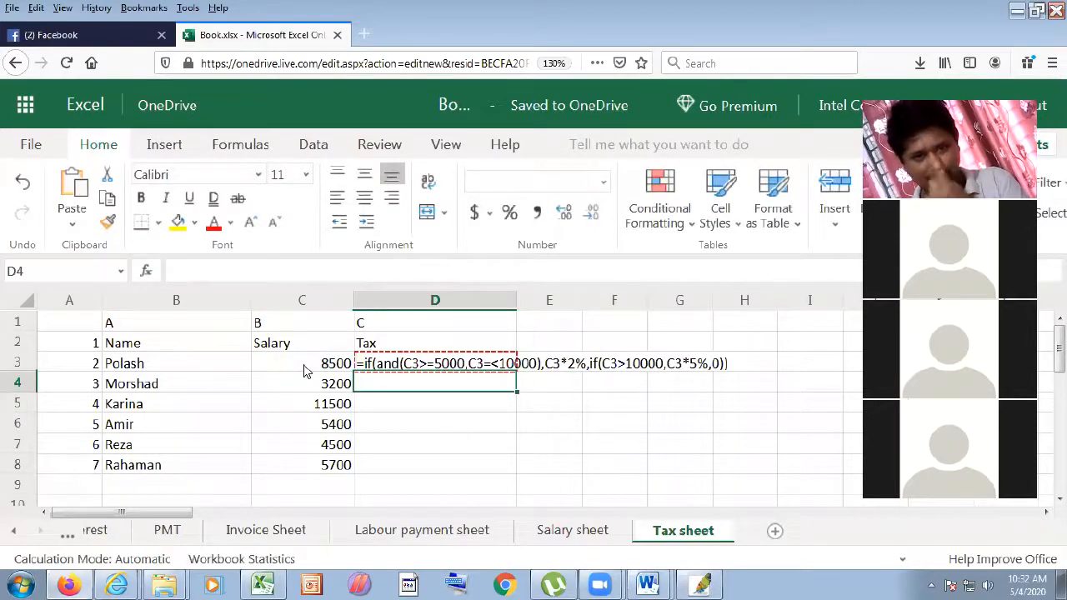
- Move down the Tax column and bring the Word handout with the reference formula forward
key(Down)
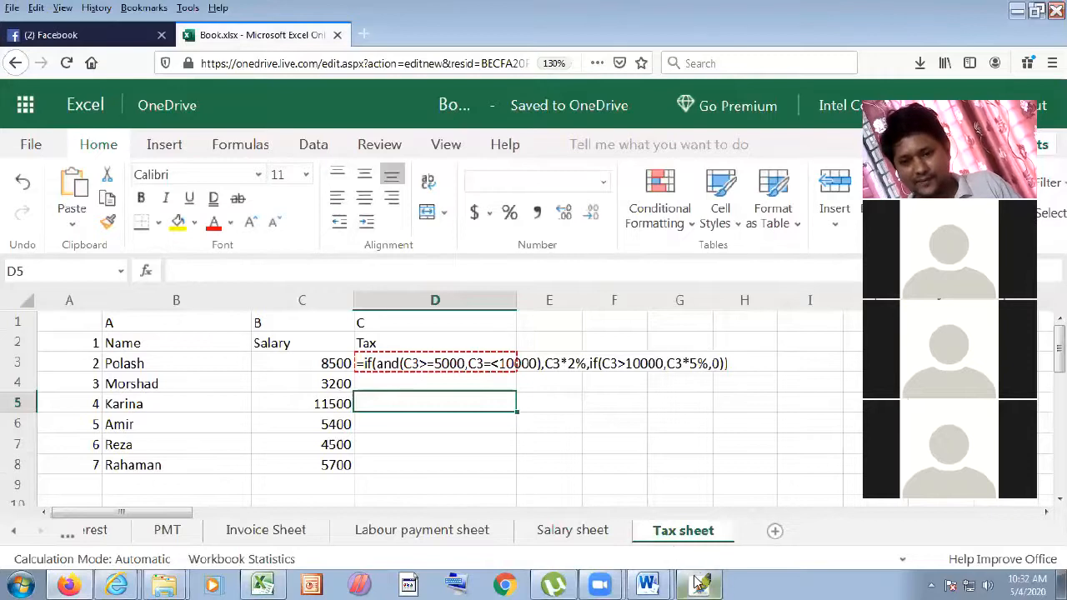
mouse_move(649, 584)
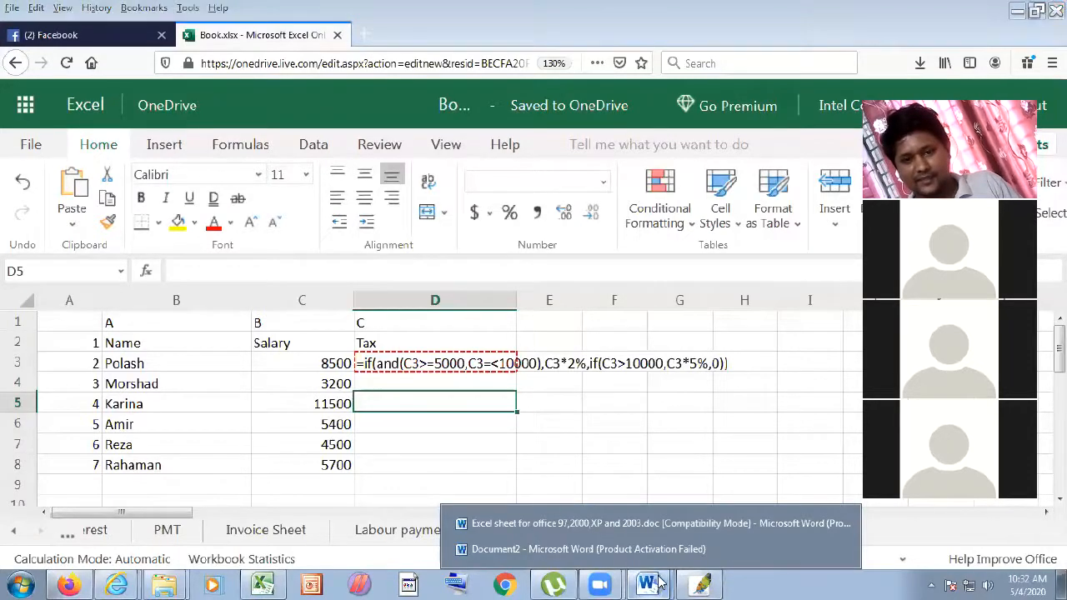
click(654, 526)
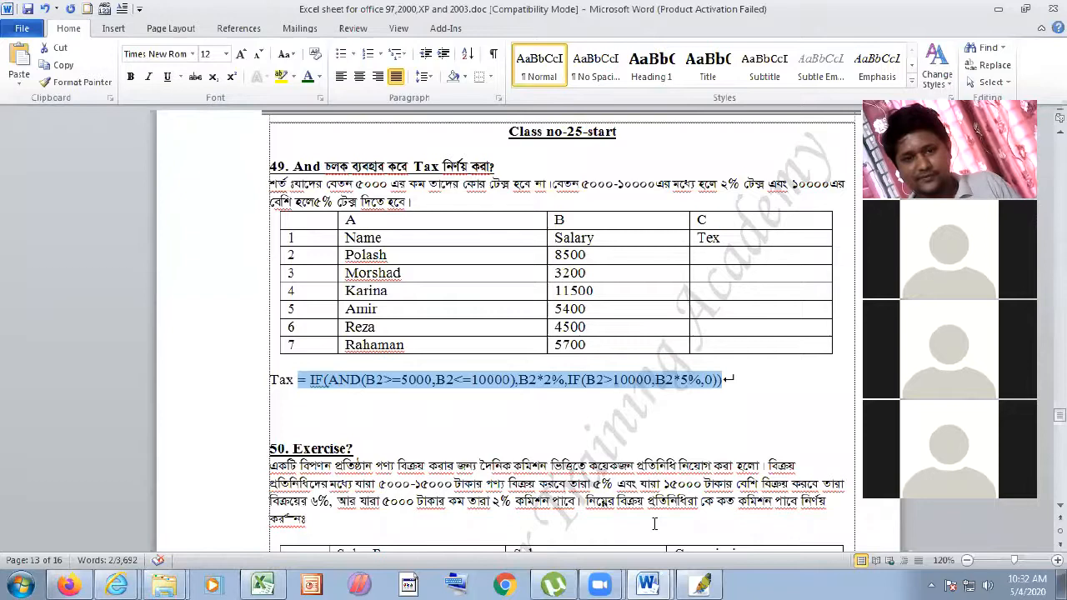
- Change D3's second condition from C3=<10000 to C3<=10000
mouse_move(647, 582)
click(653, 524)
click(491, 361)
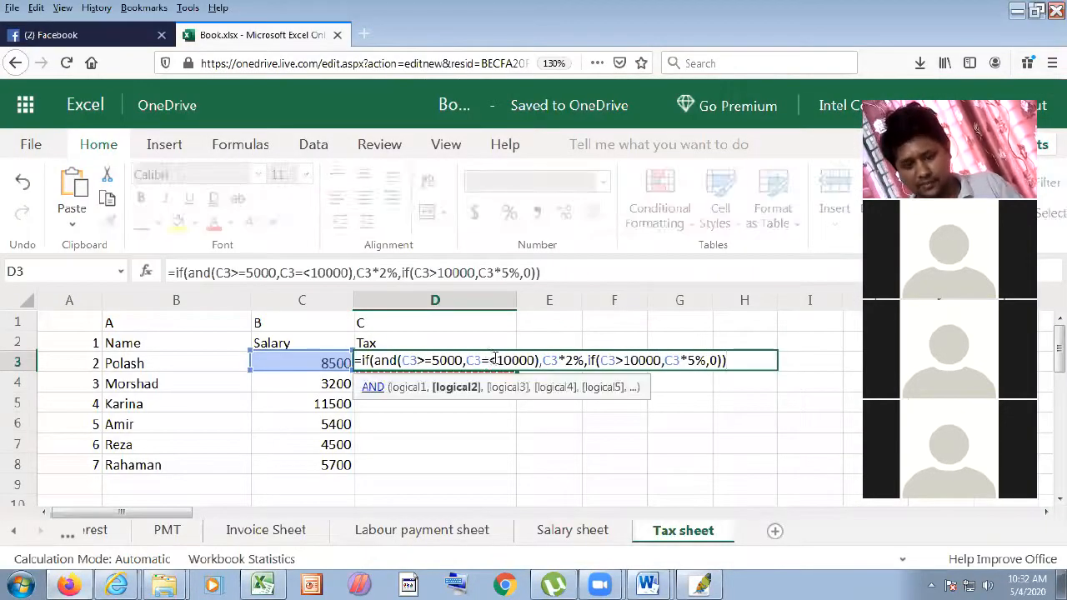
key(BackSpace)
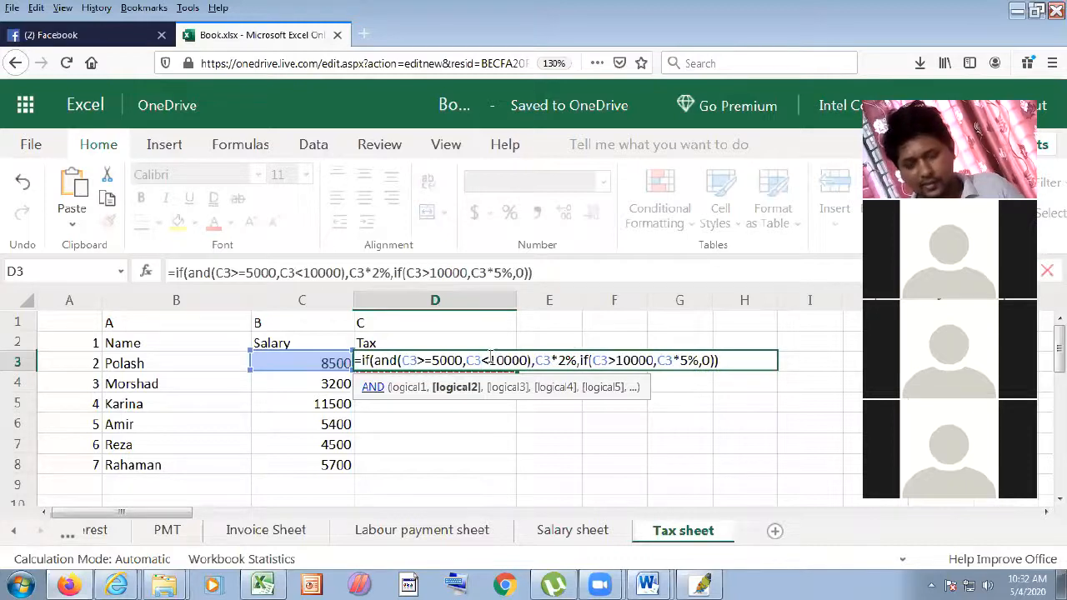
text(+)
key(BackSpace)
text(=)
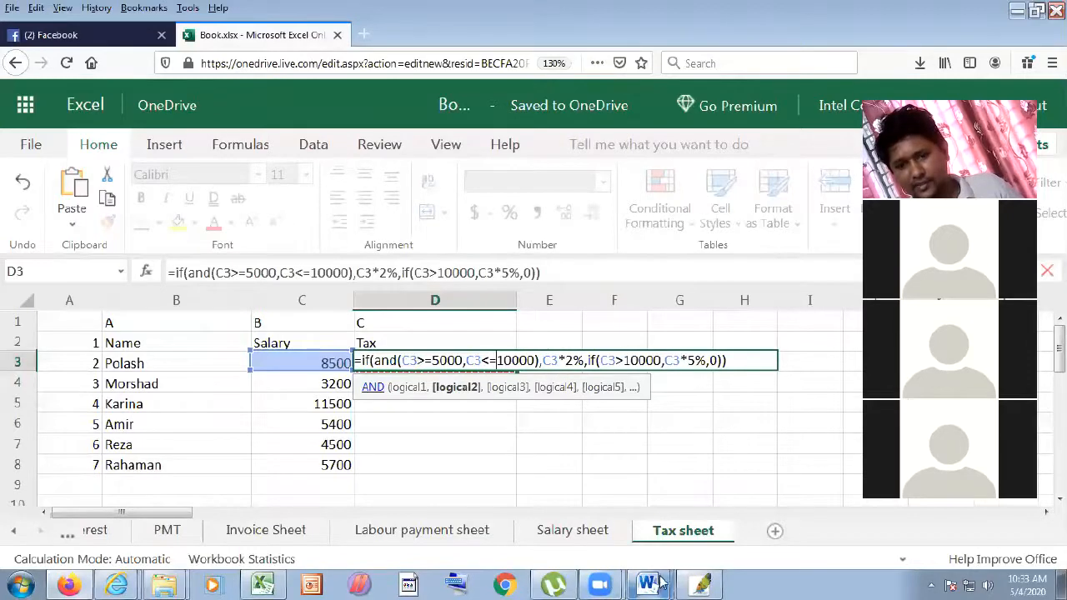
- Compare against the Word handout, then enter the corrected D3 formula in Excel
mouse_move(658, 581)
click(614, 521)
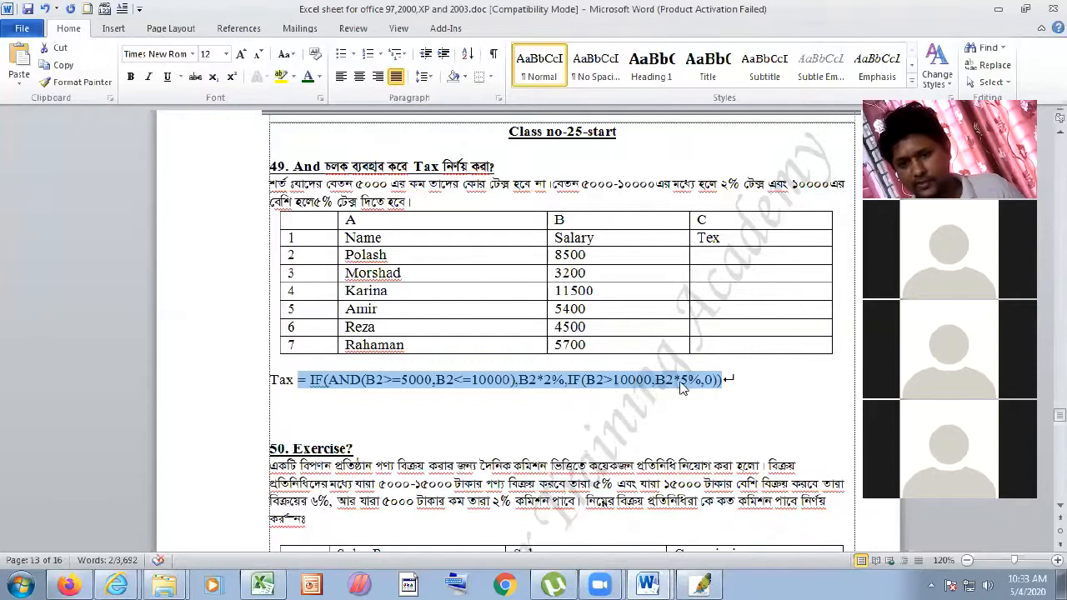
click(667, 582)
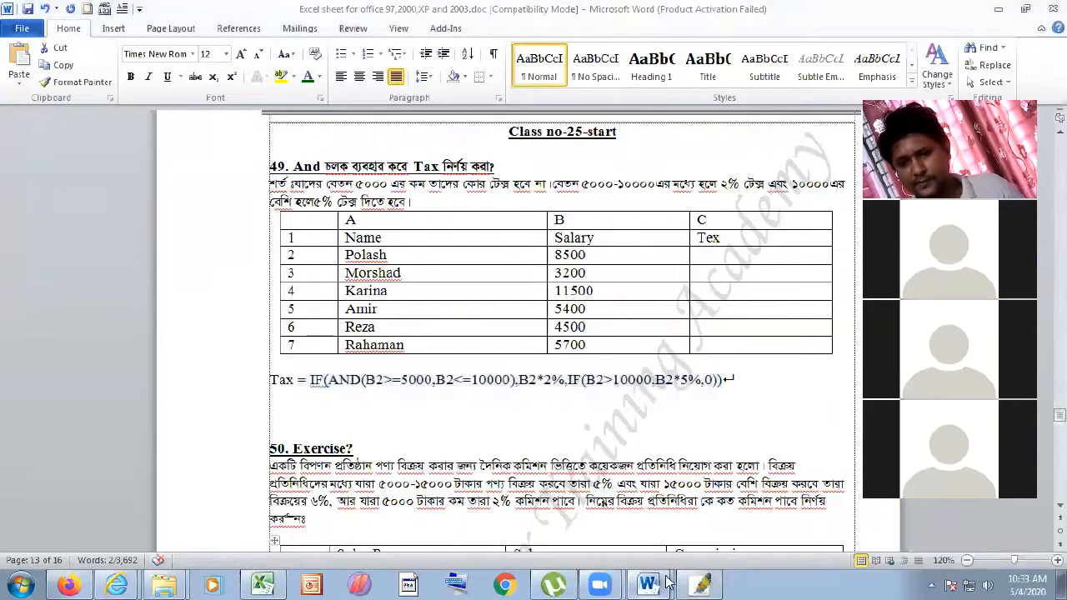
click(684, 522)
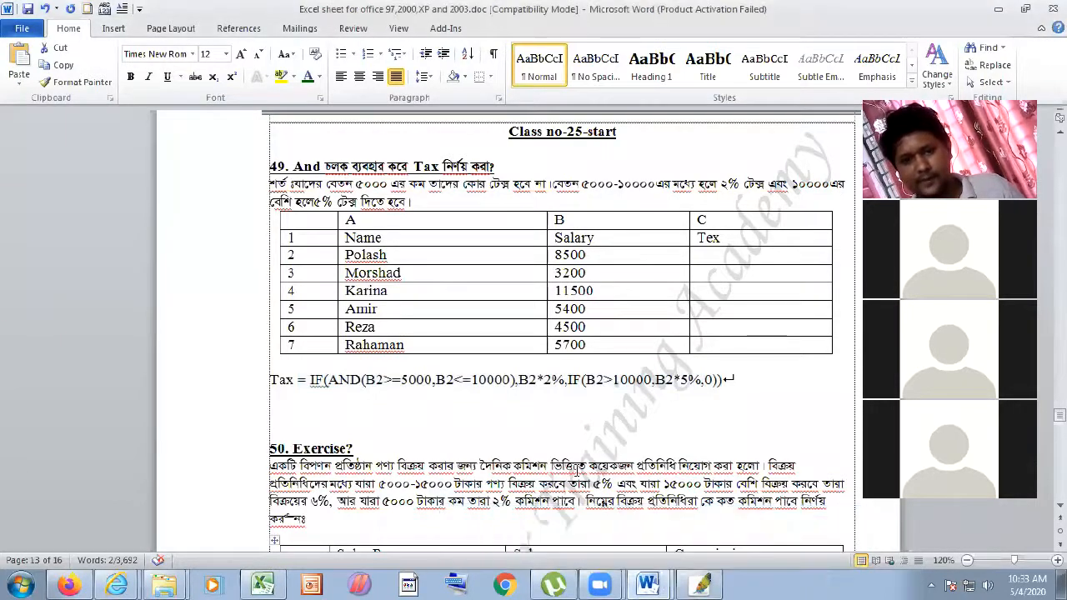
click(646, 581)
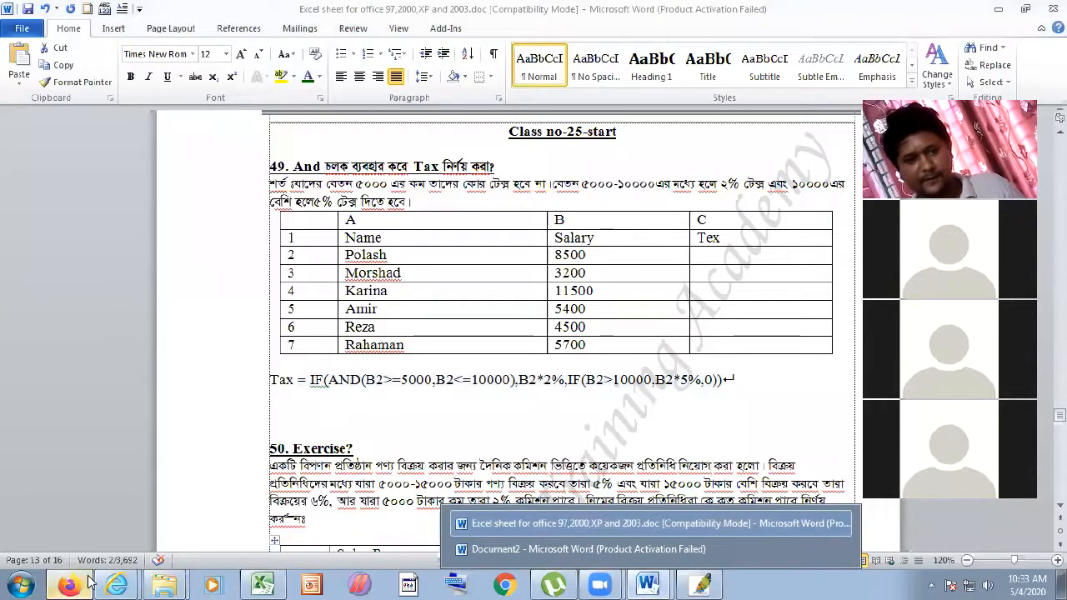
click(89, 580)
key(Return)
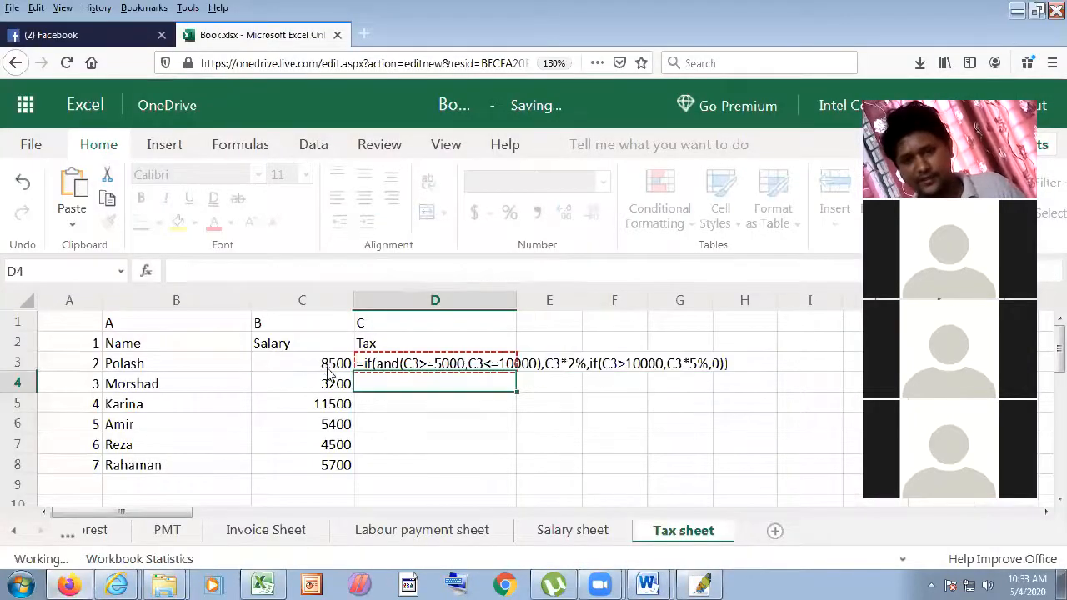
- Fill D3's formula down to D8, giving taxes 170, 0, 575, 108, 0, 114
click(413, 365)
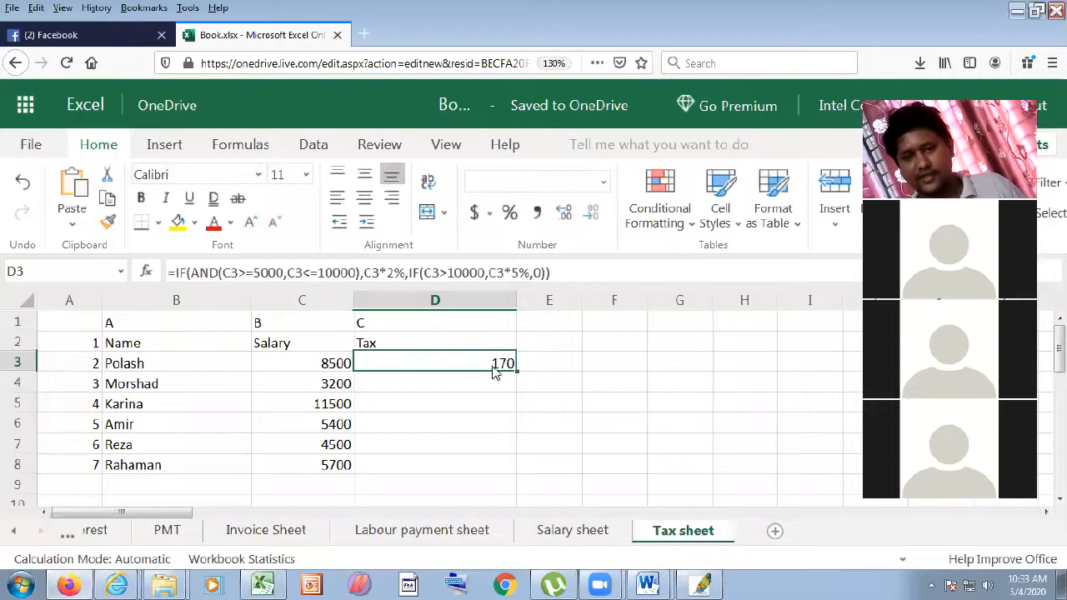
drag(516, 373, 514, 465)
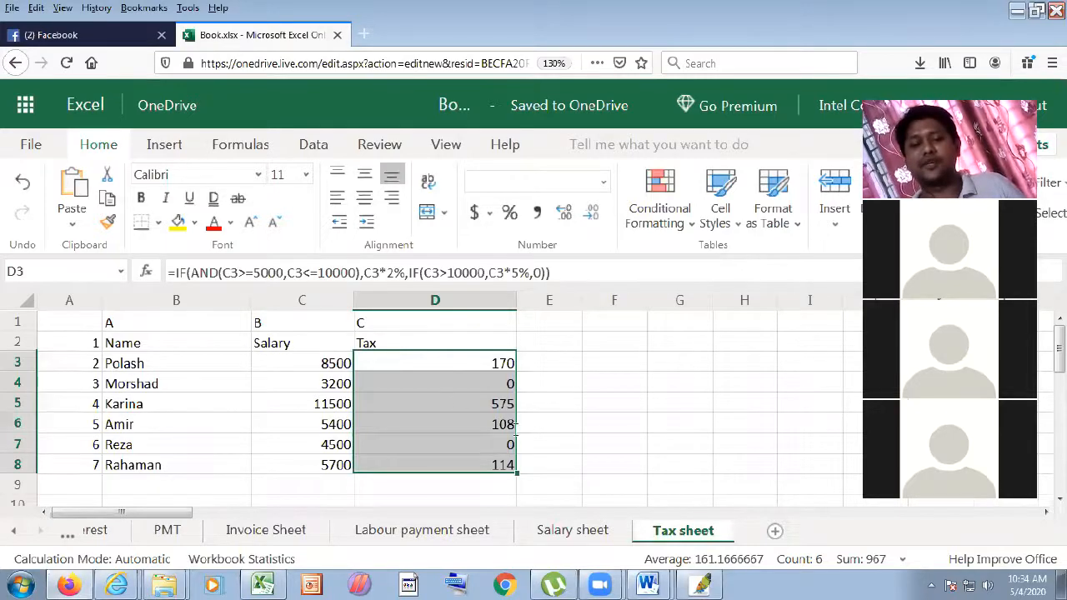
click(454, 400)
click(467, 383)
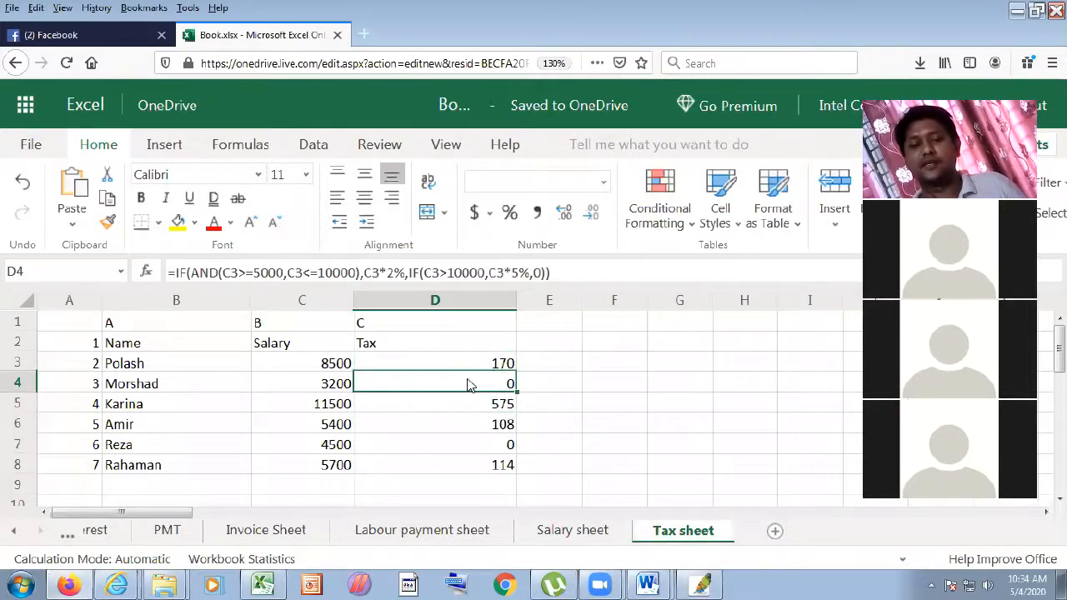
click(313, 390)
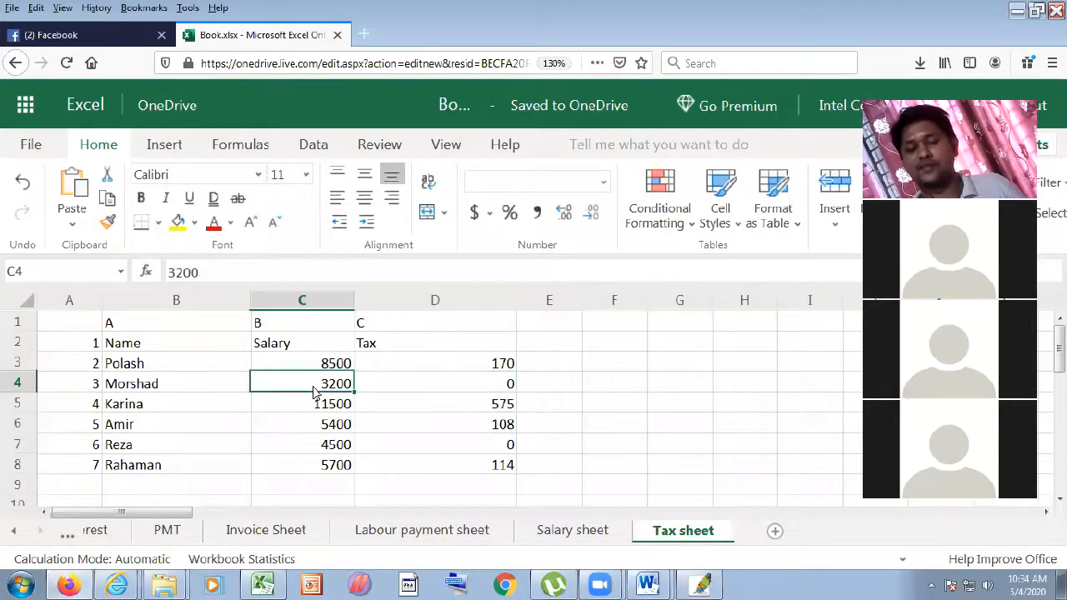
click(506, 383)
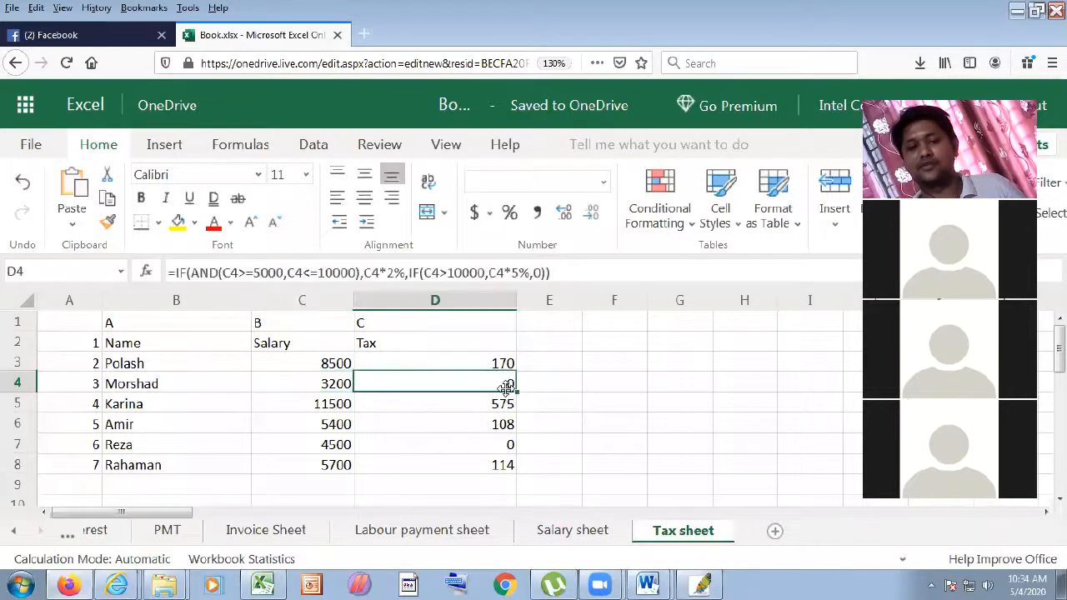
click(321, 428)
click(497, 431)
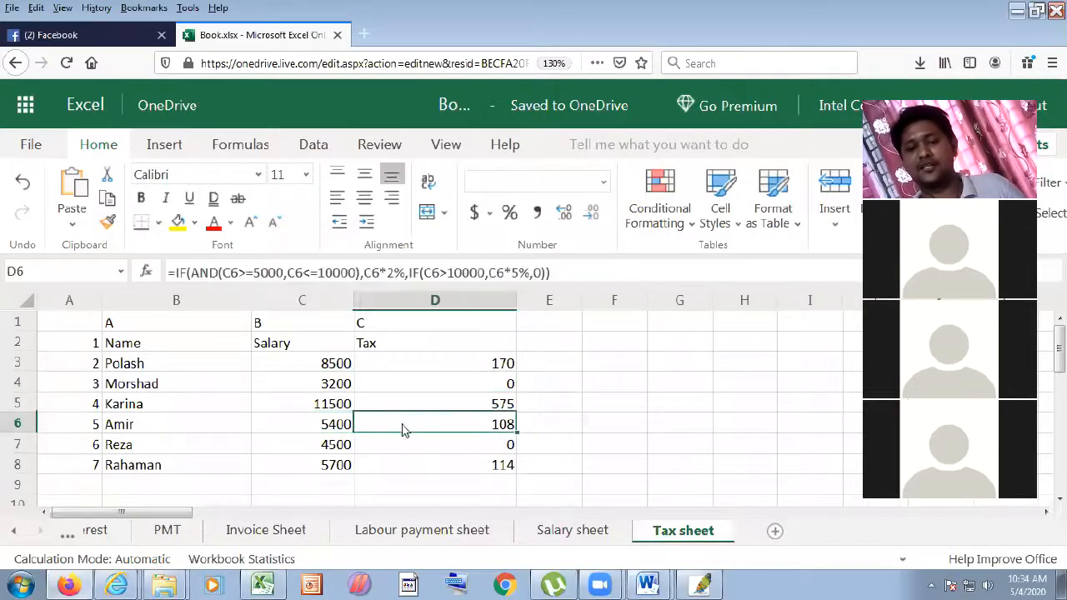
click(346, 453)
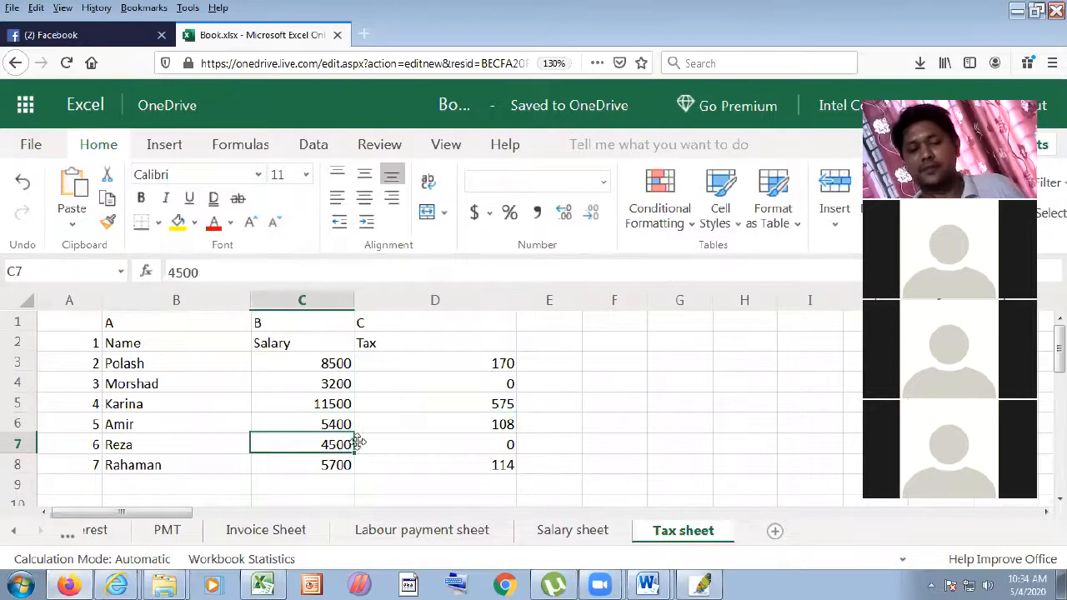
click(501, 451)
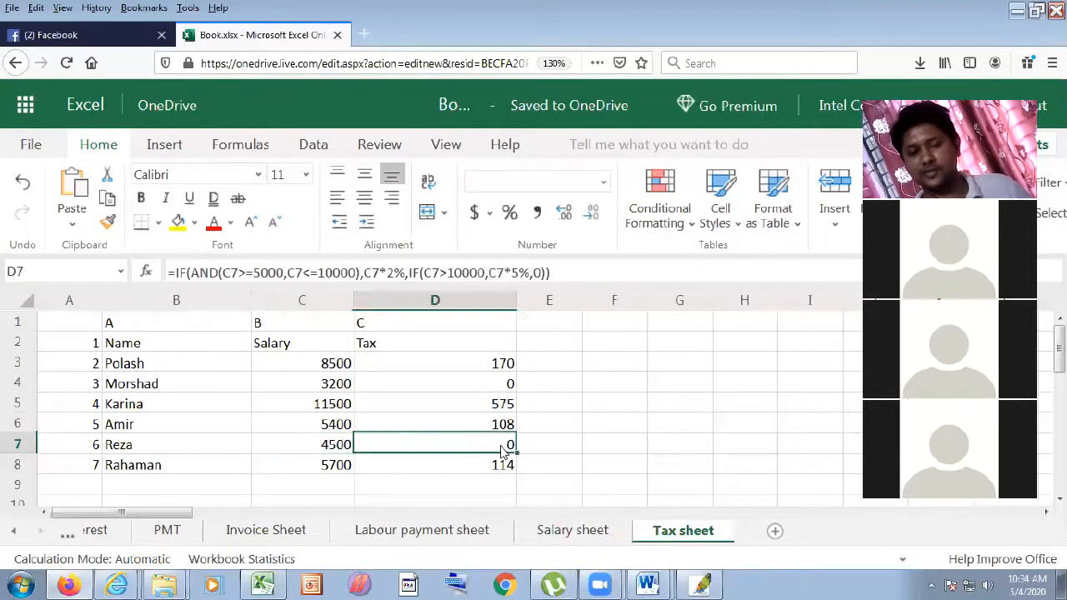
click(346, 404)
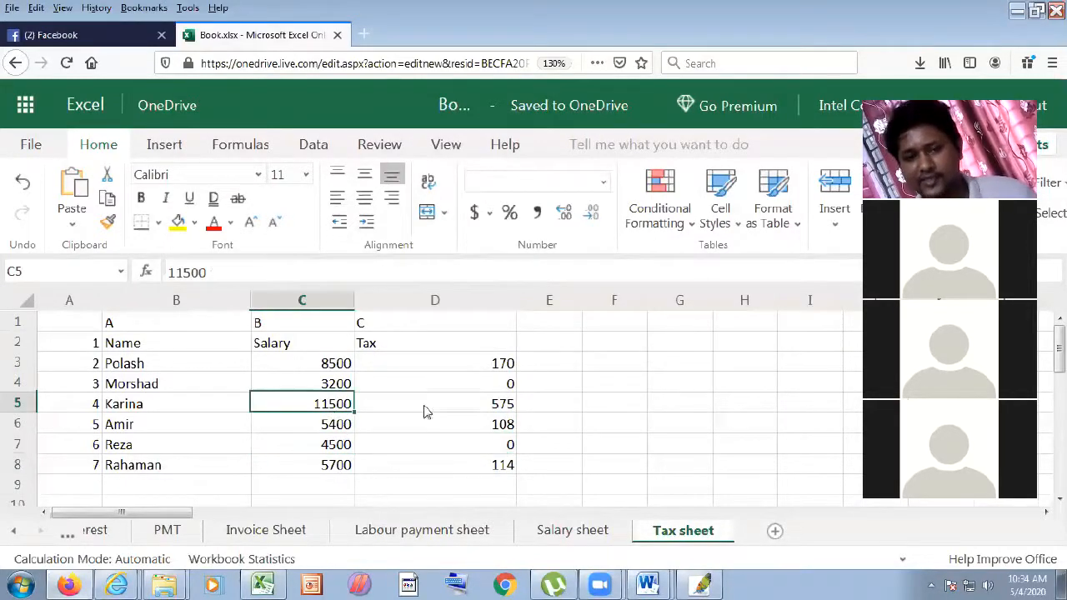
click(506, 410)
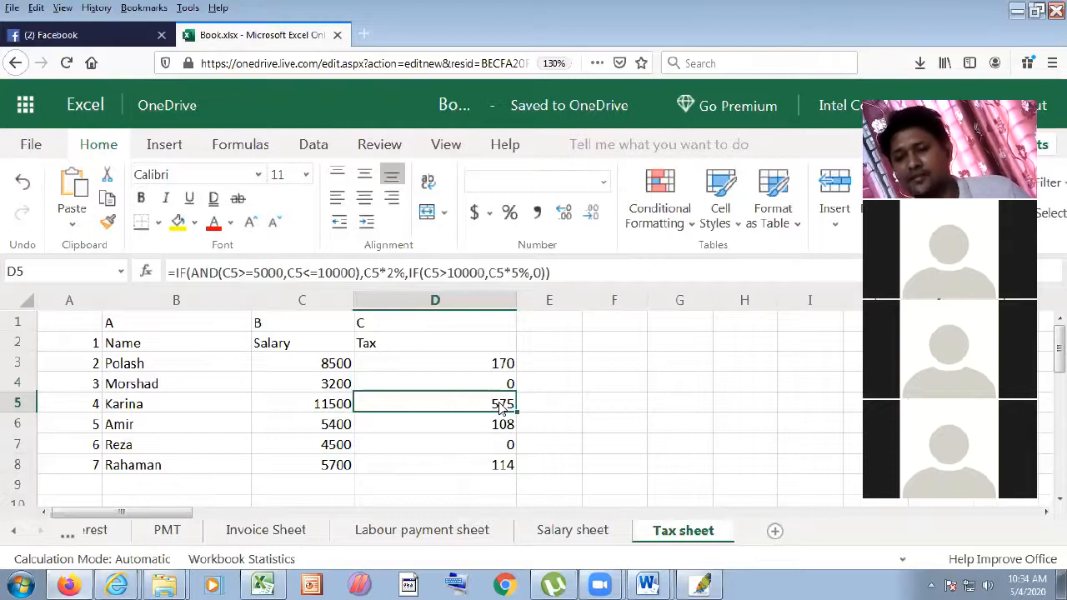
- In D5's formula, set the AND limits to 20000 and 50000 and the first rate to 3%
click(258, 273)
key(BackSpace)
text(2)
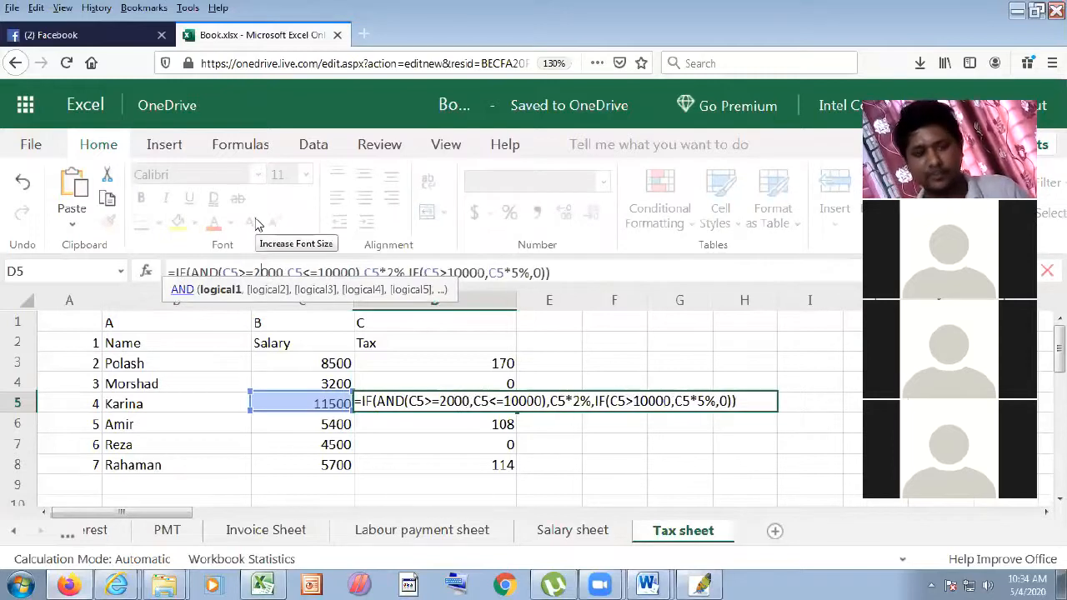
key(BackSpace)
text(100)
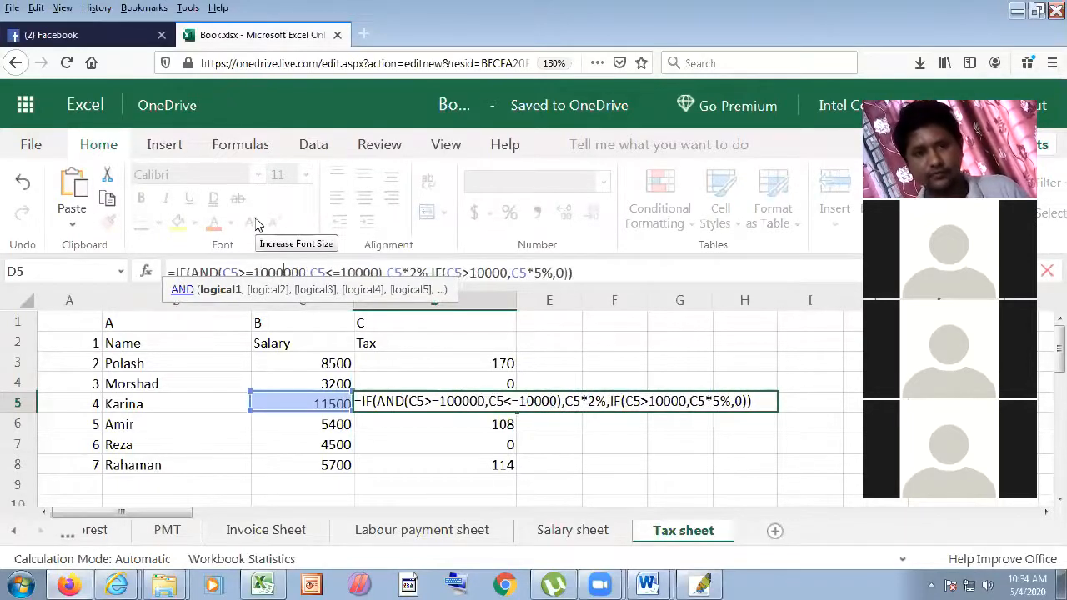
key(BackSpace)
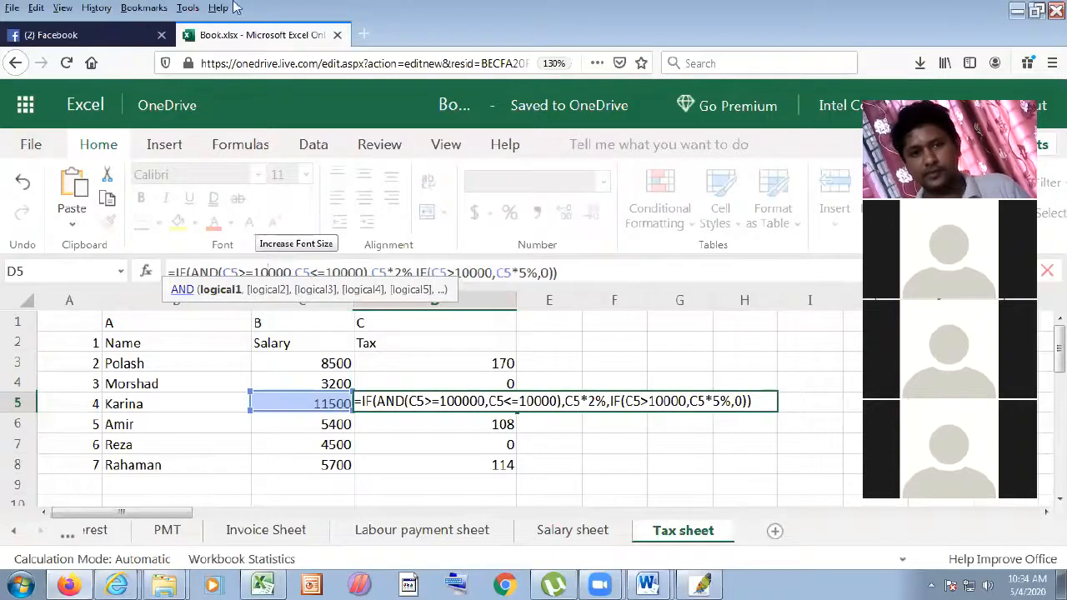
click(335, 271)
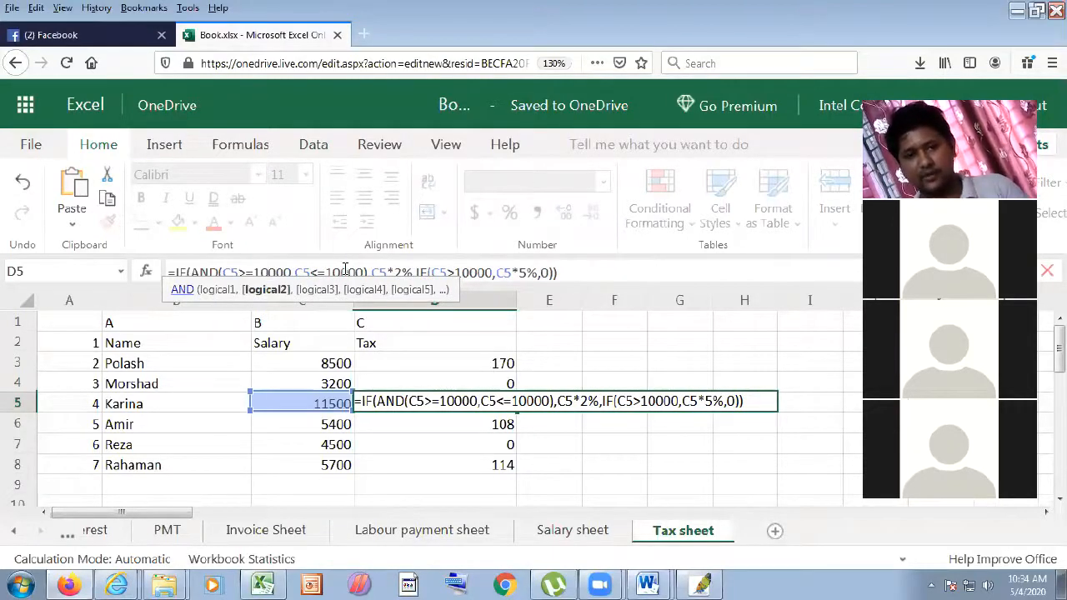
key(BackSpace)
key(BackSpace)
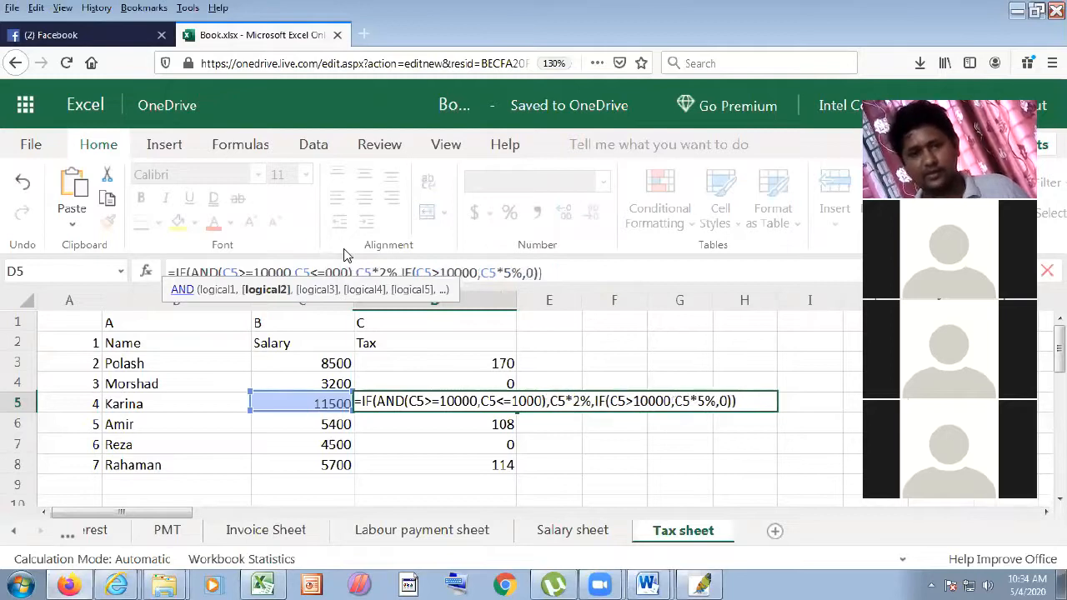
text(500)
key(BackSpace)
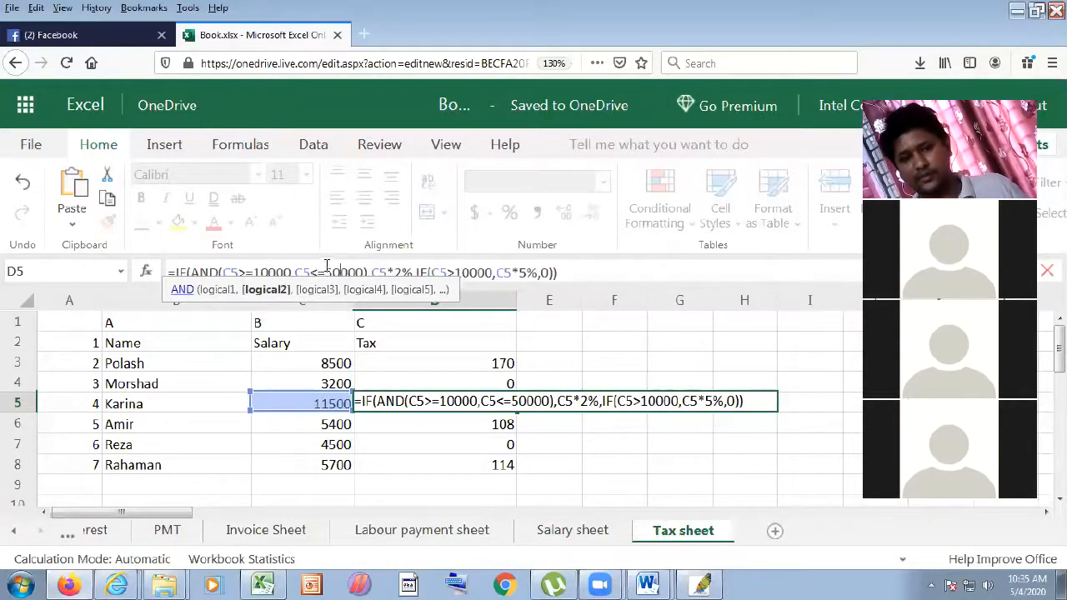
key(BackSpace)
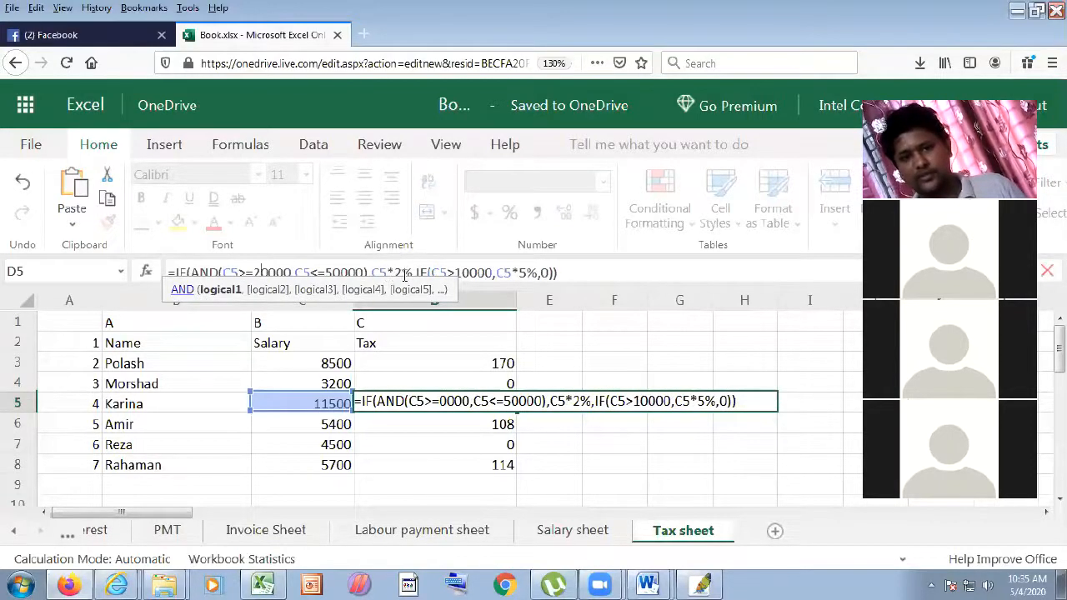
text(2)
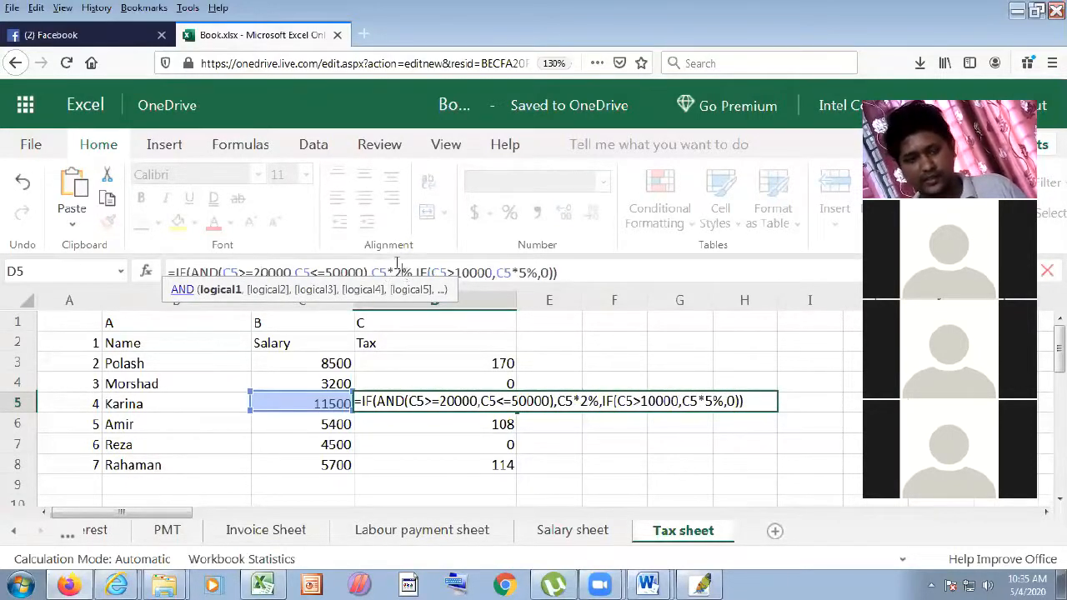
key(BackSpace)
text(3)
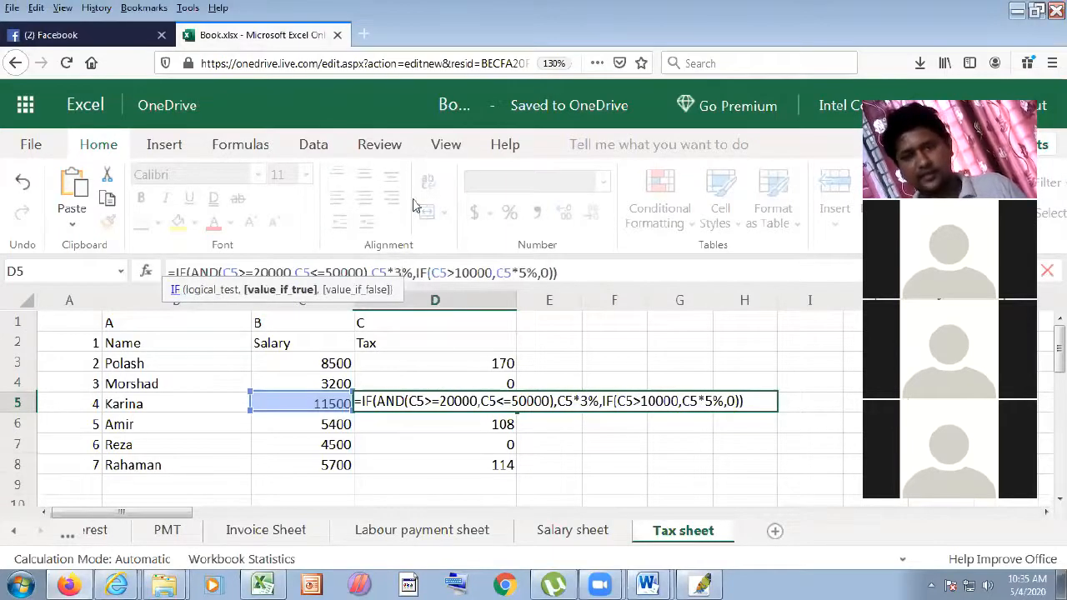
- Change the inner IF to >50000 at 6% and enter D5's formula
click(473, 272)
key(BackSpace)
key(BackSpace)
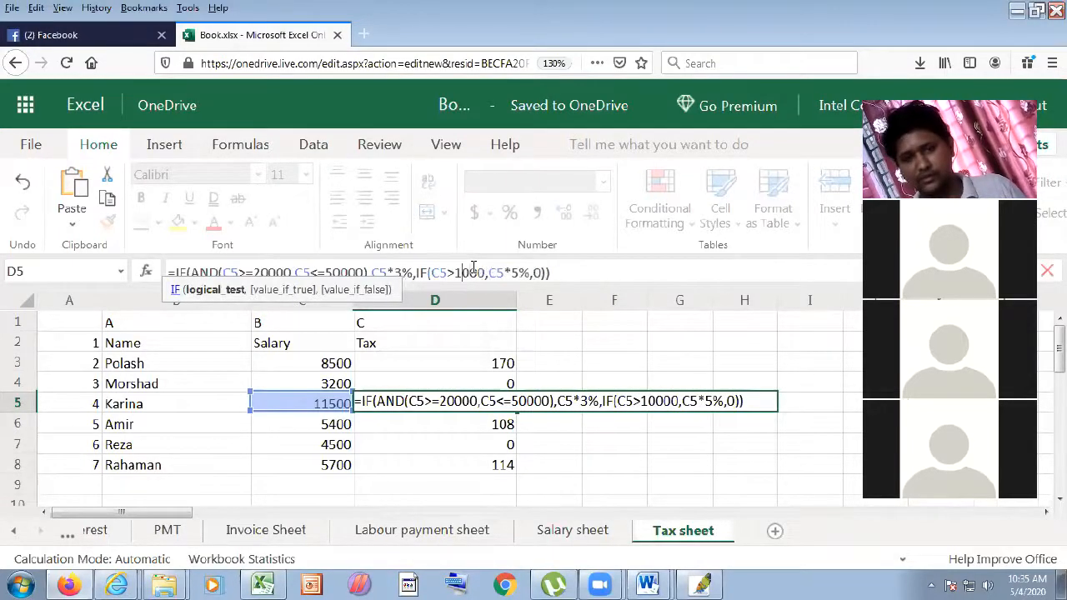
text(50)
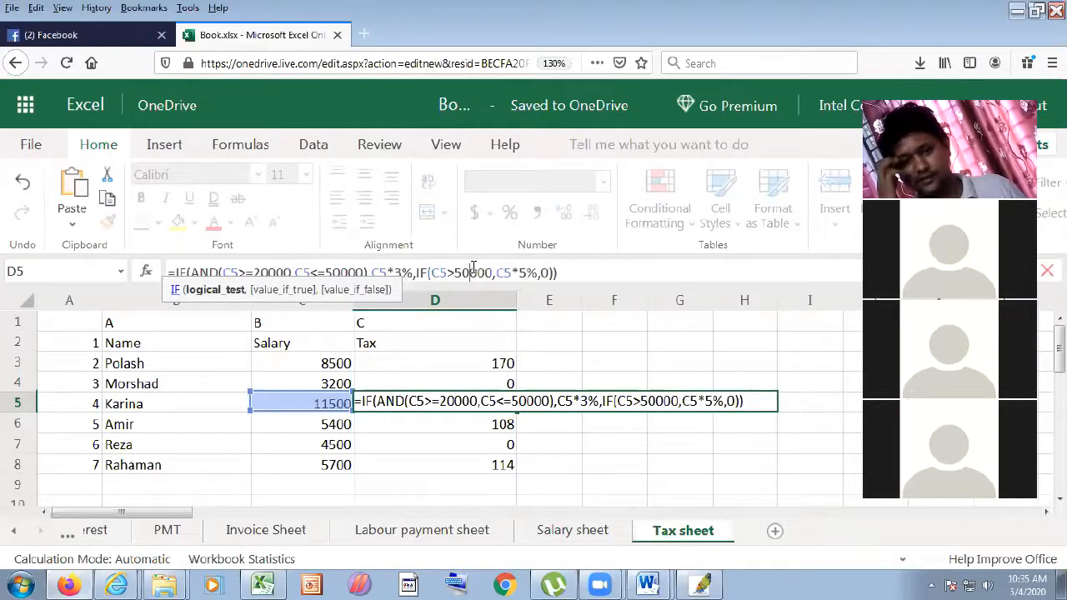
click(527, 274)
key(BackSpace)
text(6)
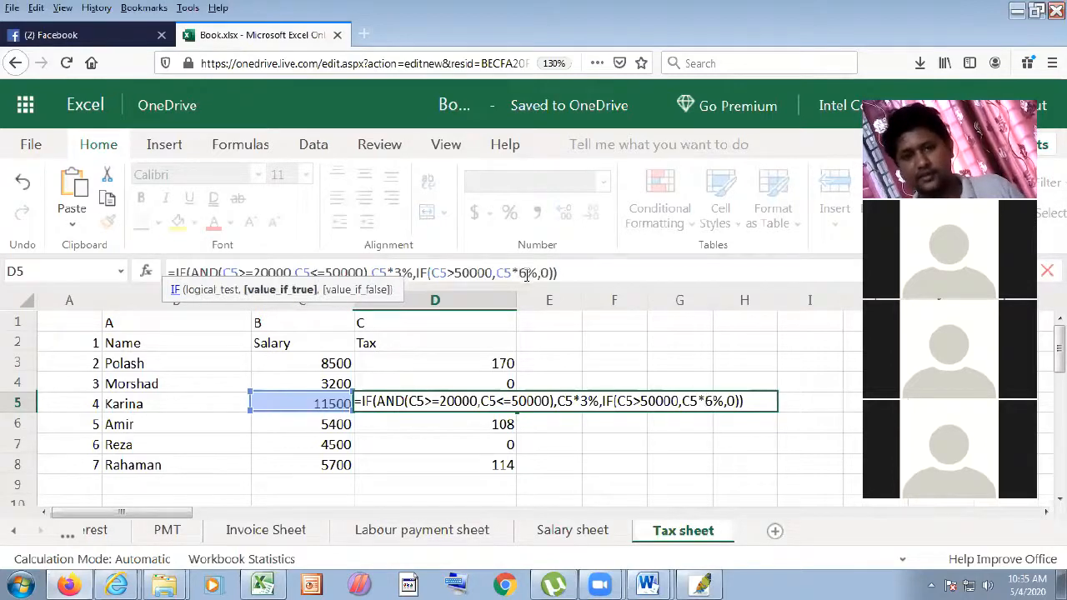
key(Return)
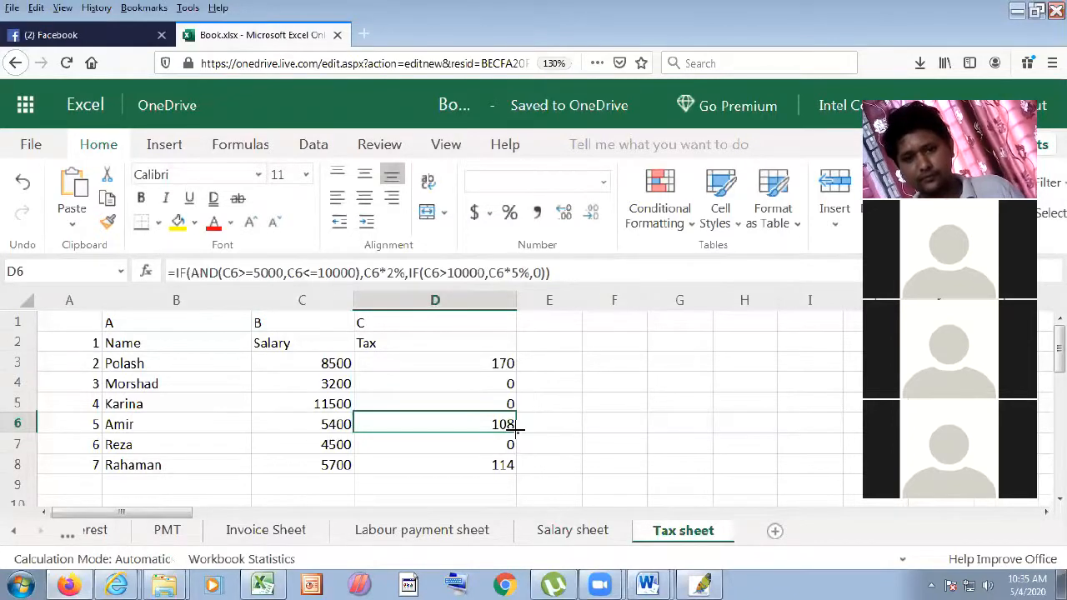
- Undo an accidental upward fill and check the results in D3, D6 and D7
drag(507, 384, 506, 345)
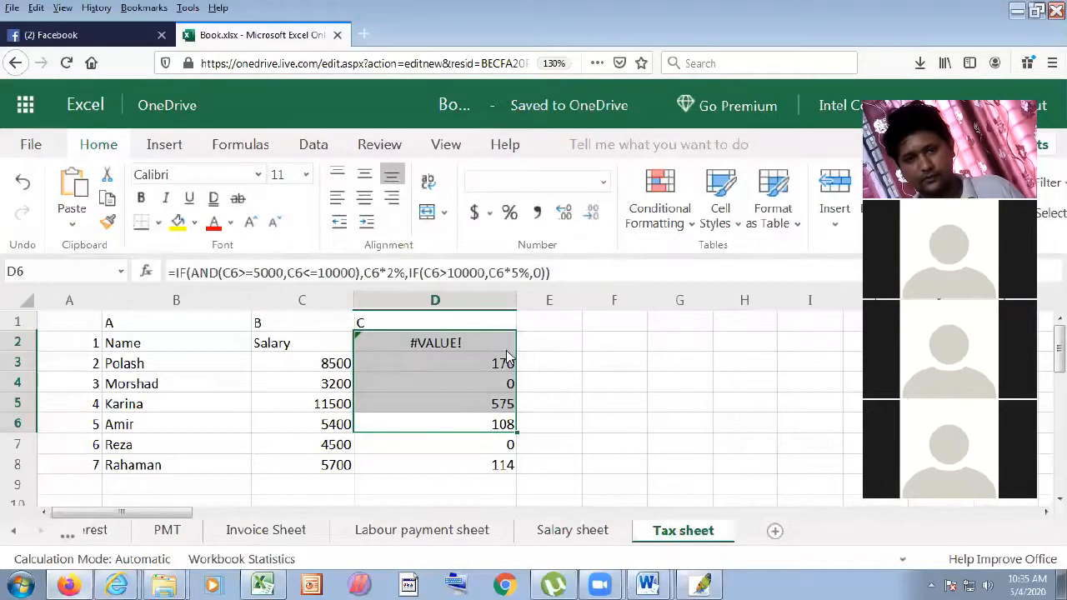
key(ctrl+z)
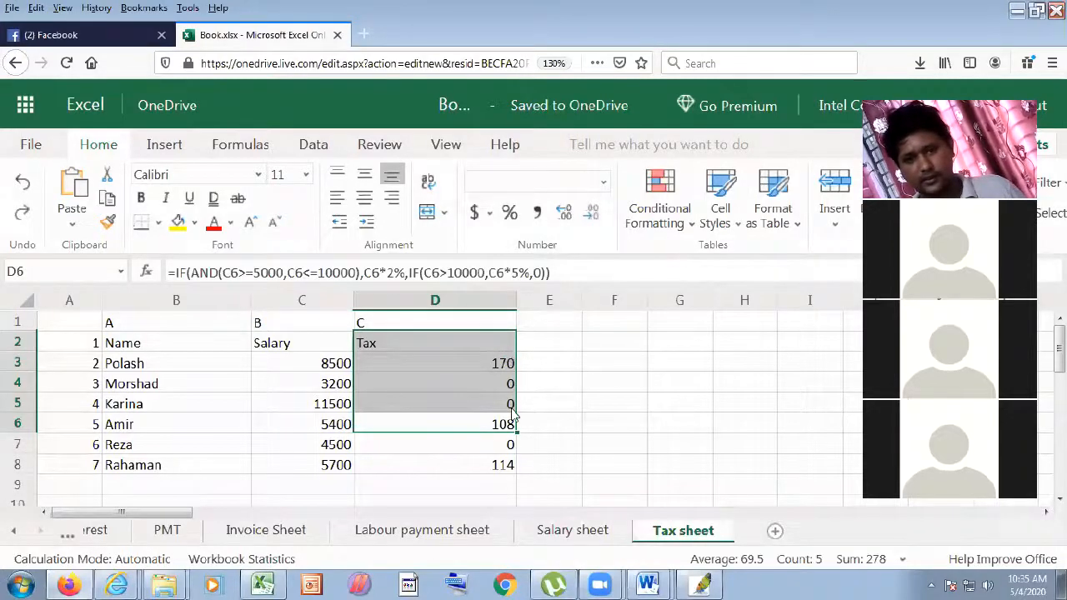
drag(507, 405, 507, 426)
click(509, 425)
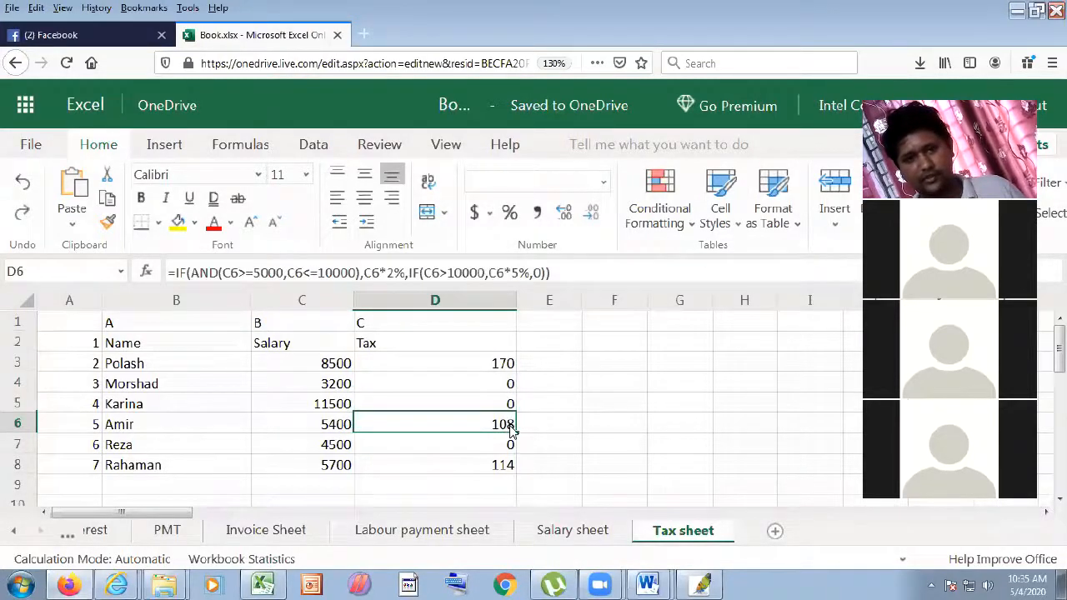
click(506, 367)
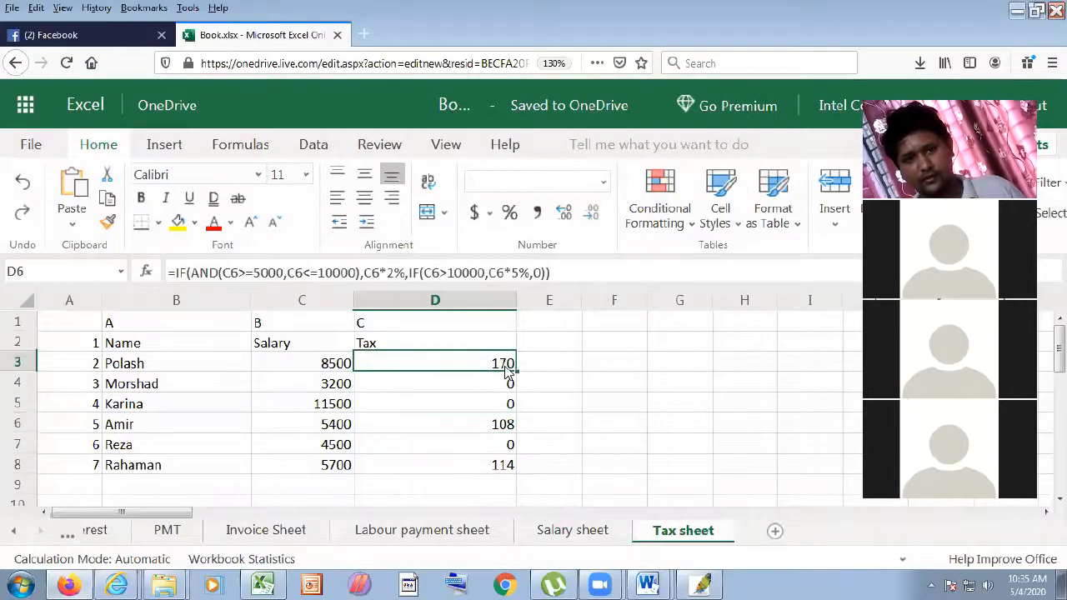
click(505, 427)
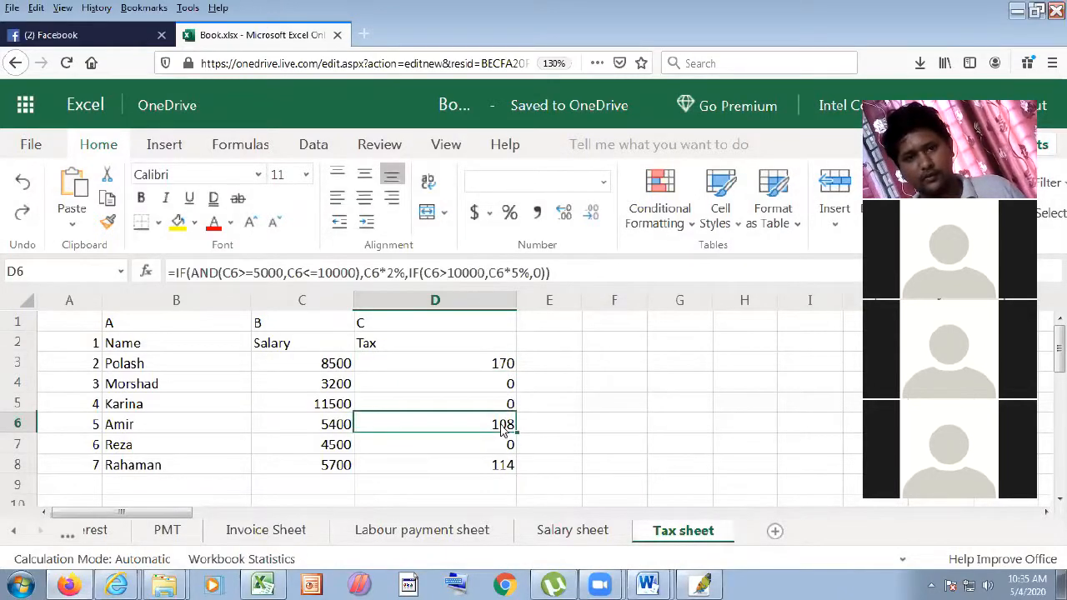
click(505, 447)
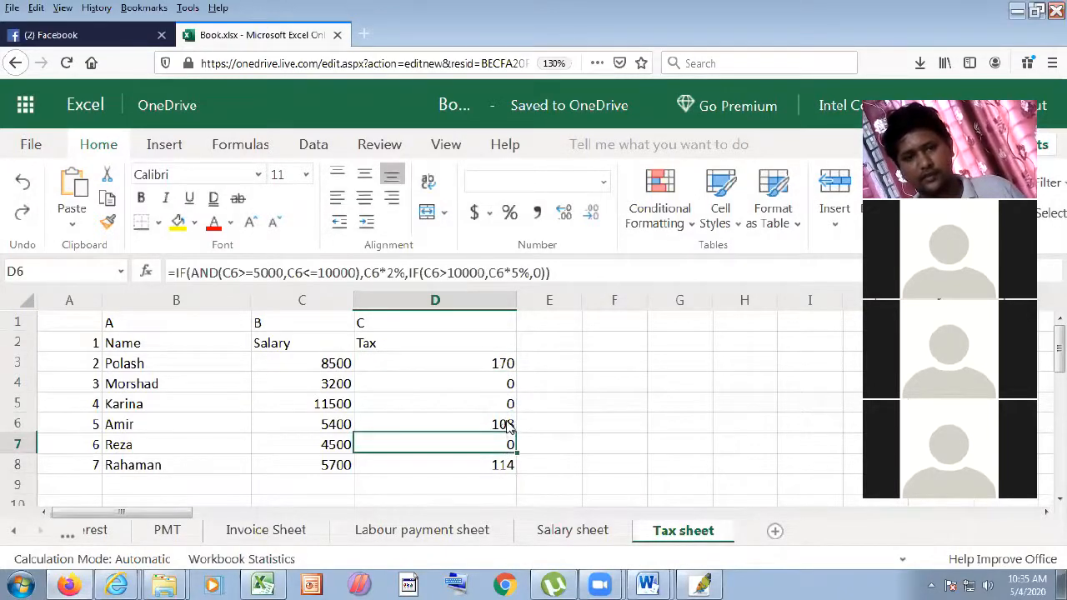
- Select D3 and begin changing its lower limit from 5000 to 20000
click(495, 363)
click(261, 274)
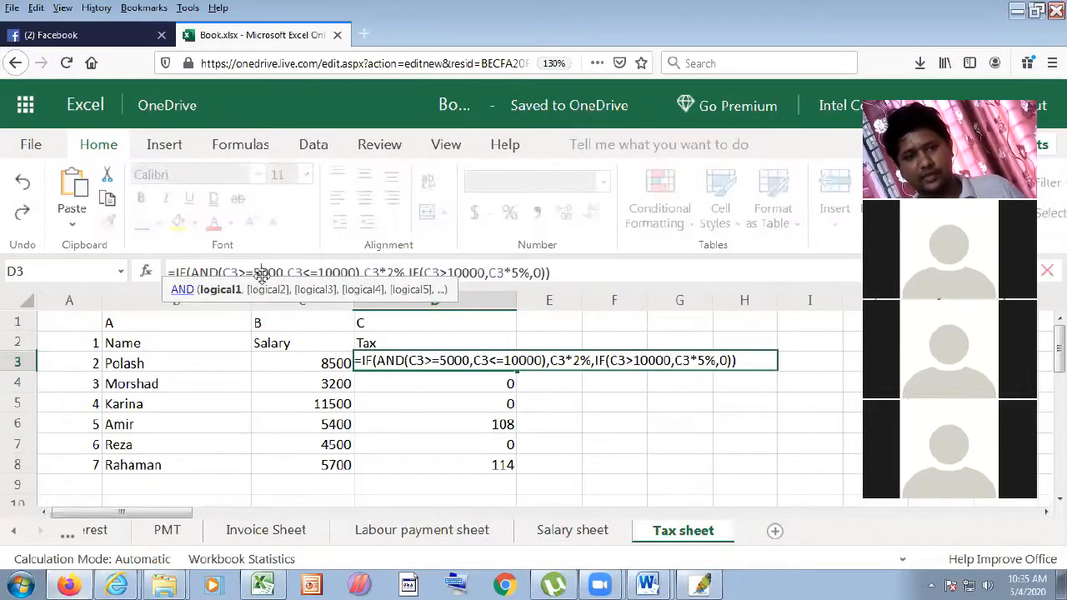
key(BackSpace)
- In D3's formula, make the AND lower limit 20000 and both 50000 thresholds
text(20)
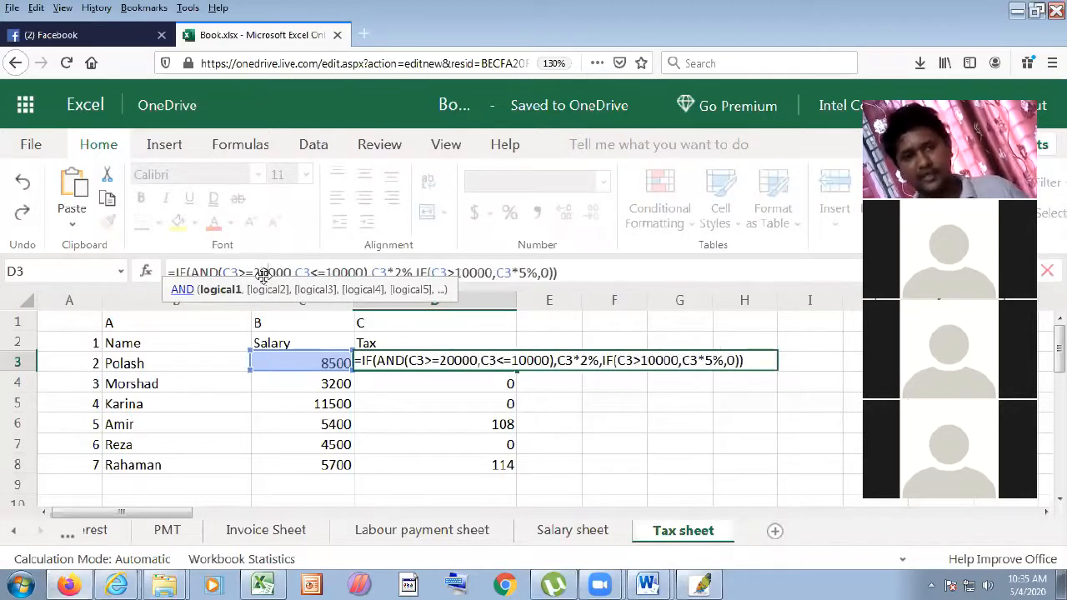
click(342, 272)
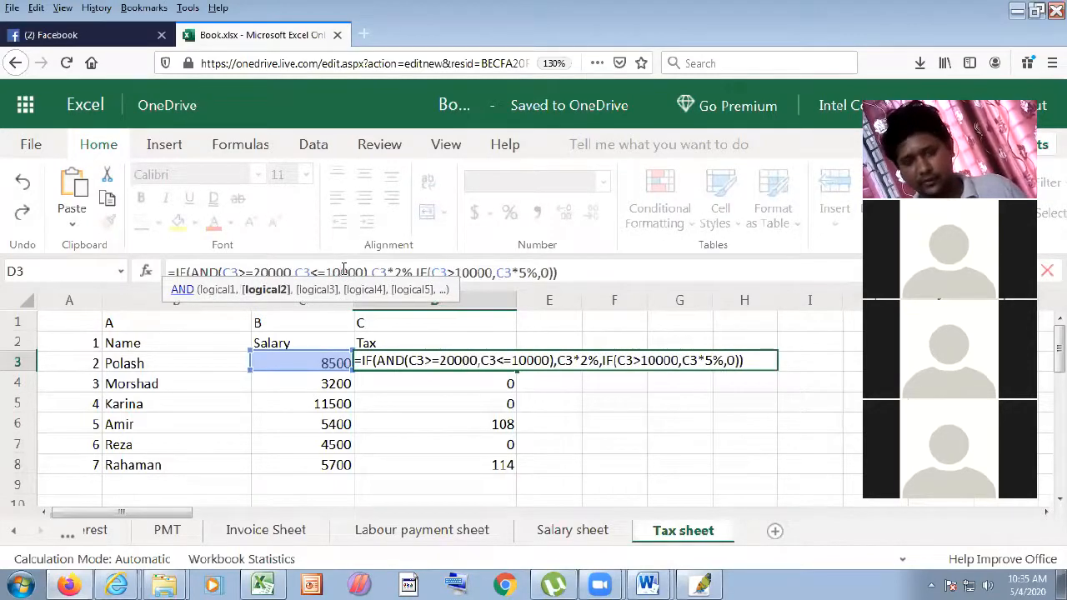
key(BackSpace)
key(BackSpace)
text(500)
key(BackSpace)
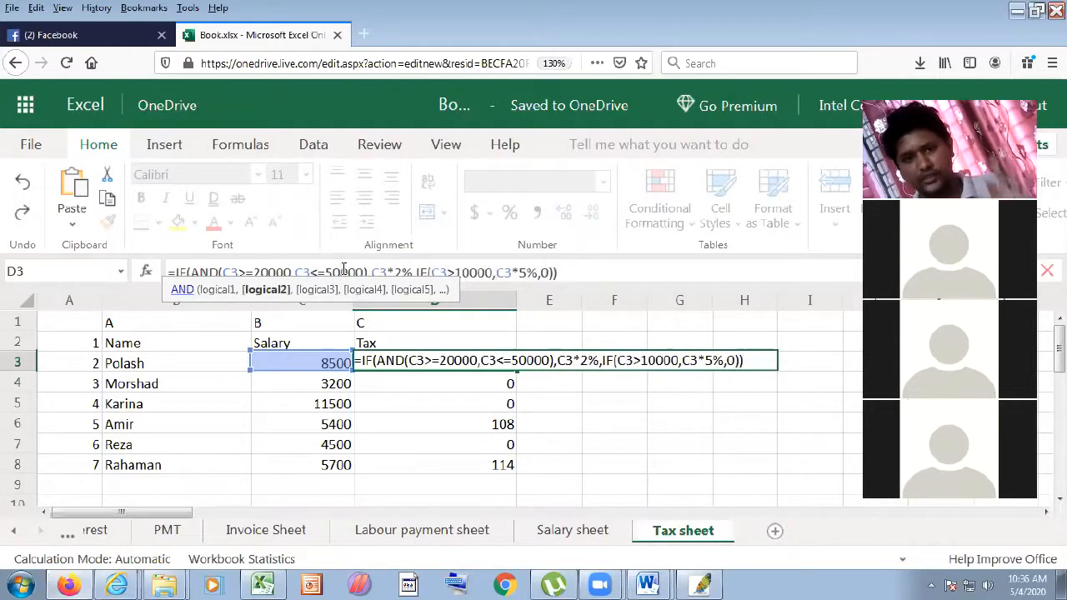
click(473, 272)
key(BackSpace)
key(BackSpace)
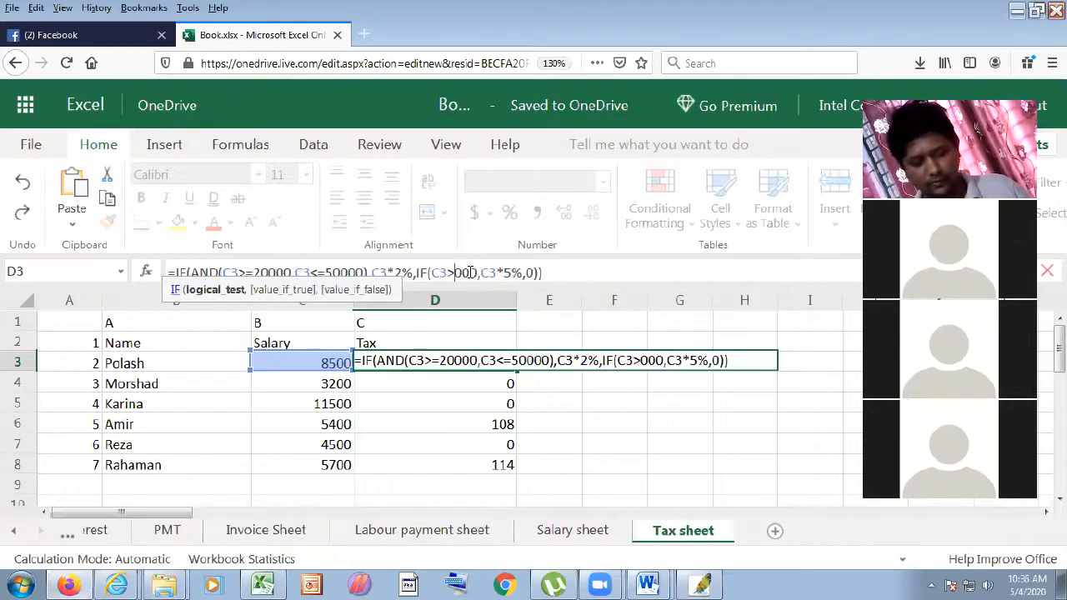
text(500)
key(BackSpace)
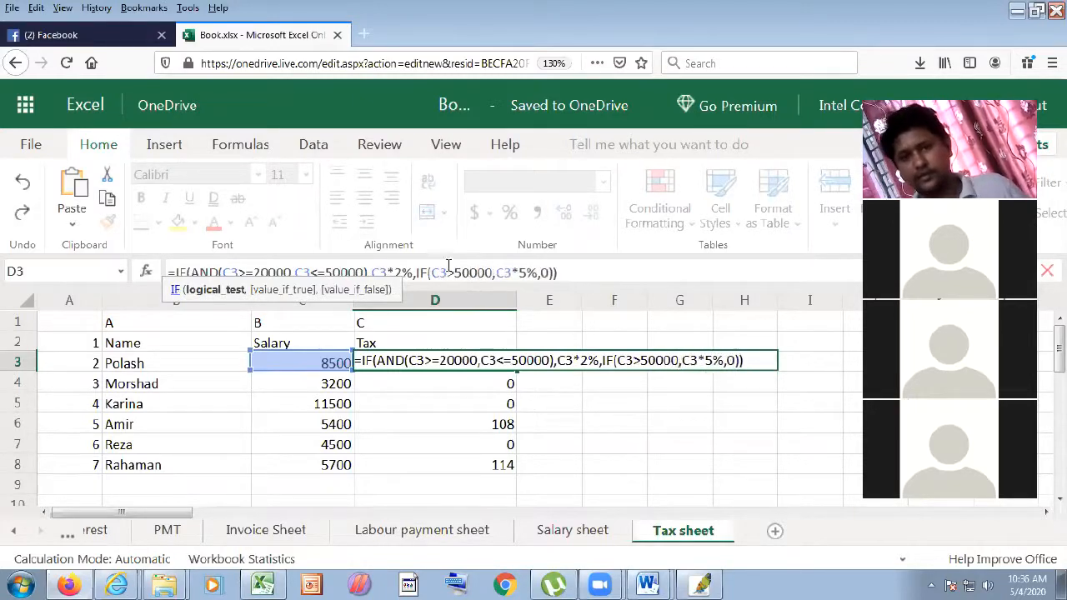
- Change D3's tax rates to 3% and 6% and commit the formula
click(404, 271)
key(BackSpace)
text(3)
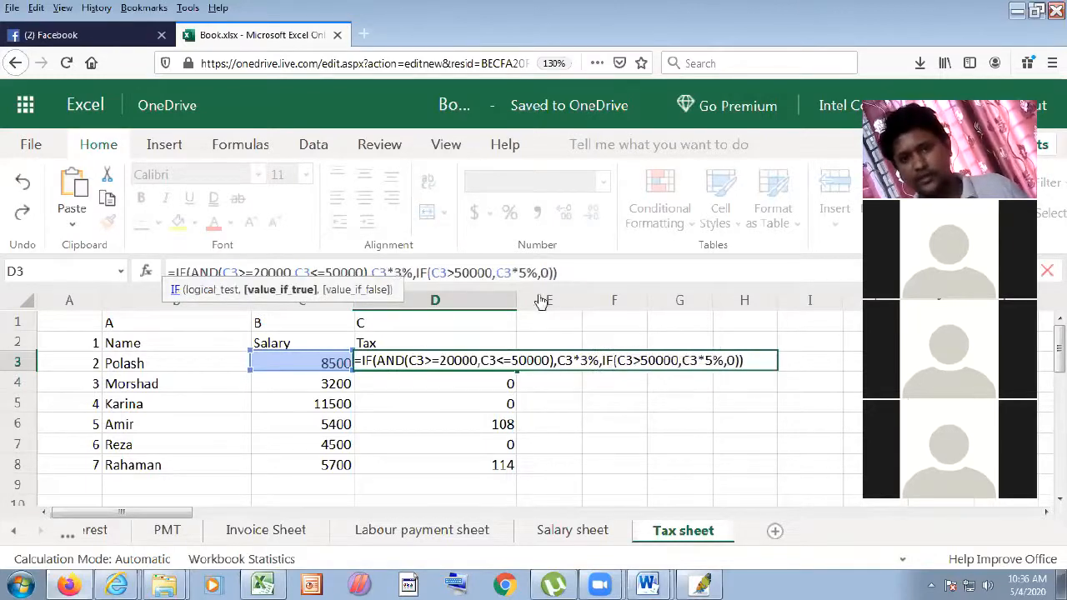
key(BackSpace)
text(6)
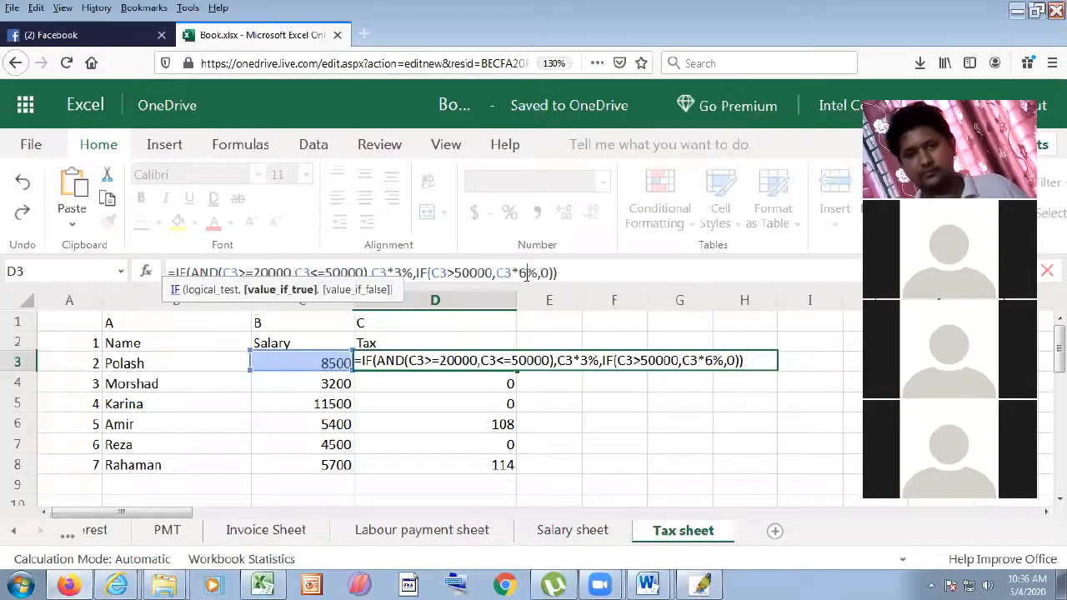
key(Return)
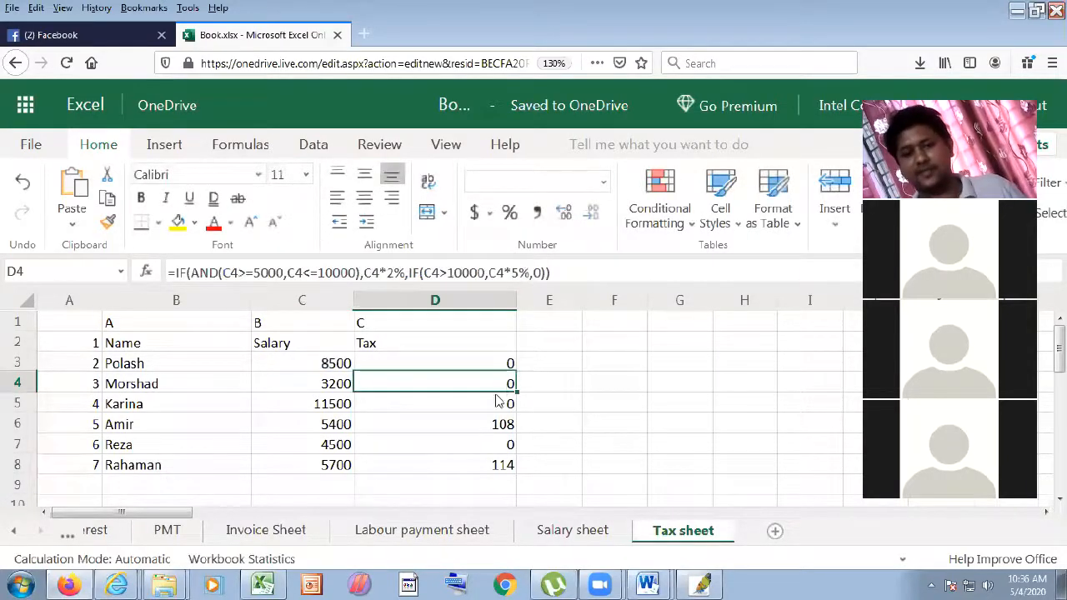
- Enter test salaries 30000 in C3 and 10000 in C4, then check the D4 and D3 taxes
click(333, 367)
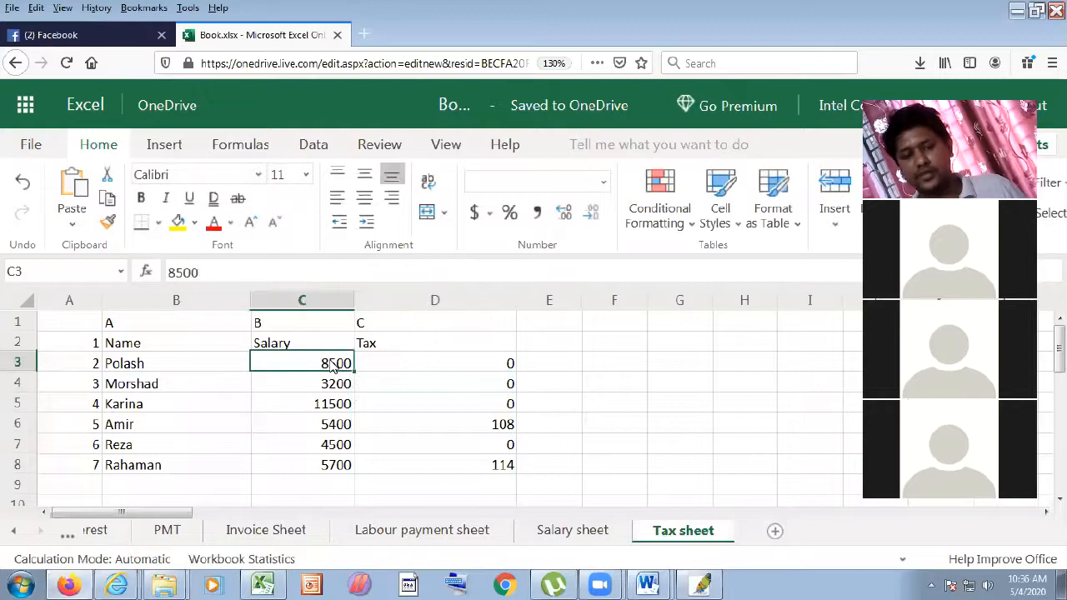
text(30000)
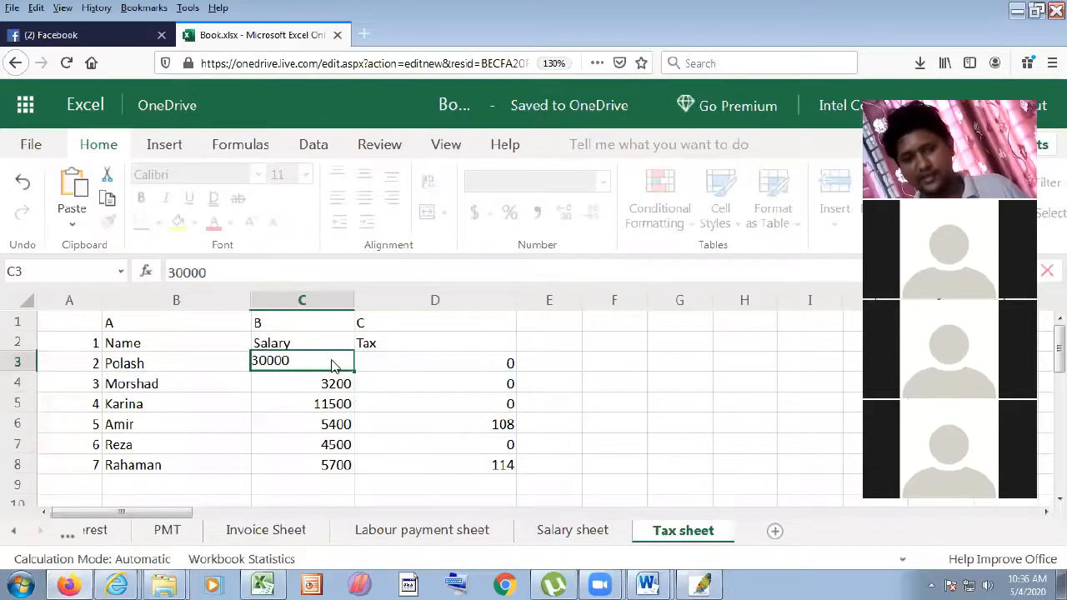
key(Return)
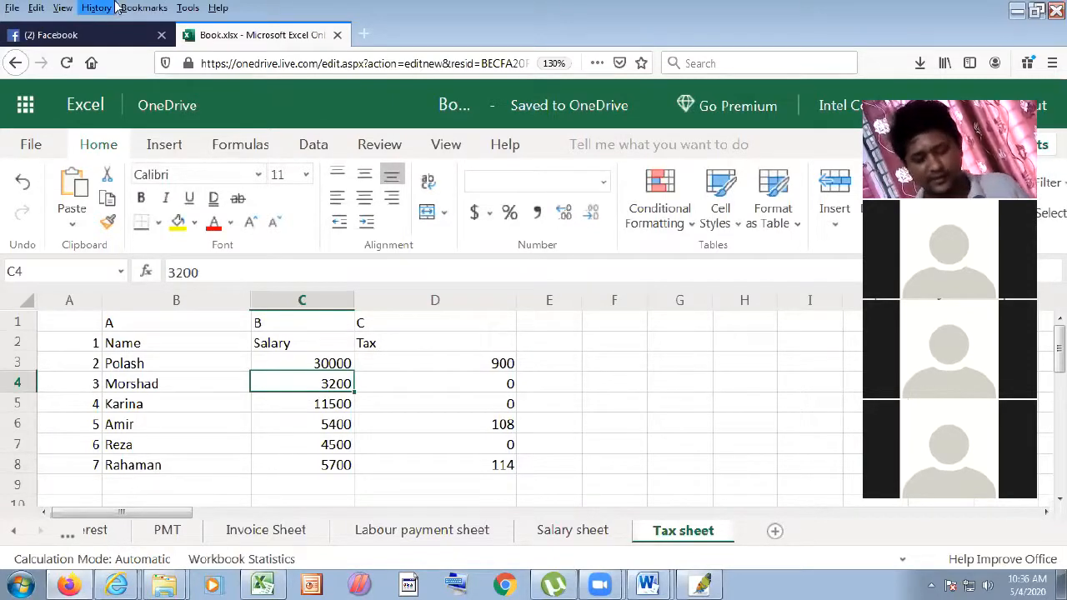
text(10000)
key(Return)
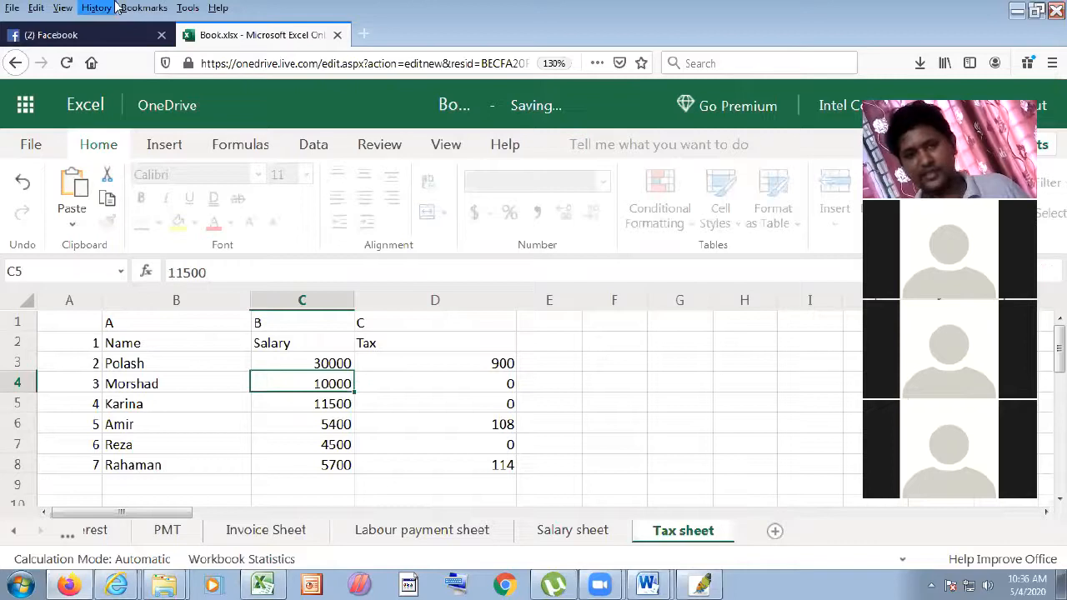
click(488, 383)
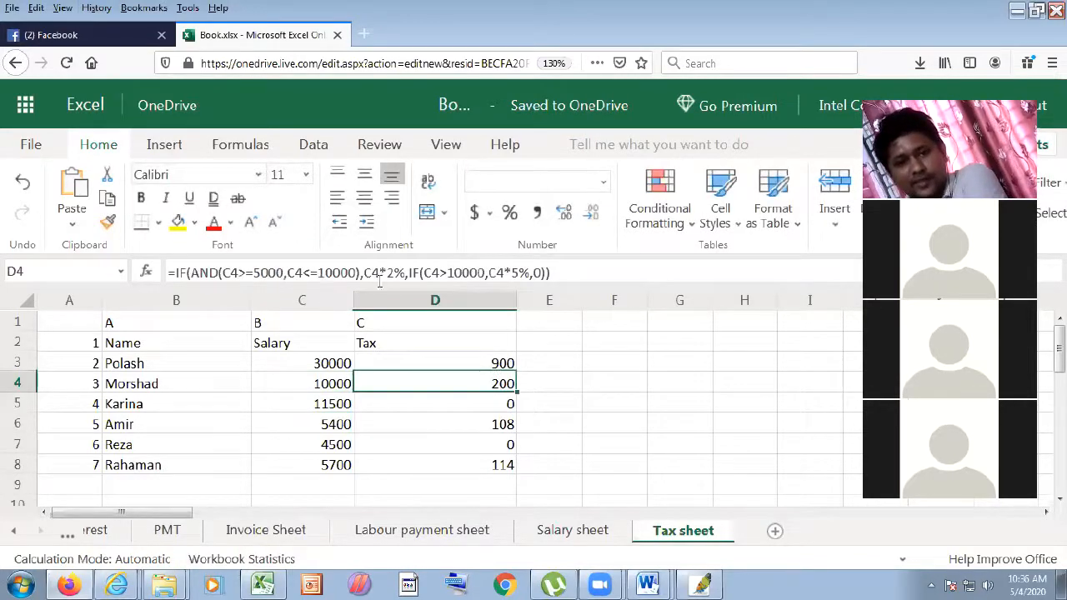
click(513, 370)
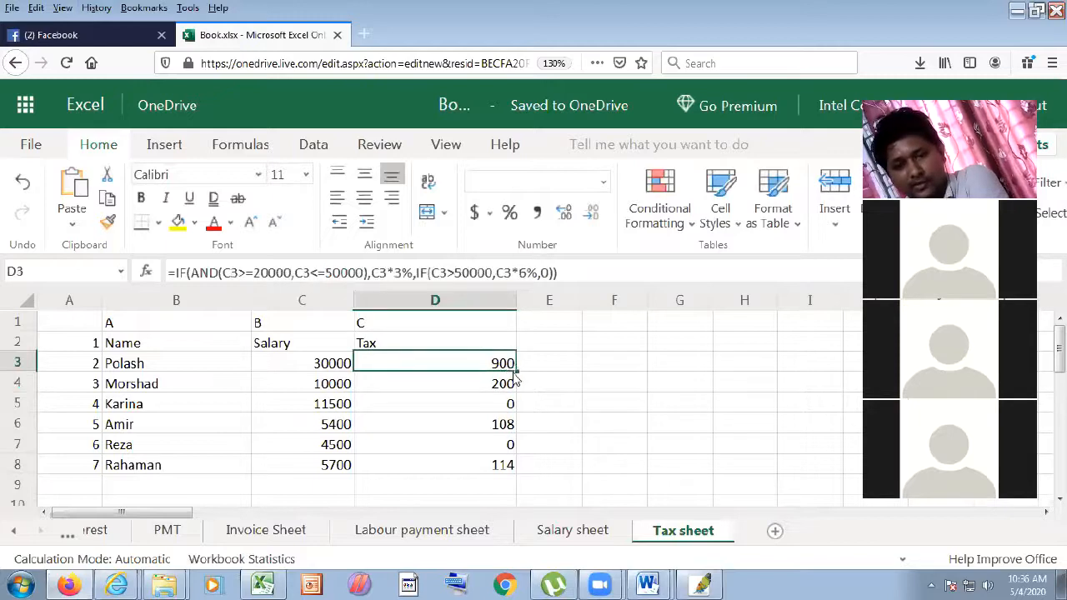
- Fill D3's tax formula down to D8 and change the C7 salary to 60000
drag(515, 372, 504, 465)
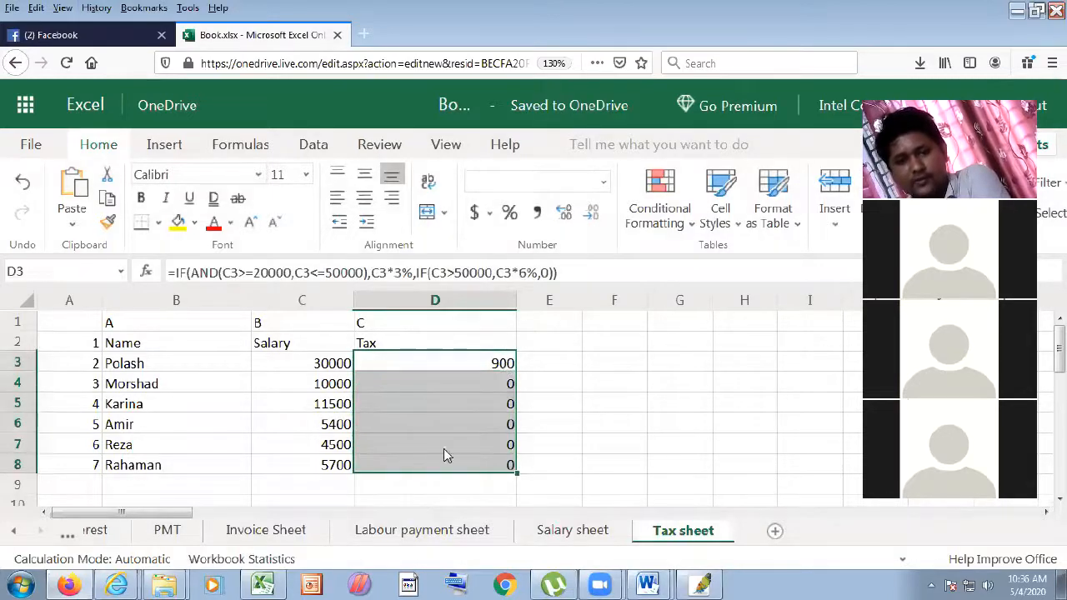
click(412, 400)
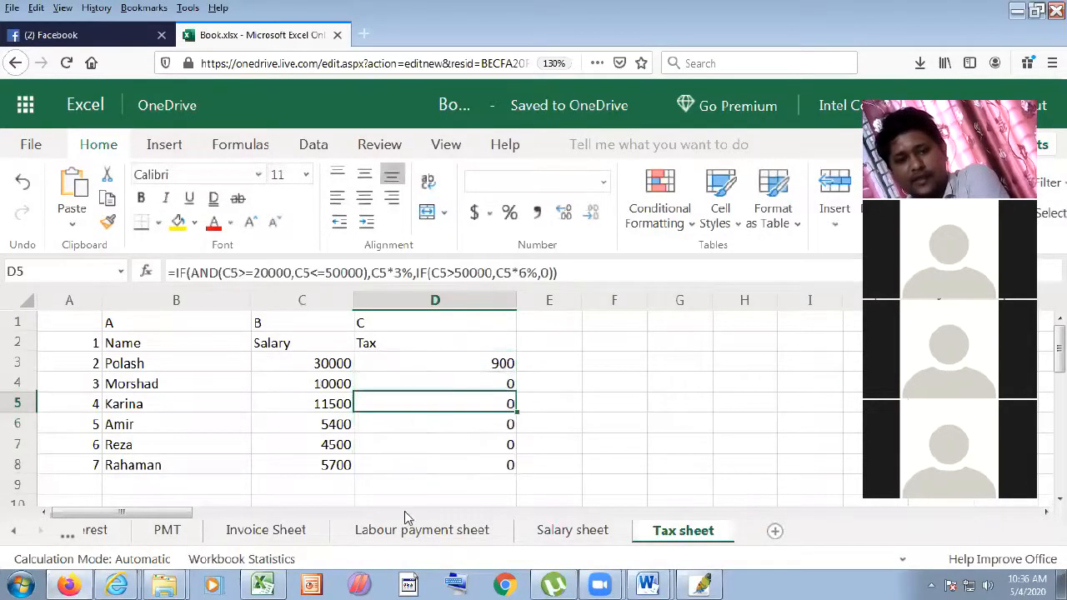
click(327, 447)
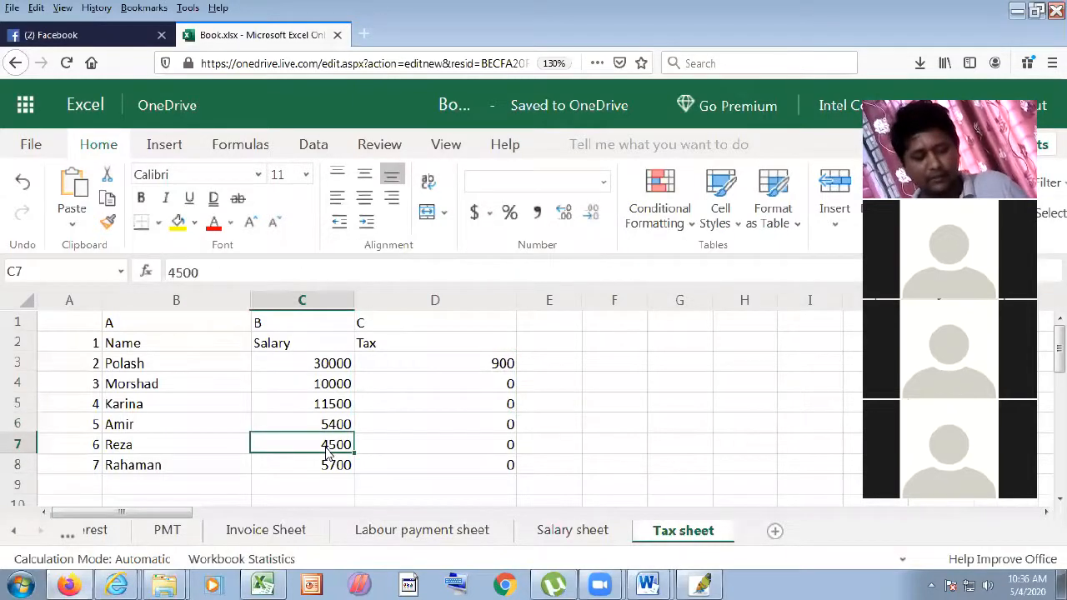
text(50000)
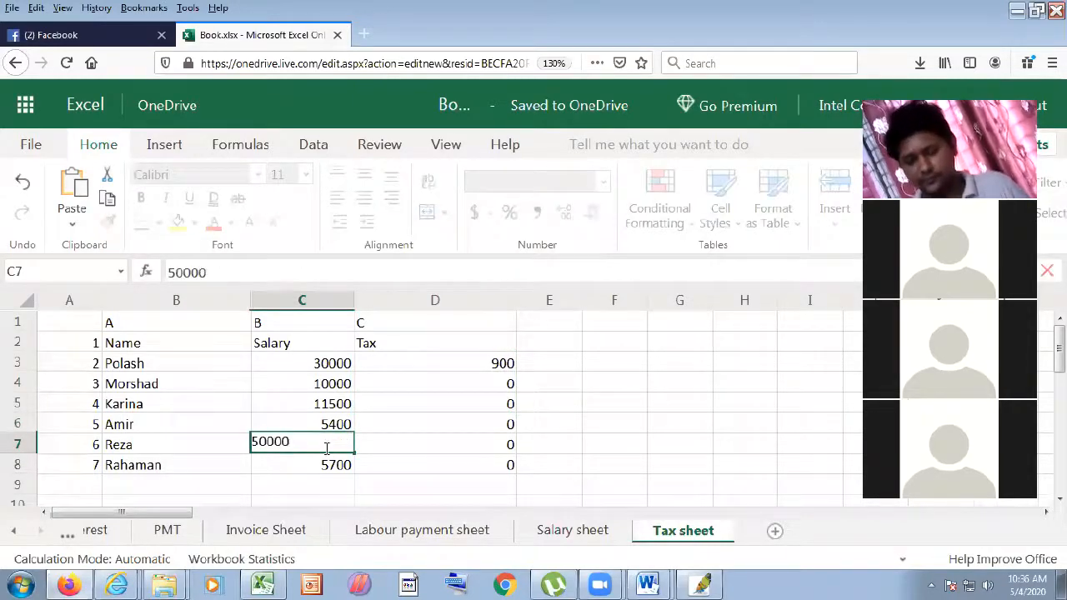
text(0)
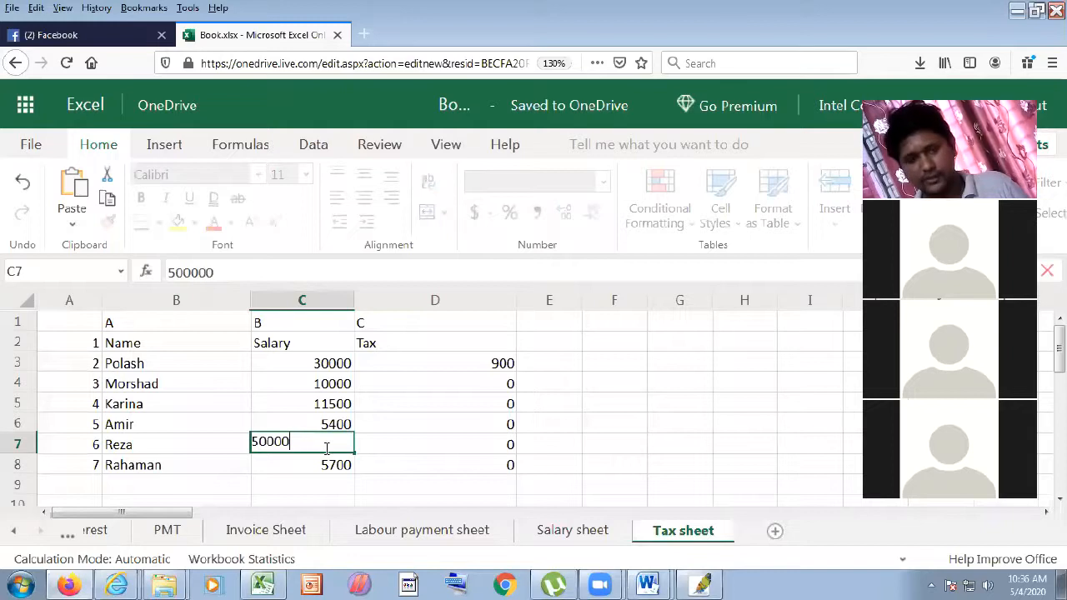
key(BackSpace)
key(BackSpace)
key(BackSpace)
key(BackSpace)
key(BackSpace)
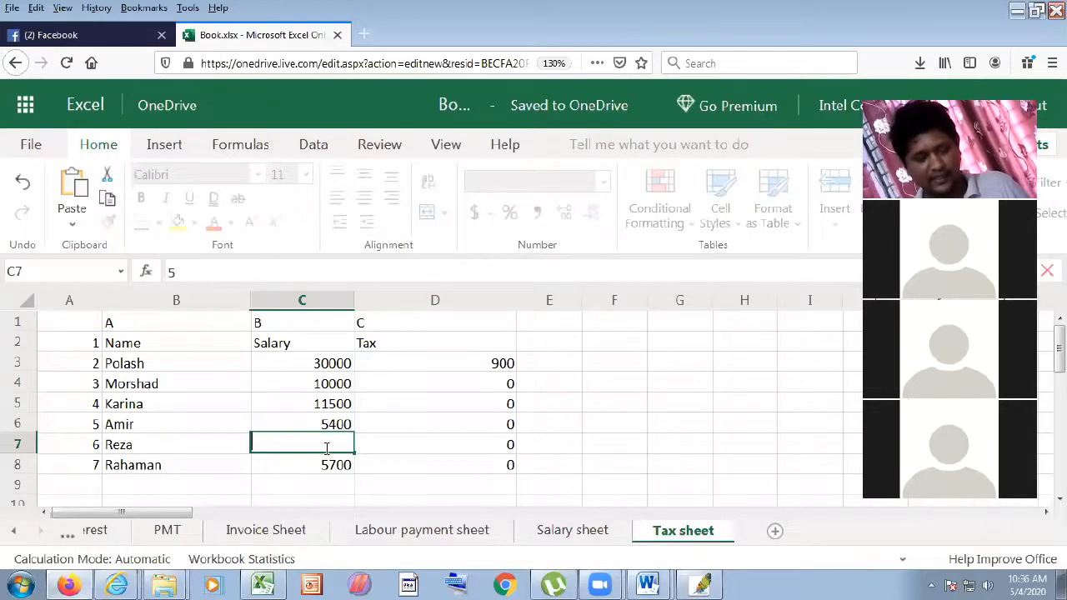
text(00000)
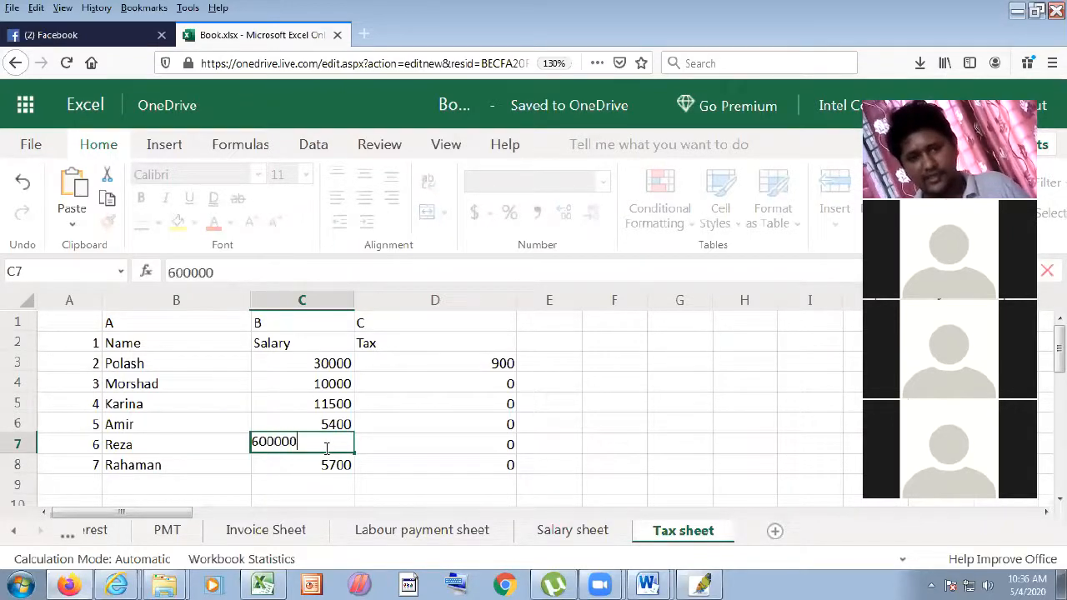
key(Return)
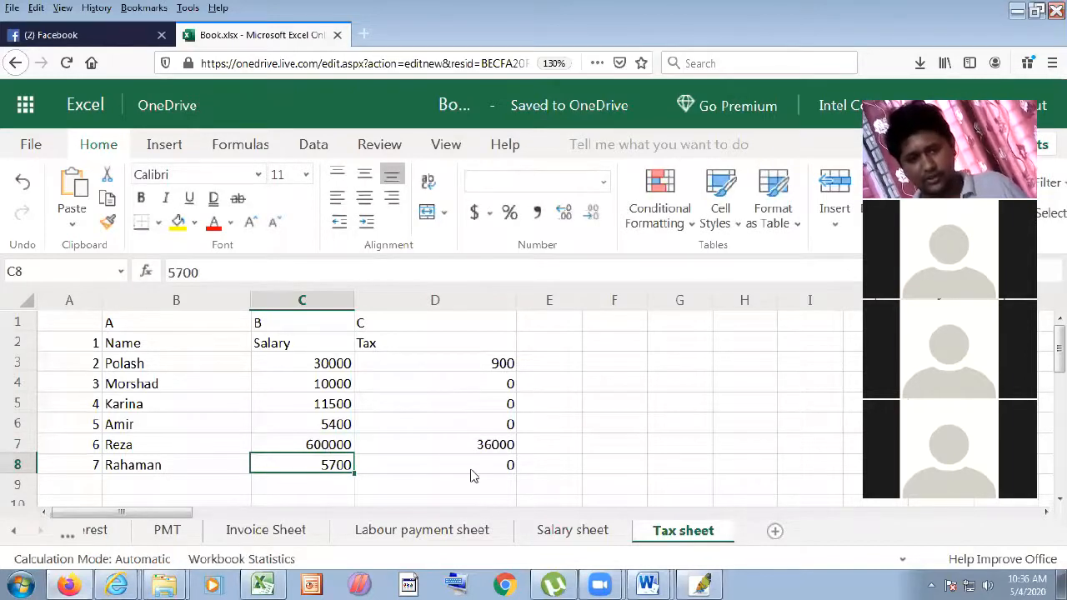
double_click(323, 442)
key(BackSpace)
key(Return)
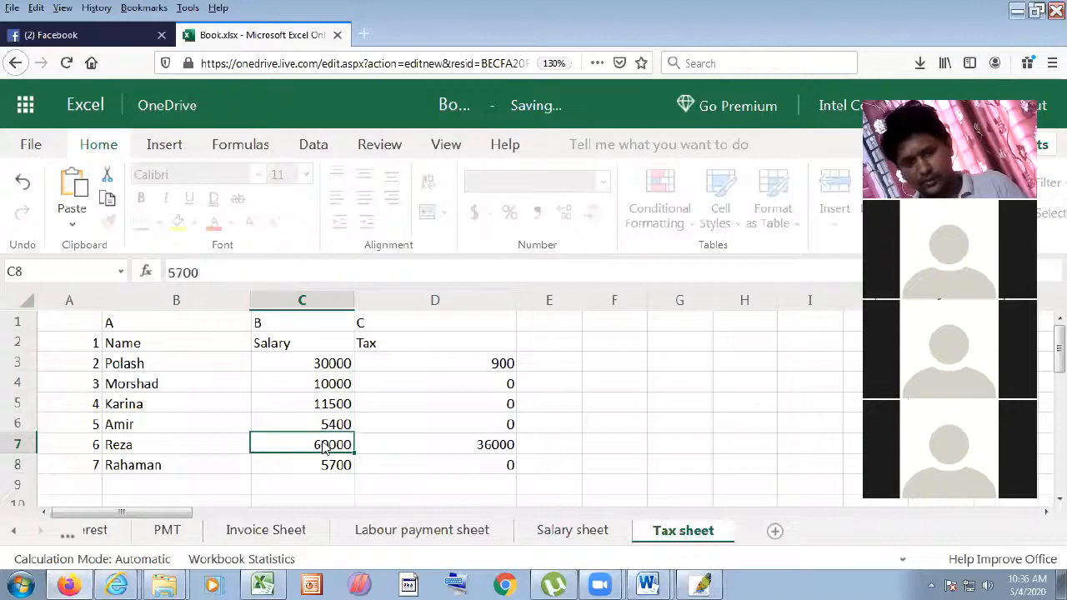
- Inspect D3's tax formula alongside the salaries in C3, C4 and C7
click(510, 365)
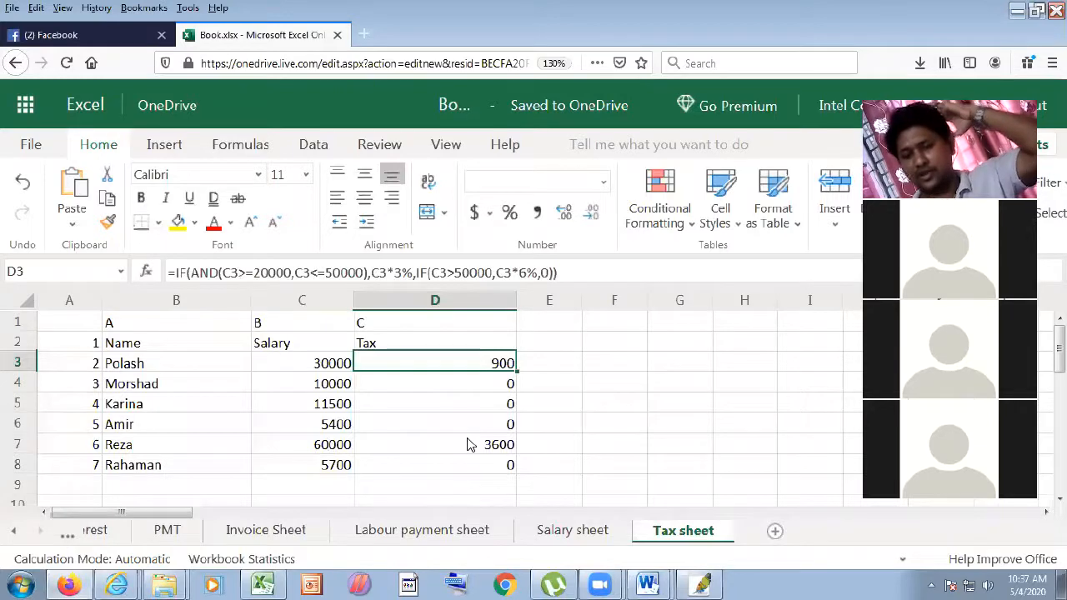
click(329, 368)
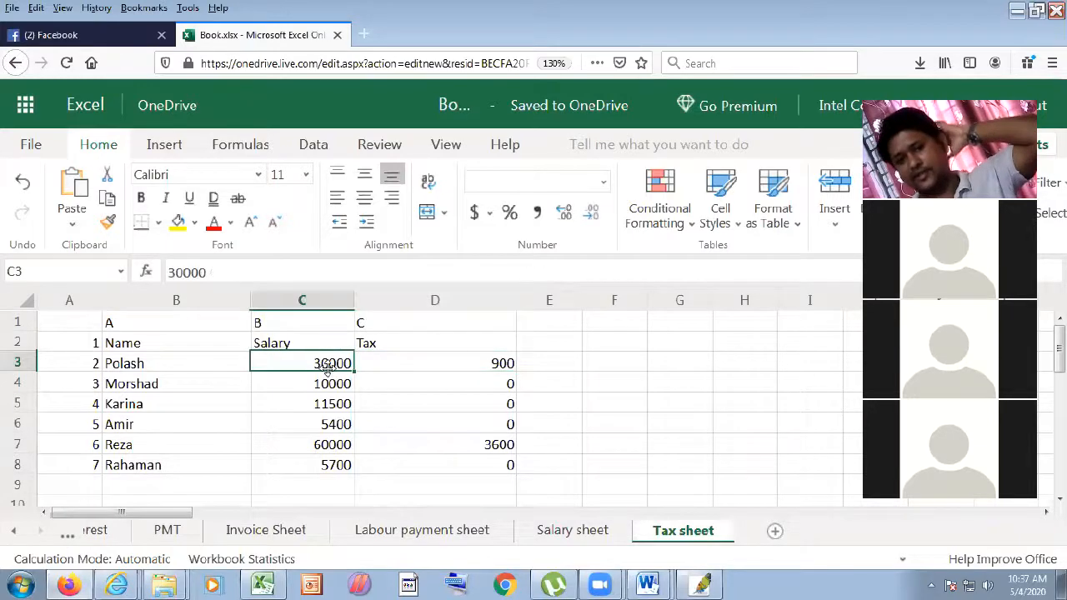
click(505, 365)
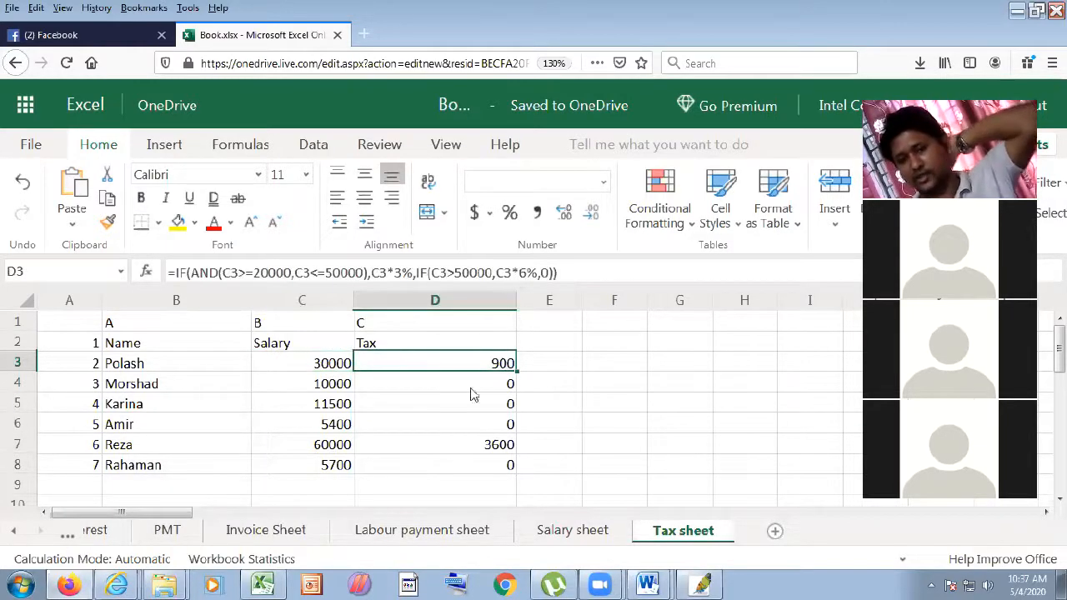
click(329, 384)
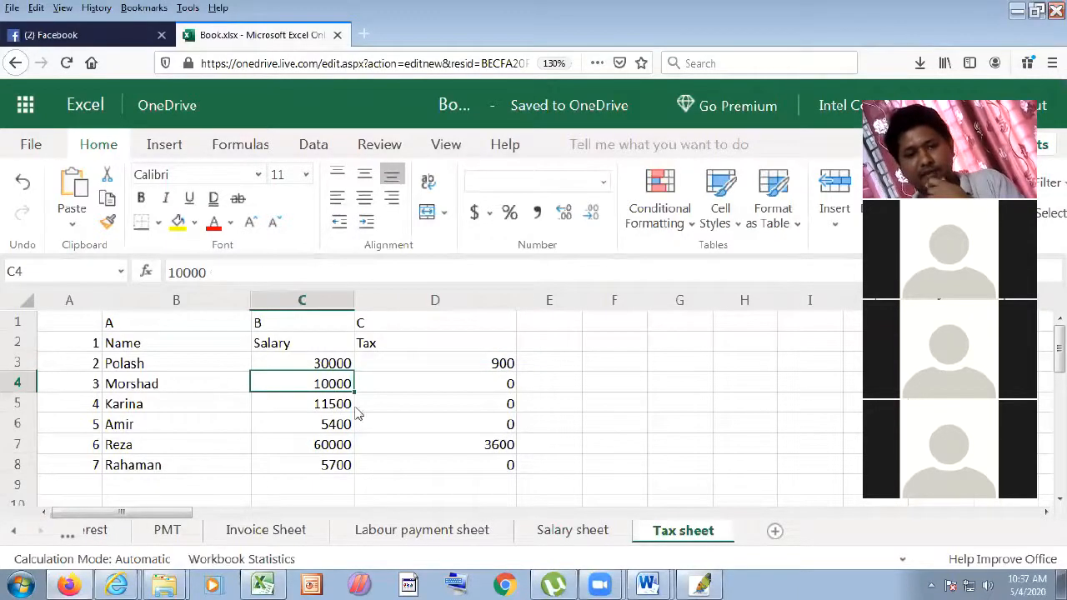
click(325, 439)
click(326, 429)
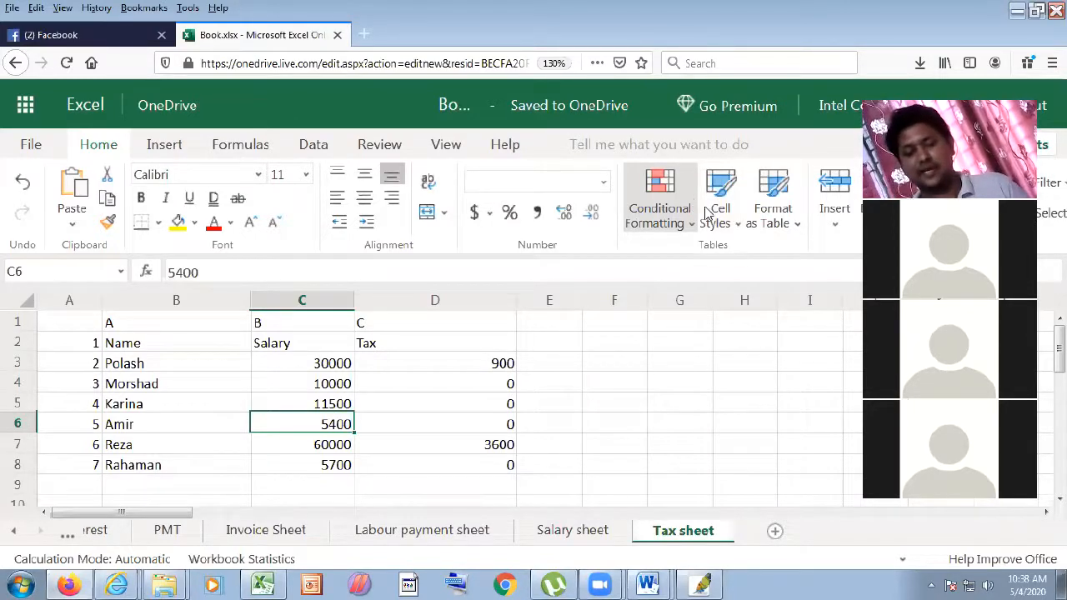
mouse_move(647, 583)
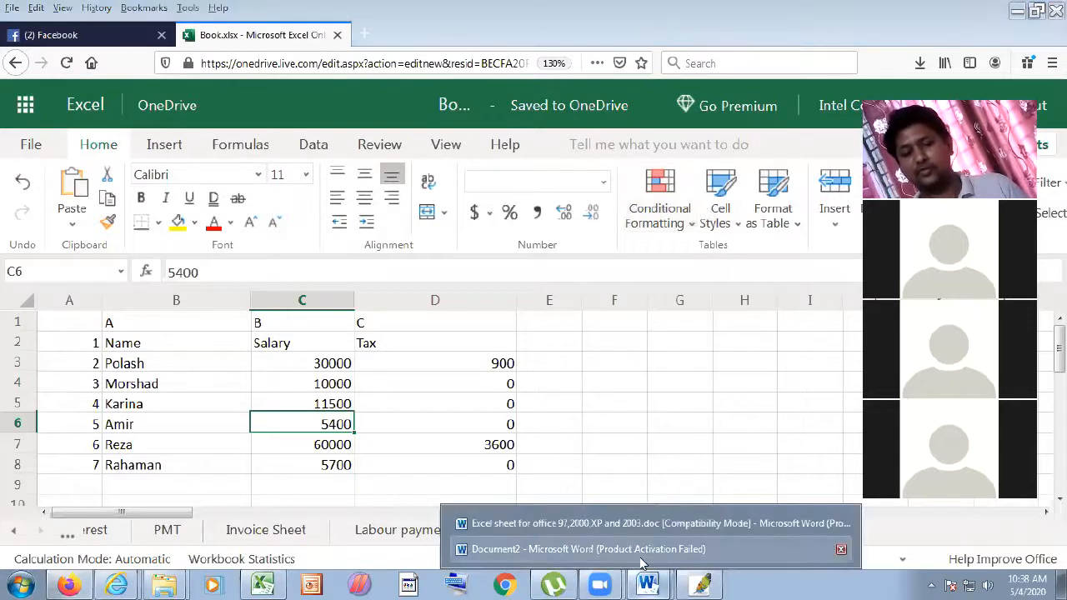
- Bring up the Document2 Word window, view recent files, and scroll the Record Book for Excel Sheet list
click(635, 541)
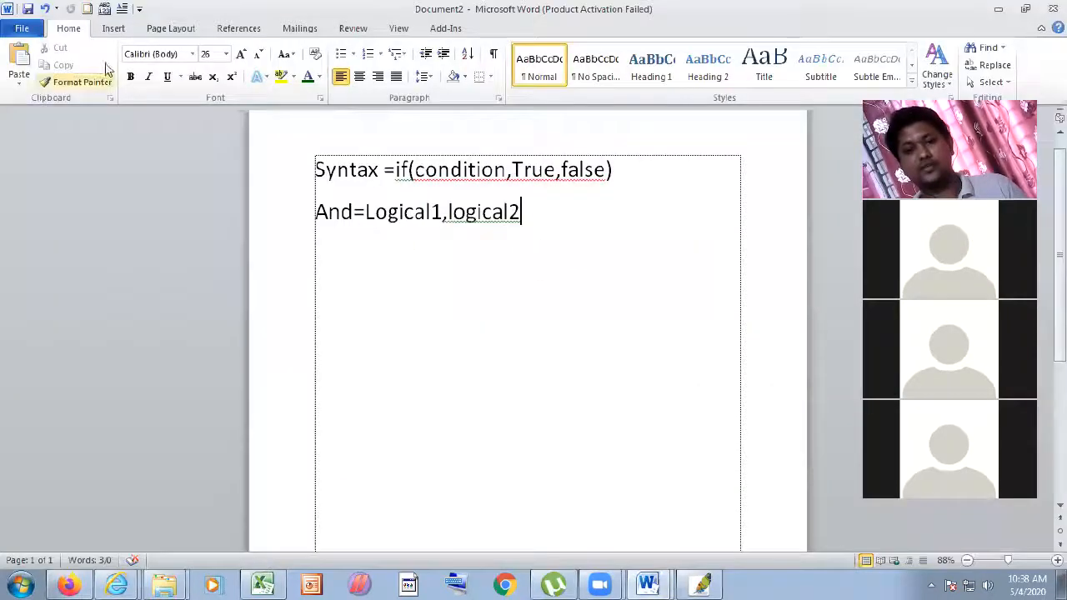
click(25, 30)
click(52, 174)
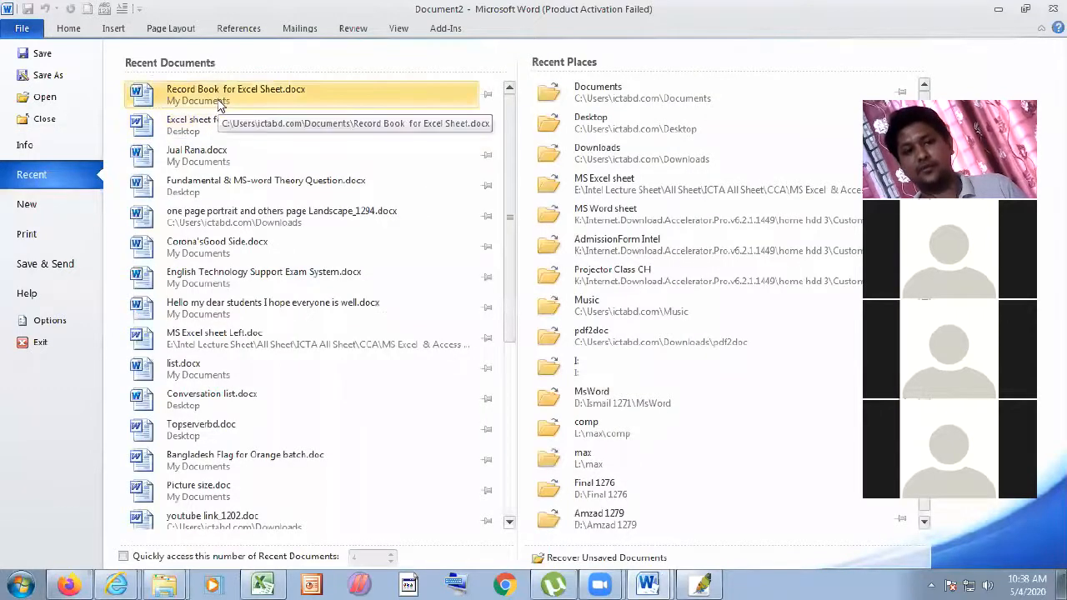
key(Escape)
scroll(417, 384, down, 3)
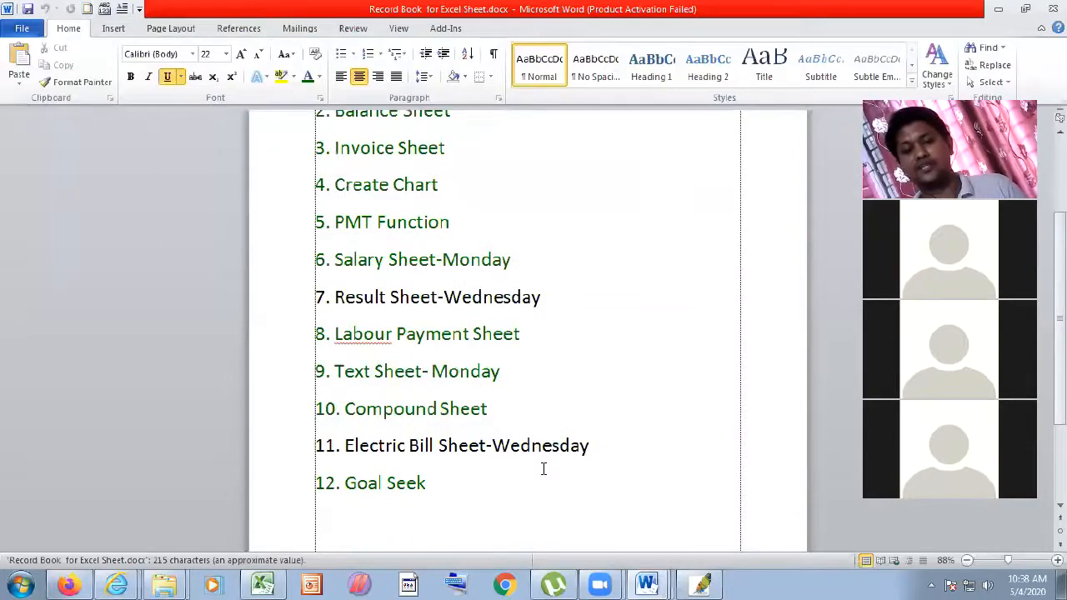
scroll(529, 436, up, 1)
scroll(532, 437, down, 2)
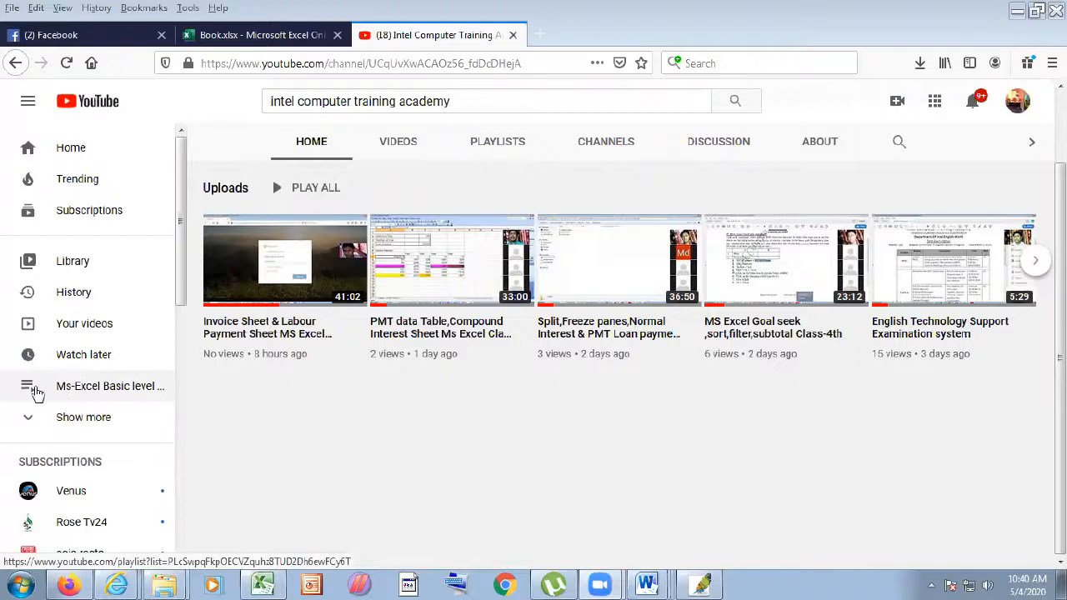
- Open the Ms-Excel Basic level Class playlist and play all from class 1st
click(69, 391)
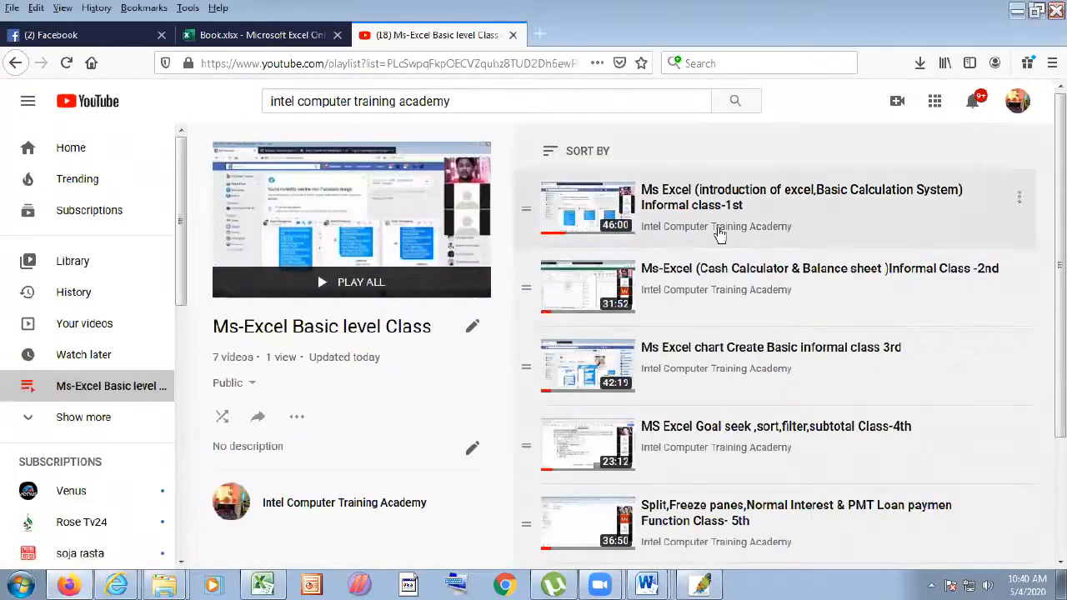
scroll(587, 332, down, 2)
scroll(586, 333, up, 2)
click(390, 286)
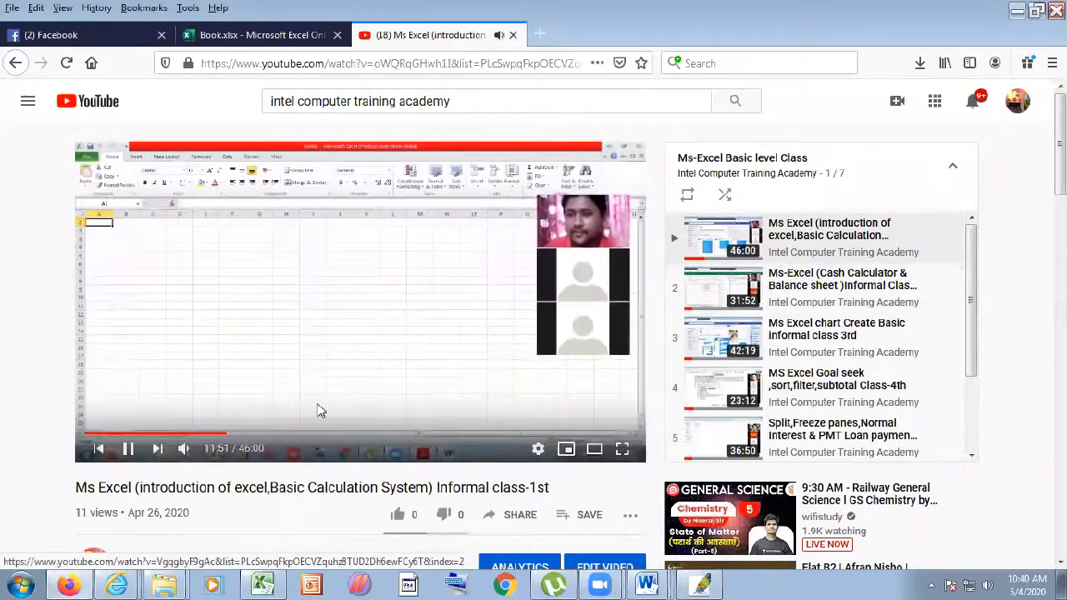
- Skip to video 2, then video 3 (the chart class), and pause it
click(763, 294)
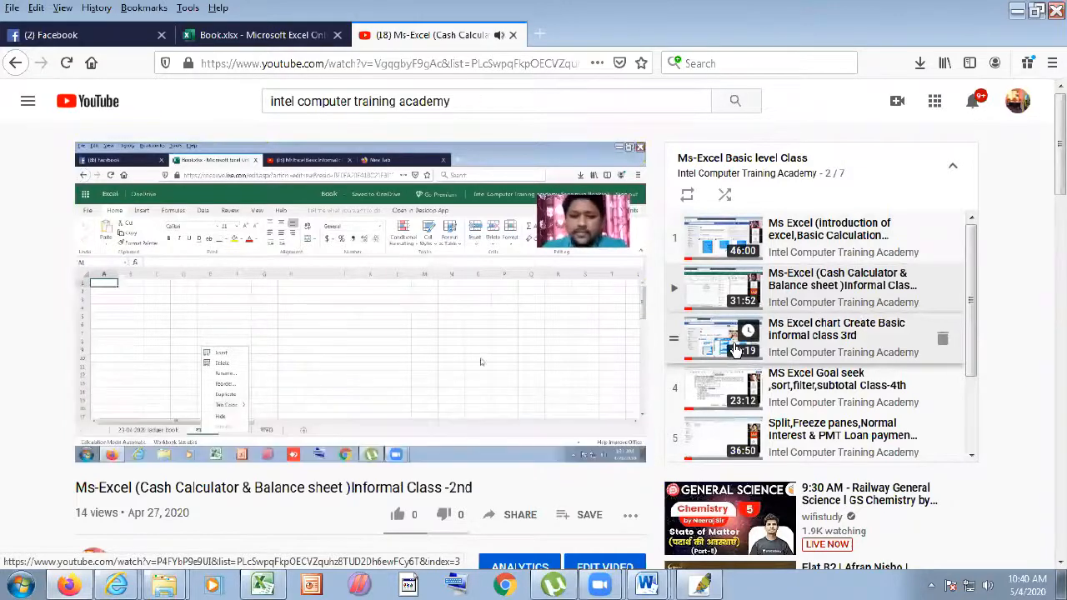
click(734, 348)
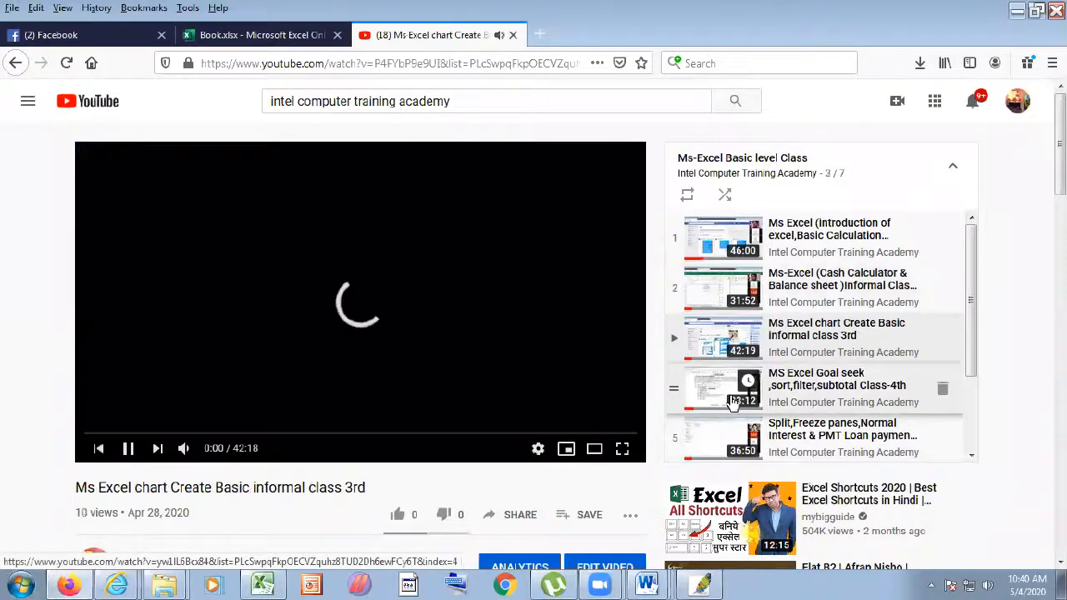
scroll(776, 404, down, 2)
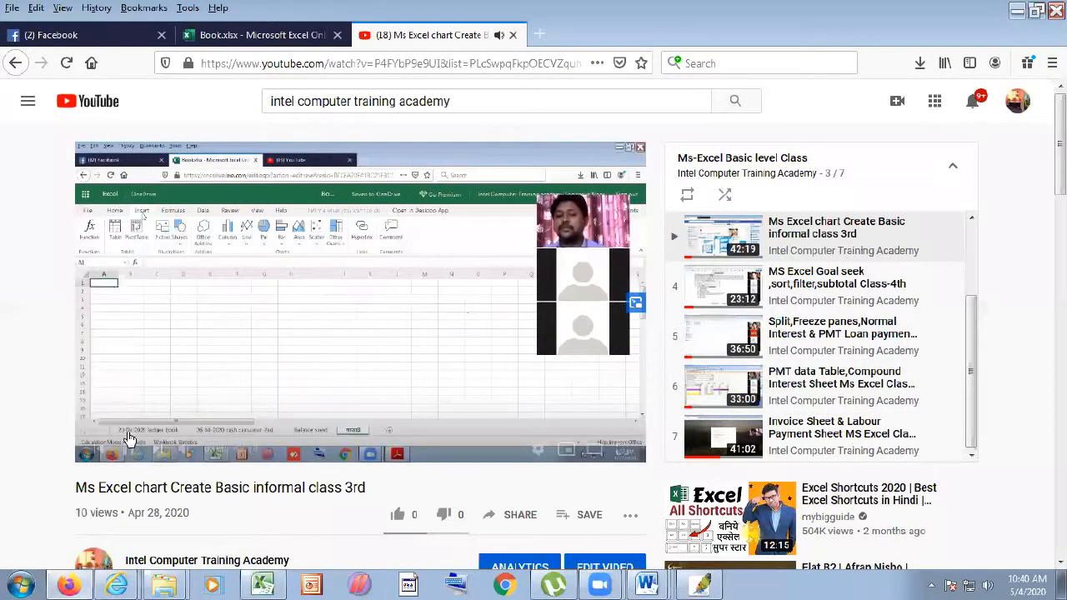
click(159, 350)
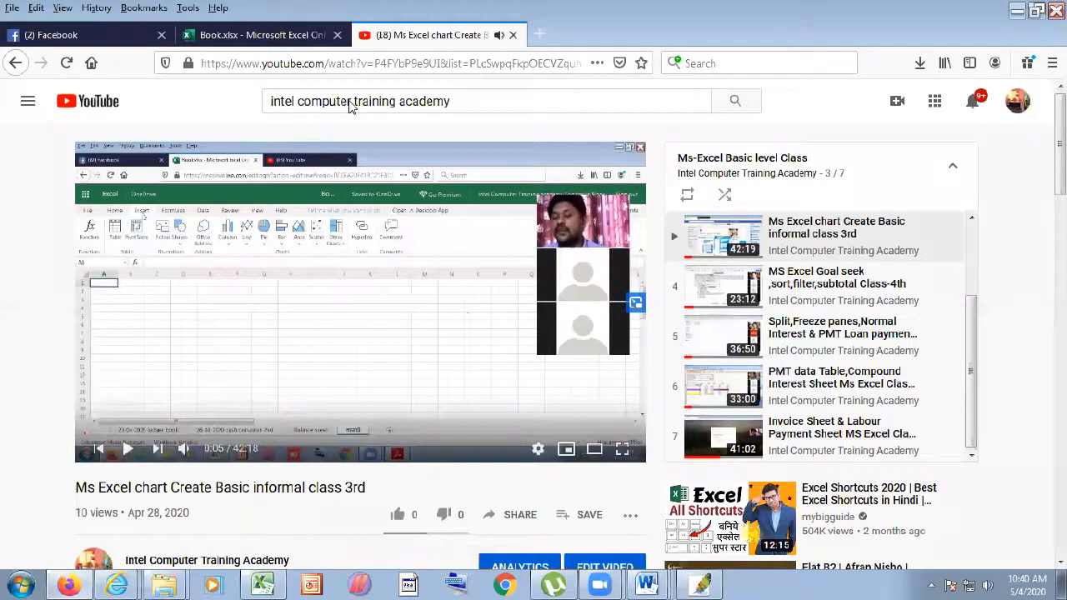